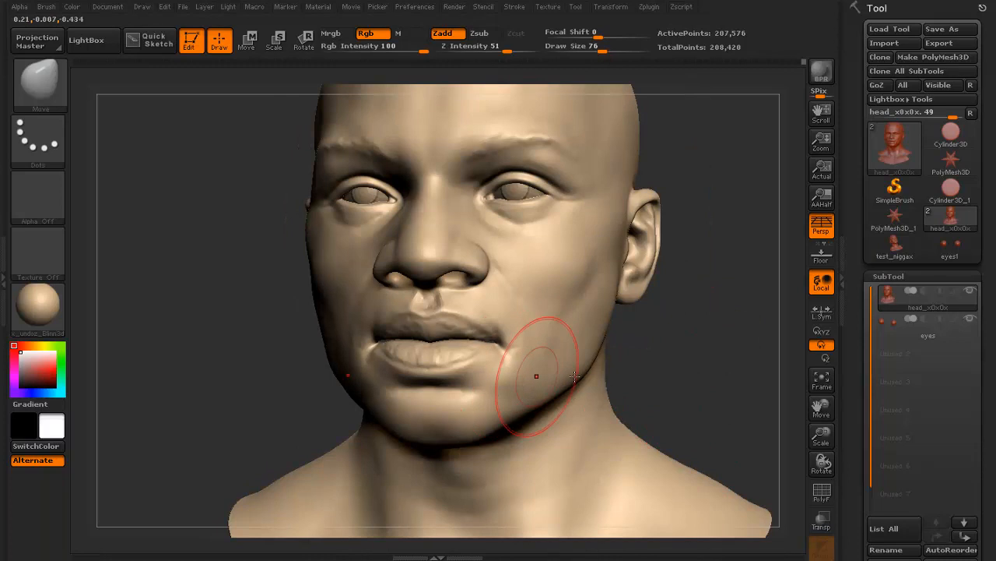
- Adjust the contour of the forehead with the Move brush at a draw size of 65
{"action": "left_click_drag", "start_coordinate": [685, 374], "coordinate": [763, 370]}
{"action": "mouse_move", "coordinate": [609, 366]}
{"action": "left_mouse_down", "text": "alt"}
{"action": "mouse_move", "coordinate": [610, 305]}
{"action": "mouse_move", "coordinate": [498, 300]}
{"action": "mouse_move", "coordinate": [627, 283]}
{"action": "mouse_move", "coordinate": [690, 378]}
{"action": "mouse_move", "coordinate": [699, 327]}
{"action": "mouse_move", "coordinate": [714, 380]}
{"action": "left_mouse_up", "text": "alt"}
{"action": "mouse_move", "coordinate": [715, 380]}
{"action": "left_mouse_down"}
{"action": "mouse_move", "coordinate": [681, 355]}
{"action": "mouse_move", "coordinate": [672, 267]}
{"action": "mouse_move", "coordinate": [641, 236]}
{"action": "mouse_move", "coordinate": [670, 233]}
{"action": "left_mouse_up"}
{"action": "key", "text": "s"}
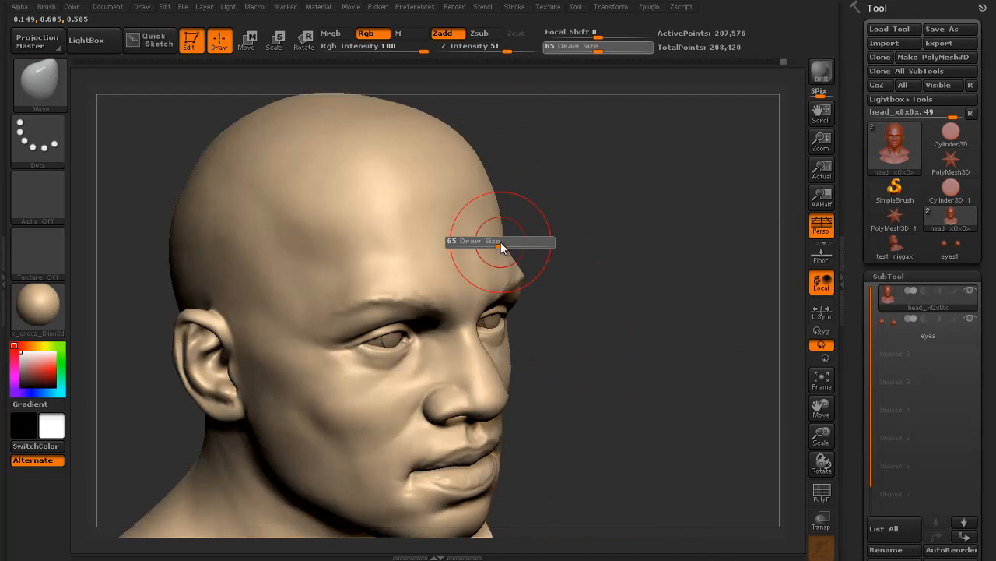
{"action": "mouse_move", "coordinate": [600, 262]}
{"action": "left_mouse_down"}
{"action": "mouse_move", "coordinate": [685, 269]}
{"action": "mouse_move", "coordinate": [523, 227]}
{"action": "left_mouse_up"}
{"action": "left_click_drag", "start_coordinate": [697, 242], "coordinate": [701, 296]}
{"action": "mouse_move", "coordinate": [616, 272]}
{"action": "left_mouse_down"}
{"action": "mouse_move", "coordinate": [637, 188]}
{"action": "mouse_move", "coordinate": [444, 191]}
{"action": "mouse_move", "coordinate": [613, 141]}
{"action": "left_mouse_up"}
{"action": "mouse_move", "coordinate": [613, 141]}
{"action": "left_mouse_down", "text": "alt"}
{"action": "mouse_move", "coordinate": [740, 203]}
{"action": "mouse_move", "coordinate": [654, 186]}
{"action": "left_mouse_up", "text": "alt"}
- Build up the forehead above the brows with the Clay brush at Z Intensity 5 and draw size 29, and smooth it
{"action": "left_click", "coordinate": [49, 90]}
{"action": "left_click", "coordinate": [136, 97]}
{"action": "left_click_drag", "start_coordinate": [262, 89], "coordinate": [466, 253]}
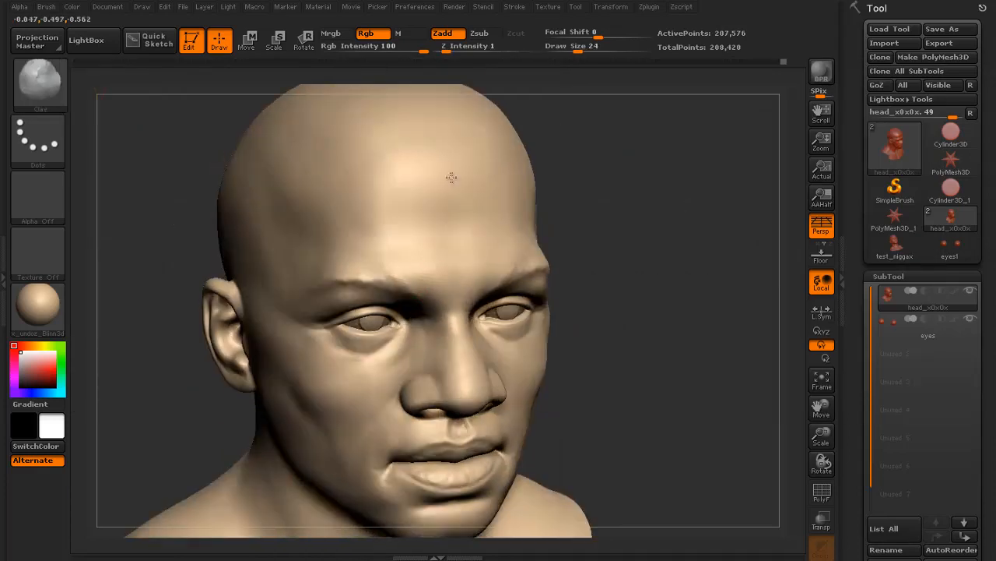
{"action": "left_click_drag", "start_coordinate": [646, 221], "coordinate": [532, 279]}
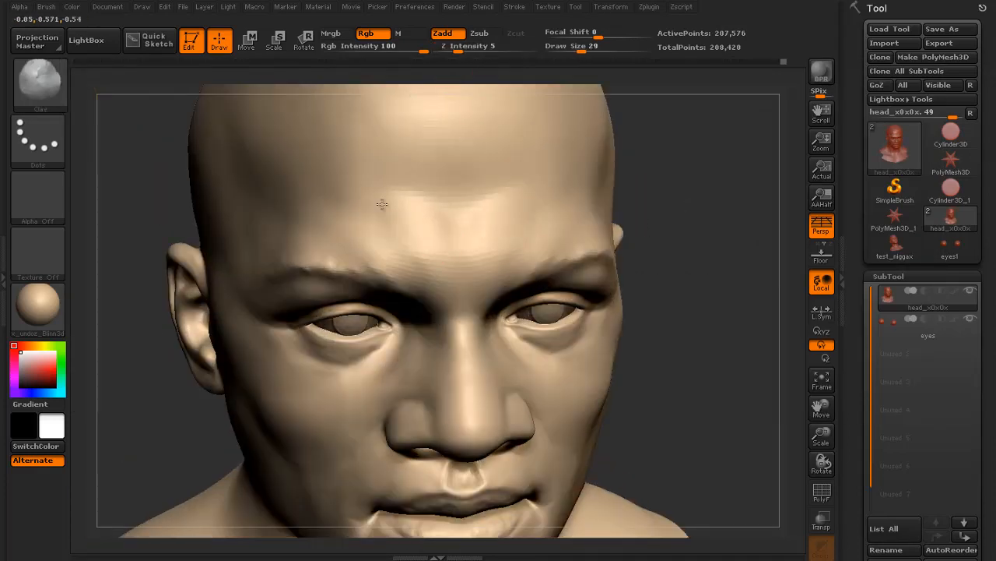
{"action": "left_click_drag", "start_coordinate": [591, 228], "coordinate": [518, 226]}
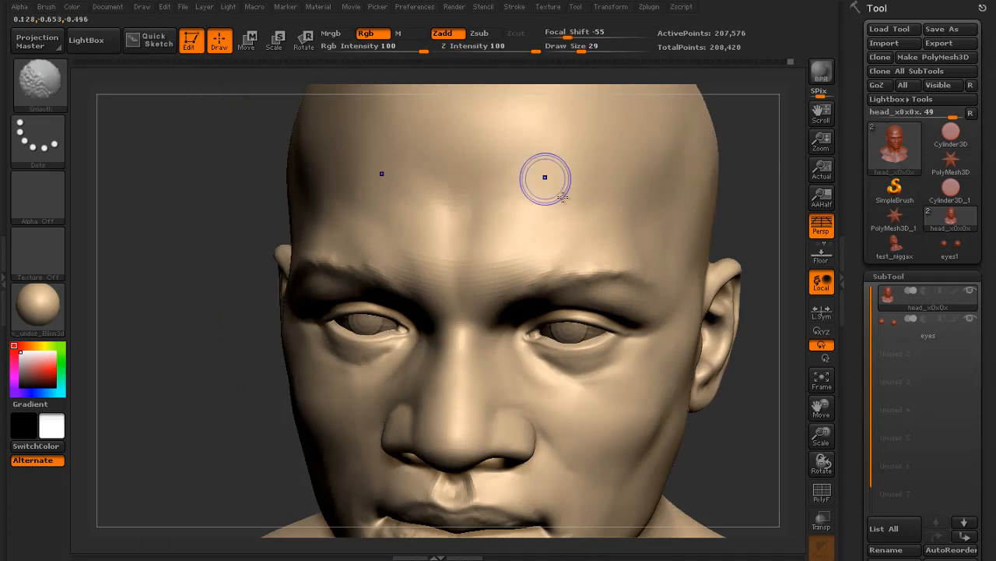
{"action": "mouse_move", "coordinate": [743, 211]}
{"action": "left_mouse_down", "text": "alt"}
{"action": "mouse_move", "coordinate": [716, 215]}
{"action": "mouse_move", "coordinate": [670, 265]}
{"action": "mouse_move", "coordinate": [625, 229]}
{"action": "left_mouse_up", "text": "alt"}
- Switch to the Move brush and reshape the upper skull and forehead, adjusting the draw size for each area
{"action": "key", "text": "b"}
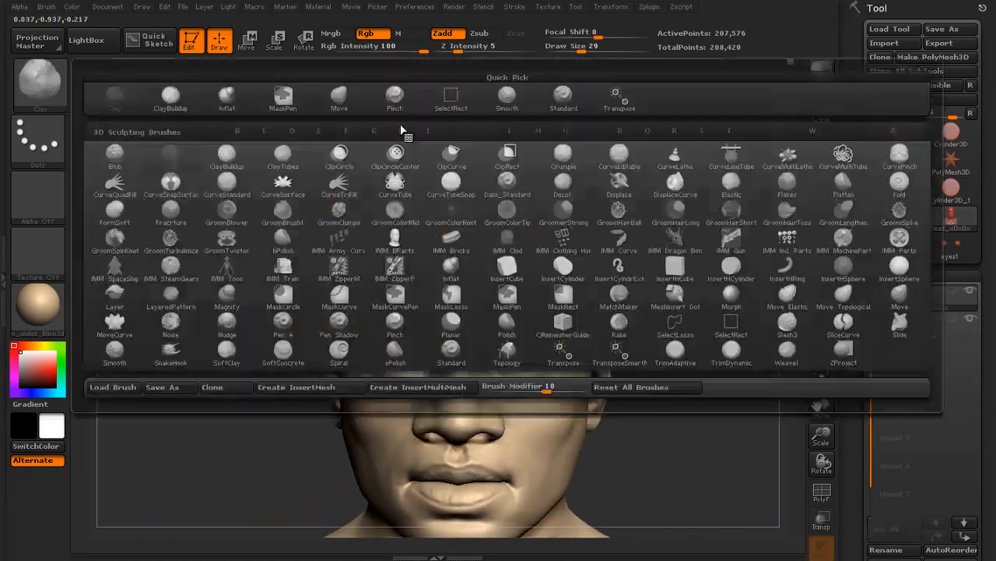
{"action": "key", "text": "m"}
{"action": "key", "text": "v"}
{"action": "mouse_move", "coordinate": [597, 192]}
{"action": "left_mouse_down"}
{"action": "mouse_move", "coordinate": [677, 172]}
{"action": "mouse_move", "coordinate": [662, 176]}
{"action": "left_mouse_up"}
{"action": "key", "text": "s"}
{"action": "left_click_drag", "start_coordinate": [440, 218], "coordinate": [433, 218]}
{"action": "mouse_move", "coordinate": [575, 224]}
{"action": "left_mouse_down"}
{"action": "mouse_move", "coordinate": [559, 278]}
{"action": "mouse_move", "coordinate": [595, 274]}
{"action": "left_mouse_up"}
{"action": "key", "text": "s"}
{"action": "mouse_move", "coordinate": [571, 280]}
{"action": "left_mouse_down"}
{"action": "mouse_move", "coordinate": [580, 279]}
{"action": "mouse_move", "coordinate": [584, 253]}
{"action": "mouse_move", "coordinate": [519, 223]}
{"action": "mouse_move", "coordinate": [493, 225]}
{"action": "left_mouse_up"}
{"action": "key", "text": "s"}
{"action": "left_click_drag", "start_coordinate": [561, 232], "coordinate": [582, 232]}
{"action": "left_click_drag", "start_coordinate": [580, 225], "coordinate": [589, 234]}
- Return to the highest subdivision level and adjust the skull's side profile with the Move brush at draw size 130
{"action": "mouse_move", "coordinate": [482, 226]}
{"action": "left_mouse_down", "text": "alt"}
{"action": "mouse_move", "coordinate": [438, 192]}
{"action": "mouse_move", "coordinate": [543, 194]}
{"action": "left_mouse_up", "text": "alt"}
{"action": "key", "text": "d"}
{"action": "key", "text": "d"}
{"action": "mouse_move", "coordinate": [615, 204]}
{"action": "left_mouse_down"}
{"action": "mouse_move", "coordinate": [565, 213]}
{"action": "mouse_move", "coordinate": [678, 234]}
{"action": "left_mouse_up"}
{"action": "key", "text": "s"}
{"action": "left_click_drag", "start_coordinate": [571, 294], "coordinate": [544, 294]}
{"action": "left_click_drag", "start_coordinate": [625, 248], "coordinate": [720, 240]}
{"action": "key", "text": "s"}
{"action": "left_click_drag", "start_coordinate": [465, 249], "coordinate": [458, 249]}
{"action": "mouse_move", "coordinate": [663, 230]}
{"action": "left_mouse_down", "text": "alt"}
{"action": "mouse_move", "coordinate": [651, 195]}
{"action": "mouse_move", "coordinate": [515, 186]}
{"action": "left_mouse_up", "text": "alt"}
{"action": "left_click_drag", "start_coordinate": [387, 159], "coordinate": [465, 160]}
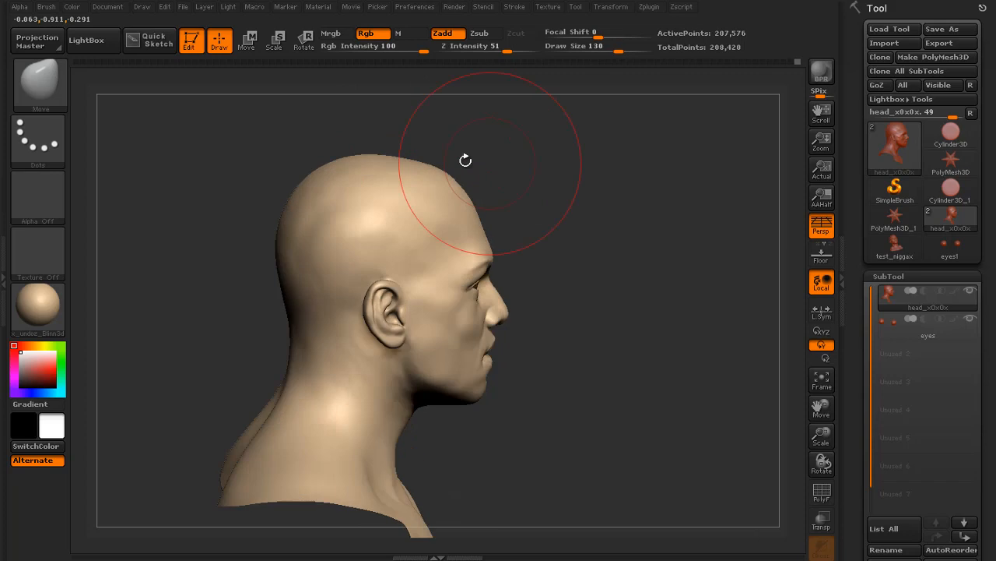
- Refine the temples and the sides of the forehead with the Move brush, reducing the draw size to 44
{"action": "key", "text": "s"}
{"action": "mouse_move", "coordinate": [314, 184]}
{"action": "left_mouse_down"}
{"action": "mouse_move", "coordinate": [269, 179]}
{"action": "mouse_move", "coordinate": [569, 187]}
{"action": "left_mouse_up"}
{"action": "left_click_drag", "start_coordinate": [374, 206], "coordinate": [545, 204]}
{"action": "mouse_move", "coordinate": [557, 204]}
{"action": "left_mouse_down", "text": "alt"}
{"action": "mouse_move", "coordinate": [571, 176]}
{"action": "mouse_move", "coordinate": [614, 178]}
{"action": "mouse_move", "coordinate": [584, 191]}
{"action": "mouse_move", "coordinate": [590, 257]}
{"action": "mouse_move", "coordinate": [716, 284]}
{"action": "left_mouse_up", "text": "alt"}
{"action": "key", "text": "["}
{"action": "key", "text": "["}
{"action": "key", "text": "["}
{"action": "key", "text": "["}
{"action": "key", "text": "]"}
{"action": "key", "text": "]"}
{"action": "key", "text": "]"}
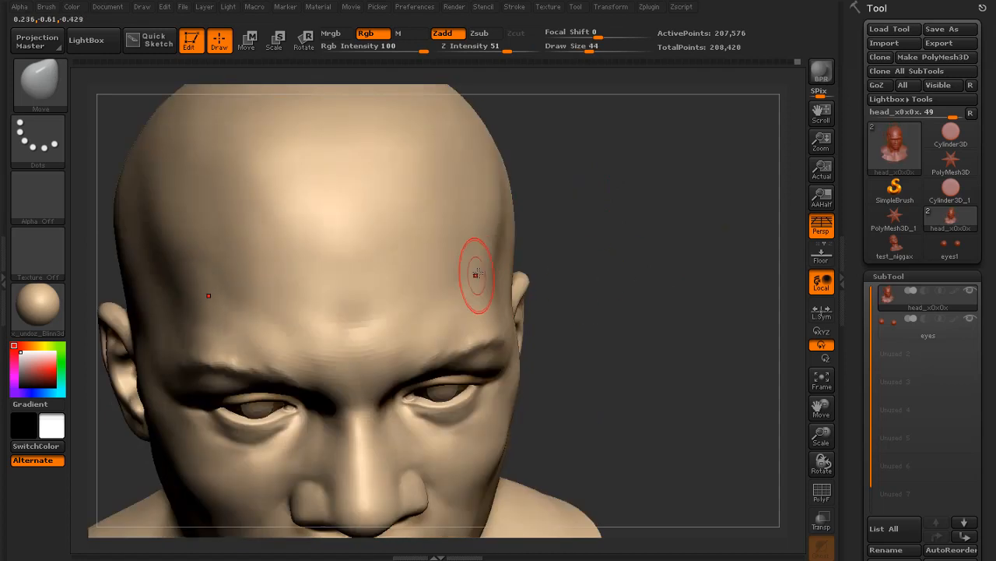
- Adjust the cheeks beside the nostrils with the Move brush at a draw size of 80
{"action": "left_click_drag", "start_coordinate": [650, 278], "coordinate": [634, 238]}
{"action": "left_click_drag", "start_coordinate": [634, 237], "coordinate": [677, 204], "text": "alt"}
{"action": "mouse_move", "coordinate": [677, 204]}
{"action": "left_mouse_down", "text": "alt"}
{"action": "mouse_move", "coordinate": [699, 299]}
{"action": "mouse_move", "coordinate": [751, 186]}
{"action": "left_mouse_up", "text": "alt"}
{"action": "left_click_drag", "start_coordinate": [445, 279], "coordinate": [440, 279]}
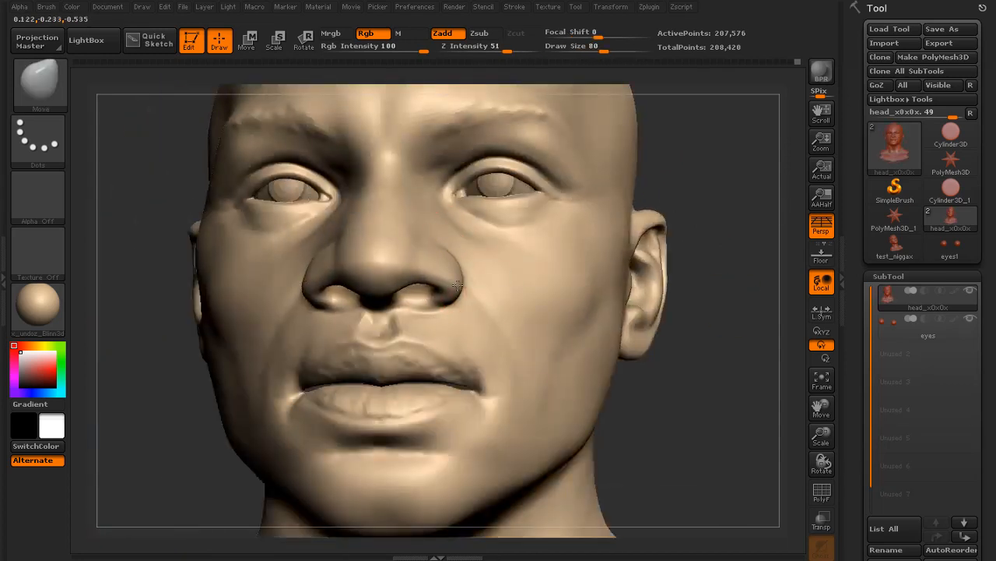
{"action": "left_click_drag", "start_coordinate": [730, 313], "coordinate": [623, 296], "text": "alt"}
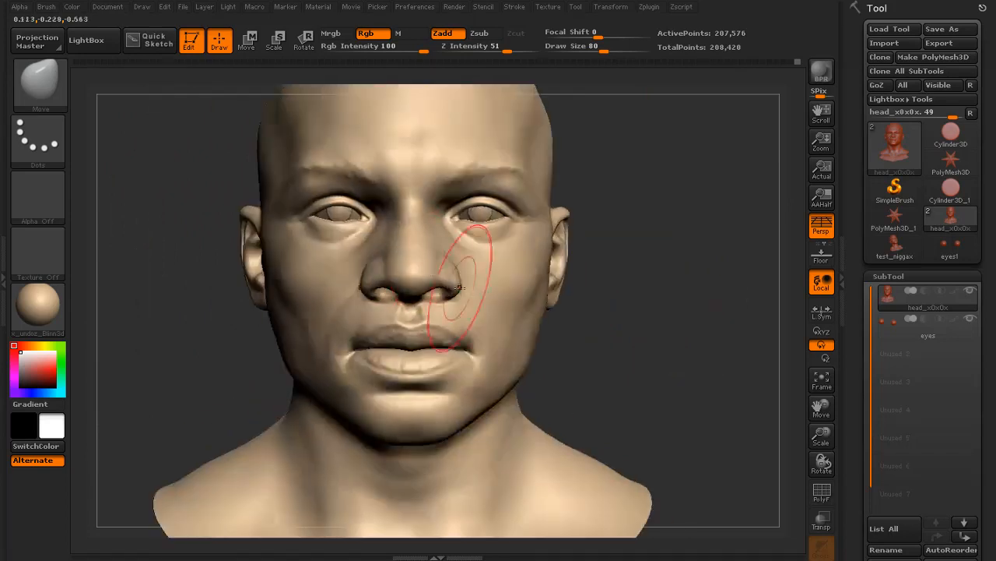
- Refine the philtrum with the Move brush at draw size 39 and the area around the chin at draw size 18
{"action": "left_click_drag", "start_coordinate": [649, 354], "coordinate": [658, 416], "text": "alt"}
{"action": "key", "text": "s"}
{"action": "left_click_drag", "start_coordinate": [391, 345], "coordinate": [376, 345]}
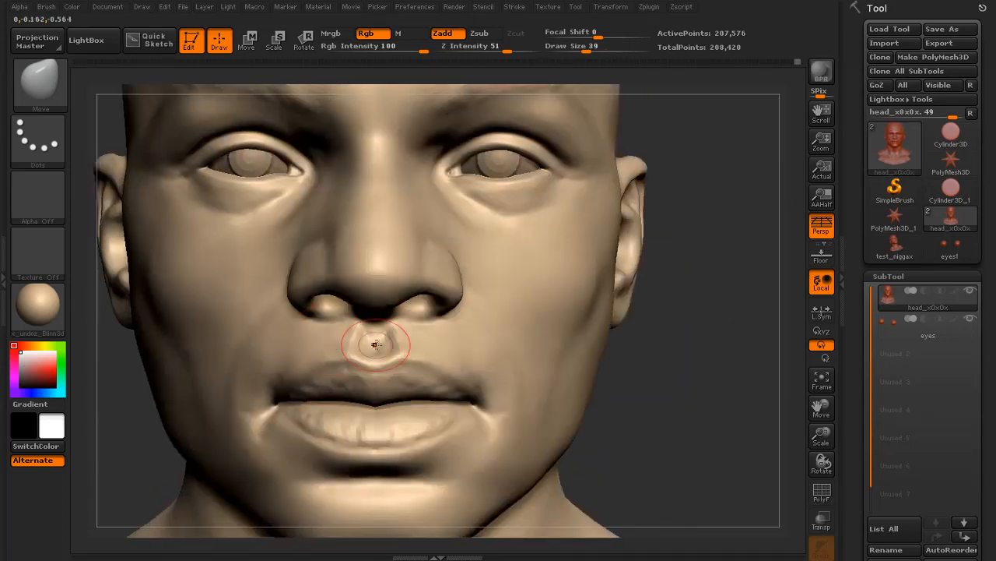
{"action": "left_click_drag", "start_coordinate": [676, 372], "coordinate": [363, 385]}
{"action": "key", "text": "shift"}
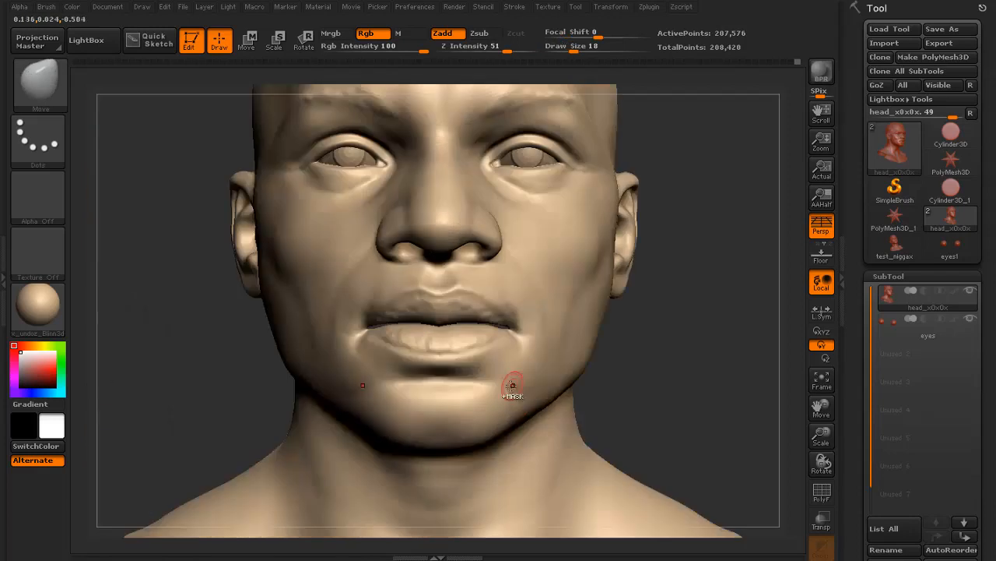
{"action": "mouse_move", "coordinate": [520, 397]}
{"action": "left_mouse_down"}
{"action": "mouse_move", "coordinate": [542, 401]}
{"action": "mouse_move", "coordinate": [460, 402]}
{"action": "left_mouse_up"}
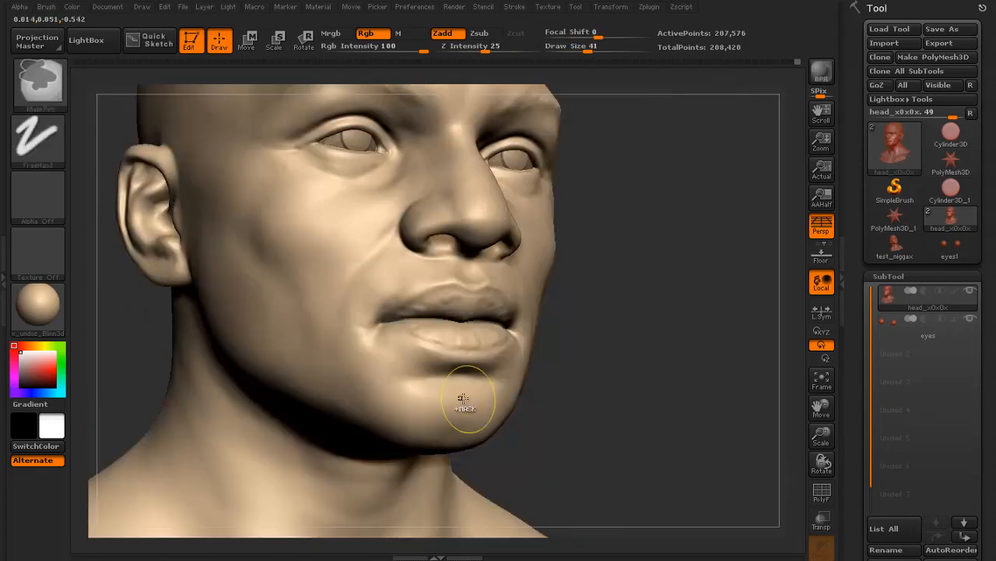
{"action": "mouse_move", "coordinate": [581, 389]}
{"action": "left_mouse_down", "text": "alt"}
{"action": "mouse_move", "coordinate": [580, 329]}
{"action": "mouse_move", "coordinate": [525, 336]}
{"action": "left_mouse_up", "text": "alt"}
{"action": "mouse_move", "coordinate": [239, 333]}
{"action": "left_mouse_down"}
{"action": "mouse_move", "coordinate": [223, 332]}
{"action": "mouse_move", "coordinate": [258, 332]}
{"action": "mouse_move", "coordinate": [237, 251]}
{"action": "mouse_move", "coordinate": [434, 251]}
{"action": "left_mouse_up"}
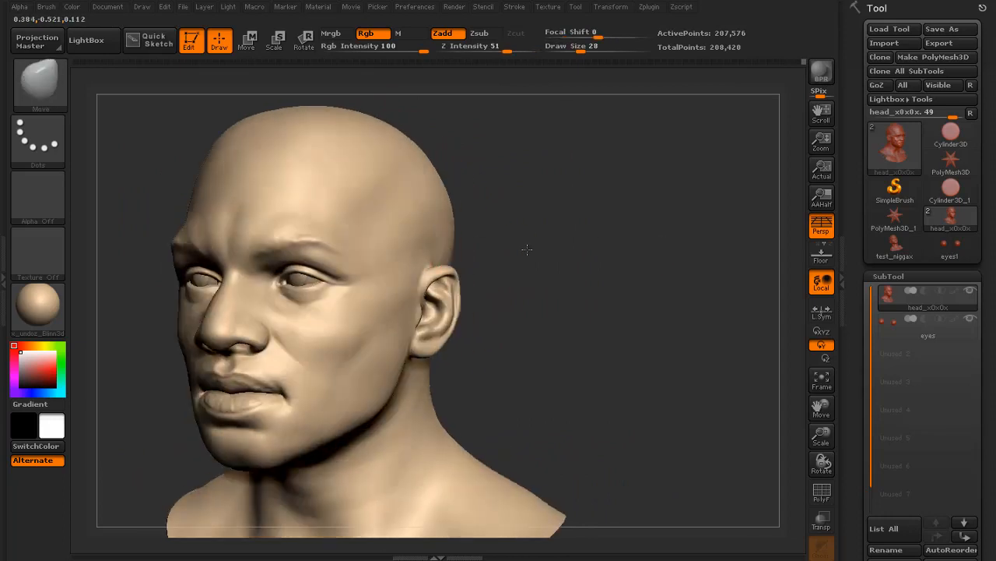
- Reshape the back of the head and neck with the Move brush at draw size 48 and smooth the nape
{"action": "left_click_drag", "start_coordinate": [527, 249], "coordinate": [562, 274]}
{"action": "mouse_move", "coordinate": [732, 292]}
{"action": "left_mouse_down"}
{"action": "mouse_move", "coordinate": [723, 294]}
{"action": "mouse_move", "coordinate": [761, 297]}
{"action": "mouse_move", "coordinate": [716, 296]}
{"action": "mouse_move", "coordinate": [736, 319]}
{"action": "mouse_move", "coordinate": [555, 348]}
{"action": "mouse_move", "coordinate": [538, 329]}
{"action": "left_mouse_up"}
{"action": "key", "text": "s"}
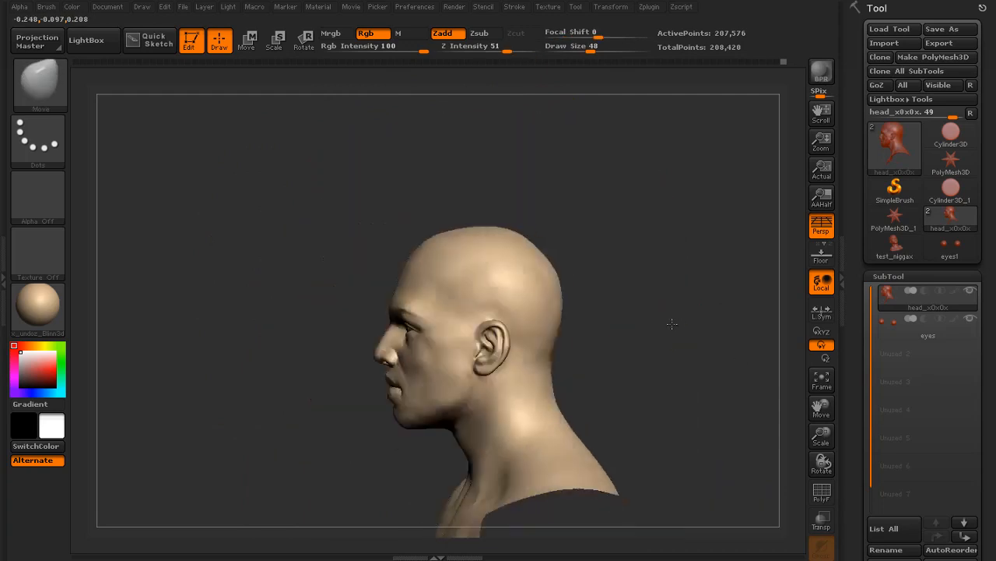
{"action": "mouse_move", "coordinate": [701, 343]}
{"action": "left_mouse_down"}
{"action": "mouse_move", "coordinate": [723, 329]}
{"action": "mouse_move", "coordinate": [718, 251]}
{"action": "mouse_move", "coordinate": [635, 244]}
{"action": "mouse_move", "coordinate": [623, 327]}
{"action": "mouse_move", "coordinate": [402, 302]}
{"action": "left_mouse_up"}
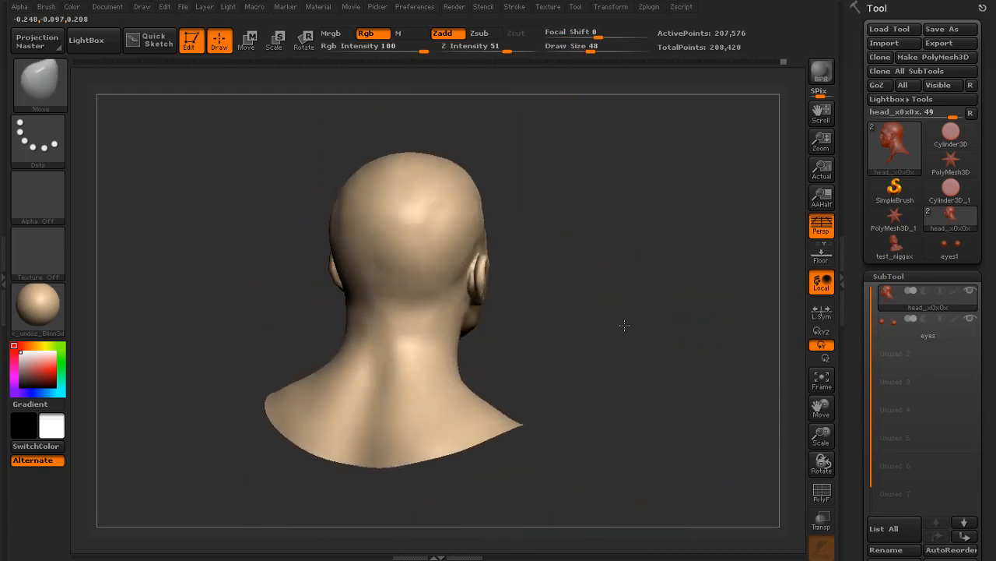
{"action": "key", "text": "s"}
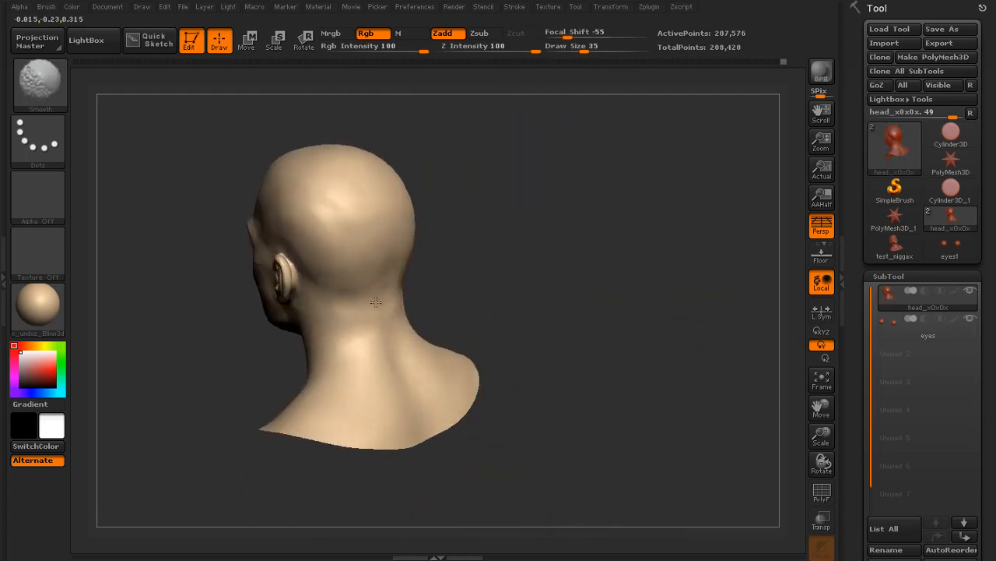
{"action": "left_click_drag", "start_coordinate": [592, 311], "coordinate": [506, 315]}
{"action": "key", "text": "s"}
{"action": "left_click_drag", "start_coordinate": [417, 297], "coordinate": [375, 319]}
{"action": "mouse_move", "coordinate": [335, 268]}
{"action": "left_mouse_down"}
{"action": "mouse_move", "coordinate": [265, 280]}
{"action": "mouse_move", "coordinate": [225, 273]}
{"action": "left_mouse_up"}
- Adjust the jaw just below the ear at a lower subdivision level with the Move brush at draw size 84
{"action": "left_click_drag", "start_coordinate": [677, 226], "coordinate": [656, 289], "text": "alt"}
{"action": "mouse_move", "coordinate": [537, 299]}
{"action": "left_mouse_down"}
{"action": "mouse_move", "coordinate": [581, 312]}
{"action": "mouse_move", "coordinate": [599, 273]}
{"action": "mouse_move", "coordinate": [574, 343]}
{"action": "left_mouse_up"}
{"action": "left_click_drag", "start_coordinate": [549, 351], "coordinate": [502, 357]}
{"action": "key", "text": "s"}
{"action": "mouse_move", "coordinate": [502, 357]}
{"action": "left_mouse_down"}
{"action": "mouse_move", "coordinate": [525, 358]}
{"action": "mouse_move", "coordinate": [514, 358]}
{"action": "left_mouse_up"}
{"action": "left_click_drag", "start_coordinate": [600, 338], "coordinate": [557, 352]}
{"action": "right_click_drag", "start_coordinate": [557, 351], "coordinate": [537, 390], "text": "ctrl"}
{"action": "key", "text": "s"}
{"action": "left_click_drag", "start_coordinate": [466, 330], "coordinate": [488, 330]}
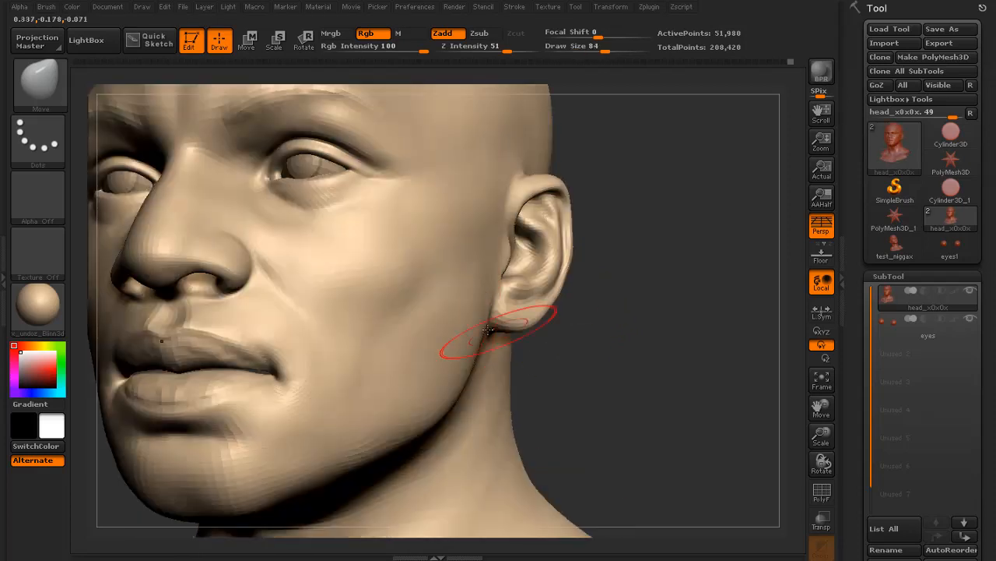
- Return to the highest subdivision level and refine the chin area with the Move brush at draw size 45
{"action": "mouse_move", "coordinate": [596, 335]}
{"action": "left_mouse_down", "text": "alt"}
{"action": "mouse_move", "coordinate": [634, 337]}
{"action": "mouse_move", "coordinate": [677, 318]}
{"action": "mouse_move", "coordinate": [666, 325]}
{"action": "mouse_move", "coordinate": [684, 347]}
{"action": "left_mouse_up", "text": "alt"}
{"action": "key", "text": "d"}
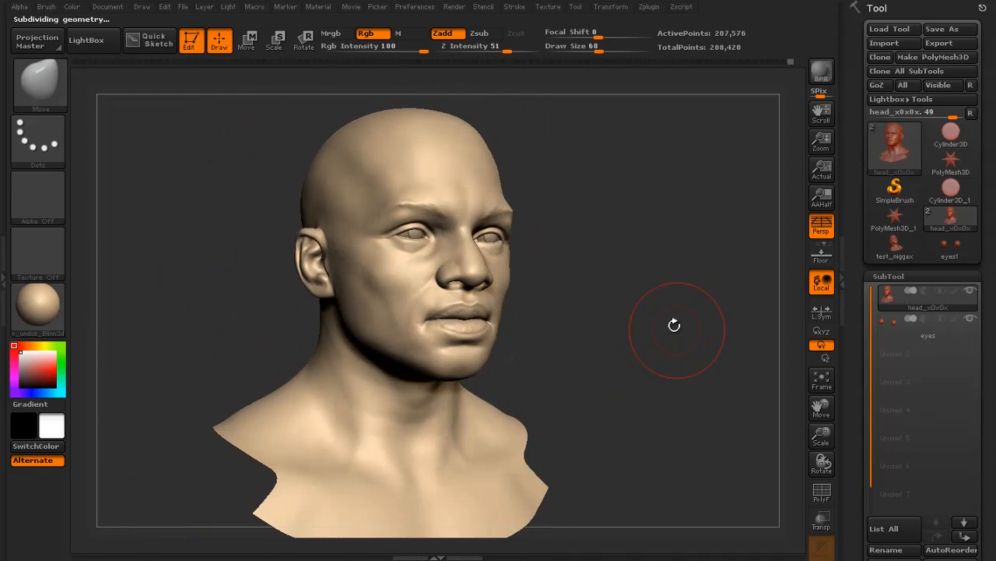
{"action": "right_click_drag", "start_coordinate": [674, 326], "coordinate": [656, 366], "text": "ctrl"}
{"action": "key", "text": "s"}
{"action": "left_click_drag", "start_coordinate": [456, 418], "coordinate": [443, 418]}
{"action": "mouse_move", "coordinate": [609, 392]}
{"action": "left_mouse_down", "text": "alt"}
{"action": "mouse_move", "coordinate": [649, 356]}
{"action": "mouse_move", "coordinate": [651, 364]}
{"action": "left_mouse_up", "text": "alt"}
{"action": "key", "text": "s"}
{"action": "left_click_drag", "start_coordinate": [437, 419], "coordinate": [441, 419]}
{"action": "left_click_drag", "start_coordinate": [574, 365], "coordinate": [710, 355]}
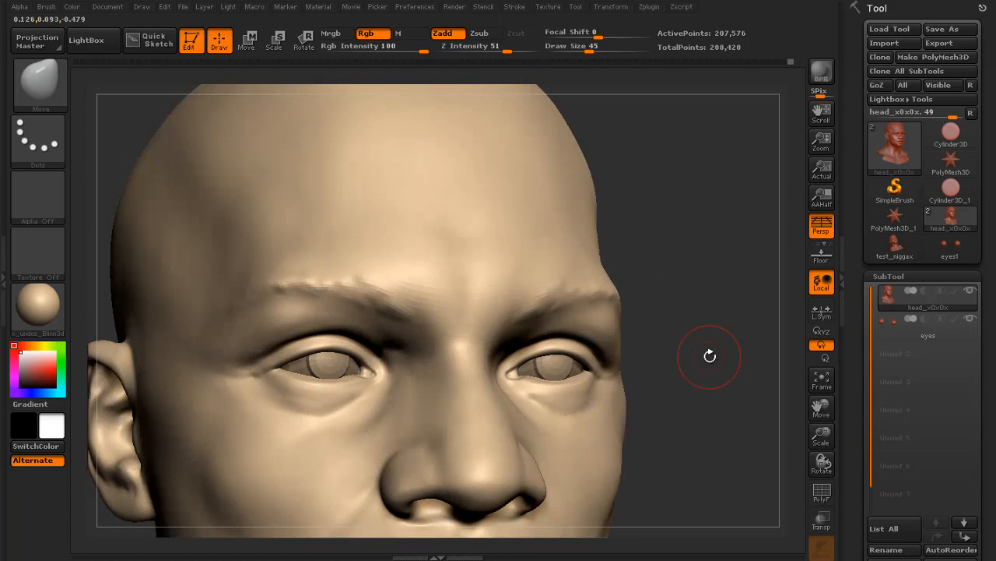
- Save the tool as head_x0x0x.ZTL, replacing the existing file
{"action": "left_click", "coordinate": [940, 30]}
{"action": "key", "text": "Return"}
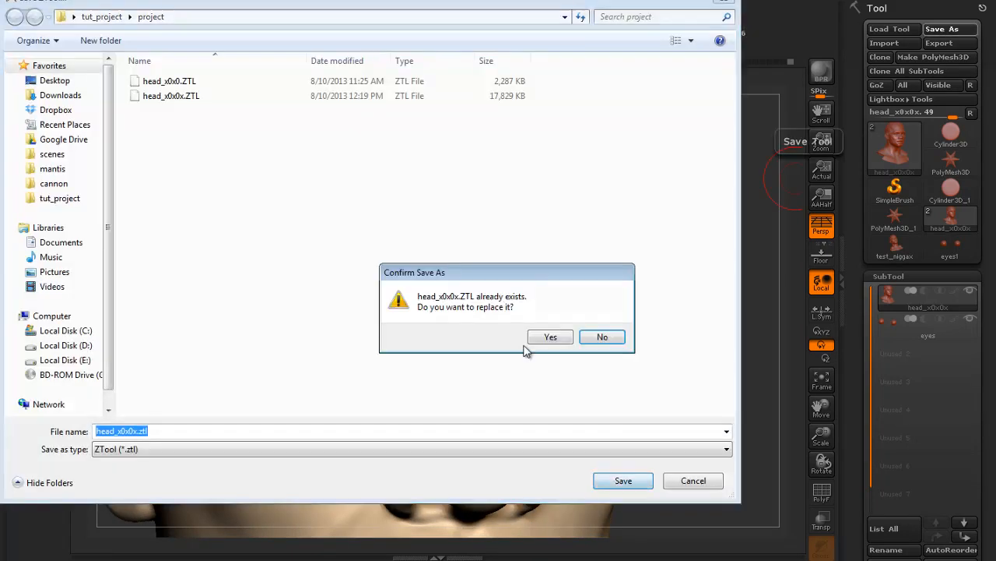
{"action": "left_click", "coordinate": [551, 341]}
- Set up the Standard brush with a soft round alpha, Z Intensity 8, draw size 21 and Rgb off
{"action": "mouse_move", "coordinate": [645, 312]}
{"action": "left_mouse_down"}
{"action": "mouse_move", "coordinate": [724, 295]}
{"action": "mouse_move", "coordinate": [762, 372]}
{"action": "left_mouse_up"}
{"action": "left_click", "coordinate": [40, 84]}
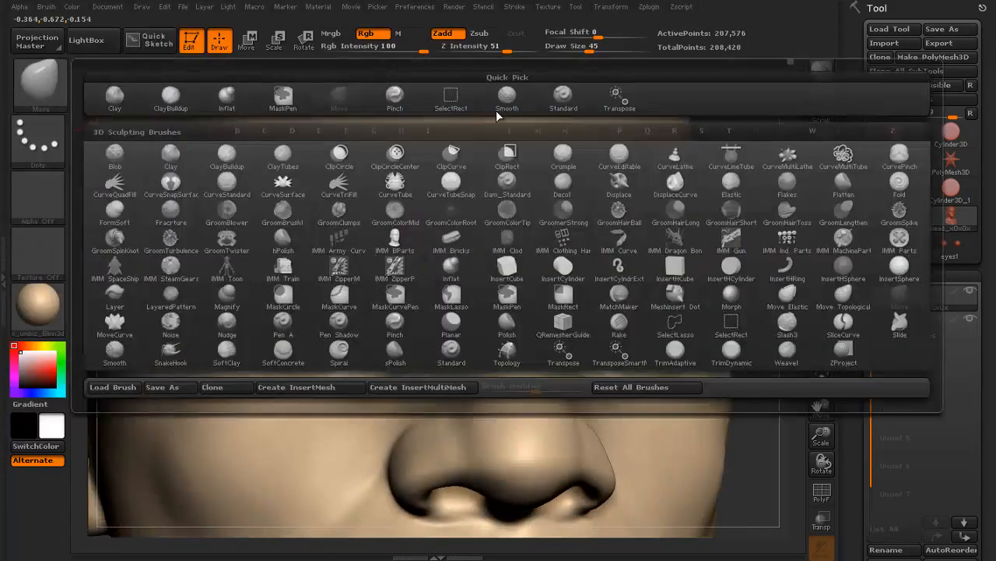
{"action": "left_click", "coordinate": [563, 99]}
{"action": "left_click_drag", "start_coordinate": [753, 195], "coordinate": [763, 233]}
{"action": "key", "text": "s"}
{"action": "left_click", "coordinate": [334, 293]}
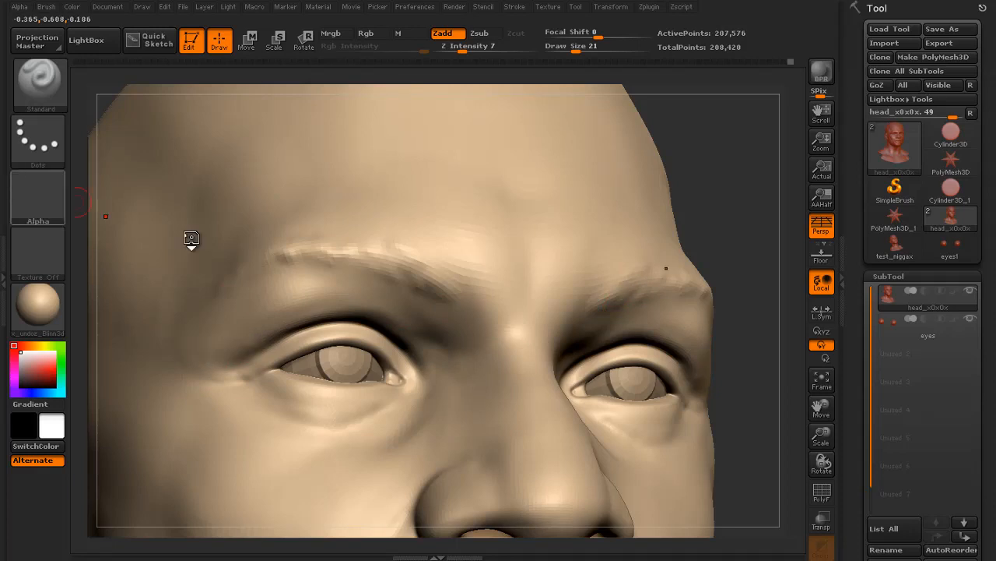
{"action": "left_click", "coordinate": [45, 202]}
{"action": "left_click", "coordinate": [338, 346]}
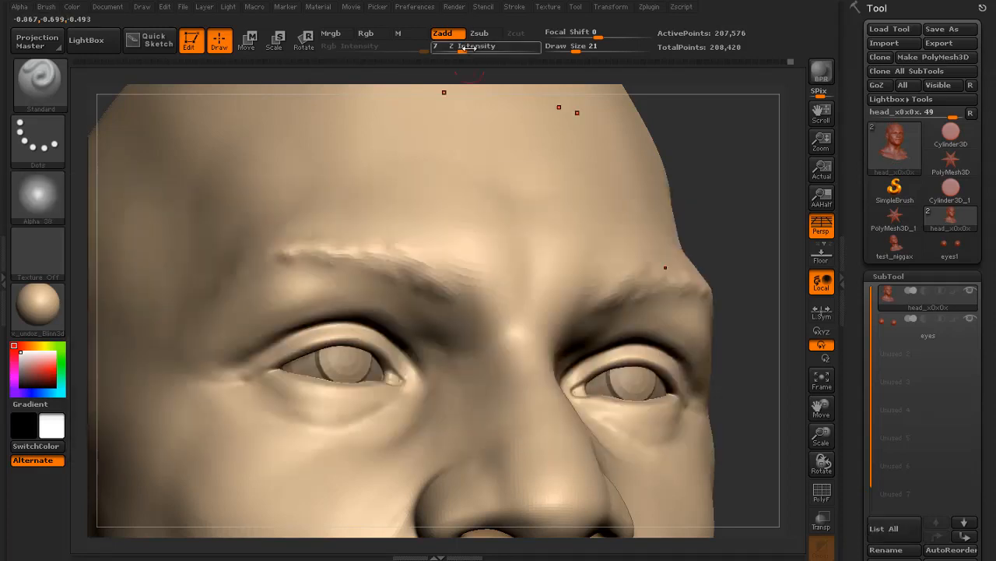
{"action": "key", "text": "s"}
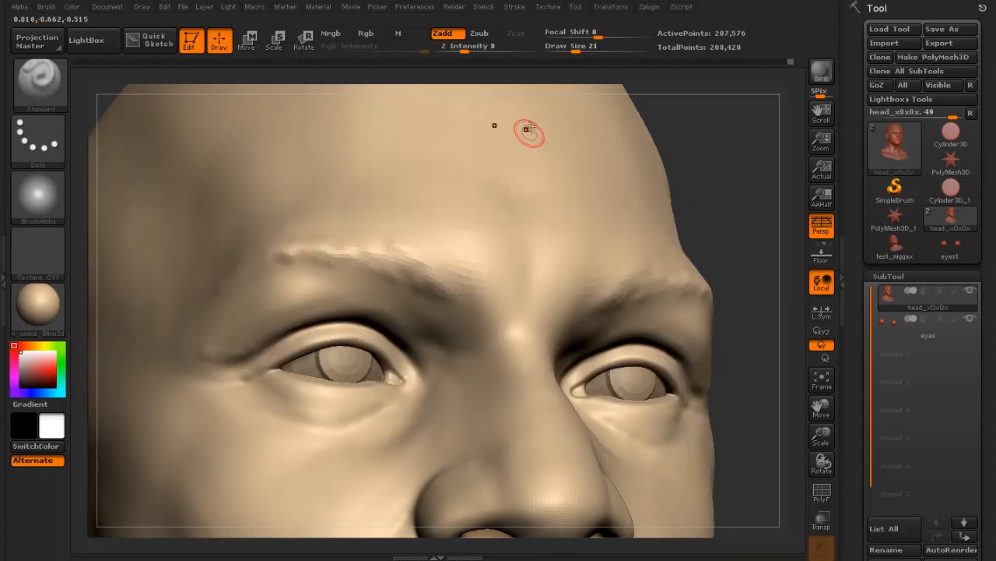
- Sculpt and smooth the upper eyelid at Z Intensity 12 with draw sizes 27 and 20, undoing the last stroke
{"action": "mouse_move", "coordinate": [745, 197]}
{"action": "left_mouse_down"}
{"action": "mouse_move", "coordinate": [776, 189]}
{"action": "mouse_move", "coordinate": [734, 176]}
{"action": "mouse_move", "coordinate": [732, 217]}
{"action": "mouse_move", "coordinate": [730, 199]}
{"action": "left_mouse_up"}
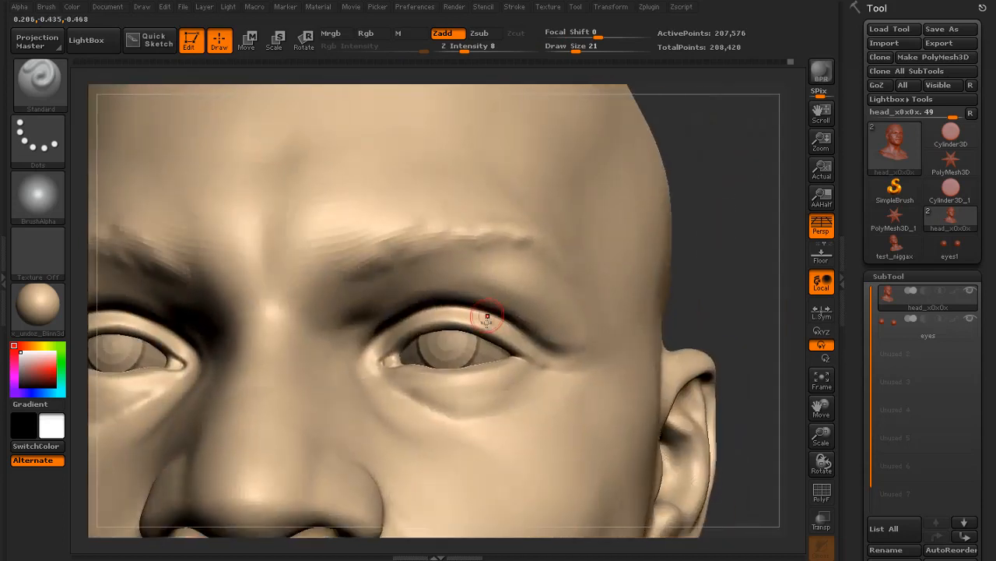
{"action": "key", "text": "s"}
{"action": "left_click_drag", "start_coordinate": [507, 311], "coordinate": [512, 311]}
{"action": "left_click_drag", "start_coordinate": [498, 310], "coordinate": [377, 334]}
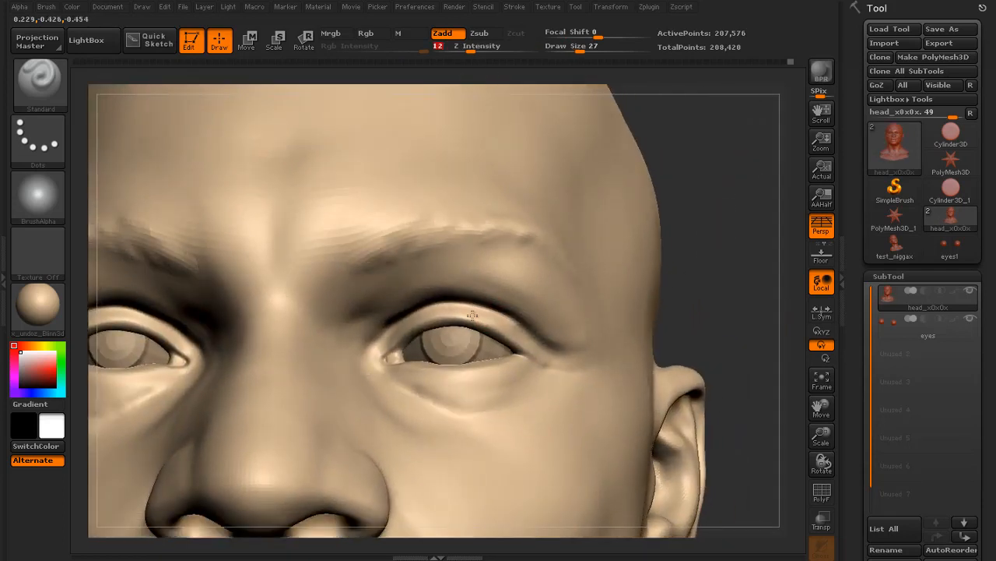
{"action": "left_click_drag", "start_coordinate": [704, 282], "coordinate": [717, 261]}
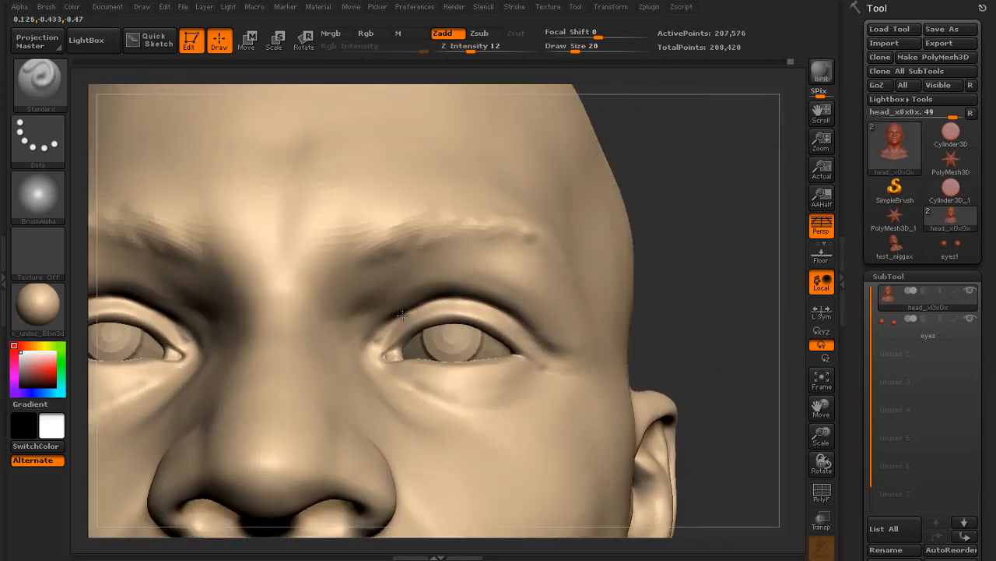
{"action": "left_click_drag", "start_coordinate": [382, 332], "coordinate": [377, 330], "text": "shift"}
{"action": "left_click_drag", "start_coordinate": [710, 274], "coordinate": [676, 282]}
{"action": "left_click_drag", "start_coordinate": [483, 300], "coordinate": [501, 287]}
{"action": "left_click_drag", "start_coordinate": [676, 274], "coordinate": [707, 269]}
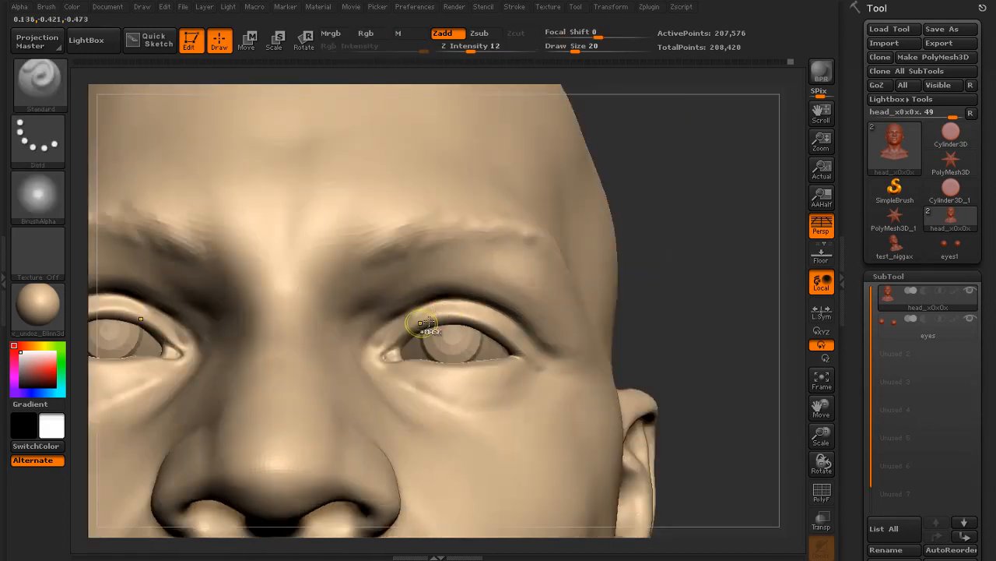
{"action": "key", "text": "ctrl+z"}
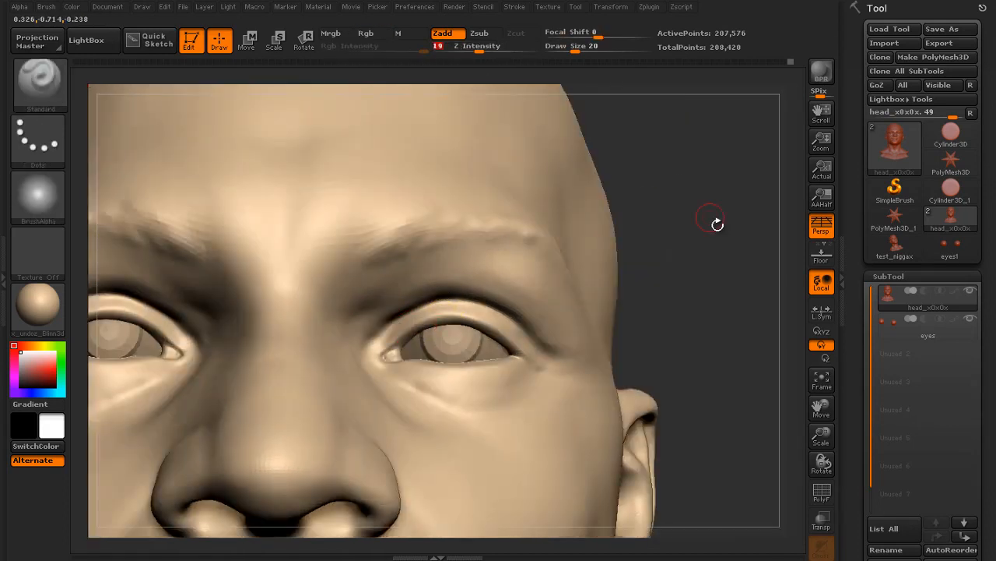
- Raise the Z Intensity to 19 and sculpt the fold at the upper eyelid's outer corner, undoing the last stroke
{"action": "left_click_drag", "start_coordinate": [717, 224], "coordinate": [747, 226]}
{"action": "left_click_drag", "start_coordinate": [482, 302], "coordinate": [519, 320]}
{"action": "left_click_drag", "start_coordinate": [774, 272], "coordinate": [730, 308]}
{"action": "left_click_drag", "start_coordinate": [483, 311], "coordinate": [517, 326]}
{"action": "key", "text": "ctrl+z"}
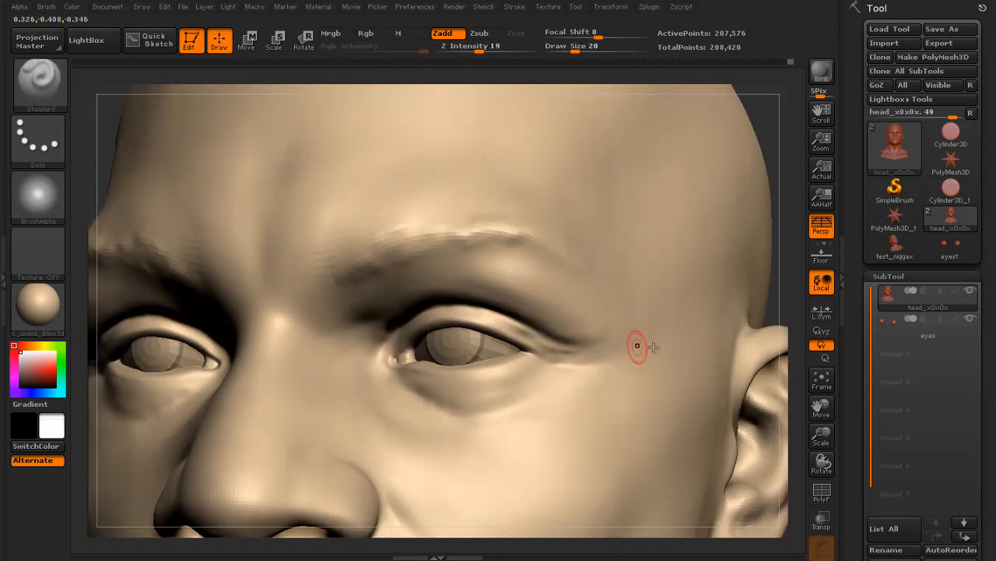
- Smooth the crease at the eye's outer corner with small brushes at draw sizes 13 and 16
{"action": "key", "text": "f"}
{"action": "mouse_move", "coordinate": [654, 268]}
{"action": "left_mouse_down"}
{"action": "mouse_move", "coordinate": [677, 258]}
{"action": "mouse_move", "coordinate": [696, 346]}
{"action": "left_mouse_up"}
{"action": "key", "text": "bracketleft"}
{"action": "left_click_drag", "start_coordinate": [217, 232], "coordinate": [191, 247], "text": "shift"}
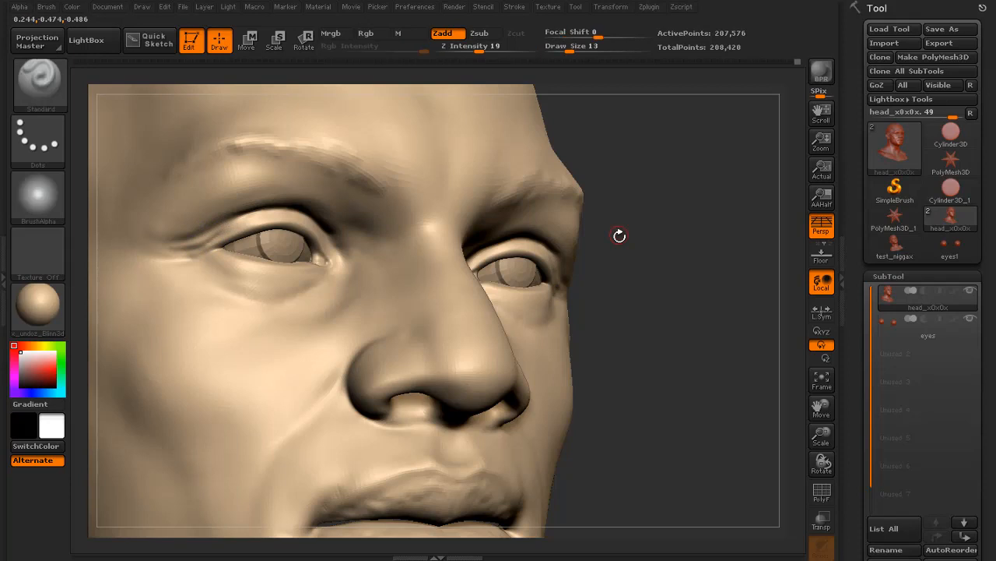
{"action": "left_click_drag", "start_coordinate": [618, 236], "coordinate": [567, 232]}
{"action": "key", "text": "bracketright"}
{"action": "left_click_drag", "start_coordinate": [199, 230], "coordinate": [173, 239], "text": "shift"}
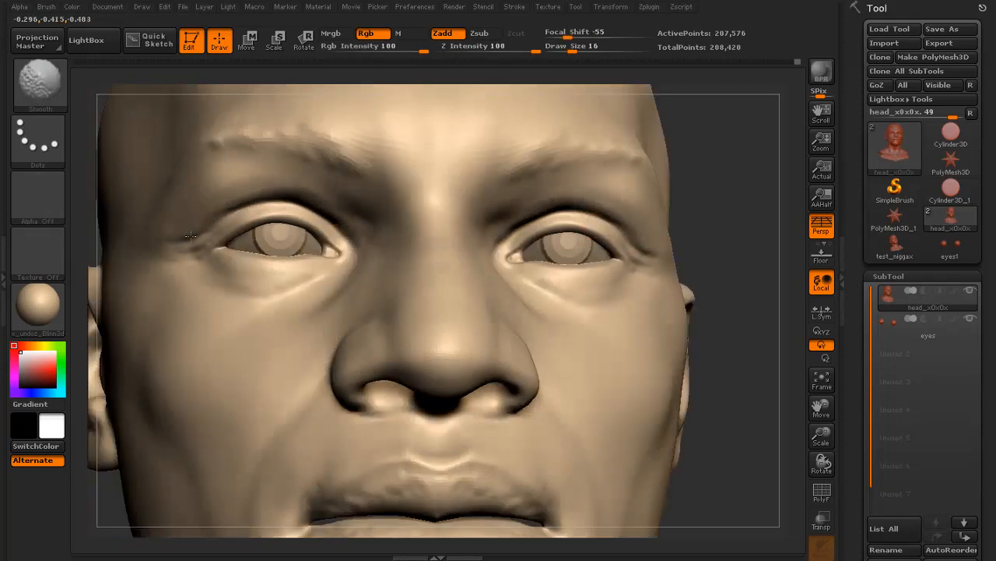
- Sculpt and smooth the eyelid fold toward the eye's inner corner and the nose bridge with a draw size of 27
{"action": "left_click_drag", "start_coordinate": [739, 226], "coordinate": [654, 220]}
{"action": "mouse_move", "coordinate": [724, 191]}
{"action": "left_mouse_down"}
{"action": "mouse_move", "coordinate": [783, 196]}
{"action": "mouse_move", "coordinate": [764, 245]}
{"action": "mouse_move", "coordinate": [705, 212]}
{"action": "left_mouse_up"}
{"action": "key", "text": "bracketright"}
{"action": "key", "text": "bracketright"}
{"action": "left_click_drag", "start_coordinate": [432, 216], "coordinate": [399, 246]}
{"action": "left_click_drag", "start_coordinate": [413, 225], "coordinate": [399, 246], "text": "shift"}
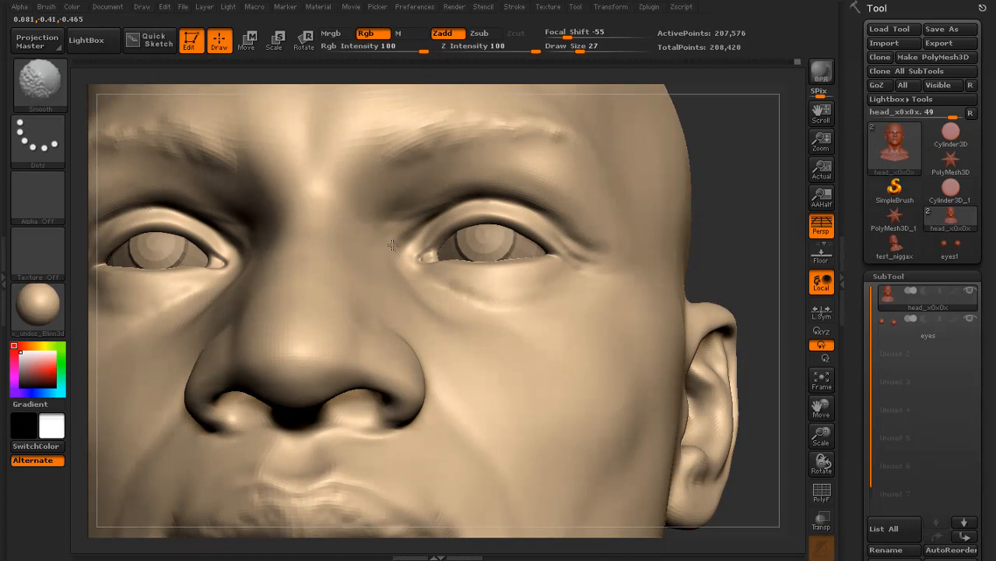
{"action": "left_click_drag", "start_coordinate": [458, 196], "coordinate": [395, 251]}
{"action": "left_click_drag", "start_coordinate": [412, 226], "coordinate": [394, 255], "text": "shift"}
{"action": "left_click_drag", "start_coordinate": [439, 212], "coordinate": [391, 265]}
{"action": "left_click_drag", "start_coordinate": [398, 247], "coordinate": [386, 274], "text": "shift"}
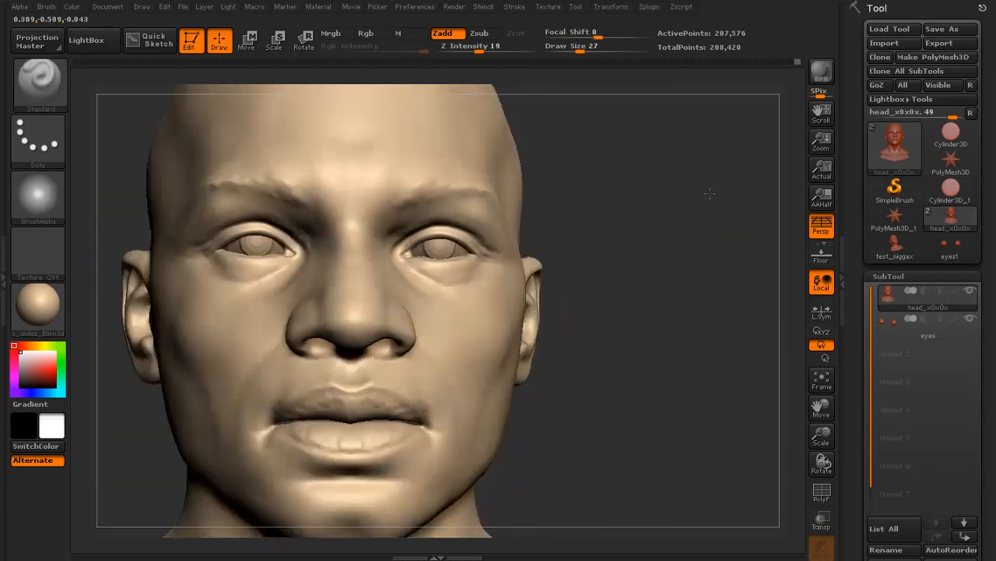
{"action": "mouse_move", "coordinate": [763, 234]}
{"action": "left_mouse_down"}
{"action": "mouse_move", "coordinate": [645, 229]}
{"action": "mouse_move", "coordinate": [363, 267]}
{"action": "mouse_move", "coordinate": [339, 292]}
{"action": "left_mouse_up"}
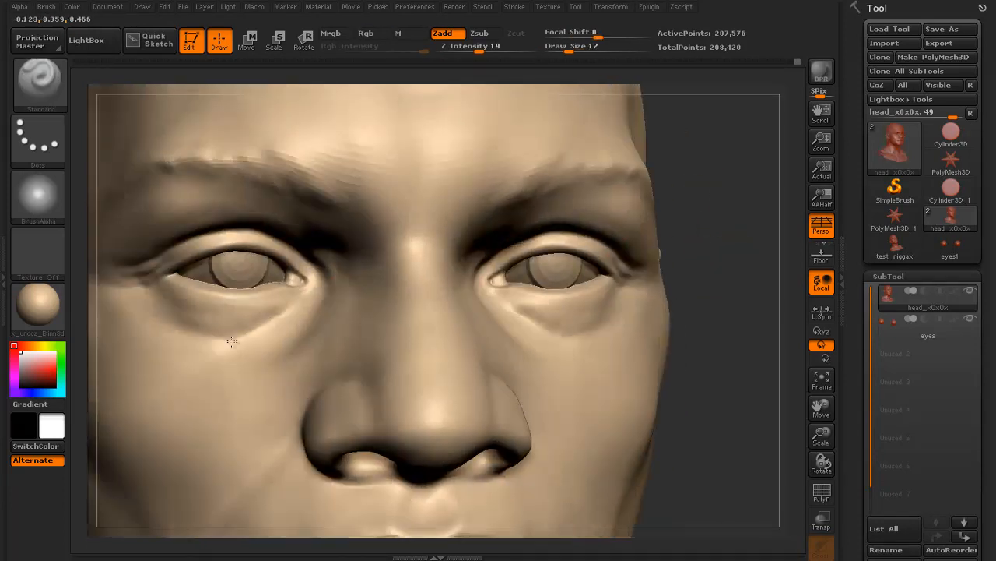
- Smooth the lower edge of the eye bag and the eye's outer corner with small brushes at draw sizes 12 and 15
{"action": "left_click_drag", "start_coordinate": [222, 339], "coordinate": [257, 330], "text": "shift"}
{"action": "left_click_drag", "start_coordinate": [716, 327], "coordinate": [708, 257], "text": "alt"}
{"action": "left_click_drag", "start_coordinate": [708, 257], "coordinate": [654, 253]}
{"action": "left_click_drag", "start_coordinate": [491, 296], "coordinate": [508, 279], "text": "shift"}
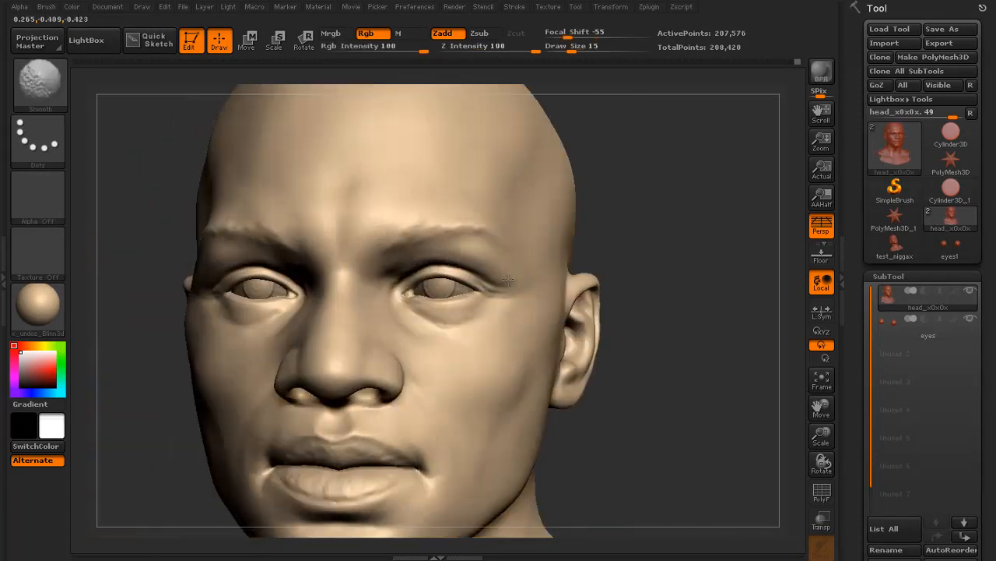
{"action": "mouse_move", "coordinate": [685, 210]}
{"action": "left_mouse_down", "text": "alt"}
{"action": "mouse_move", "coordinate": [689, 257]}
{"action": "mouse_move", "coordinate": [664, 206]}
{"action": "left_mouse_up", "text": "alt"}
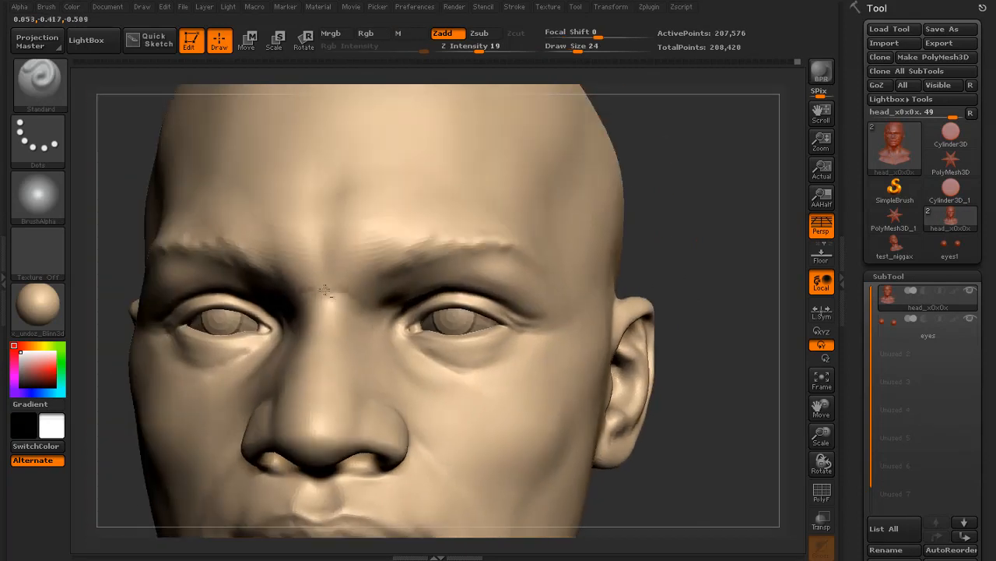
- Sculpt and smooth the vertical frown lines between the eyebrows with the Standard brush at draw sizes 24 and 33
{"action": "key", "text": "ctrl"}
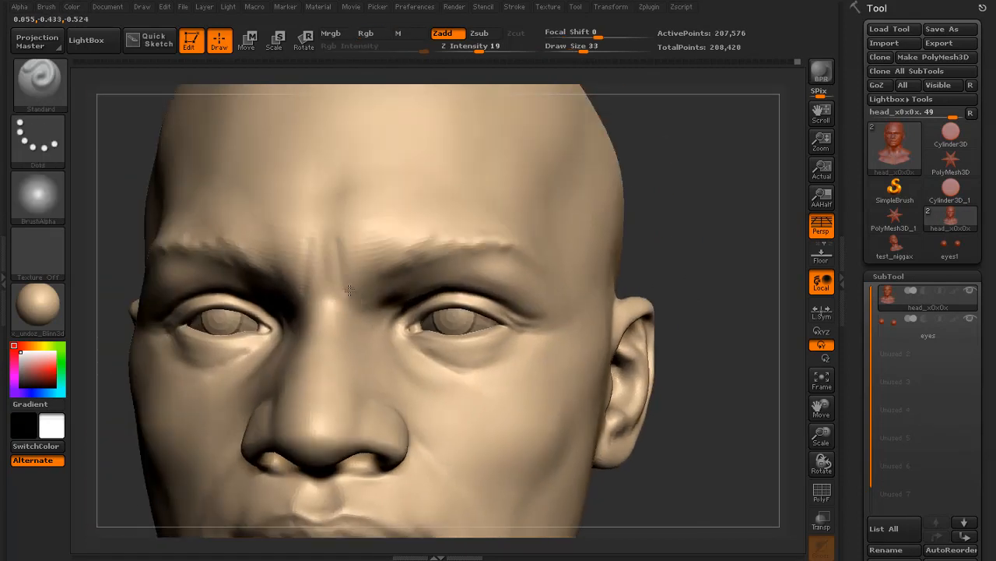
{"action": "key", "text": "shift"}
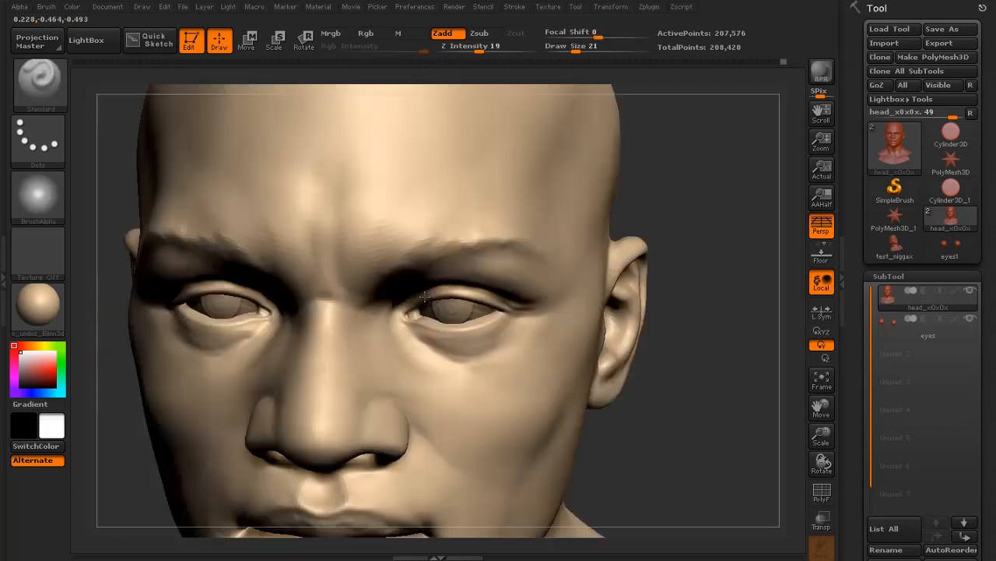
{"action": "left_click_drag", "start_coordinate": [327, 295], "coordinate": [343, 305], "text": "shift"}
{"action": "key", "text": "f"}
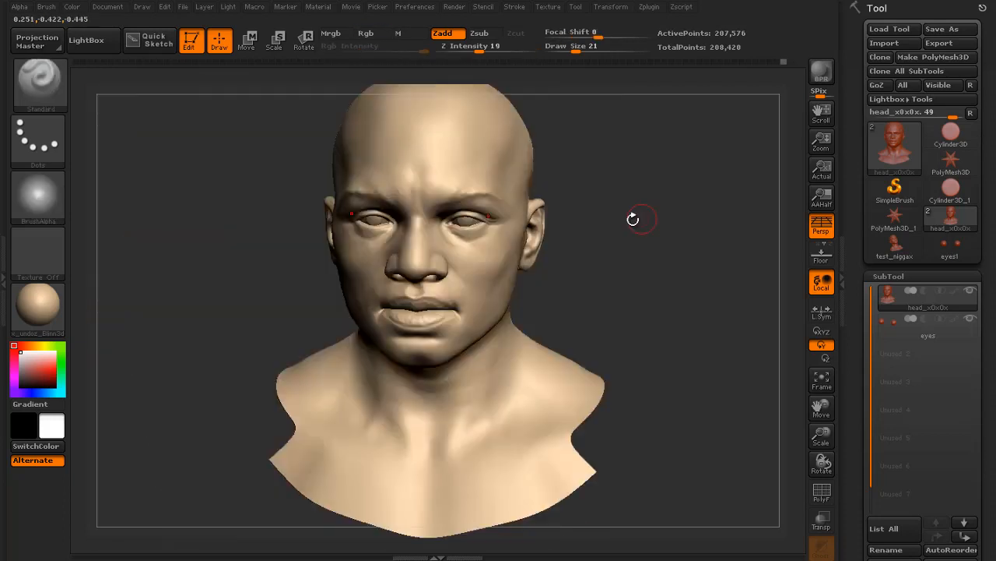
- Sculpt and smooth the outer end of the eyebrow and the area beneath it with draw sizes 41 and 23
{"action": "mouse_move", "coordinate": [632, 218]}
{"action": "left_mouse_down"}
{"action": "mouse_move", "coordinate": [591, 249]}
{"action": "mouse_move", "coordinate": [639, 257]}
{"action": "left_mouse_up"}
{"action": "key", "text": "shift"}
{"action": "mouse_move", "coordinate": [522, 185]}
{"action": "left_mouse_down", "text": "alt"}
{"action": "mouse_move", "coordinate": [516, 225]}
{"action": "mouse_move", "coordinate": [436, 233]}
{"action": "left_mouse_up", "text": "alt"}
{"action": "left_click_drag", "start_coordinate": [778, 191], "coordinate": [747, 193]}
{"action": "mouse_move", "coordinate": [657, 178]}
{"action": "left_mouse_down"}
{"action": "mouse_move", "coordinate": [593, 213]}
{"action": "mouse_move", "coordinate": [576, 272]}
{"action": "left_mouse_up"}
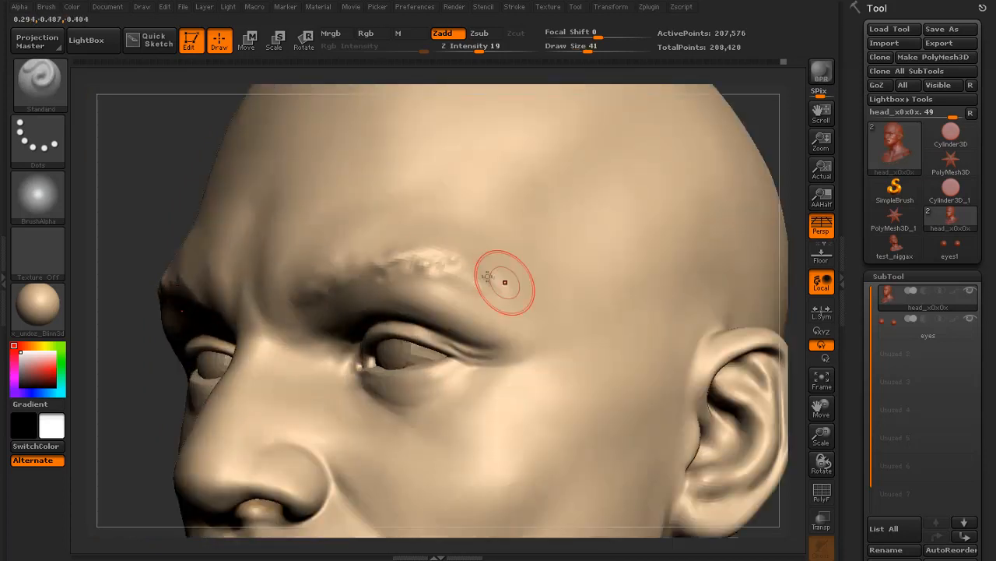
{"action": "mouse_move", "coordinate": [435, 311]}
{"action": "left_mouse_down"}
{"action": "mouse_move", "coordinate": [462, 313]}
{"action": "mouse_move", "coordinate": [450, 310]}
{"action": "left_mouse_up"}
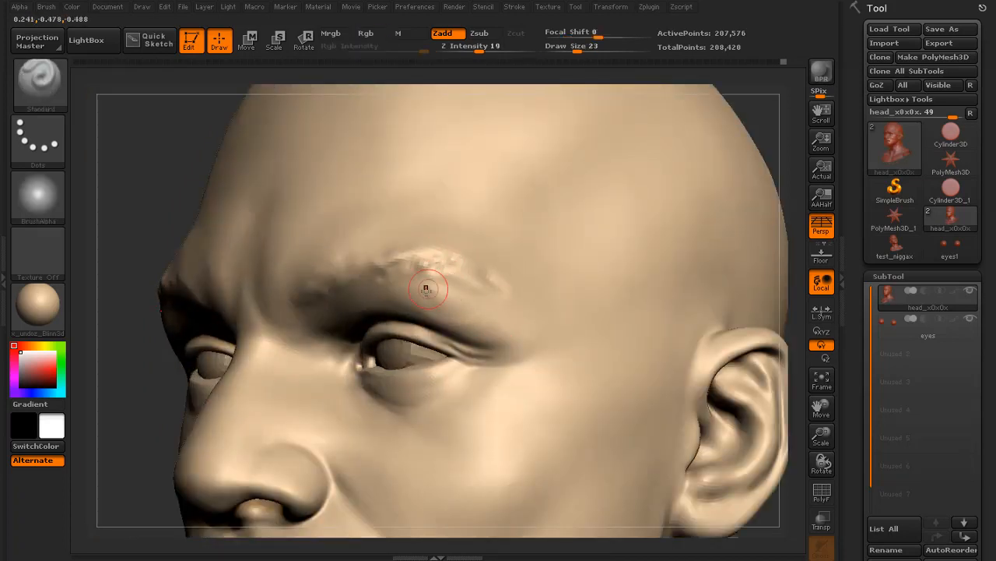
{"action": "left_click_drag", "start_coordinate": [438, 274], "coordinate": [461, 273], "text": "shift"}
{"action": "left_click_drag", "start_coordinate": [181, 204], "coordinate": [184, 201]}
- Inflate the fold between the eyebrow and outer eyelid with the Inflat brush at Z Intensity 17, and smooth it
{"action": "key", "text": "b"}
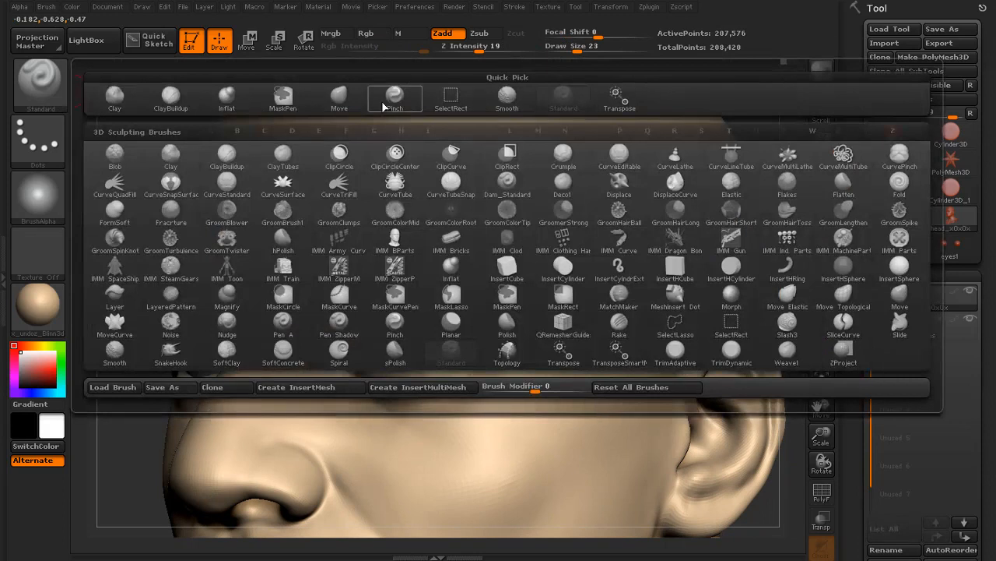
{"action": "left_click", "coordinate": [230, 99]}
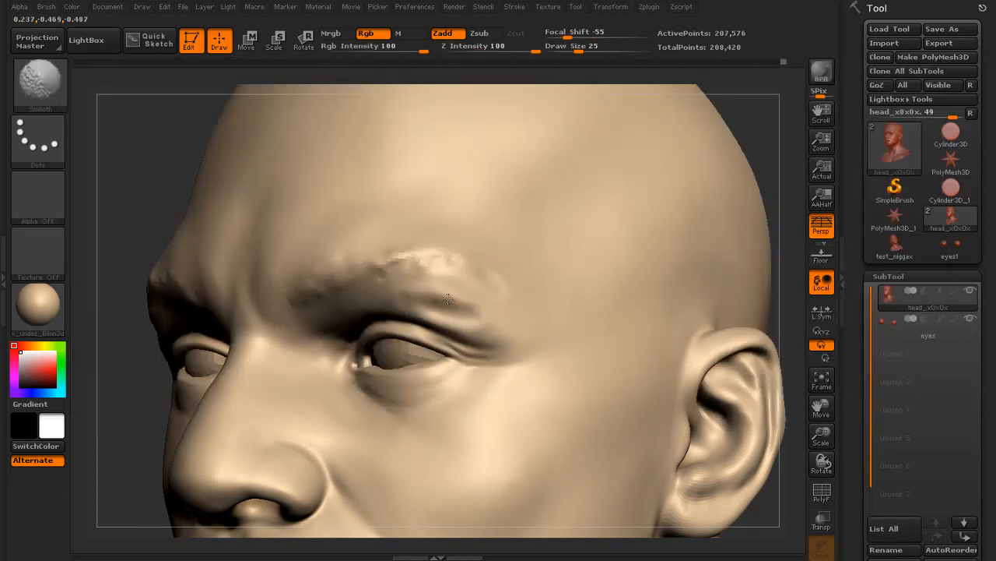
{"action": "left_click_drag", "start_coordinate": [455, 309], "coordinate": [491, 316], "text": "shift"}
{"action": "key", "text": "f"}
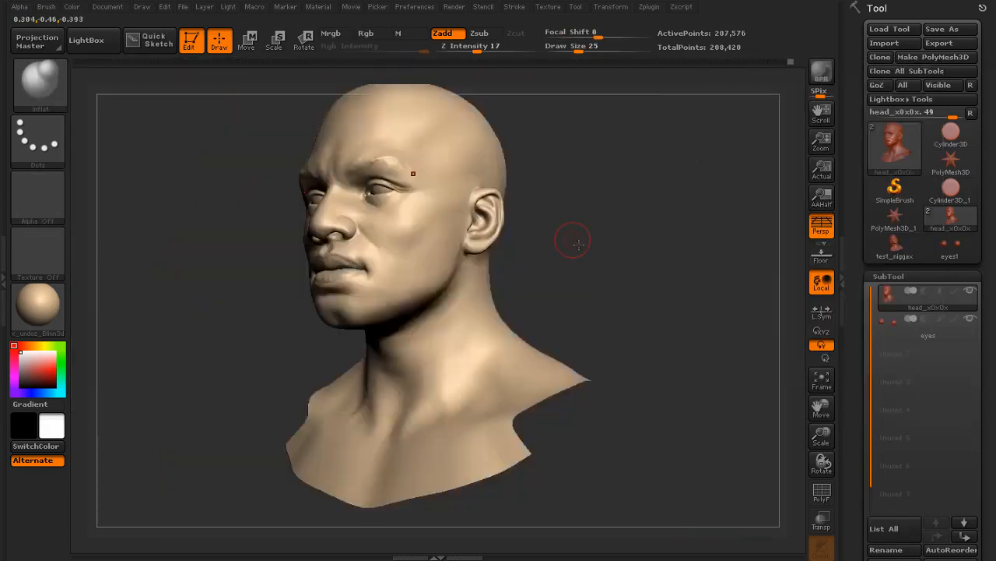
{"action": "left_click_drag", "start_coordinate": [572, 242], "coordinate": [613, 340]}
{"action": "left_click_drag", "start_coordinate": [613, 341], "coordinate": [556, 312]}
{"action": "left_click_drag", "start_coordinate": [295, 248], "coordinate": [314, 264], "text": "shift"}
{"action": "left_click_drag", "start_coordinate": [572, 295], "coordinate": [588, 284]}
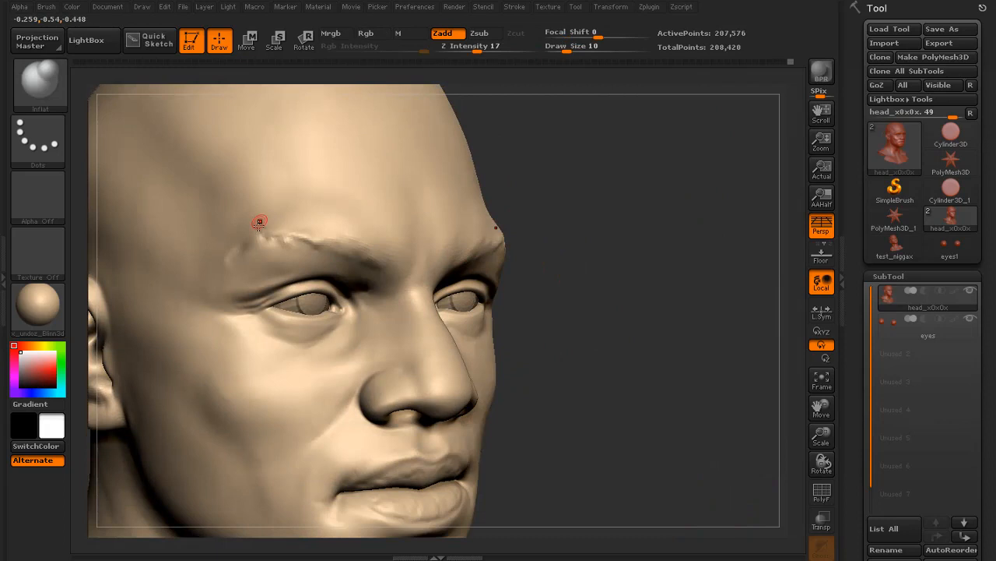
- Switch back to the Standard brush and smooth the eyebrow's outer tail at draw size 12 and the upper eye socket at 30
{"action": "left_click", "coordinate": [39, 82]}
{"action": "left_click", "coordinate": [562, 99]}
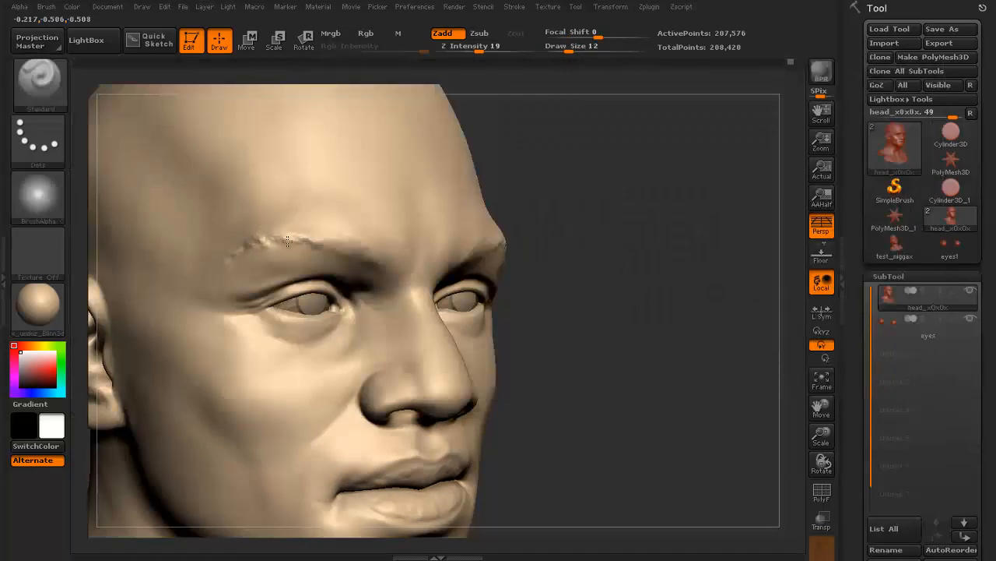
{"action": "left_click_drag", "start_coordinate": [264, 239], "coordinate": [232, 255], "text": "shift"}
{"action": "mouse_move", "coordinate": [572, 214]}
{"action": "left_mouse_down"}
{"action": "mouse_move", "coordinate": [501, 196]}
{"action": "mouse_move", "coordinate": [413, 214]}
{"action": "left_mouse_up"}
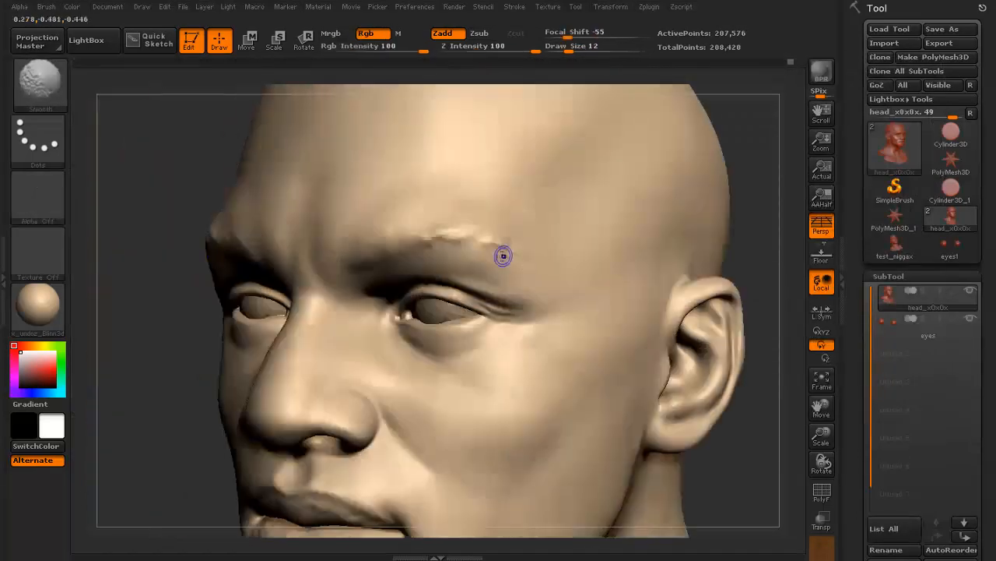
{"action": "left_click_drag", "start_coordinate": [642, 255], "coordinate": [680, 216]}
{"action": "left_click_drag", "start_coordinate": [398, 281], "coordinate": [395, 273], "text": "shift"}
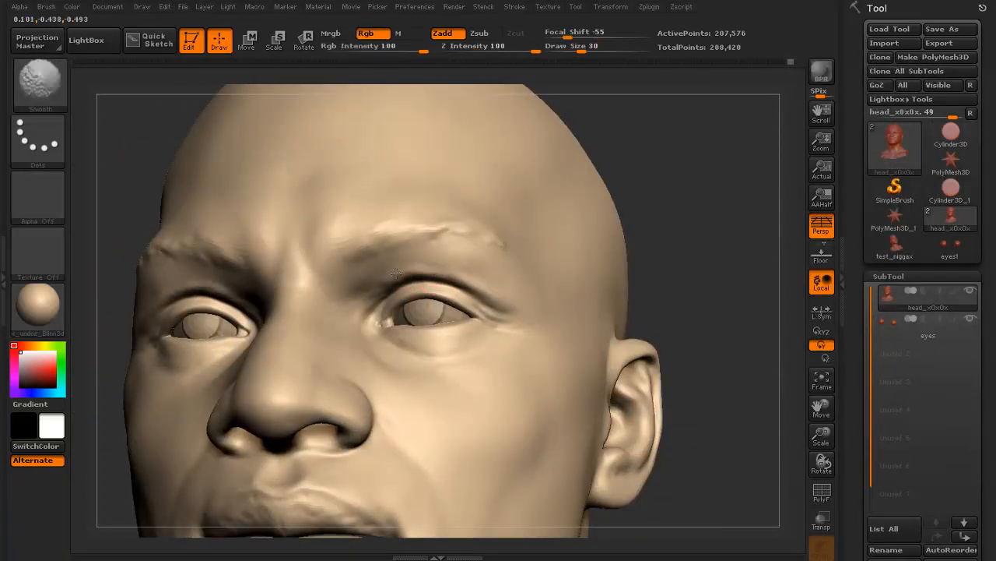
- Refine the upper eyelid near the eye's inner corner with a draw size of 16 and smooth the brow area
{"action": "left_click_drag", "start_coordinate": [679, 247], "coordinate": [667, 268], "text": "alt"}
{"action": "left_click_drag", "start_coordinate": [658, 264], "coordinate": [688, 305]}
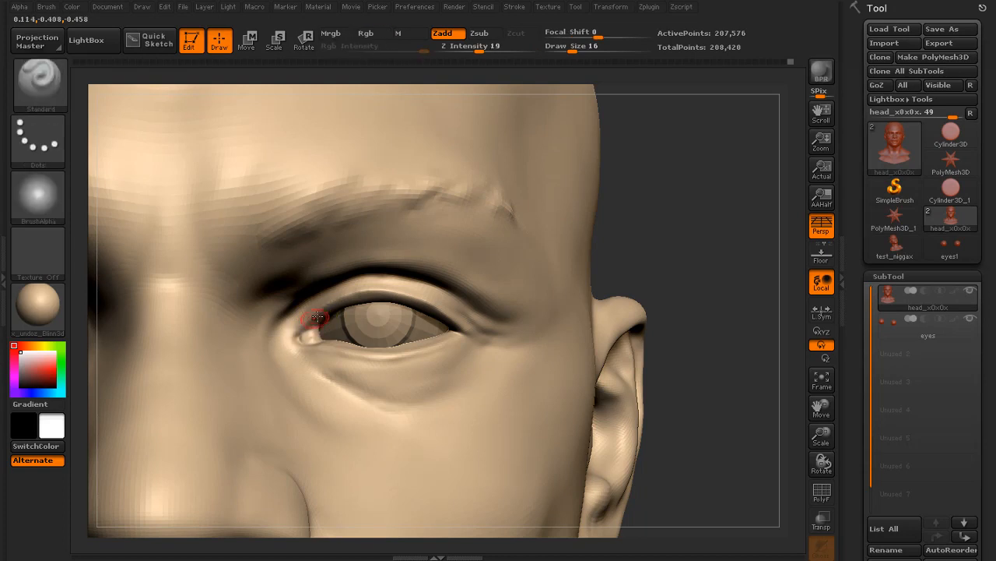
{"action": "key", "text": "f"}
{"action": "left_click_drag", "start_coordinate": [649, 227], "coordinate": [674, 232]}
{"action": "mouse_move", "coordinate": [674, 232]}
{"action": "left_mouse_down", "text": "alt"}
{"action": "mouse_move", "coordinate": [614, 294]}
{"action": "mouse_move", "coordinate": [620, 340]}
{"action": "left_mouse_up", "text": "alt"}
{"action": "mouse_move", "coordinate": [658, 260]}
{"action": "left_mouse_down", "text": "alt"}
{"action": "mouse_move", "coordinate": [643, 218]}
{"action": "mouse_move", "coordinate": [635, 268]}
{"action": "left_mouse_up", "text": "alt"}
{"action": "key", "text": "s"}
{"action": "left_click_drag", "start_coordinate": [603, 239], "coordinate": [492, 270]}
{"action": "left_click_drag", "start_coordinate": [425, 221], "coordinate": [427, 226], "text": "shift"}
{"action": "key", "text": "f"}
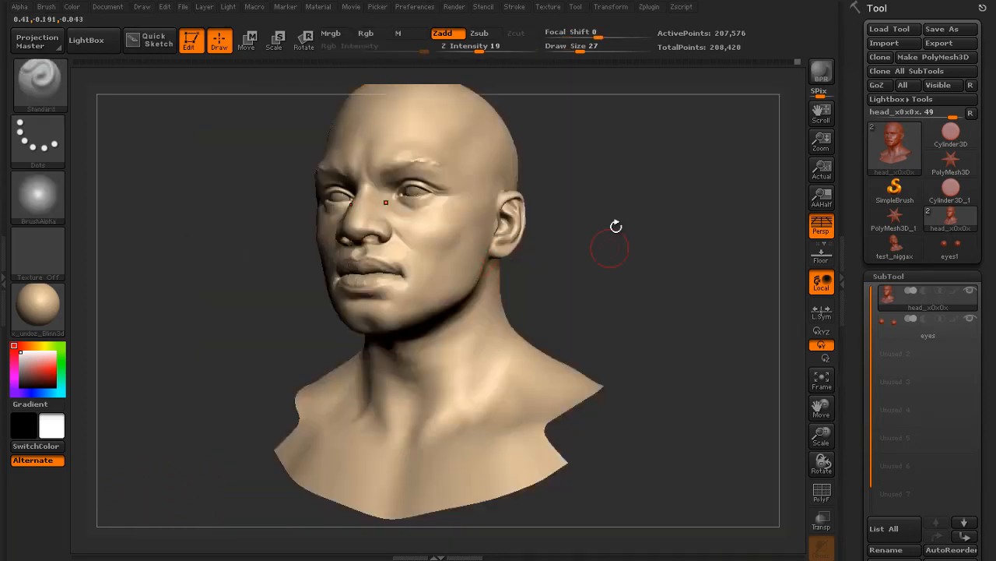
- Sculpt the upper eyelid fold toward the eye's outer corner with draw sizes 25 and 17
{"action": "mouse_move", "coordinate": [616, 225]}
{"action": "left_mouse_down"}
{"action": "mouse_move", "coordinate": [631, 260]}
{"action": "mouse_move", "coordinate": [579, 330]}
{"action": "mouse_move", "coordinate": [619, 274]}
{"action": "mouse_move", "coordinate": [608, 218]}
{"action": "mouse_move", "coordinate": [697, 180]}
{"action": "mouse_move", "coordinate": [640, 272]}
{"action": "mouse_move", "coordinate": [648, 335]}
{"action": "left_mouse_up"}
{"action": "key", "text": "s"}
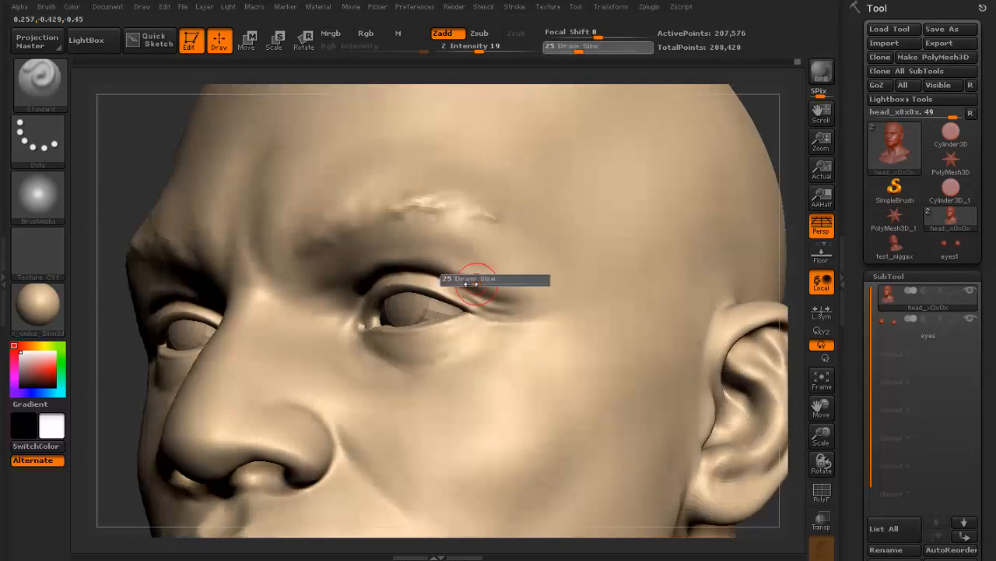
{"action": "left_click_drag", "start_coordinate": [472, 283], "coordinate": [465, 282]}
{"action": "mouse_move", "coordinate": [458, 285]}
{"action": "left_mouse_down"}
{"action": "mouse_move", "coordinate": [489, 309]}
{"action": "mouse_move", "coordinate": [517, 313]}
{"action": "mouse_move", "coordinate": [529, 302]}
{"action": "left_mouse_up"}
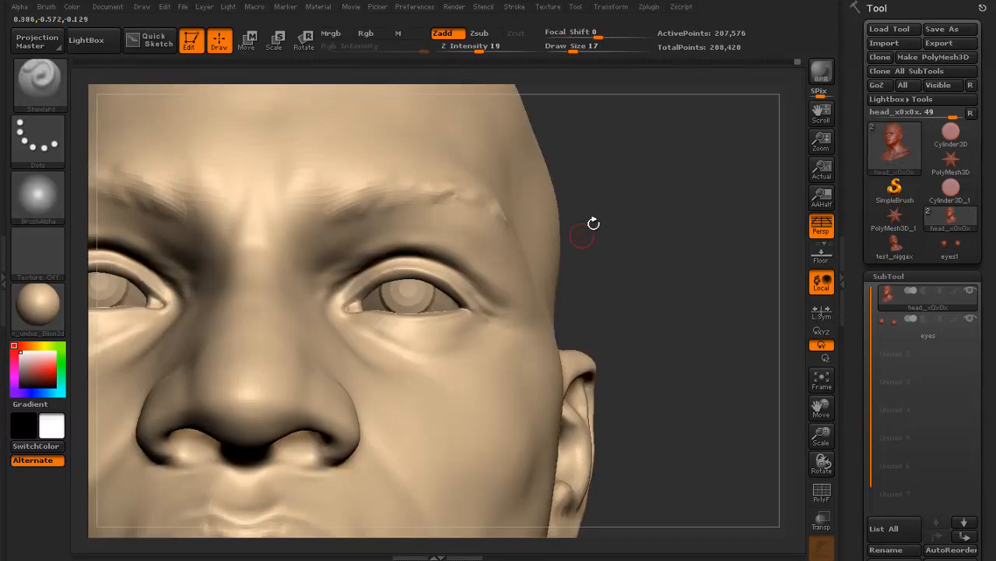
{"action": "key", "text": "f"}
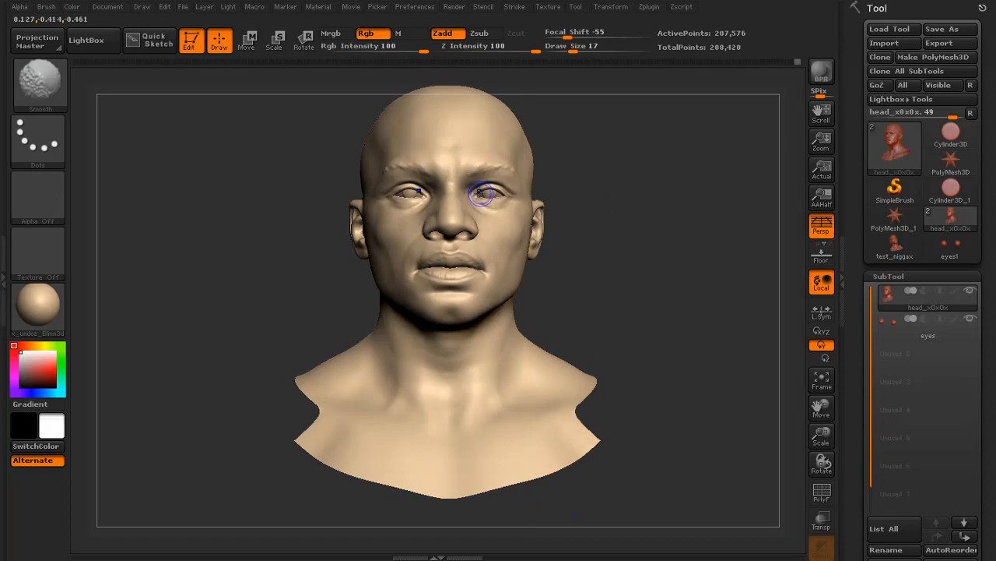
- Smooth the corners of the mouth and the upper lip's outer edge with draw sizes 24 and 16
{"action": "left_click_drag", "start_coordinate": [576, 197], "coordinate": [621, 213]}
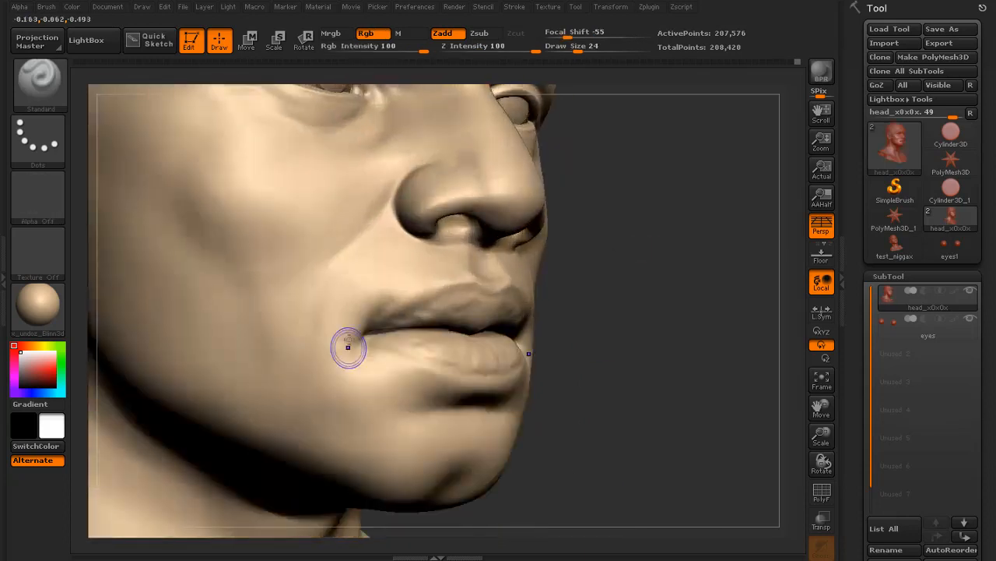
{"action": "key", "text": "shift"}
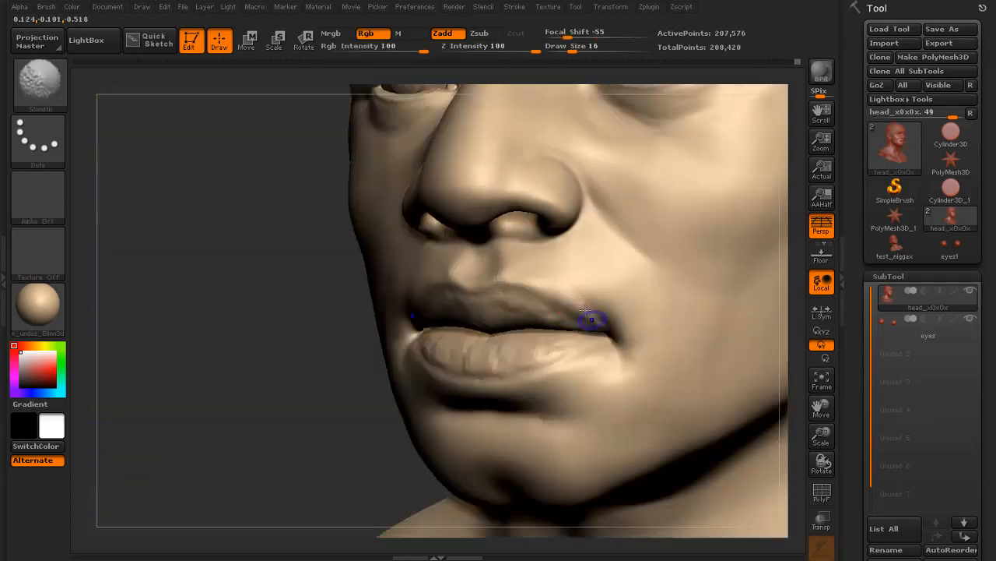
{"action": "key", "text": "shift"}
{"action": "key", "text": "shift"}
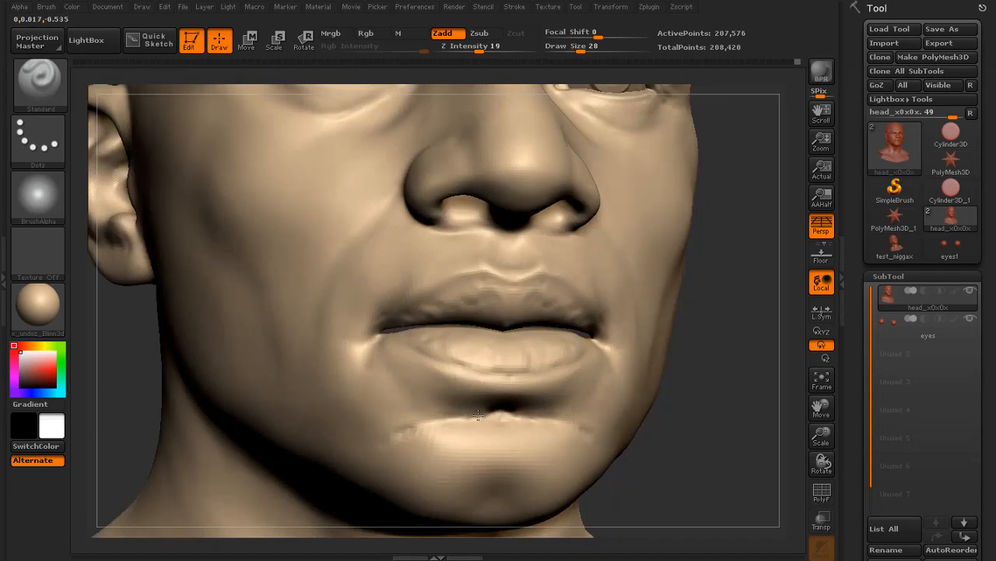
- Sculpt and smooth the crease between the lower lip and chin with draw sizes 28, 19 and 13
{"action": "key", "text": "shift"}
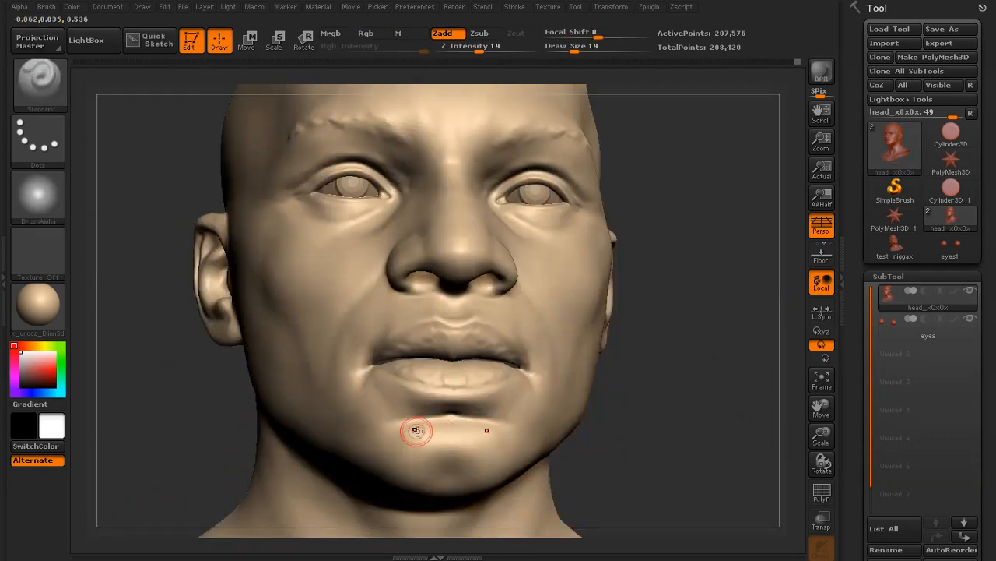
{"action": "left_click_drag", "start_coordinate": [417, 431], "coordinate": [413, 431], "text": "shift"}
{"action": "left_click_drag", "start_coordinate": [593, 413], "coordinate": [626, 381]}
{"action": "key", "text": "bracketleft"}
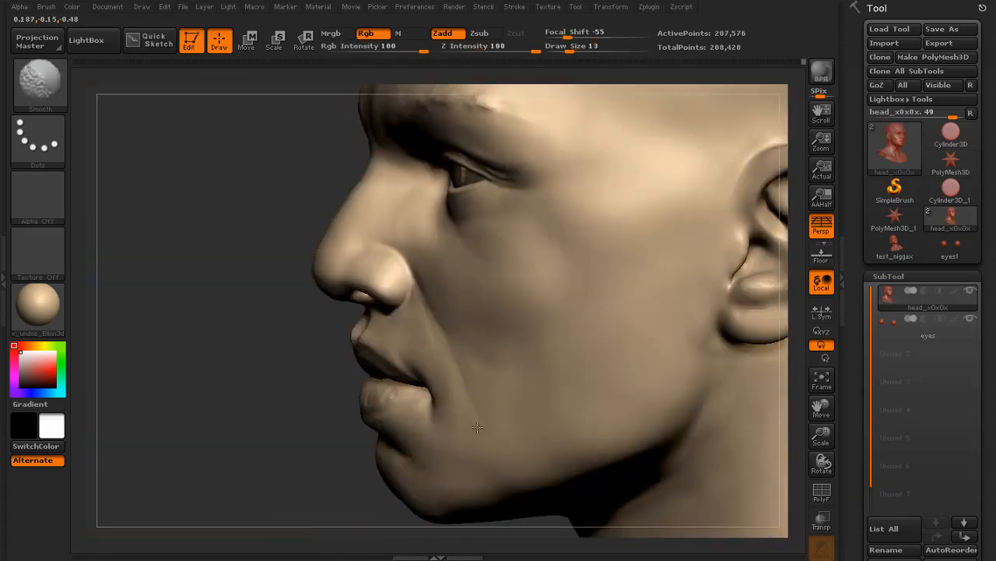
{"action": "left_click_drag", "start_coordinate": [226, 421], "coordinate": [222, 384]}
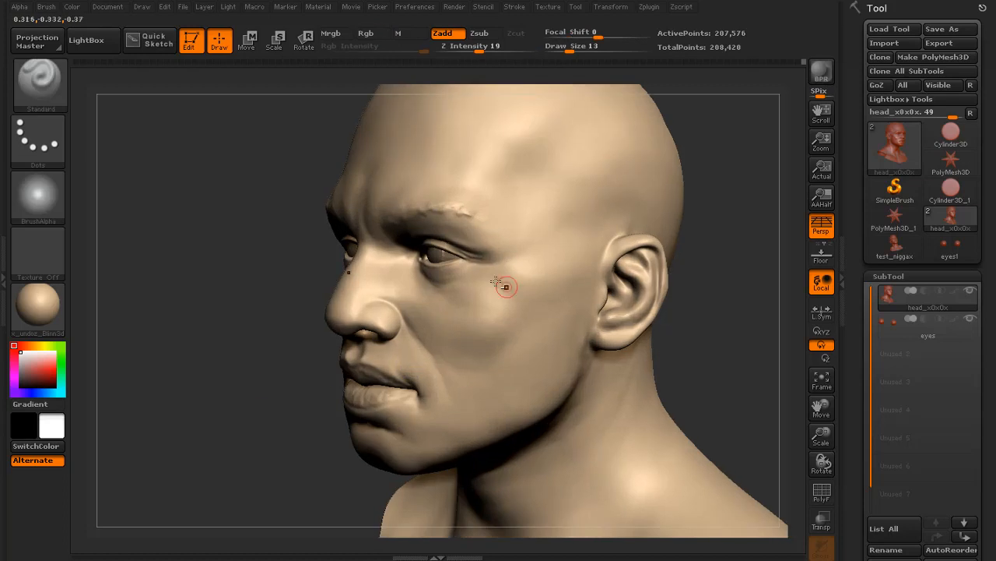
{"action": "left_click_drag", "start_coordinate": [196, 327], "coordinate": [215, 314]}
{"action": "left_click_drag", "start_coordinate": [648, 189], "coordinate": [599, 191]}
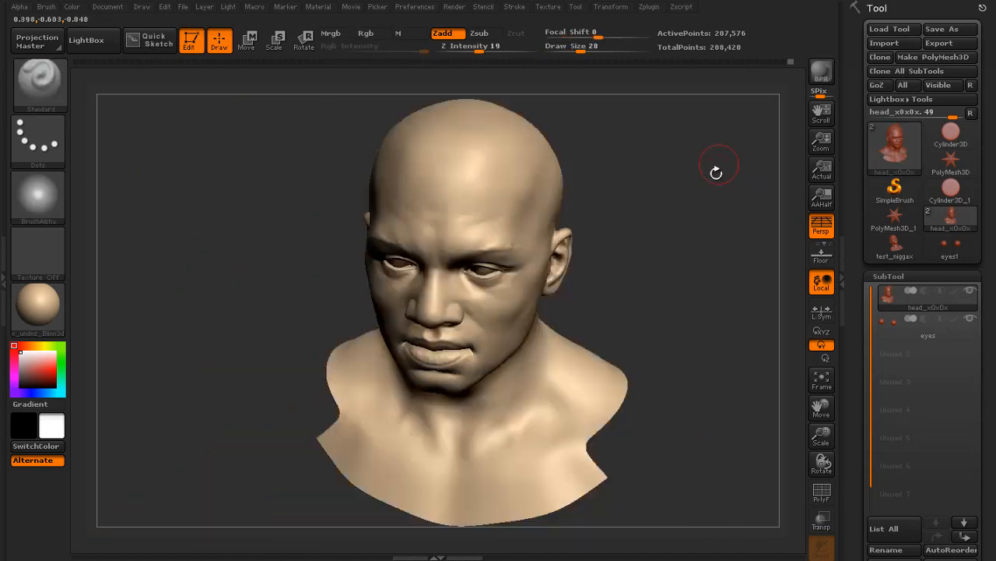
- Add a sculpt layer, leave layer recording mode and subdivide the head mesh by one level
{"action": "mouse_move", "coordinate": [716, 171]}
{"action": "left_mouse_down"}
{"action": "mouse_move", "coordinate": [662, 173]}
{"action": "mouse_move", "coordinate": [648, 190]}
{"action": "mouse_move", "coordinate": [686, 171]}
{"action": "mouse_move", "coordinate": [638, 192]}
{"action": "mouse_move", "coordinate": [658, 226]}
{"action": "left_mouse_up"}
{"action": "key", "text": "ctrl+d"}
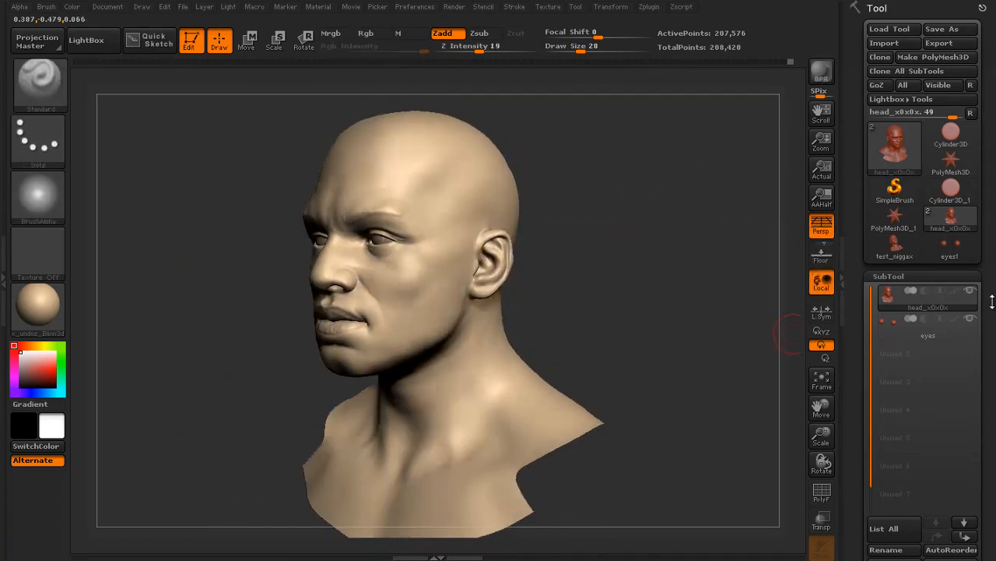
{"action": "left_click_drag", "start_coordinate": [990, 304], "coordinate": [990, 46]}
{"action": "left_click_drag", "start_coordinate": [748, 285], "coordinate": [773, 302]}
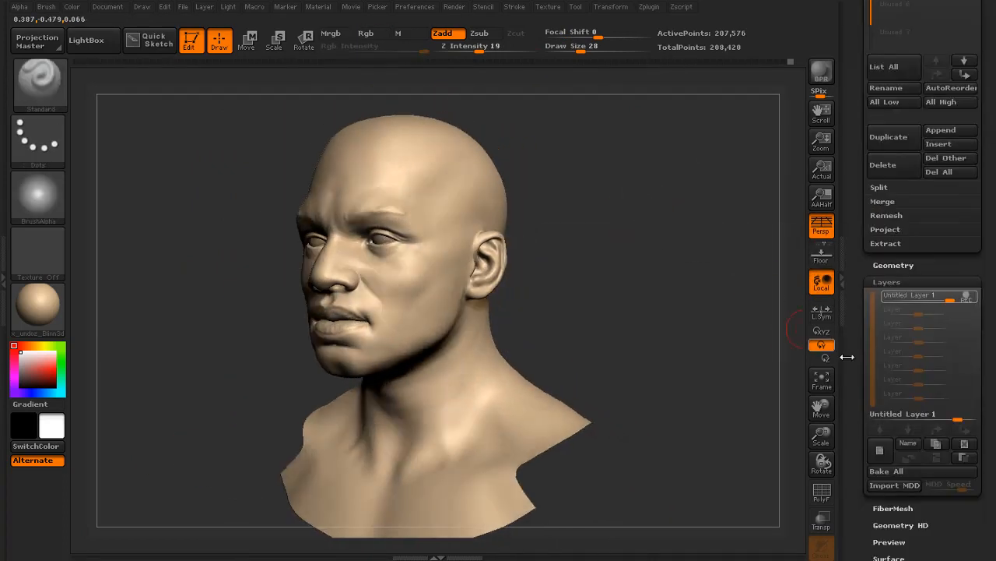
{"action": "left_click", "coordinate": [880, 447]}
{"action": "key", "text": "ctrl+d"}
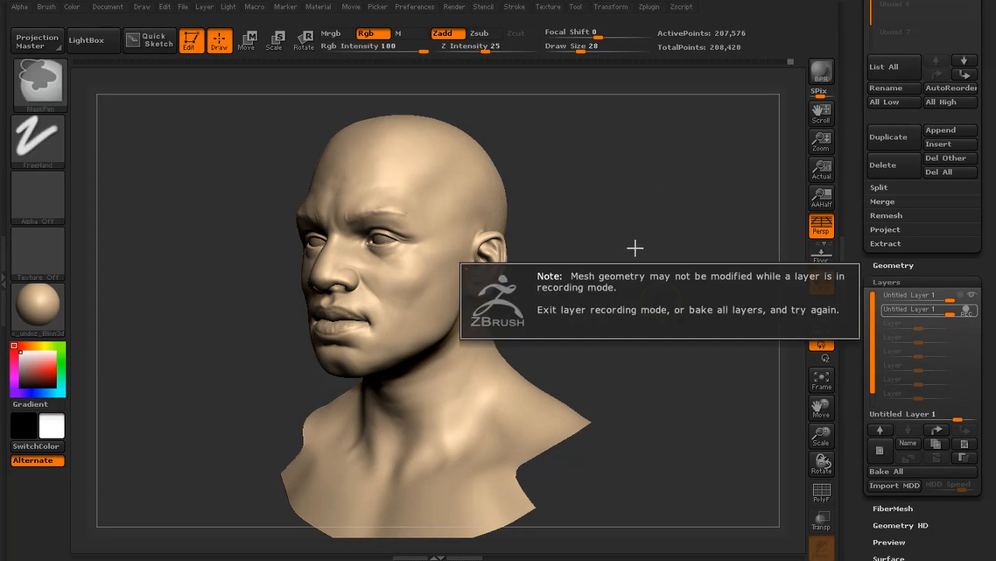
{"action": "left_click", "coordinate": [794, 306]}
{"action": "key", "text": "ctrl+d"}
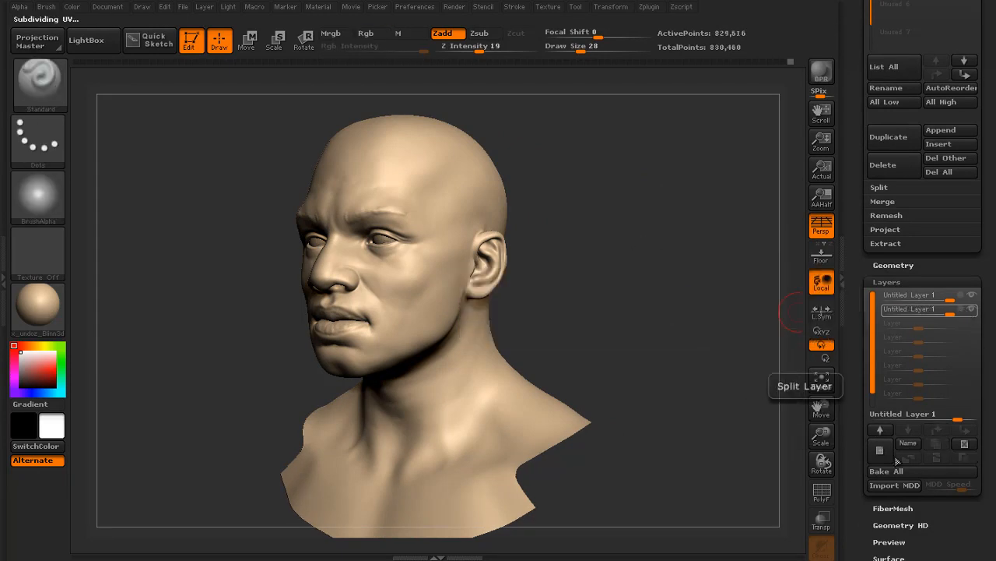
- Try deleting the sculpt layer, undo the last change and create a new layer on the subdivided head
{"action": "left_click", "coordinate": [964, 442]}
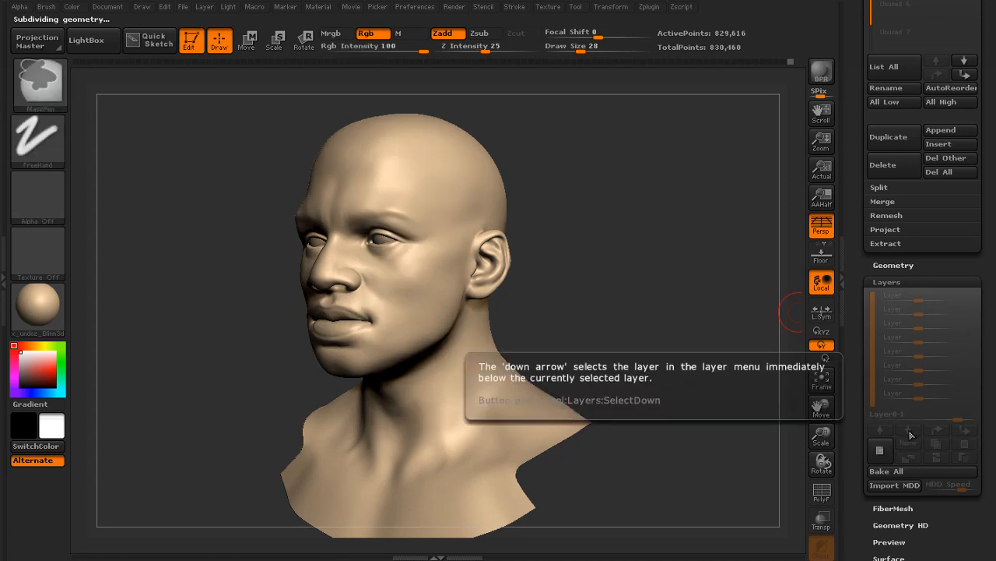
{"action": "key", "text": "ctrl+z"}
{"action": "left_click", "coordinate": [881, 450]}
{"action": "left_click_drag", "start_coordinate": [718, 319], "coordinate": [685, 291]}
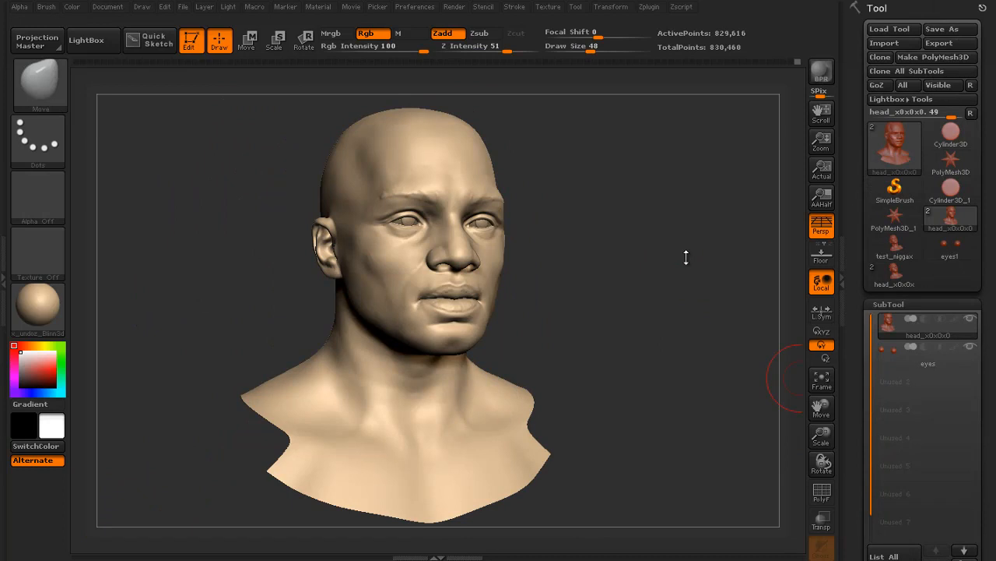
- Smooth the ear's inner folds, concha and the area above the lobe with draw sizes 33 and 18
{"action": "left_click_drag", "start_coordinate": [686, 257], "coordinate": [585, 337]}
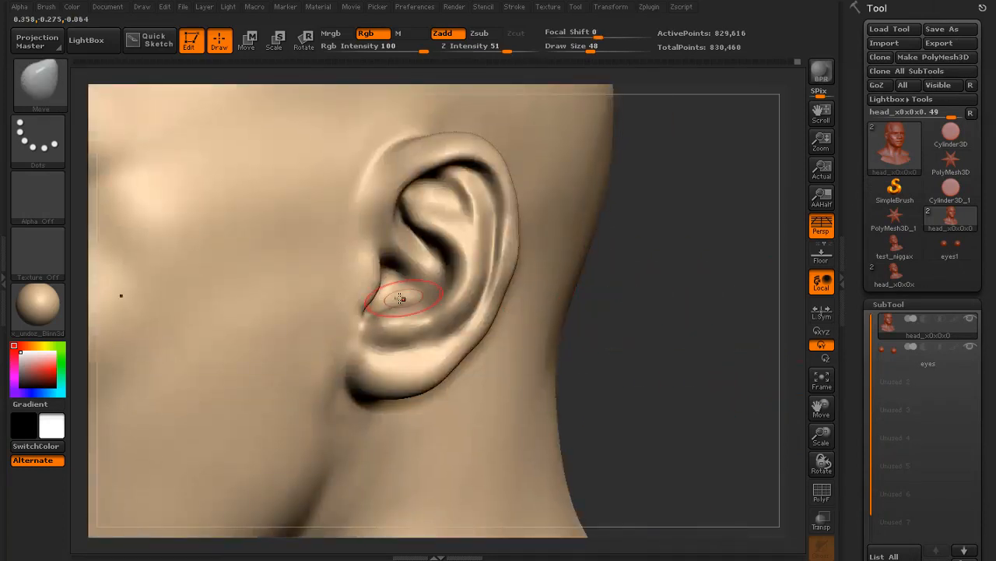
{"action": "left_click_drag", "start_coordinate": [400, 298], "coordinate": [426, 332], "text": "shift"}
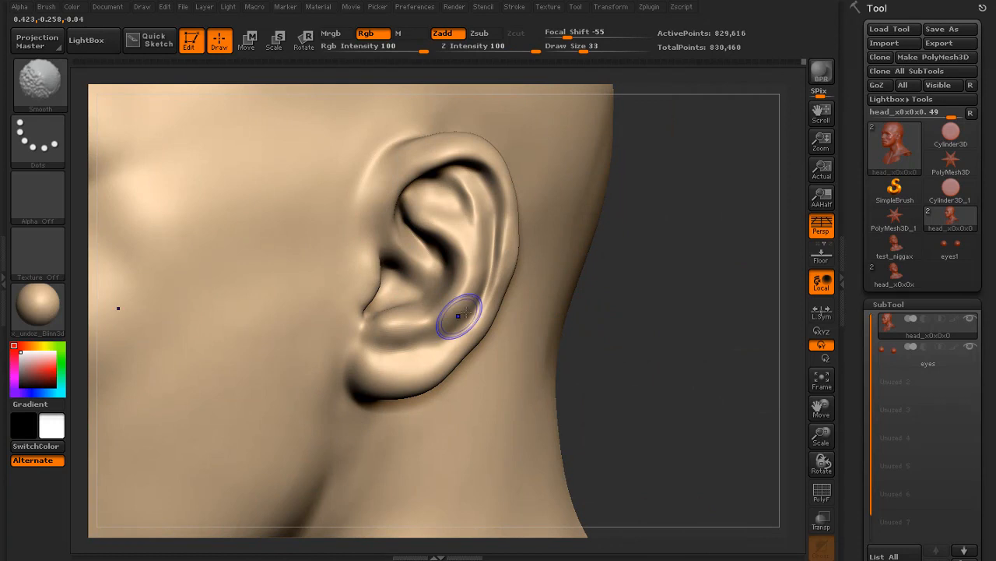
{"action": "mouse_move", "coordinate": [623, 184]}
{"action": "left_mouse_down"}
{"action": "mouse_move", "coordinate": [659, 189]}
{"action": "mouse_move", "coordinate": [537, 189]}
{"action": "left_mouse_up"}
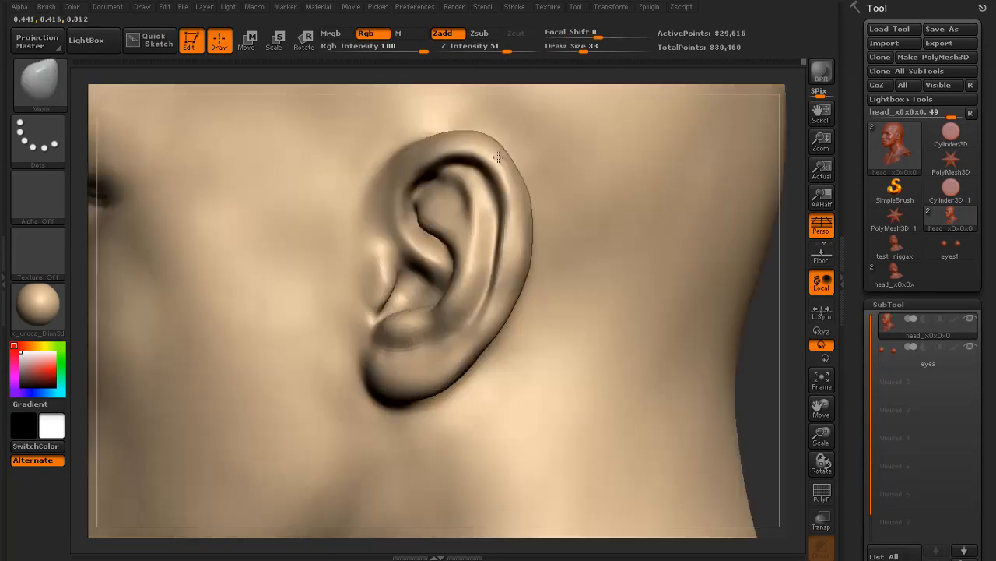
{"action": "left_click_drag", "start_coordinate": [459, 175], "coordinate": [419, 189], "text": "shift"}
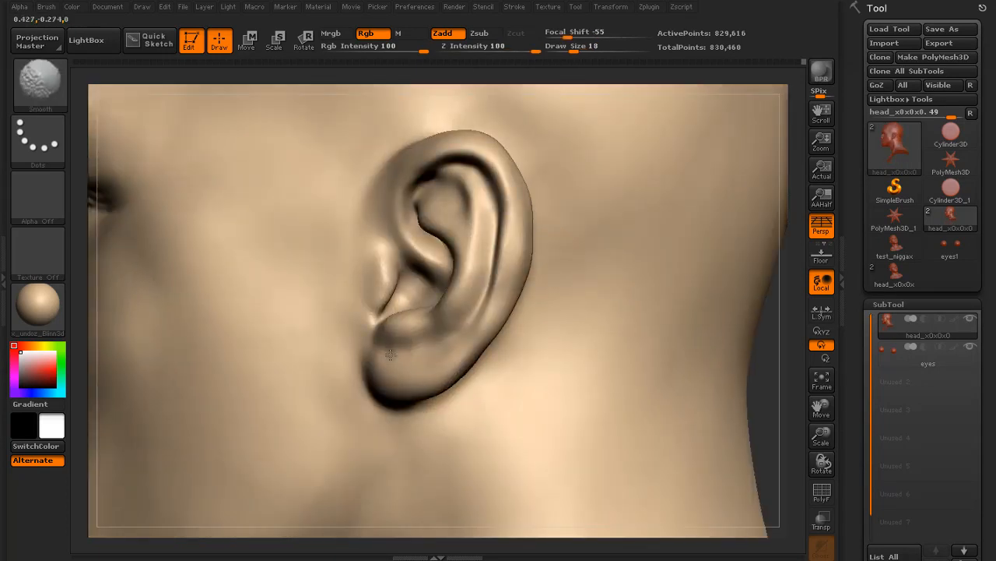
{"action": "left_click_drag", "start_coordinate": [467, 322], "coordinate": [388, 352], "text": "shift"}
{"action": "left_click_drag", "start_coordinate": [410, 296], "coordinate": [383, 256], "text": "shift"}
- Build up and smooth the scalp directly above the ear using the Clay brush at draw size 18
{"action": "left_click_drag", "start_coordinate": [785, 356], "coordinate": [612, 360]}
{"action": "key", "text": "f"}
{"action": "mouse_move", "coordinate": [278, 345]}
{"action": "left_mouse_down"}
{"action": "mouse_move", "coordinate": [416, 289]}
{"action": "mouse_move", "coordinate": [547, 283]}
{"action": "mouse_move", "coordinate": [578, 268]}
{"action": "mouse_move", "coordinate": [645, 298]}
{"action": "mouse_move", "coordinate": [629, 273]}
{"action": "left_mouse_up"}
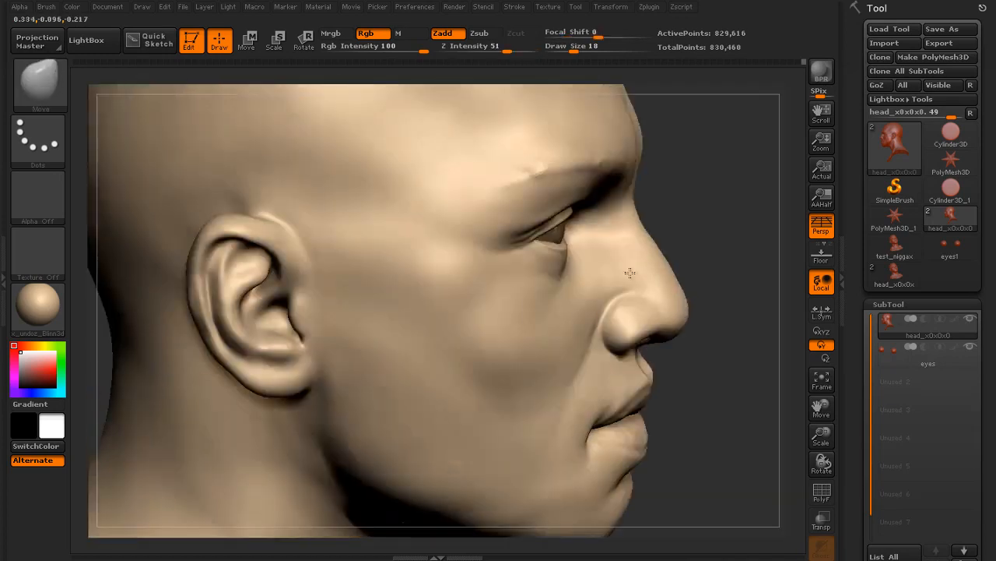
{"action": "left_click", "coordinate": [42, 84]}
{"action": "left_click", "coordinate": [111, 99]}
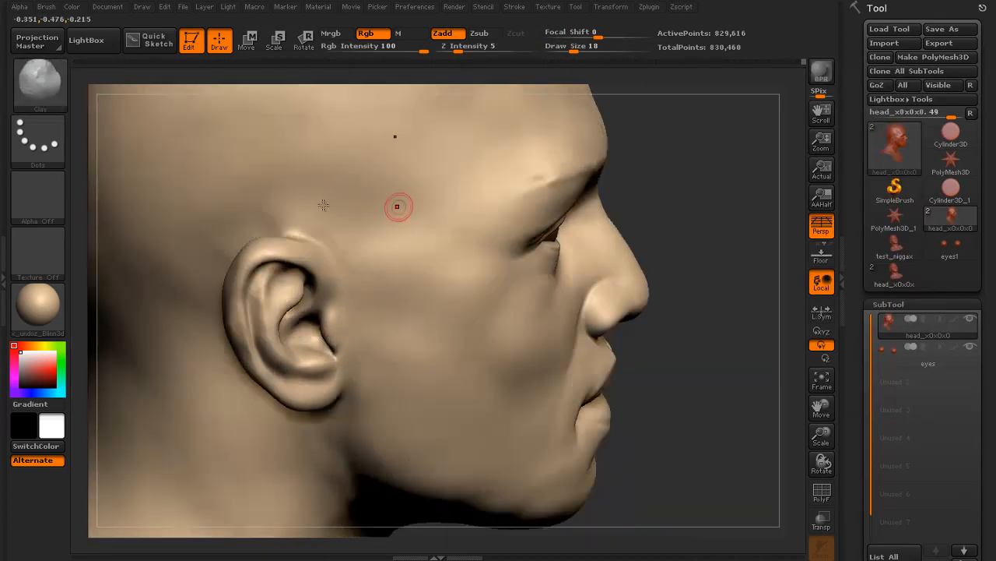
{"action": "left_click_drag", "start_coordinate": [301, 224], "coordinate": [262, 217]}
{"action": "mouse_move", "coordinate": [261, 217]}
{"action": "left_mouse_down", "text": "shift"}
{"action": "mouse_move", "coordinate": [289, 212]}
{"action": "mouse_move", "coordinate": [234, 227]}
{"action": "left_mouse_up", "text": "shift"}
- Build up and smooth the skull above and behind the ear with the Clay brush at draw size 41
{"action": "key", "text": "]"}
{"action": "key", "text": "]"}
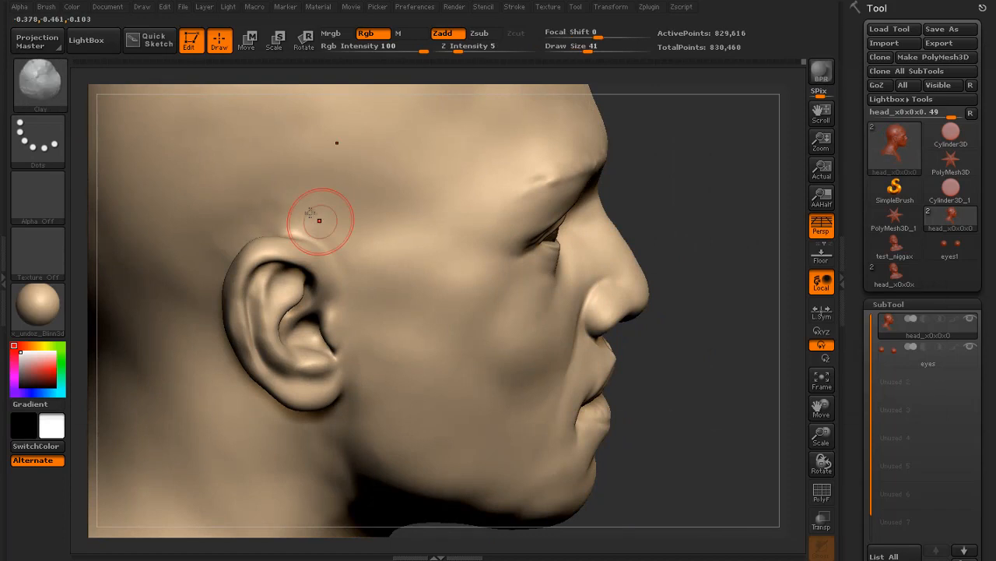
{"action": "mouse_move", "coordinate": [320, 220]}
{"action": "left_mouse_down"}
{"action": "mouse_move", "coordinate": [208, 235]}
{"action": "mouse_move", "coordinate": [192, 249]}
{"action": "left_mouse_up"}
{"action": "mouse_move", "coordinate": [190, 250]}
{"action": "left_mouse_down"}
{"action": "mouse_move", "coordinate": [161, 271]}
{"action": "mouse_move", "coordinate": [198, 302]}
{"action": "left_mouse_up"}
{"action": "left_click_drag", "start_coordinate": [738, 192], "coordinate": [778, 195]}
{"action": "left_click_drag", "start_coordinate": [209, 282], "coordinate": [213, 305], "text": "shift"}
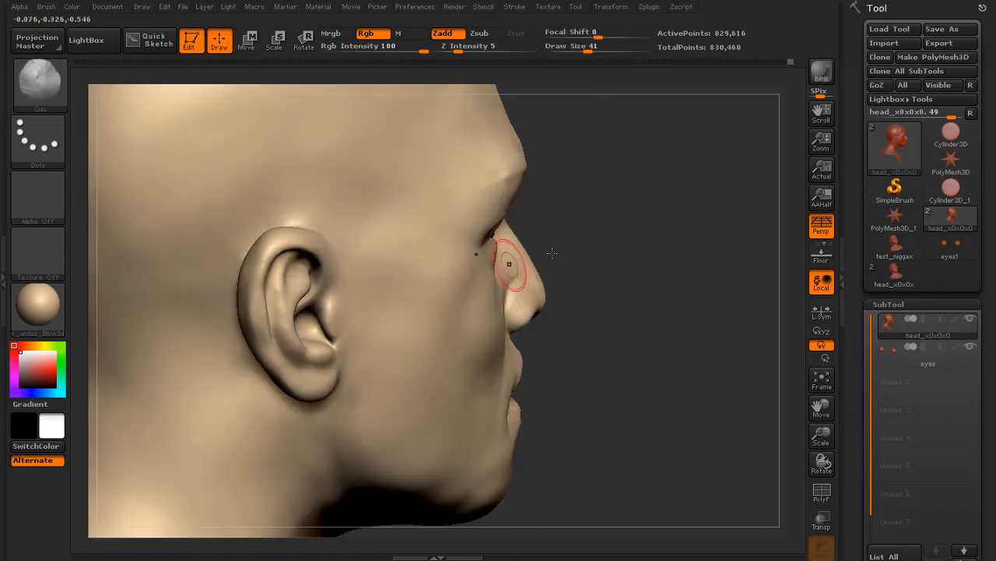
- Smooth the skin behind the ear down towards the neck in repeated passes at draw size 41
{"action": "left_click_drag", "start_coordinate": [654, 233], "coordinate": [709, 235]}
{"action": "mouse_move", "coordinate": [208, 294]}
{"action": "left_mouse_down", "text": "shift"}
{"action": "mouse_move", "coordinate": [138, 311]}
{"action": "mouse_move", "coordinate": [243, 377]}
{"action": "mouse_move", "coordinate": [216, 358]}
{"action": "mouse_move", "coordinate": [224, 411]}
{"action": "left_mouse_up", "text": "shift"}
{"action": "mouse_move", "coordinate": [224, 411]}
{"action": "left_mouse_down", "text": "shift"}
{"action": "mouse_move", "coordinate": [180, 347]}
{"action": "mouse_move", "coordinate": [210, 285]}
{"action": "left_mouse_up", "text": "shift"}
{"action": "mouse_move", "coordinate": [211, 285]}
{"action": "left_mouse_down", "text": "shift"}
{"action": "mouse_move", "coordinate": [179, 332]}
{"action": "mouse_move", "coordinate": [214, 358]}
{"action": "mouse_move", "coordinate": [223, 383]}
{"action": "left_mouse_up", "text": "shift"}
{"action": "mouse_move", "coordinate": [224, 382]}
{"action": "left_mouse_down", "text": "shift"}
{"action": "mouse_move", "coordinate": [182, 338]}
{"action": "mouse_move", "coordinate": [201, 308]}
{"action": "left_mouse_up", "text": "shift"}
{"action": "left_click_drag", "start_coordinate": [200, 307], "coordinate": [230, 385], "text": "shift"}
- Build up the ear's outer rim from its upper curve towards the lobe with the Clay brush at draw size 27
{"action": "mouse_move", "coordinate": [693, 230]}
{"action": "left_mouse_down"}
{"action": "mouse_move", "coordinate": [622, 226]}
{"action": "mouse_move", "coordinate": [662, 229]}
{"action": "left_mouse_up"}
{"action": "mouse_move", "coordinate": [662, 229]}
{"action": "left_mouse_down", "text": "alt"}
{"action": "mouse_move", "coordinate": [643, 254]}
{"action": "mouse_move", "coordinate": [601, 254]}
{"action": "left_mouse_up", "text": "alt"}
{"action": "key", "text": "s"}
{"action": "left_click", "coordinate": [297, 279]}
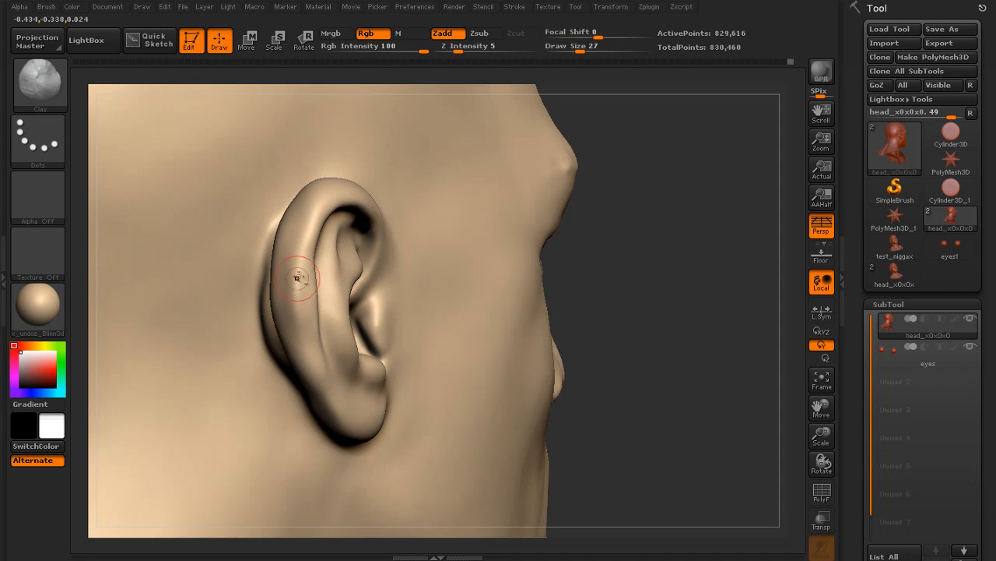
{"action": "left_click_drag", "start_coordinate": [281, 295], "coordinate": [301, 218]}
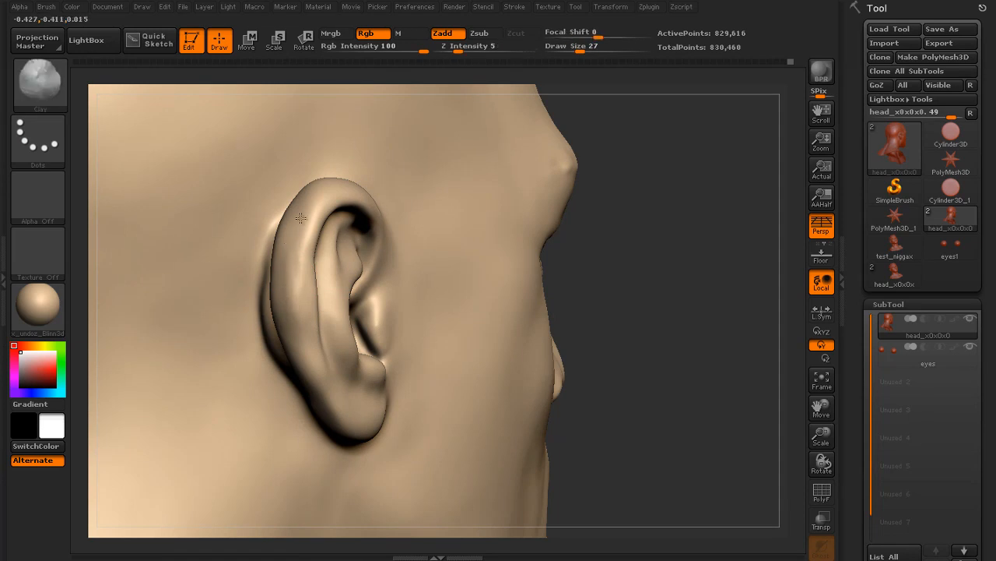
{"action": "mouse_move", "coordinate": [294, 258]}
{"action": "left_mouse_down"}
{"action": "mouse_move", "coordinate": [292, 315]}
{"action": "mouse_move", "coordinate": [311, 380]}
{"action": "mouse_move", "coordinate": [327, 389]}
{"action": "left_mouse_up"}
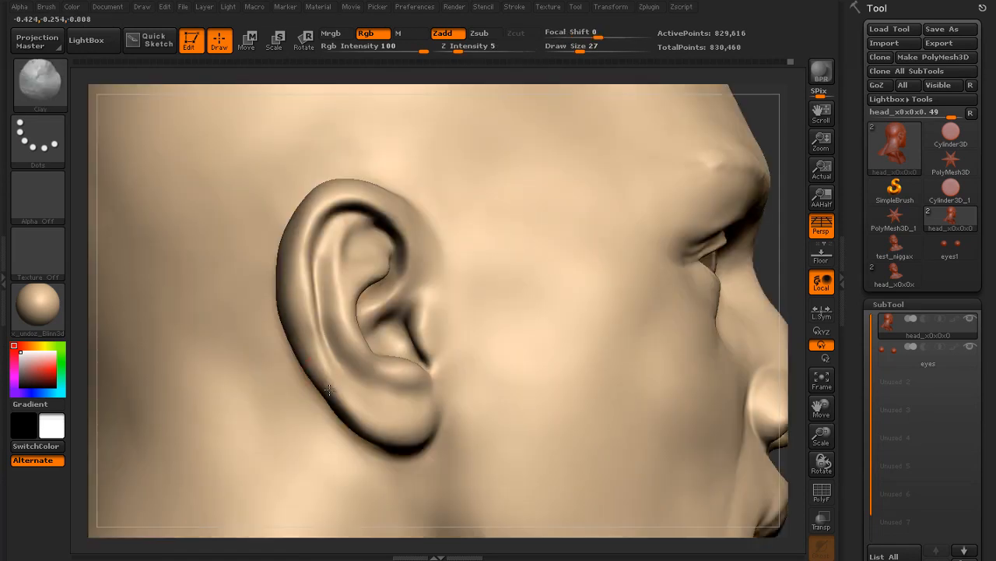
- Refine and smooth the ear's inner folds, tragus and concha with draw sizes 18, 20 and 24
{"action": "key", "text": "shift"}
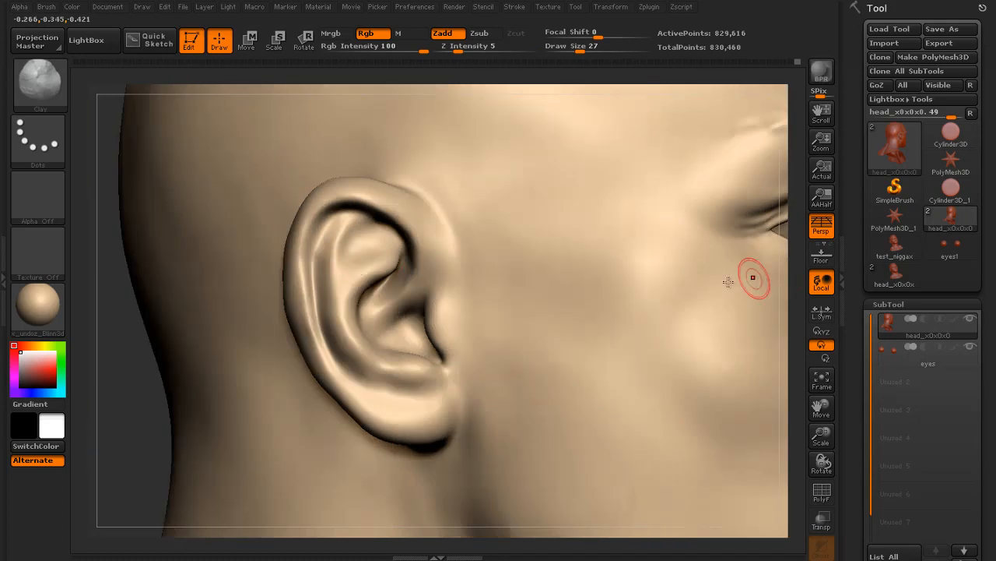
{"action": "mouse_move", "coordinate": [387, 270]}
{"action": "left_mouse_down"}
{"action": "mouse_move", "coordinate": [401, 252]}
{"action": "mouse_move", "coordinate": [351, 288]}
{"action": "left_mouse_up"}
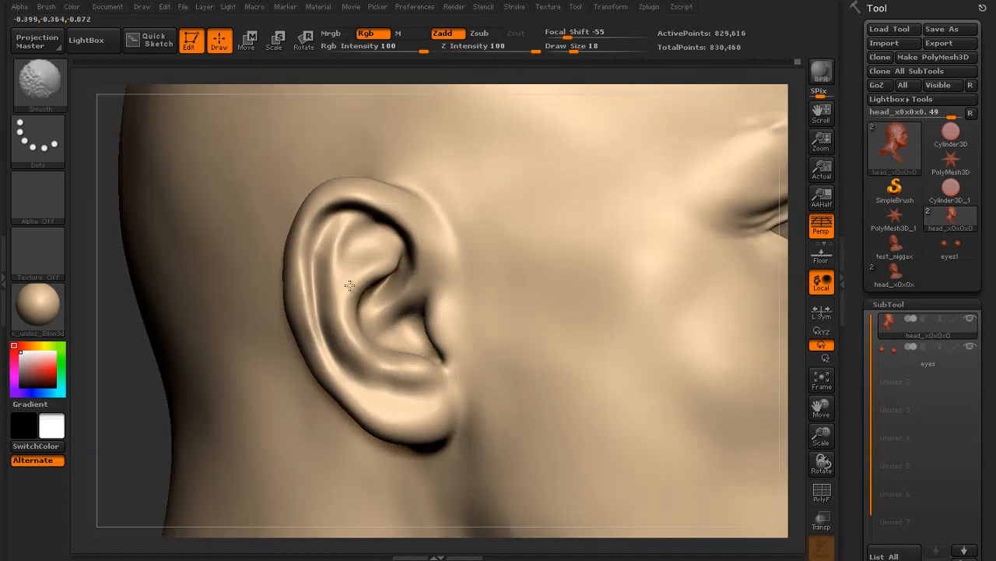
{"action": "left_click_drag", "start_coordinate": [389, 365], "coordinate": [417, 378], "text": "shift"}
{"action": "key", "text": "["}
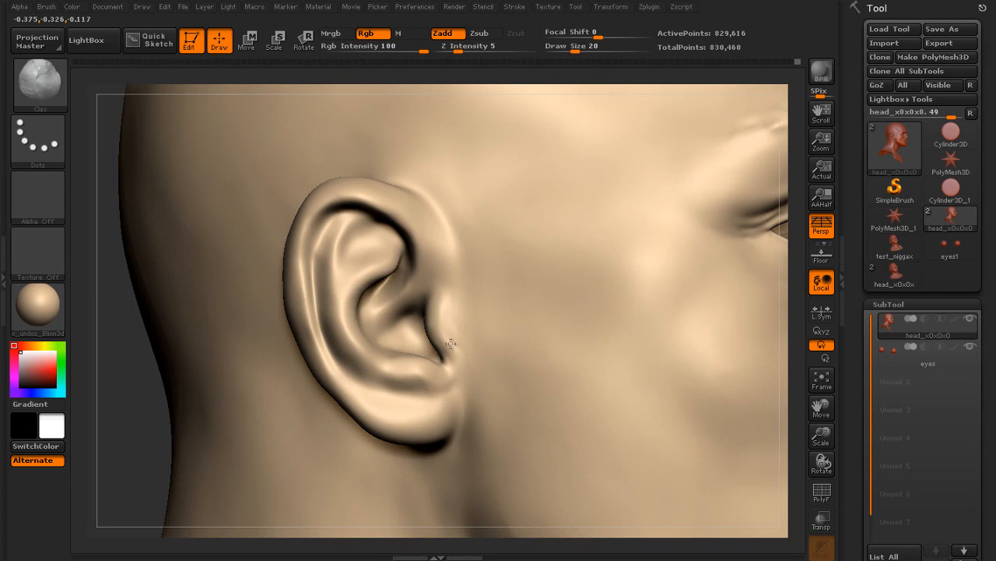
{"action": "left_click_drag", "start_coordinate": [451, 344], "coordinate": [459, 291], "text": "shift"}
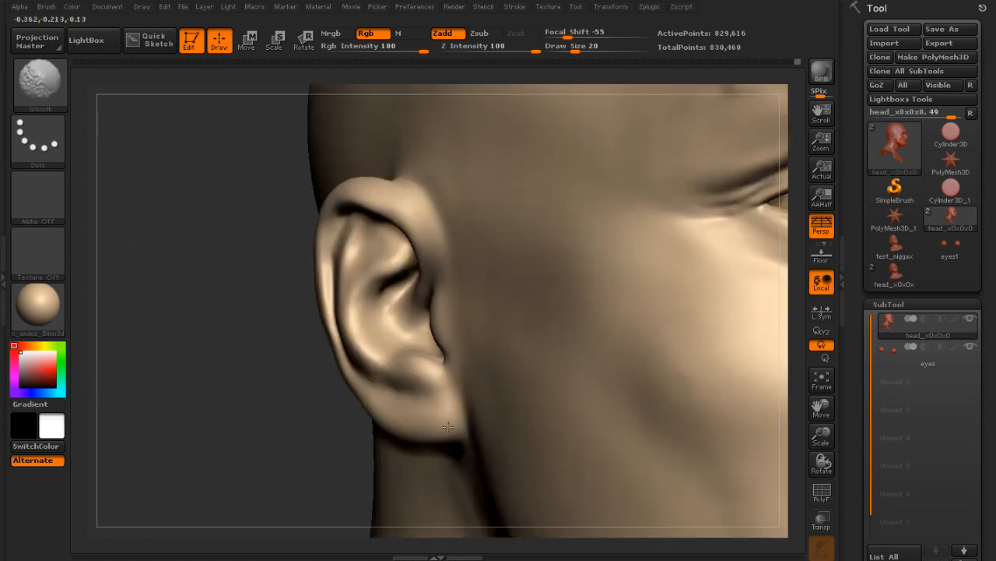
{"action": "left_click_drag", "start_coordinate": [204, 291], "coordinate": [226, 288]}
{"action": "left_click_drag", "start_coordinate": [198, 335], "coordinate": [237, 362], "text": "alt"}
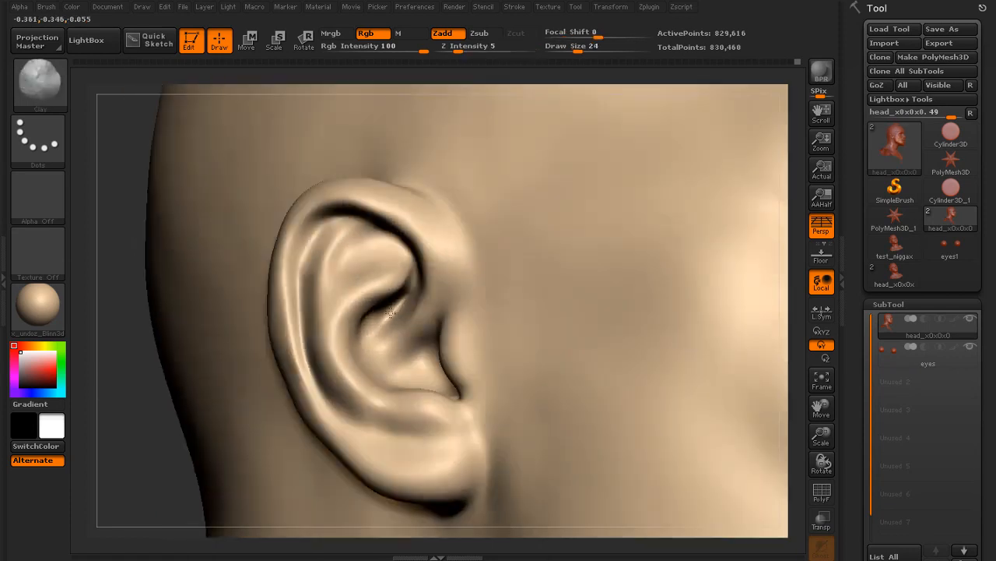
{"action": "key", "text": "shift"}
- Refine the groove inside the ear's outer rim using the Standard brush, smoothing it, with draw sizes 16, 35 and 28
{"action": "key", "text": "b"}
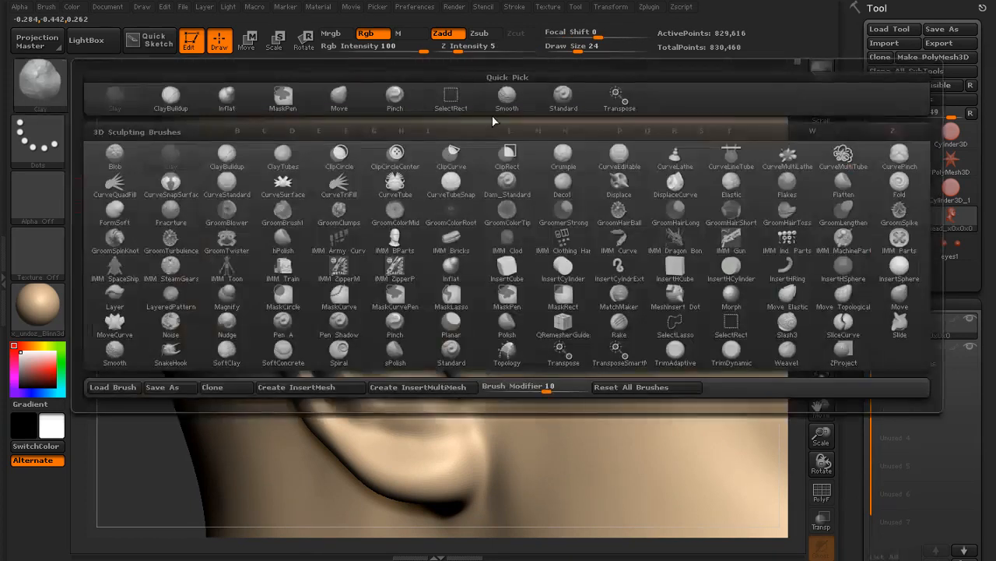
{"action": "key", "text": "s"}
{"action": "key", "text": "t"}
{"action": "key", "text": "s"}
{"action": "left_click_drag", "start_coordinate": [299, 224], "coordinate": [317, 224]}
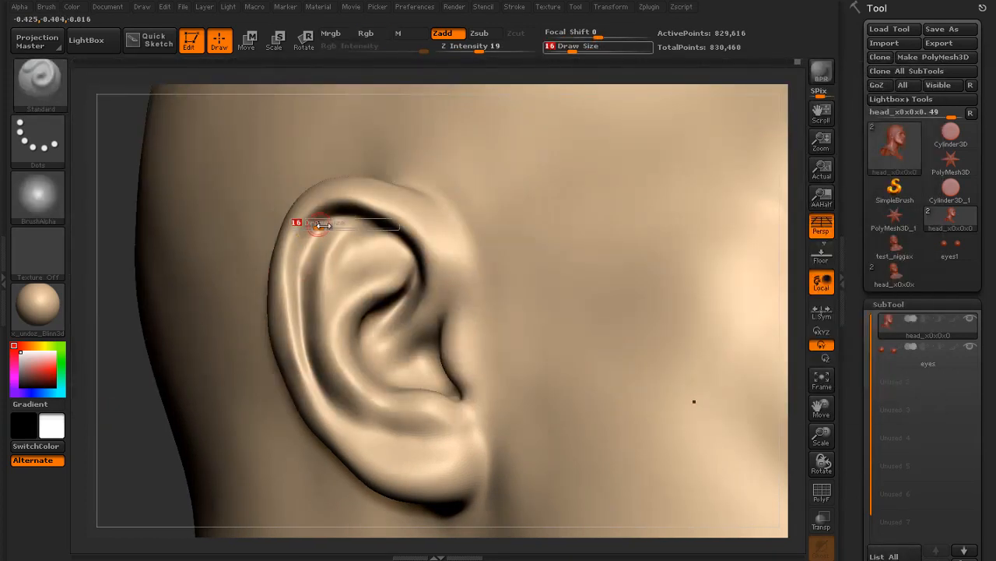
{"action": "key", "text": "shift"}
{"action": "key", "text": "s"}
{"action": "left_click_drag", "start_coordinate": [304, 270], "coordinate": [299, 269]}
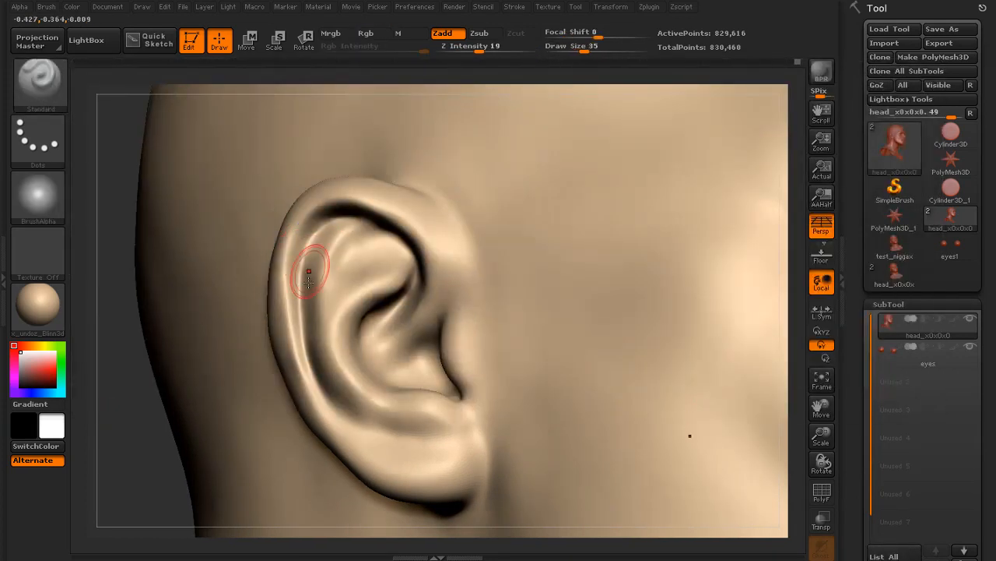
{"action": "key", "text": "shift"}
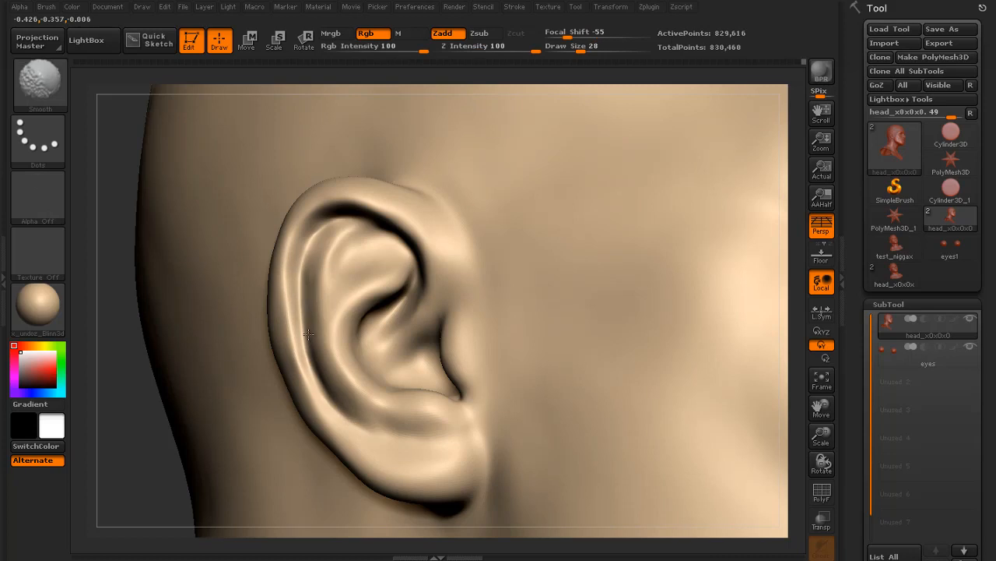
- Rework the ear's upper inner folds with the Standard brush at draw size 34, checking them from several angles
{"action": "key", "text": "s"}
{"action": "mouse_move", "coordinate": [376, 245]}
{"action": "left_mouse_down"}
{"action": "mouse_move", "coordinate": [351, 274]}
{"action": "mouse_move", "coordinate": [352, 244]}
{"action": "left_mouse_up"}
{"action": "left_click_drag", "start_coordinate": [158, 347], "coordinate": [361, 178]}
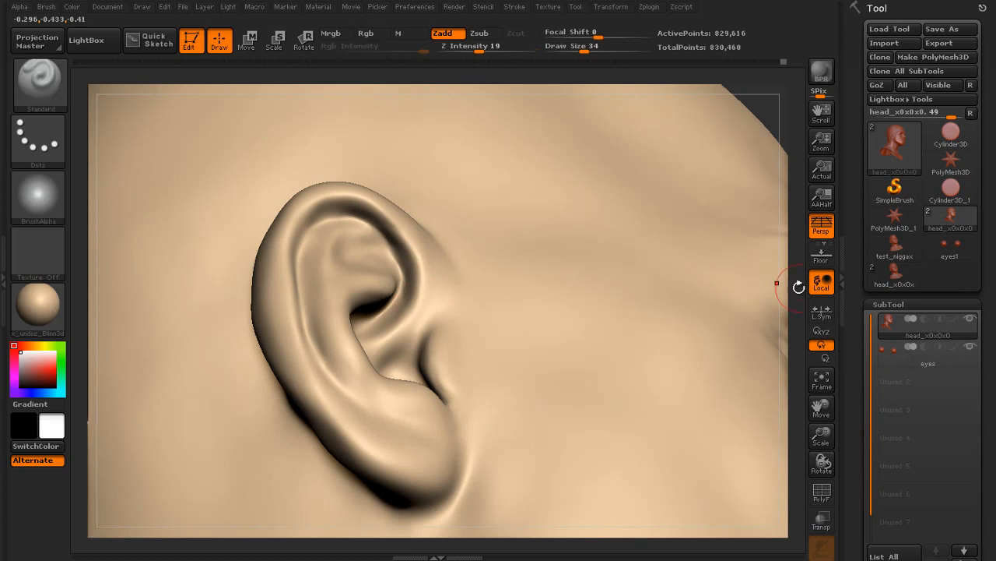
{"action": "mouse_move", "coordinate": [794, 285]}
{"action": "left_mouse_down"}
{"action": "mouse_move", "coordinate": [765, 156]}
{"action": "mouse_move", "coordinate": [328, 214]}
{"action": "mouse_move", "coordinate": [160, 402]}
{"action": "mouse_move", "coordinate": [190, 329]}
{"action": "left_mouse_up"}
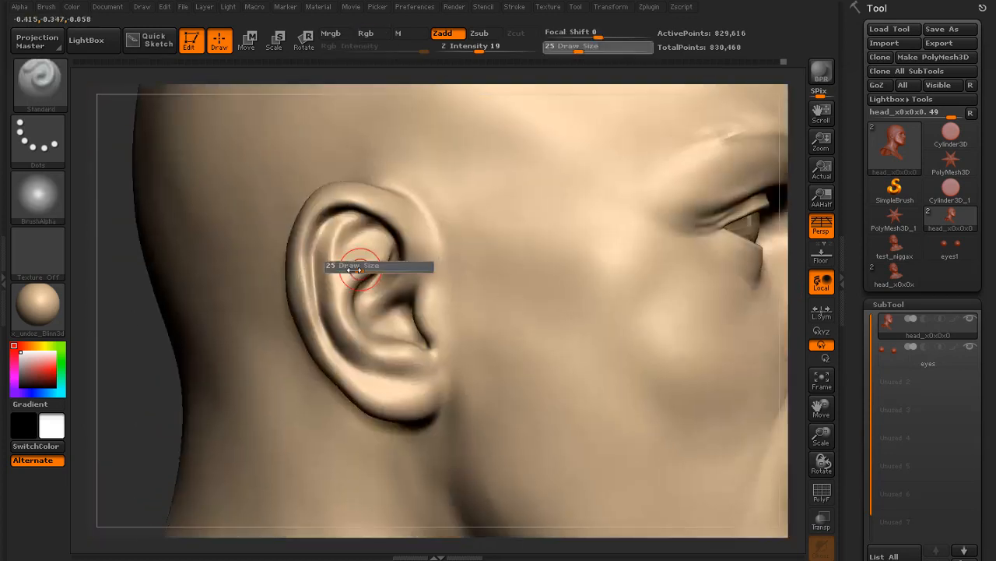
- Refine and smooth the front of the ear's upper rim where it meets the temple at draw size 22
{"action": "left_click", "coordinate": [354, 270]}
{"action": "mouse_move", "coordinate": [162, 418]}
{"action": "left_mouse_down", "text": "alt"}
{"action": "mouse_move", "coordinate": [162, 336]}
{"action": "mouse_move", "coordinate": [86, 335]}
{"action": "left_mouse_up", "text": "alt"}
{"action": "left_click_drag", "start_coordinate": [162, 335], "coordinate": [162, 405], "text": "alt"}
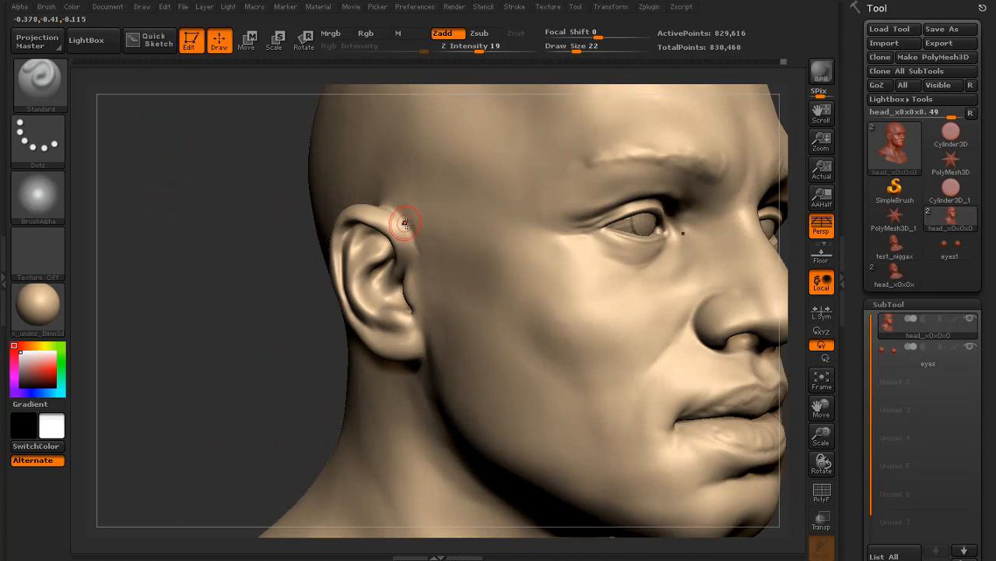
{"action": "key", "text": "shift"}
{"action": "mouse_move", "coordinate": [252, 389]}
{"action": "left_mouse_down", "text": "alt"}
{"action": "mouse_move", "coordinate": [251, 329]}
{"action": "mouse_move", "coordinate": [288, 329]}
{"action": "mouse_move", "coordinate": [252, 321]}
{"action": "left_mouse_up", "text": "alt"}
{"action": "key", "text": "shift"}
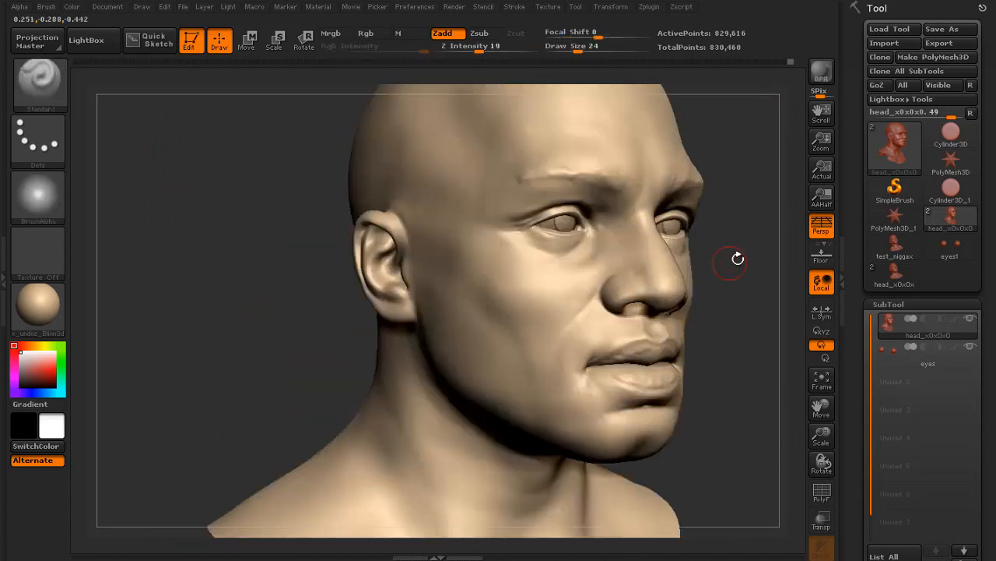
- Smooth the cheek and the area in front of the ear with draw sizes 63 and 42
{"action": "mouse_move", "coordinate": [737, 257]}
{"action": "left_mouse_down"}
{"action": "mouse_move", "coordinate": [625, 233]}
{"action": "mouse_move", "coordinate": [645, 200]}
{"action": "mouse_move", "coordinate": [622, 291]}
{"action": "mouse_move", "coordinate": [627, 208]}
{"action": "mouse_move", "coordinate": [581, 220]}
{"action": "mouse_move", "coordinate": [574, 272]}
{"action": "left_mouse_up"}
{"action": "key", "text": "shift"}
{"action": "left_click_drag", "start_coordinate": [413, 328], "coordinate": [420, 322], "text": "shift"}
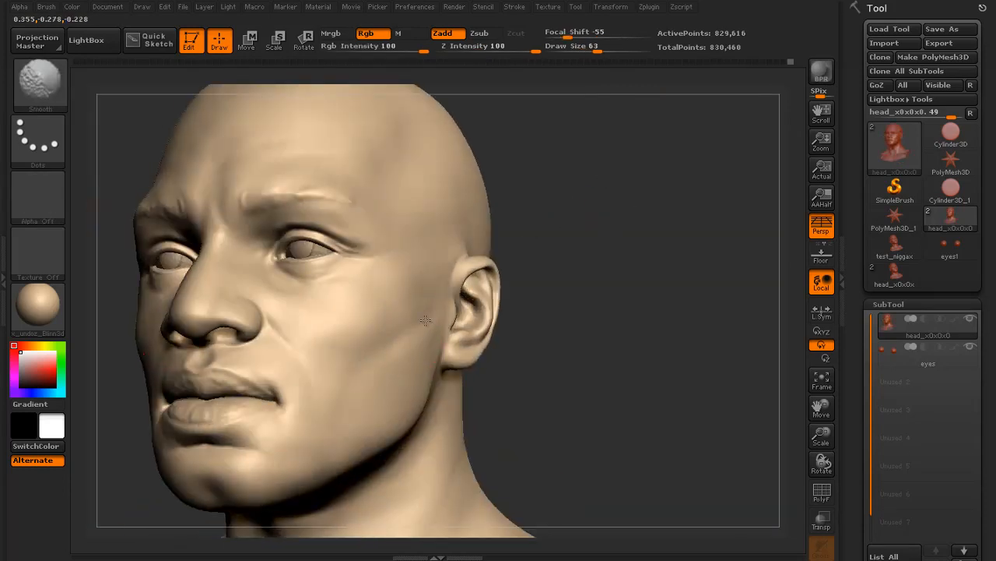
{"action": "mouse_move", "coordinate": [554, 285]}
{"action": "left_mouse_down"}
{"action": "mouse_move", "coordinate": [590, 280]}
{"action": "mouse_move", "coordinate": [590, 318]}
{"action": "left_mouse_up"}
{"action": "left_click_drag", "start_coordinate": [349, 309], "coordinate": [355, 327], "text": "shift"}
{"action": "key", "text": "shift"}
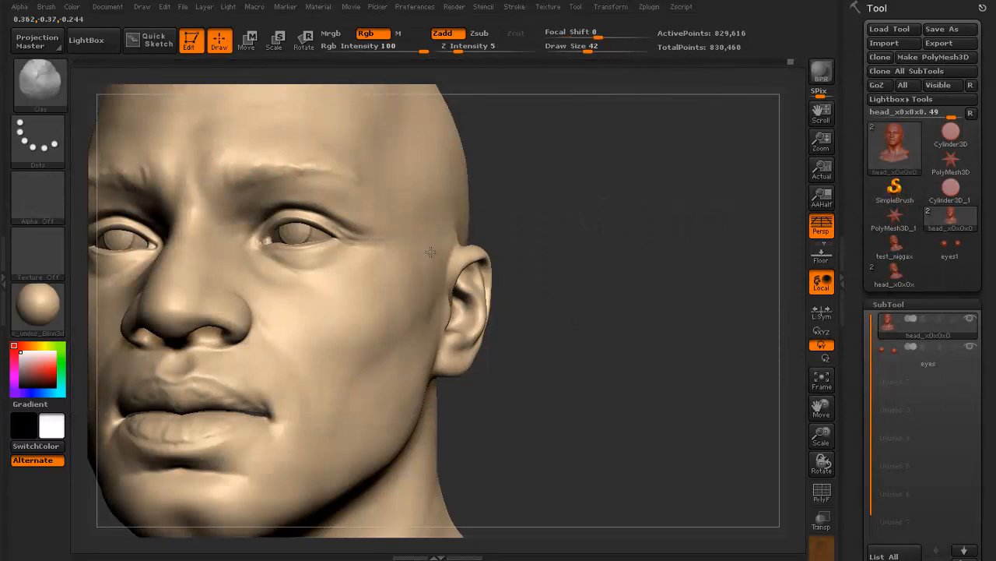
{"action": "mouse_move", "coordinate": [431, 251]}
{"action": "left_mouse_down", "text": "shift"}
{"action": "mouse_move", "coordinate": [429, 312]}
{"action": "mouse_move", "coordinate": [410, 360]}
{"action": "left_mouse_up", "text": "shift"}
- Smooth the cheekbone area on both sides of the face with draw sizes 42 and 29
{"action": "mouse_move", "coordinate": [506, 265]}
{"action": "left_mouse_down"}
{"action": "mouse_move", "coordinate": [567, 242]}
{"action": "mouse_move", "coordinate": [619, 270]}
{"action": "left_mouse_up"}
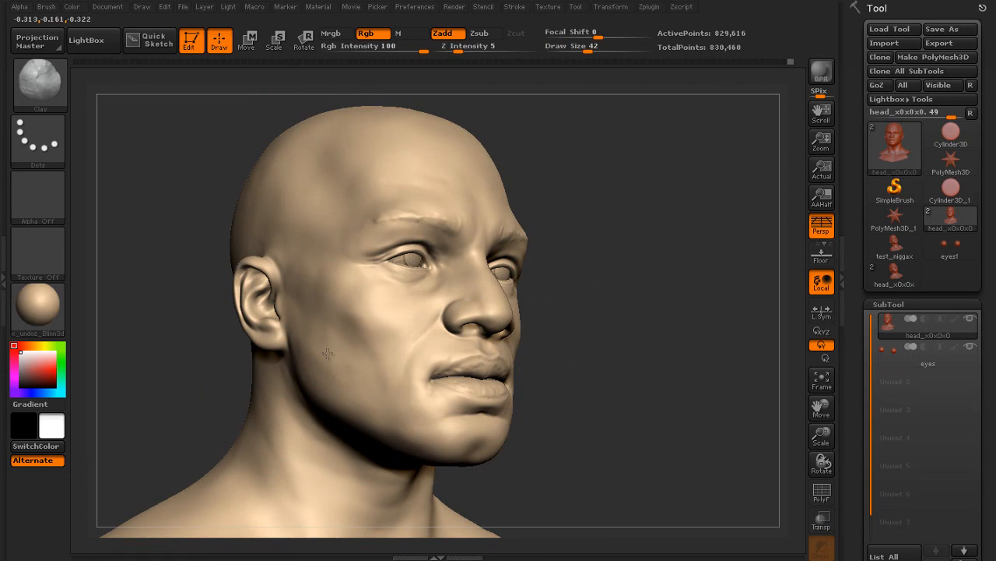
{"action": "left_click_drag", "start_coordinate": [356, 293], "coordinate": [357, 320], "text": "shift"}
{"action": "left_click_drag", "start_coordinate": [610, 326], "coordinate": [483, 315]}
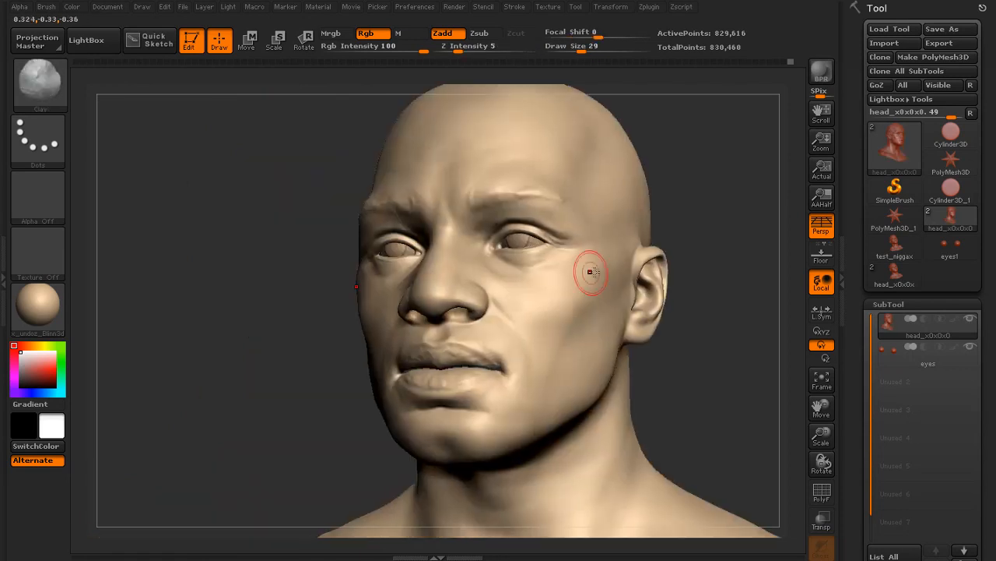
{"action": "left_click_drag", "start_coordinate": [716, 304], "coordinate": [670, 304]}
{"action": "left_click_drag", "start_coordinate": [594, 316], "coordinate": [589, 296], "text": "shift"}
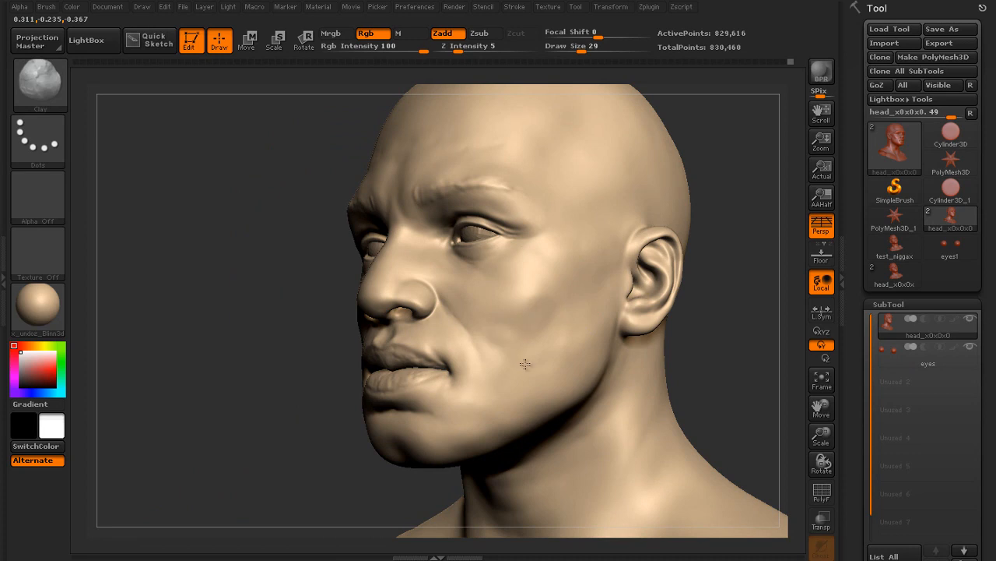
- Smooth the lower cheek and the area beside the corner of the mouth at draw size 29
{"action": "left_click_drag", "start_coordinate": [515, 327], "coordinate": [573, 341], "text": "shift"}
{"action": "left_click_drag", "start_coordinate": [327, 370], "coordinate": [553, 354]}
{"action": "left_click_drag", "start_coordinate": [293, 358], "coordinate": [331, 376], "text": "shift"}
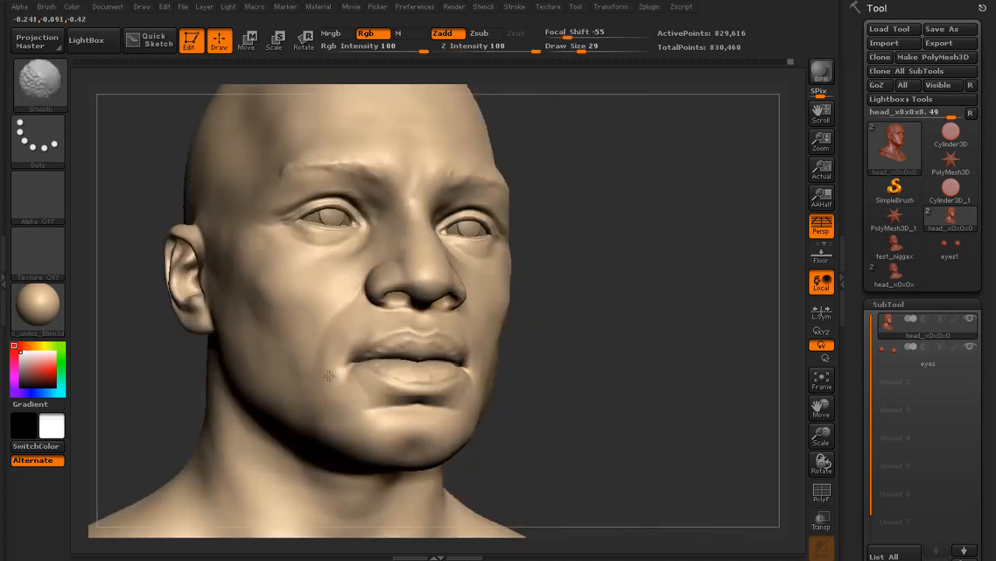
- Refine the ear's upper rim and smooth its inner folds at draw size 20
{"action": "mouse_move", "coordinate": [541, 327]}
{"action": "left_mouse_down"}
{"action": "mouse_move", "coordinate": [639, 295]}
{"action": "mouse_move", "coordinate": [618, 247]}
{"action": "mouse_move", "coordinate": [639, 263]}
{"action": "mouse_move", "coordinate": [650, 319]}
{"action": "mouse_move", "coordinate": [763, 366]}
{"action": "left_mouse_up"}
{"action": "key", "text": "bracketleft"}
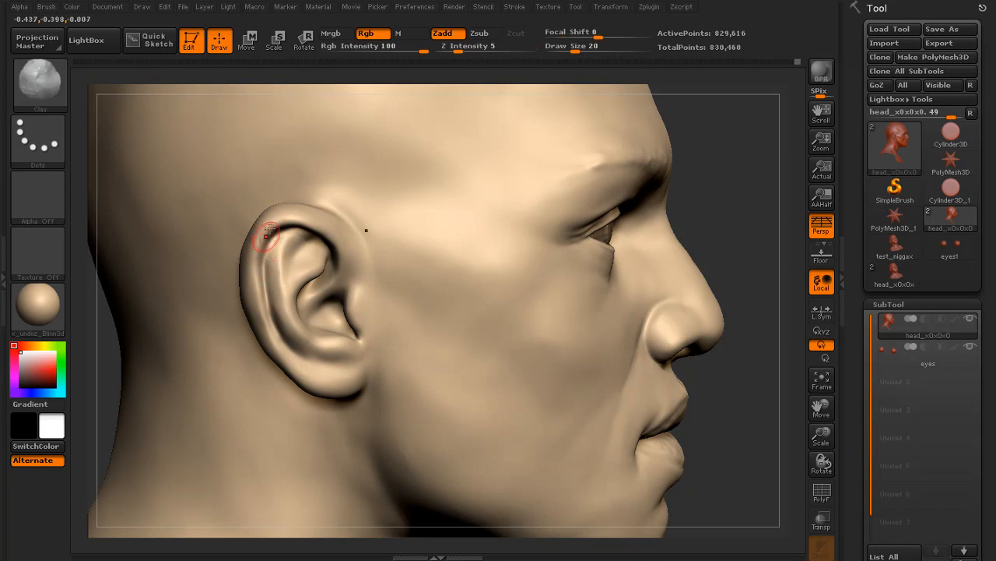
{"action": "key", "text": "shift"}
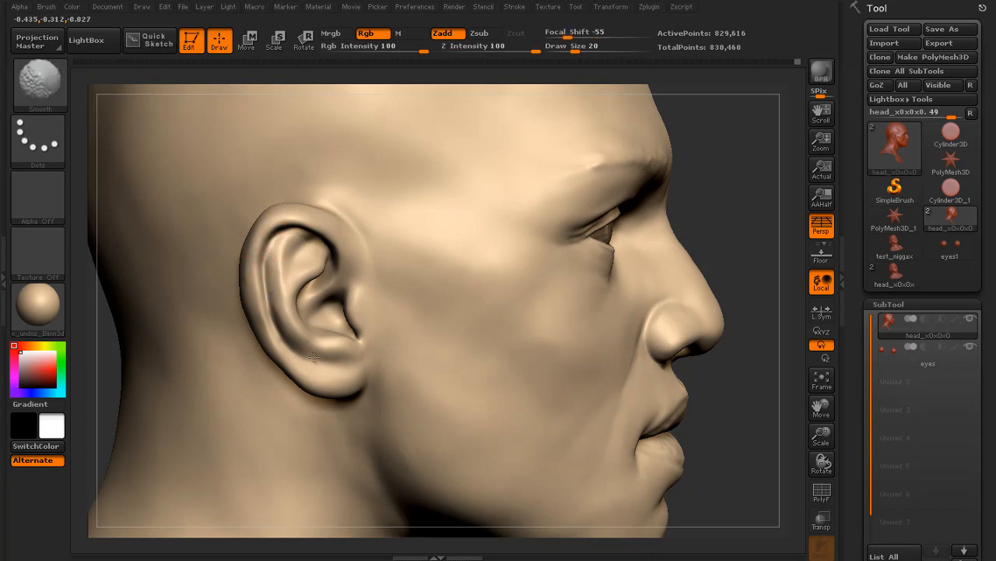
{"action": "key", "text": "f"}
{"action": "key", "text": "shift"}
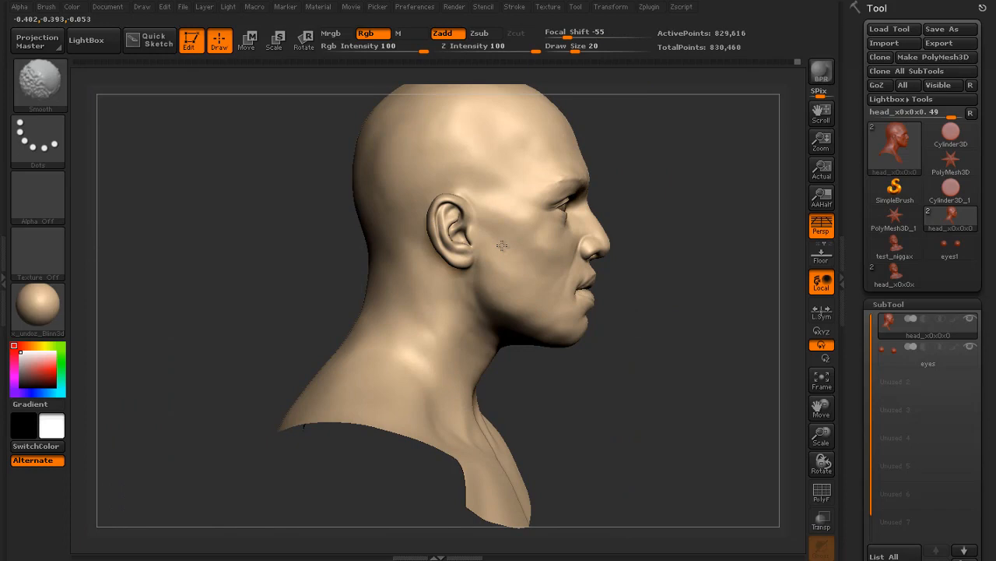
- Touch up the mouth corner with the Clay brush and smooth the skin beside it at draw size 53
{"action": "mouse_move", "coordinate": [389, 257]}
{"action": "left_mouse_down"}
{"action": "mouse_move", "coordinate": [320, 260]}
{"action": "mouse_move", "coordinate": [281, 308]}
{"action": "mouse_move", "coordinate": [342, 300]}
{"action": "left_mouse_up"}
{"action": "key", "text": "f"}
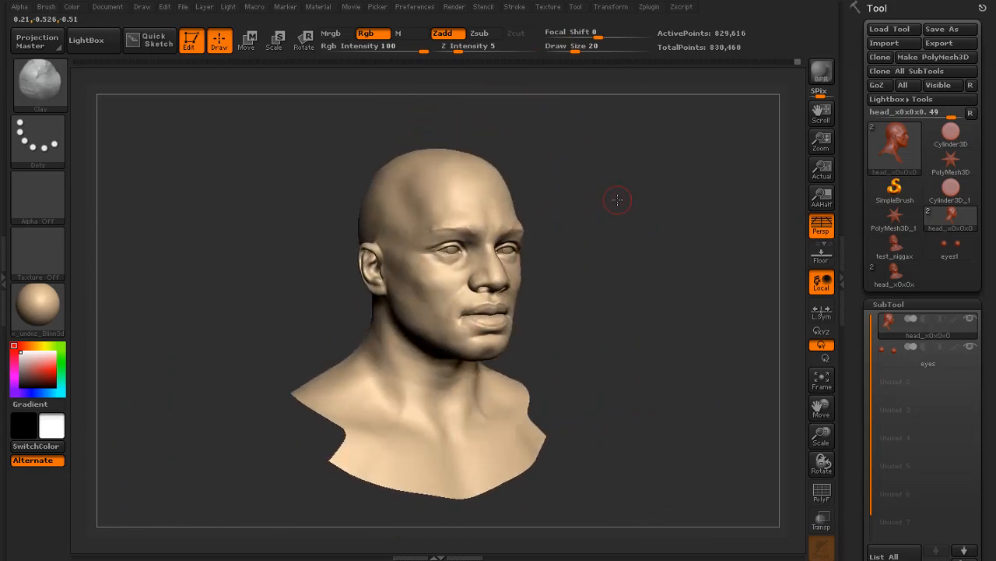
{"action": "left_click_drag", "start_coordinate": [616, 198], "coordinate": [760, 232], "text": "alt"}
{"action": "mouse_move", "coordinate": [668, 223]}
{"action": "left_mouse_down"}
{"action": "mouse_move", "coordinate": [696, 200]}
{"action": "mouse_move", "coordinate": [663, 331]}
{"action": "mouse_move", "coordinate": [628, 249]}
{"action": "left_mouse_up"}
{"action": "key", "text": "bracketright"}
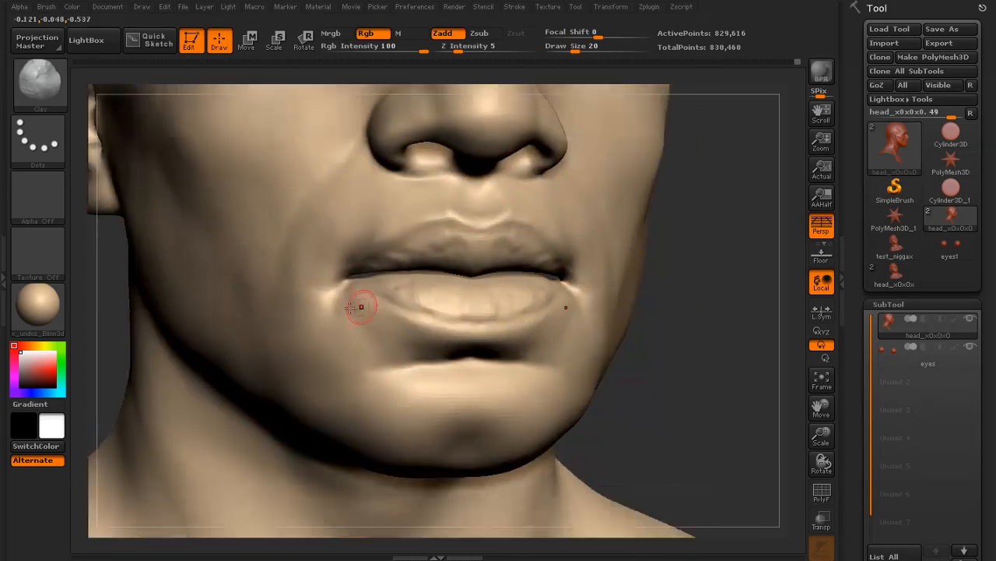
{"action": "left_click_drag", "start_coordinate": [320, 291], "coordinate": [332, 276]}
{"action": "left_click_drag", "start_coordinate": [717, 420], "coordinate": [496, 434]}
{"action": "key", "text": "bracketright"}
{"action": "key", "text": "bracketright"}
{"action": "left_click_drag", "start_coordinate": [597, 293], "coordinate": [598, 312], "text": "shift"}
{"action": "left_click_drag", "start_coordinate": [156, 397], "coordinate": [451, 399]}
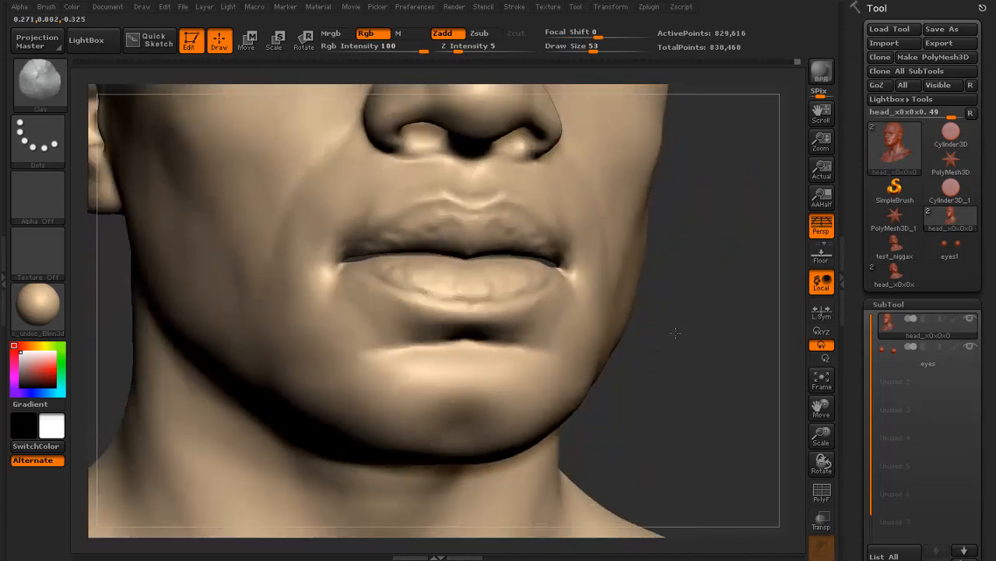
- Smooth the skin above the upper lip on both sides of the mouth at draw size 28
{"action": "left_click_drag", "start_coordinate": [674, 334], "coordinate": [654, 373], "text": "alt"}
{"action": "key", "text": "bracketleft"}
{"action": "key", "text": "bracketleft"}
{"action": "key", "text": "bracketleft"}
{"action": "left_click_drag", "start_coordinate": [669, 311], "coordinate": [756, 315]}
{"action": "key", "text": "bracketleft"}
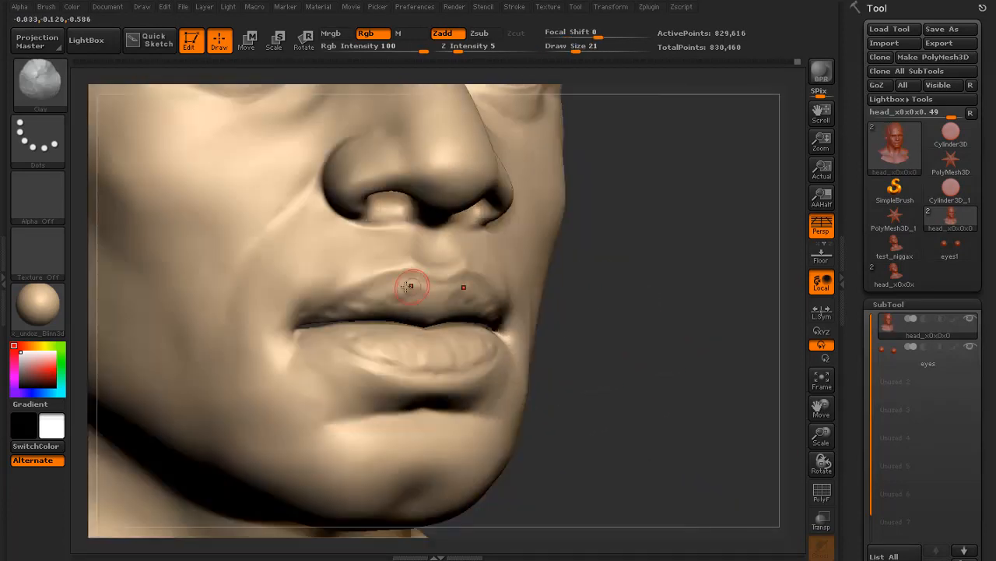
{"action": "left_click_drag", "start_coordinate": [340, 276], "coordinate": [342, 274], "text": "shift"}
{"action": "left_click_drag", "start_coordinate": [662, 288], "coordinate": [583, 288]}
{"action": "left_click_drag", "start_coordinate": [514, 265], "coordinate": [519, 265], "text": "shift"}
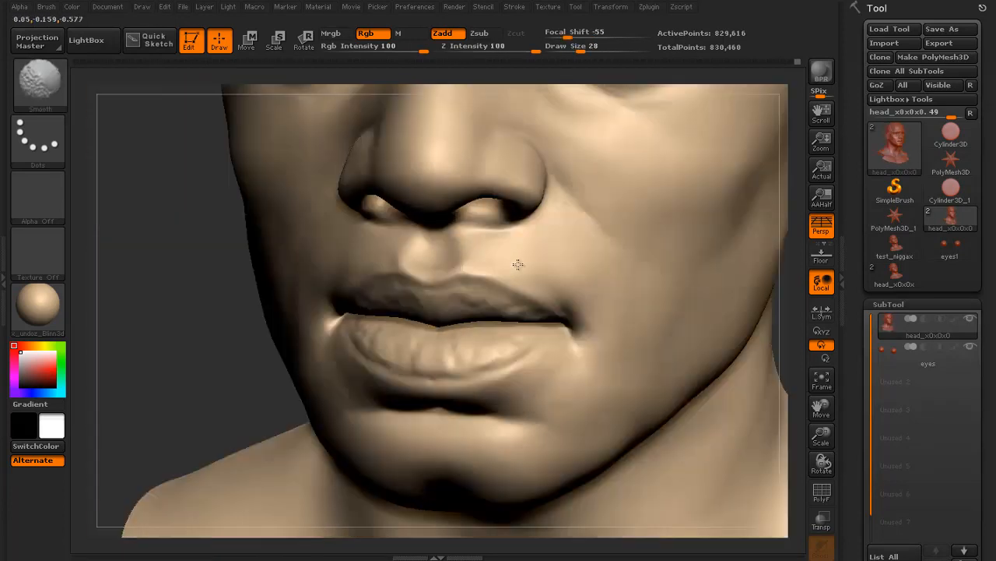
- Smooth the upper lip's border near the philtrum and the skin beside the mouth corner
{"action": "left_click_drag", "start_coordinate": [171, 348], "coordinate": [225, 342]}
{"action": "left_click_drag", "start_coordinate": [646, 278], "coordinate": [680, 277]}
{"action": "left_click_drag", "start_coordinate": [405, 268], "coordinate": [396, 294], "text": "shift"}
{"action": "left_click_drag", "start_coordinate": [654, 294], "coordinate": [510, 292]}
{"action": "left_click_drag", "start_coordinate": [600, 312], "coordinate": [612, 304], "text": "shift"}
- Smooth the crease between the lower lip and the chin at draw size 25
{"action": "key", "text": "f"}
{"action": "key", "text": "bracketright"}
{"action": "left_click_drag", "start_coordinate": [194, 348], "coordinate": [581, 293]}
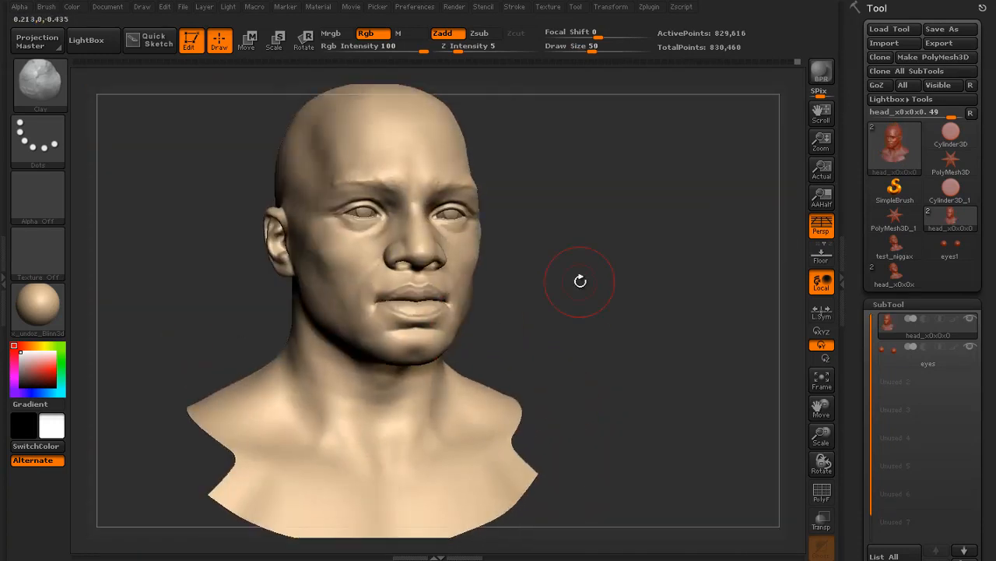
{"action": "left_click_drag", "start_coordinate": [663, 249], "coordinate": [610, 215]}
{"action": "mouse_move", "coordinate": [641, 260]}
{"action": "left_mouse_down"}
{"action": "mouse_move", "coordinate": [662, 265]}
{"action": "mouse_move", "coordinate": [639, 351]}
{"action": "mouse_move", "coordinate": [689, 273]}
{"action": "left_mouse_up"}
{"action": "mouse_move", "coordinate": [623, 350]}
{"action": "left_mouse_down"}
{"action": "mouse_move", "coordinate": [685, 335]}
{"action": "mouse_move", "coordinate": [576, 312]}
{"action": "left_mouse_up"}
{"action": "left_click_drag", "start_coordinate": [581, 51], "coordinate": [572, 51]}
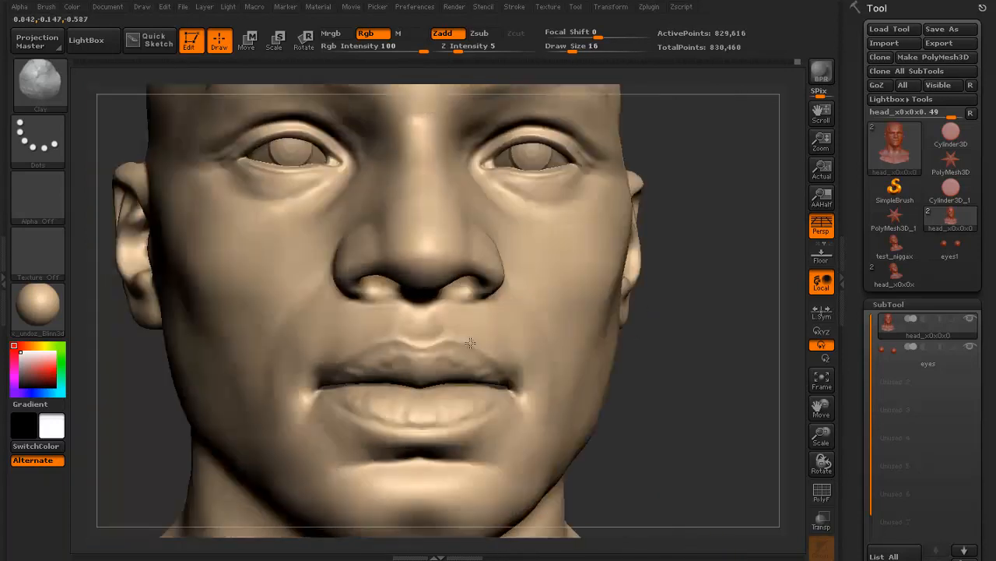
{"action": "mouse_move", "coordinate": [591, 382]}
{"action": "left_mouse_down"}
{"action": "mouse_move", "coordinate": [661, 377]}
{"action": "mouse_move", "coordinate": [659, 323]}
{"action": "left_mouse_up"}
{"action": "left_click_drag", "start_coordinate": [659, 323], "coordinate": [619, 317]}
{"action": "key", "text": "bracketright"}
{"action": "mouse_move", "coordinate": [623, 319]}
{"action": "left_mouse_down", "text": "alt"}
{"action": "mouse_move", "coordinate": [623, 373]}
{"action": "mouse_move", "coordinate": [604, 362]}
{"action": "left_mouse_up", "text": "alt"}
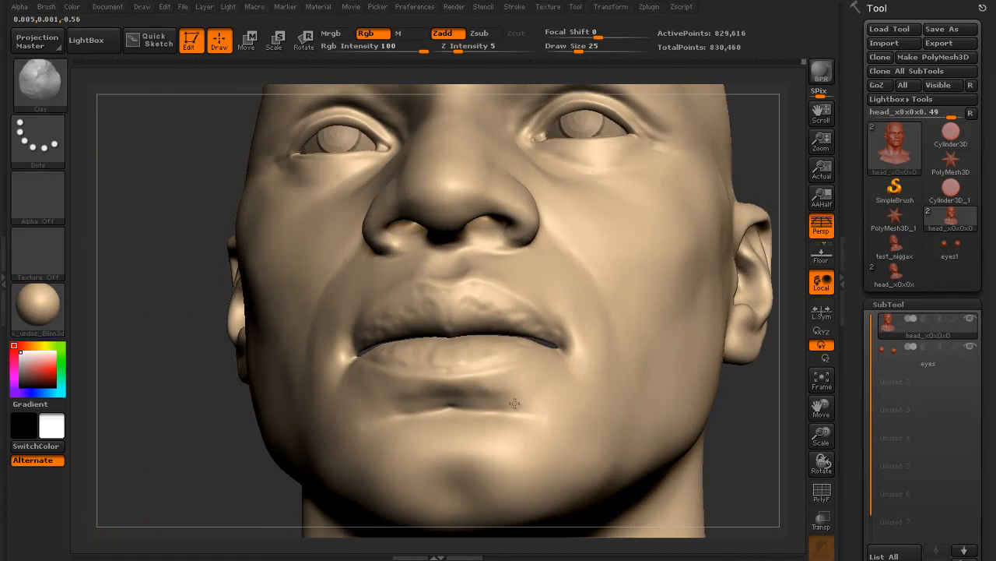
{"action": "left_click_drag", "start_coordinate": [511, 396], "coordinate": [452, 406], "text": "shift"}
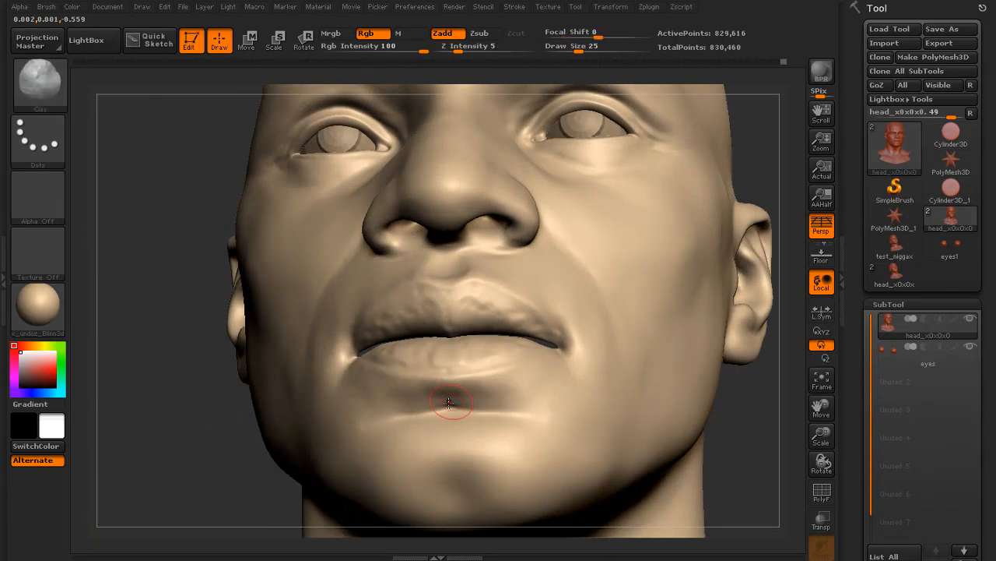
- Refine the hollow beneath the lower lip with the Standard brush at draw size 23 and smooth its sides
{"action": "left_click_drag", "start_coordinate": [724, 424], "coordinate": [791, 426]}
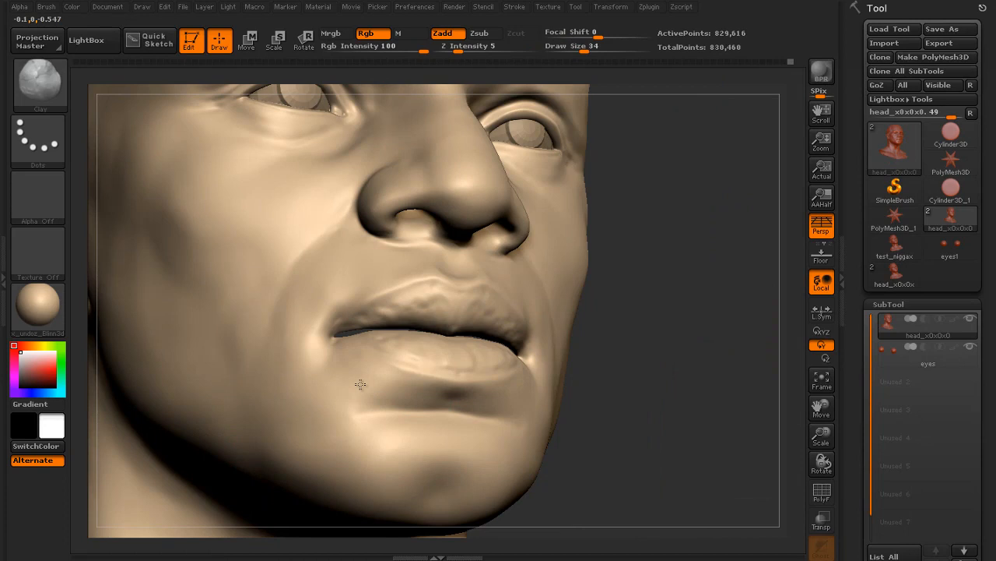
{"action": "left_click_drag", "start_coordinate": [616, 392], "coordinate": [564, 389]}
{"action": "key", "text": "["}
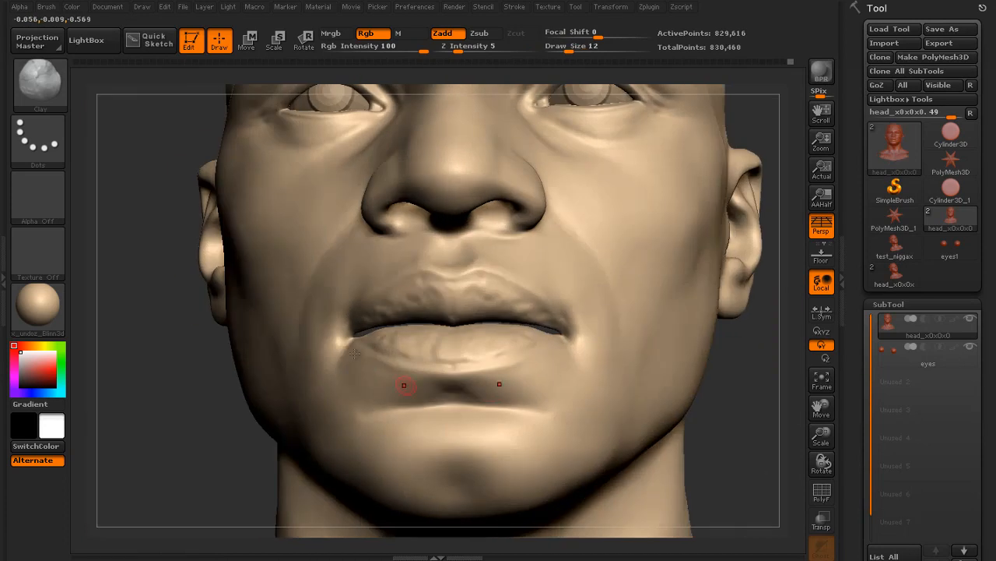
{"action": "key", "text": "b"}
{"action": "key", "text": "s"}
{"action": "key", "text": "t"}
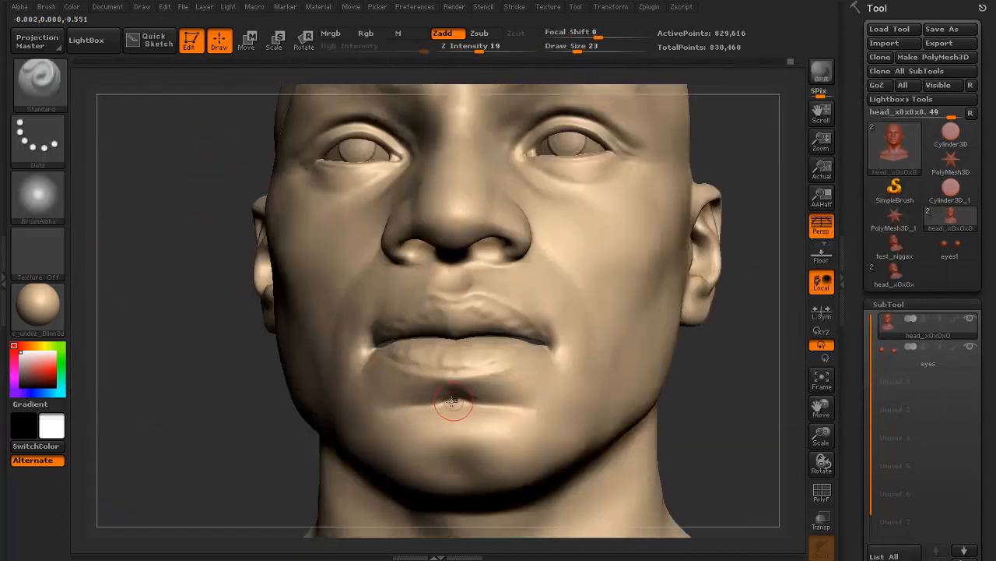
{"action": "left_click_drag", "start_coordinate": [299, 410], "coordinate": [408, 400]}
{"action": "key", "text": "s"}
{"action": "key", "text": "shift"}
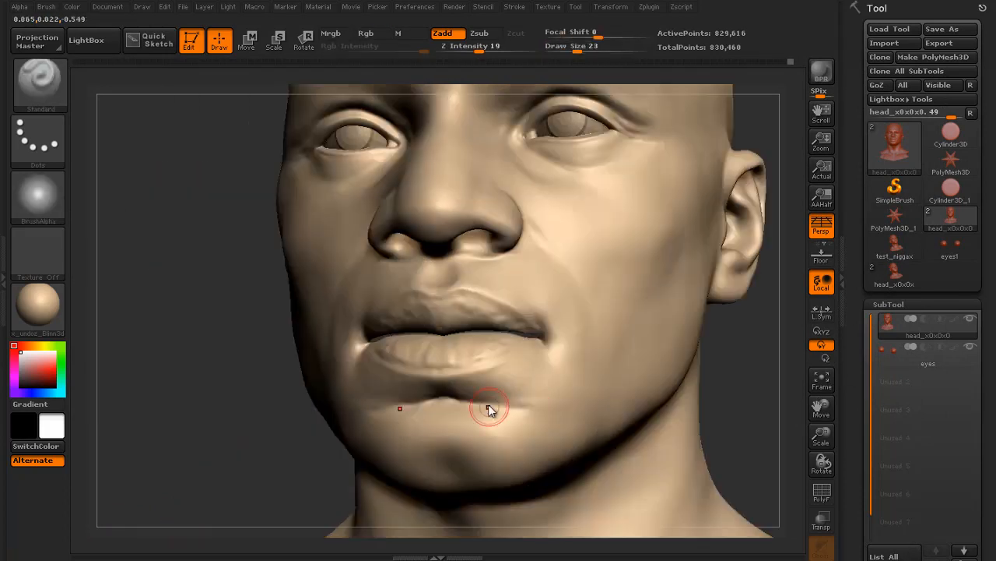
{"action": "key", "text": "shift"}
{"action": "left_click_drag", "start_coordinate": [481, 408], "coordinate": [554, 399], "text": "shift"}
{"action": "mouse_move", "coordinate": [285, 425]}
{"action": "left_mouse_down"}
{"action": "mouse_move", "coordinate": [254, 426]}
{"action": "mouse_move", "coordinate": [335, 425]}
{"action": "left_mouse_up"}
{"action": "left_click_drag", "start_coordinate": [467, 406], "coordinate": [457, 406], "text": "shift"}
- Carve the upper lip's outline with the Standard brush at draw size 16 and smooth the upper lip at draw size 25
{"action": "mouse_move", "coordinate": [603, 412]}
{"action": "left_mouse_down", "text": "alt"}
{"action": "mouse_move", "coordinate": [589, 291]}
{"action": "mouse_move", "coordinate": [643, 349]}
{"action": "mouse_move", "coordinate": [740, 403]}
{"action": "mouse_move", "coordinate": [701, 407]}
{"action": "mouse_move", "coordinate": [656, 439]}
{"action": "left_mouse_up", "text": "alt"}
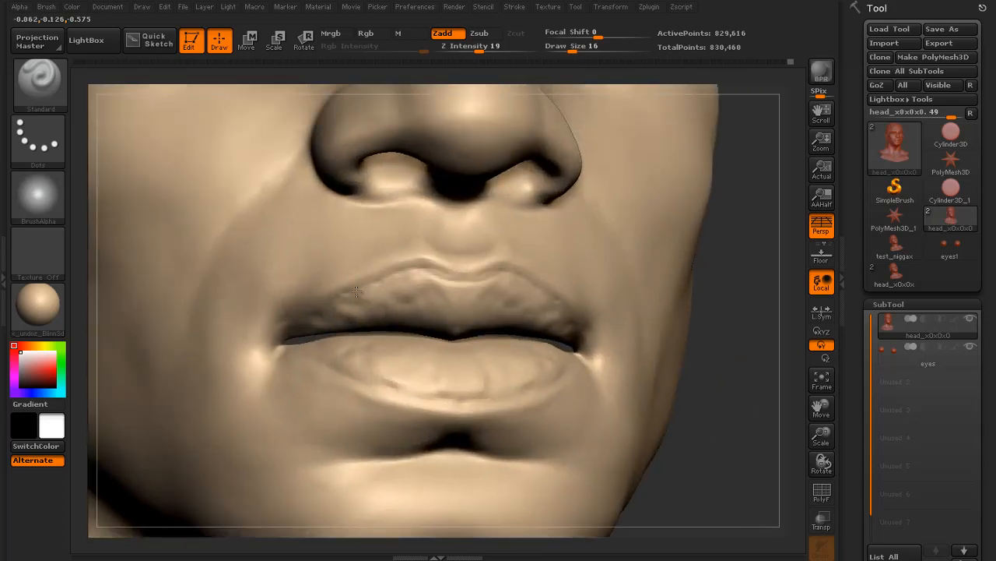
{"action": "left_click_drag", "start_coordinate": [302, 317], "coordinate": [398, 274], "text": "alt"}
{"action": "left_click_drag", "start_coordinate": [355, 299], "coordinate": [390, 282], "text": "shift"}
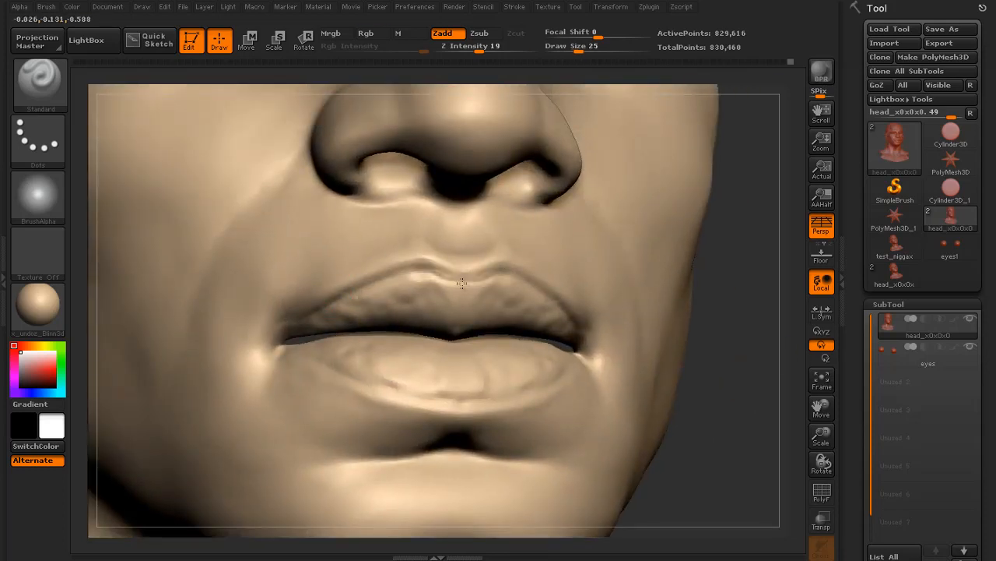
{"action": "left_click_drag", "start_coordinate": [462, 283], "coordinate": [477, 280], "text": "shift"}
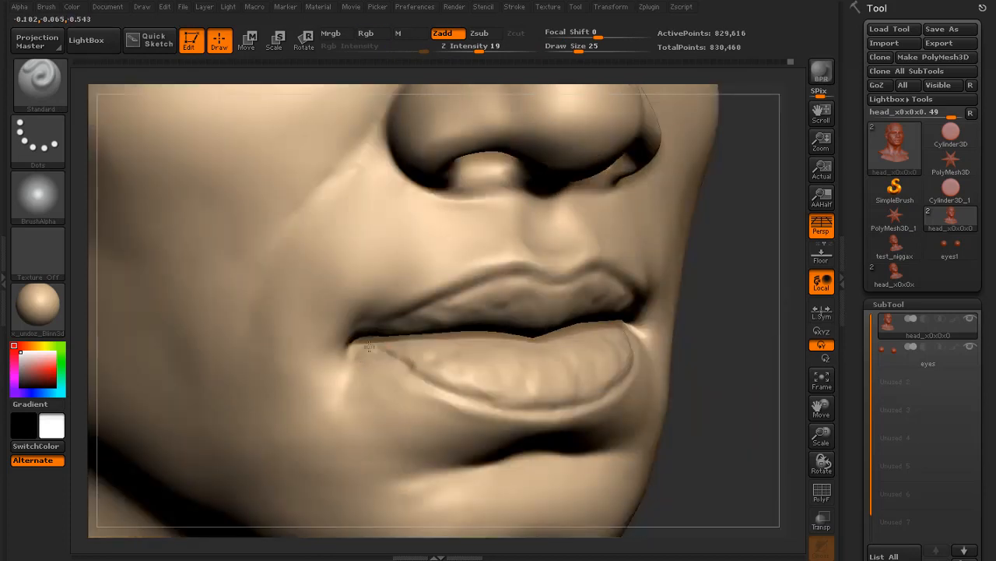
- Smooth the outer ends of the lower lip on both sides at draw size 25
{"action": "left_click_drag", "start_coordinate": [378, 352], "coordinate": [416, 369], "text": "shift"}
{"action": "left_click_drag", "start_coordinate": [725, 409], "coordinate": [592, 412]}
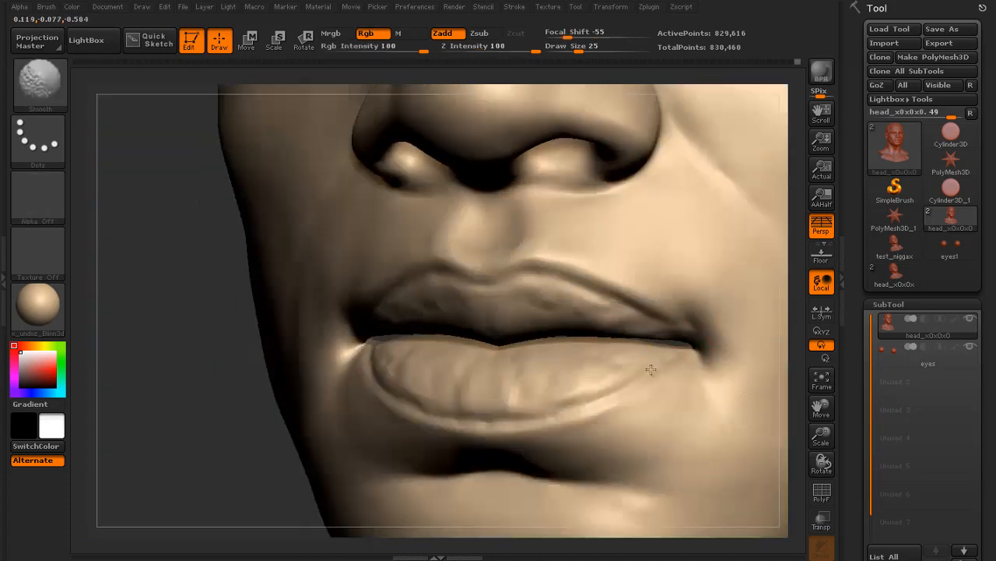
{"action": "left_click_drag", "start_coordinate": [652, 370], "coordinate": [683, 355], "text": "shift"}
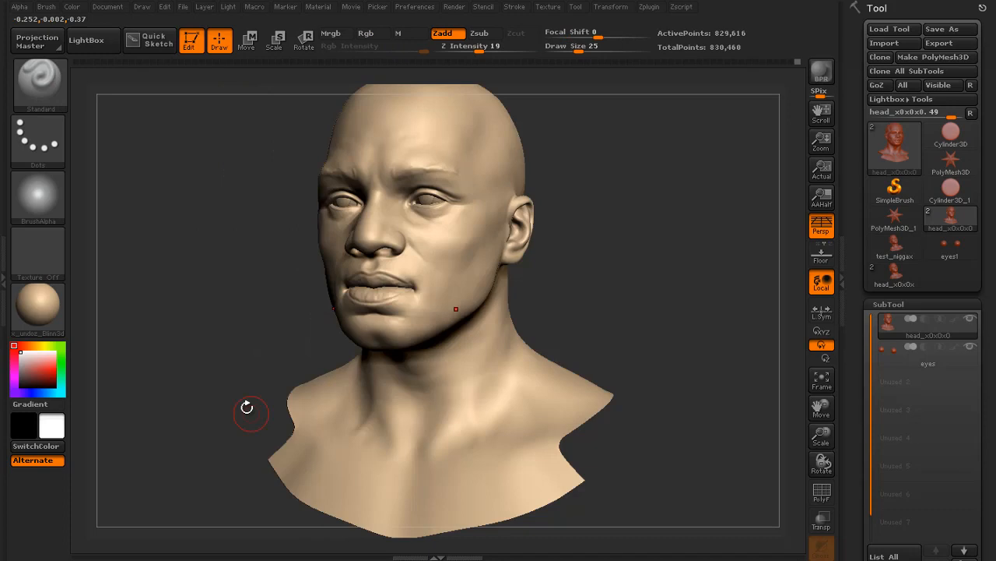
{"action": "mouse_move", "coordinate": [247, 407]}
{"action": "left_mouse_down"}
{"action": "mouse_move", "coordinate": [404, 420]}
{"action": "mouse_move", "coordinate": [603, 377]}
{"action": "mouse_move", "coordinate": [460, 380]}
{"action": "left_mouse_up"}
{"action": "key", "text": "b"}
{"action": "key", "text": "c"}
{"action": "key", "text": "l"}
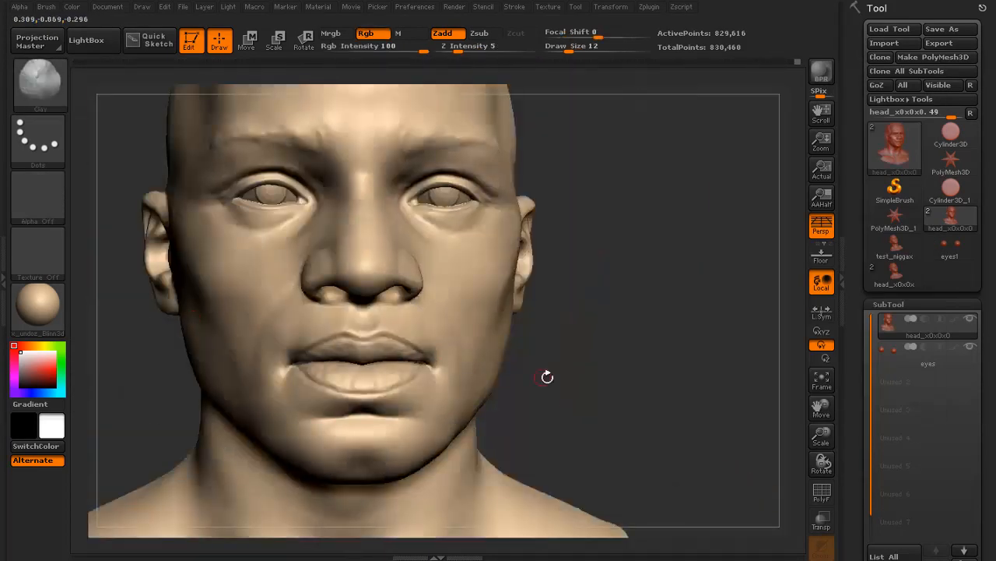
{"action": "mouse_move", "coordinate": [545, 376]}
{"action": "left_mouse_down"}
{"action": "mouse_move", "coordinate": [614, 283]}
{"action": "mouse_move", "coordinate": [678, 559]}
{"action": "left_mouse_up"}
{"action": "left_click_drag", "start_coordinate": [690, 365], "coordinate": [663, 382]}
{"action": "left_click", "coordinate": [40, 86]}
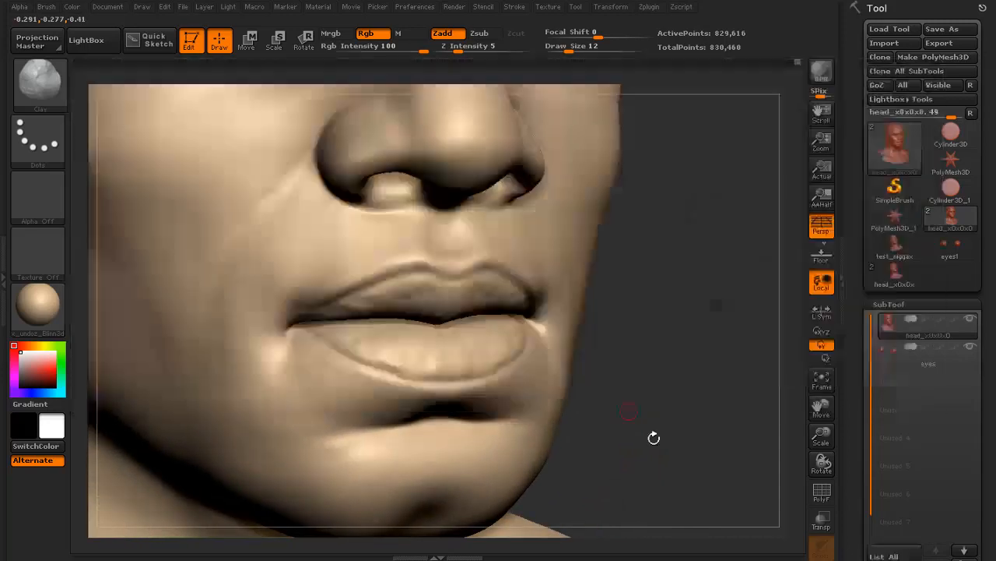
{"action": "left_click_drag", "start_coordinate": [654, 437], "coordinate": [527, 354]}
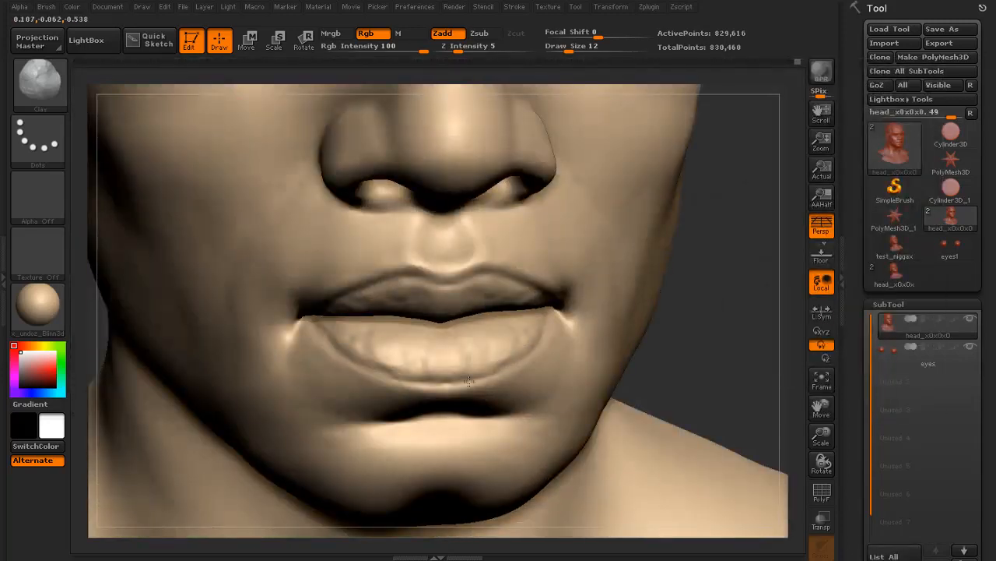
{"action": "left_click_drag", "start_coordinate": [654, 335], "coordinate": [713, 300]}
- Sculpt the mouth corner along the upper lip's outer edge with the Standard brush at draw size 15
{"action": "key", "text": "s"}
{"action": "left_click", "coordinate": [400, 273]}
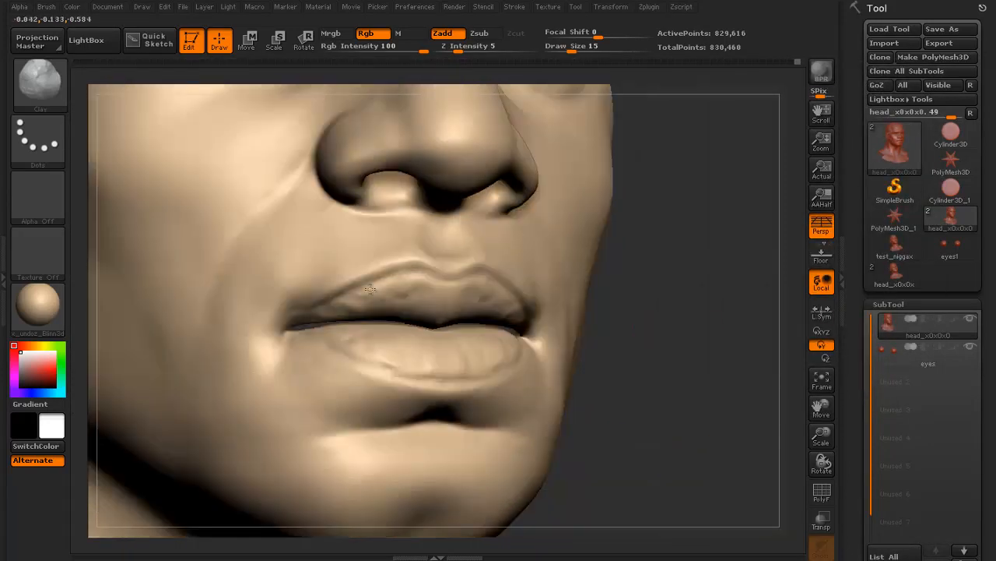
{"action": "key", "text": "b"}
{"action": "key", "text": "s"}
{"action": "key", "text": "t"}
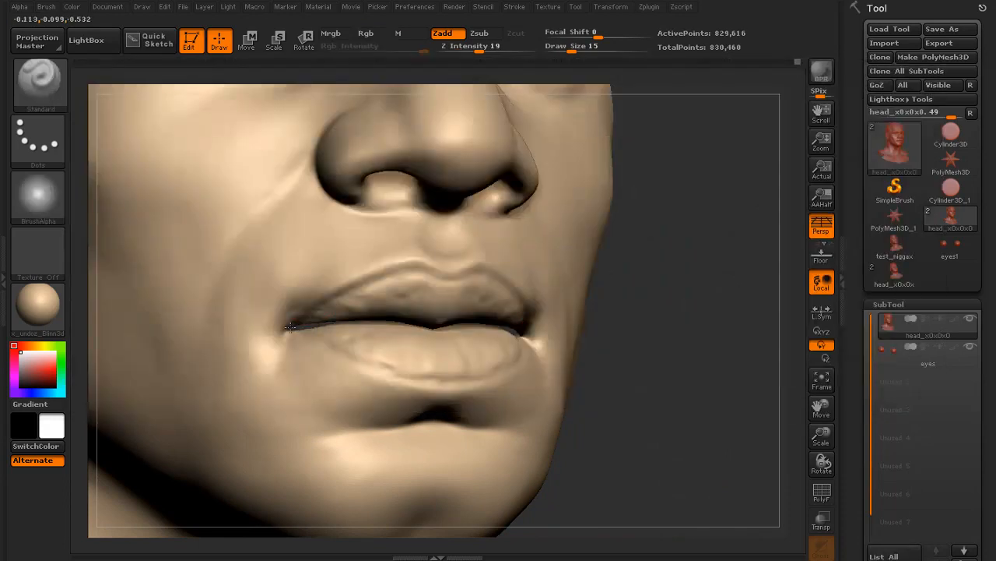
{"action": "left_click_drag", "start_coordinate": [290, 327], "coordinate": [326, 309]}
- Shape the folds at both mouth corners with the Standard brush at draw size 25 and smooth the surrounding skin
{"action": "left_click_drag", "start_coordinate": [732, 354], "coordinate": [605, 365]}
{"action": "key", "text": "s"}
{"action": "left_click", "coordinate": [552, 319]}
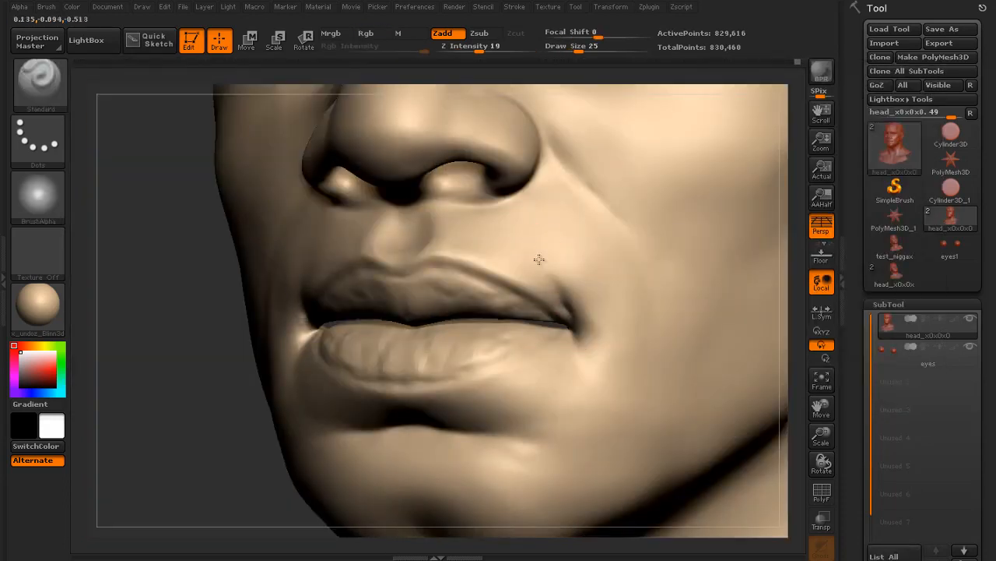
{"action": "left_click_drag", "start_coordinate": [538, 259], "coordinate": [547, 266], "text": "shift"}
{"action": "left_click_drag", "start_coordinate": [578, 316], "coordinate": [583, 296]}
{"action": "left_click_drag", "start_coordinate": [167, 312], "coordinate": [300, 305]}
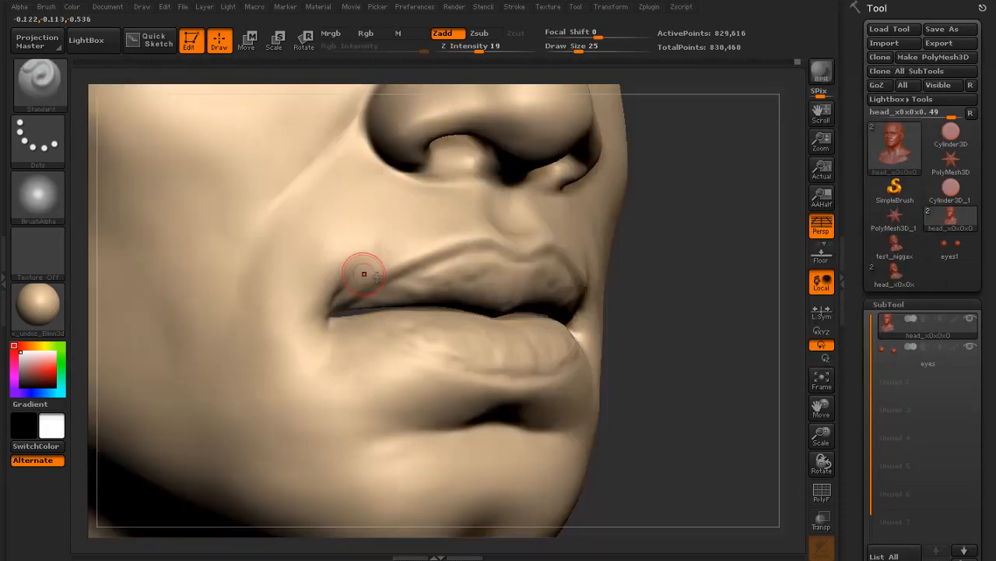
{"action": "mouse_move", "coordinate": [350, 280]}
{"action": "left_mouse_down"}
{"action": "mouse_move", "coordinate": [322, 302]}
{"action": "mouse_move", "coordinate": [386, 238]}
{"action": "left_mouse_up"}
{"action": "left_click_drag", "start_coordinate": [335, 331], "coordinate": [323, 331], "text": "shift"}
- Sculpt the cheek beside the mouth corner and smooth both areas at draw size 20
{"action": "mouse_move", "coordinate": [662, 389]}
{"action": "left_mouse_down", "text": "alt"}
{"action": "mouse_move", "coordinate": [641, 345]}
{"action": "mouse_move", "coordinate": [545, 342]}
{"action": "left_mouse_up", "text": "alt"}
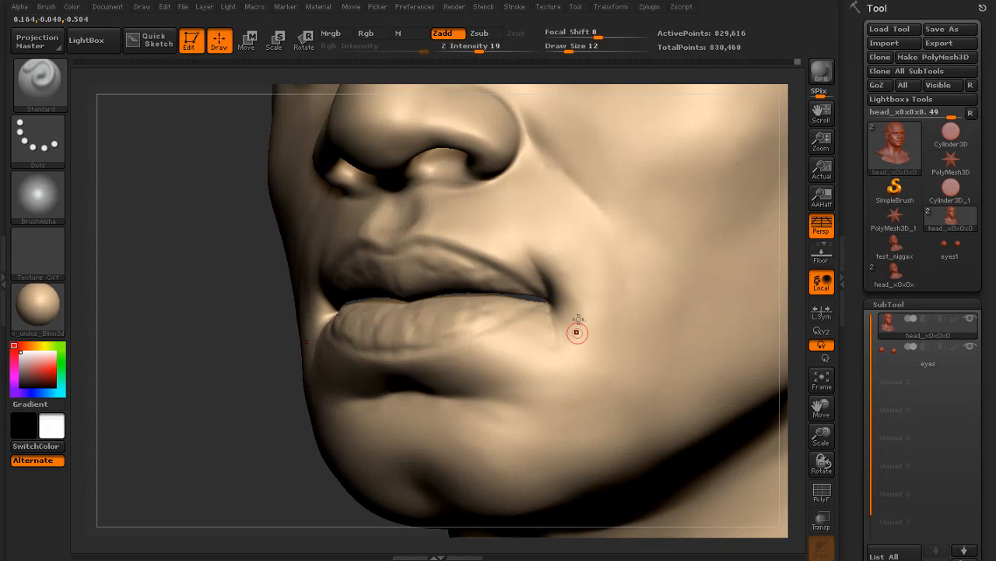
{"action": "key", "text": "bracketright"}
{"action": "left_click_drag", "start_coordinate": [577, 319], "coordinate": [568, 291], "text": "shift"}
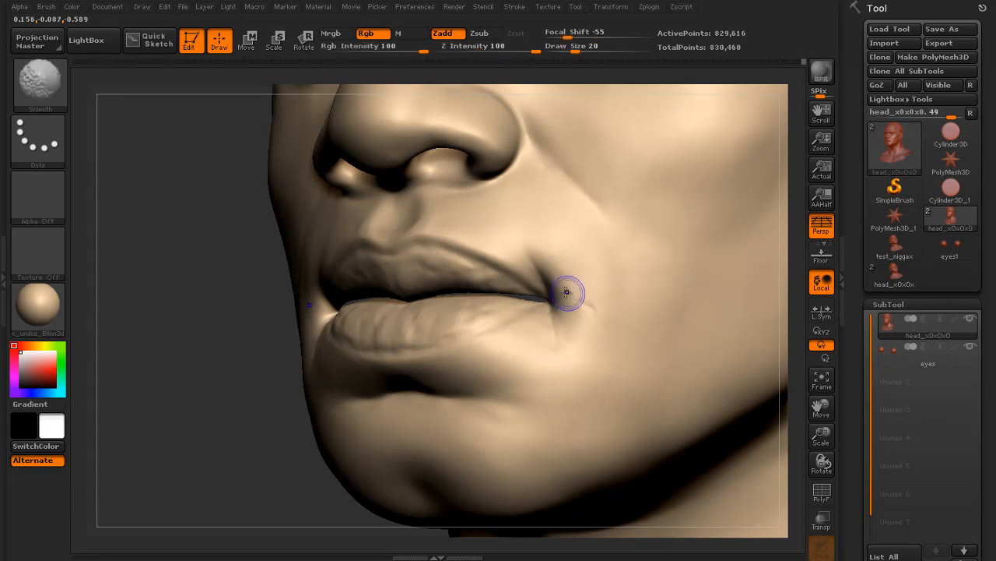
{"action": "left_click_drag", "start_coordinate": [623, 269], "coordinate": [625, 341]}
{"action": "left_click_drag", "start_coordinate": [630, 301], "coordinate": [614, 366], "text": "shift"}
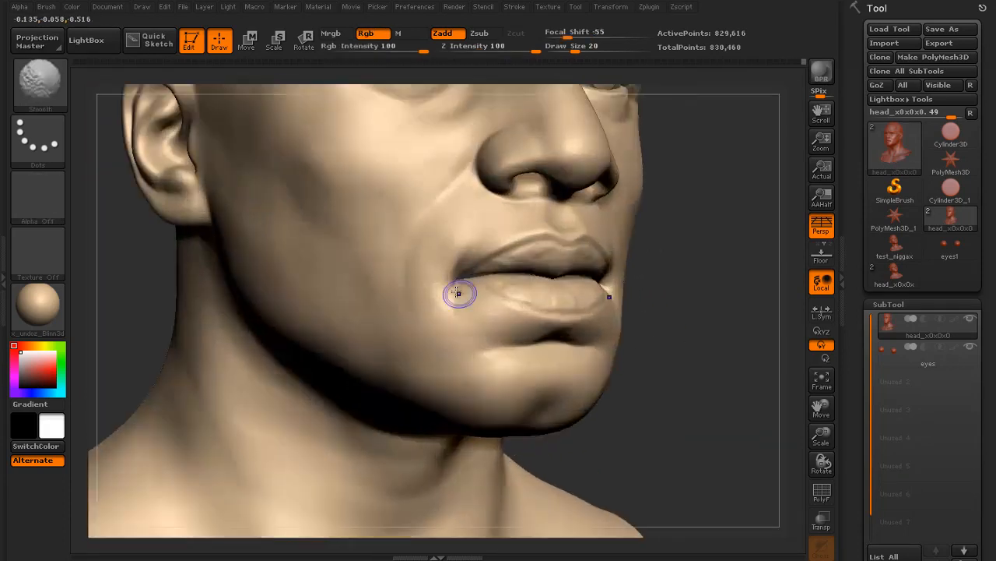
- Sculpt vertical strokes down the lower cheeks with the Standard brush at draw sizes 24 and 34
{"action": "mouse_move", "coordinate": [425, 331]}
{"action": "left_mouse_down"}
{"action": "mouse_move", "coordinate": [469, 358]}
{"action": "mouse_move", "coordinate": [460, 357]}
{"action": "left_mouse_up"}
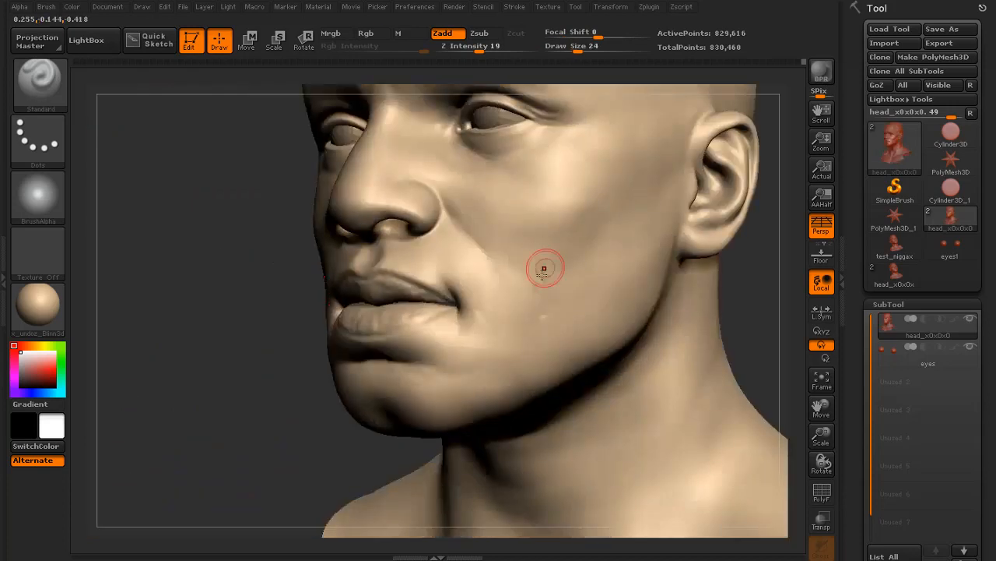
{"action": "left_click_drag", "start_coordinate": [543, 318], "coordinate": [535, 258]}
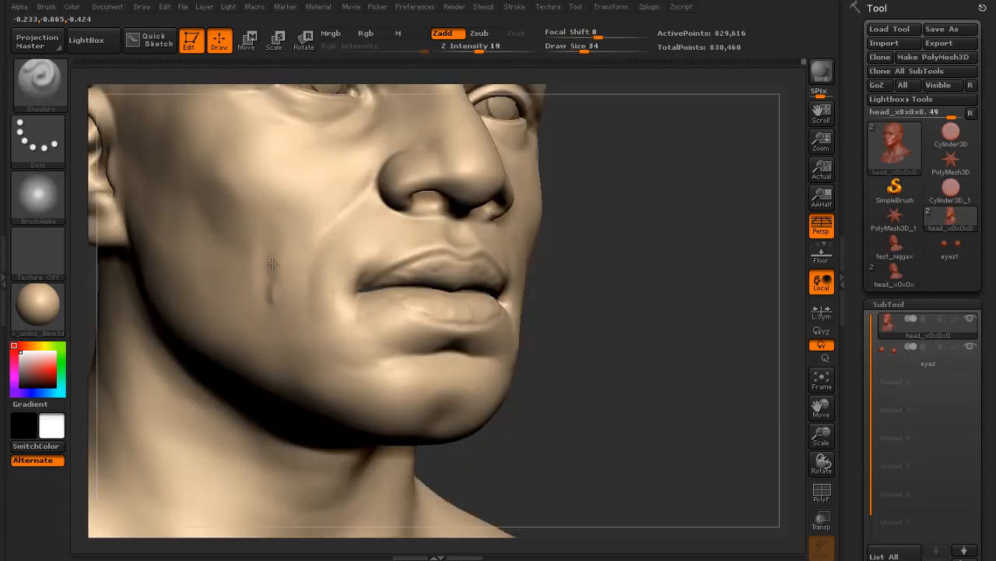
{"action": "left_click_drag", "start_coordinate": [297, 201], "coordinate": [280, 279]}
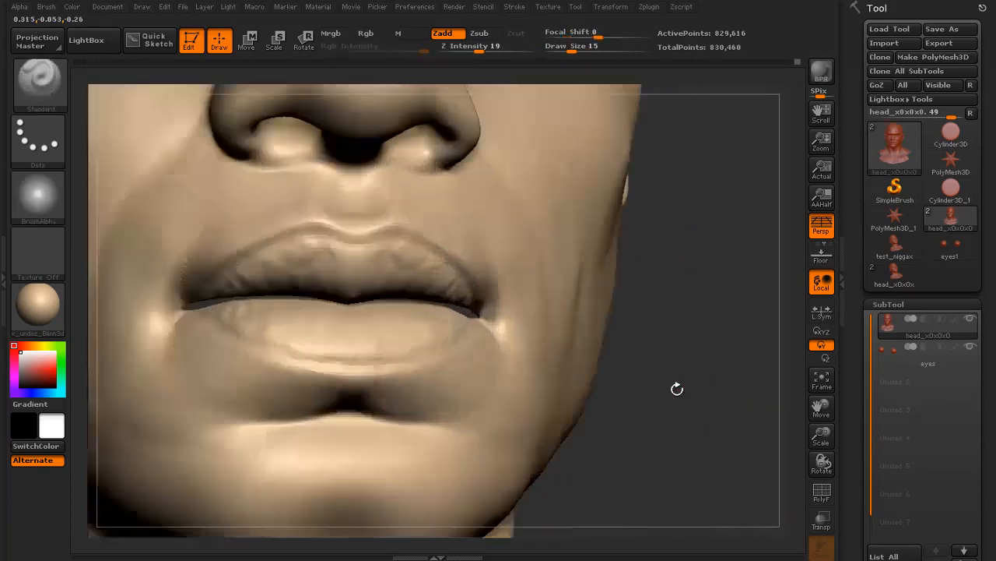
- Detail the upper lip with the Standard brush at draw size 15 and smooth its outer part
{"action": "left_click_drag", "start_coordinate": [182, 272], "coordinate": [211, 274], "text": "shift"}
{"action": "left_click_drag", "start_coordinate": [285, 267], "coordinate": [299, 285]}
{"action": "left_click_drag", "start_coordinate": [249, 269], "coordinate": [231, 274], "text": "shift"}
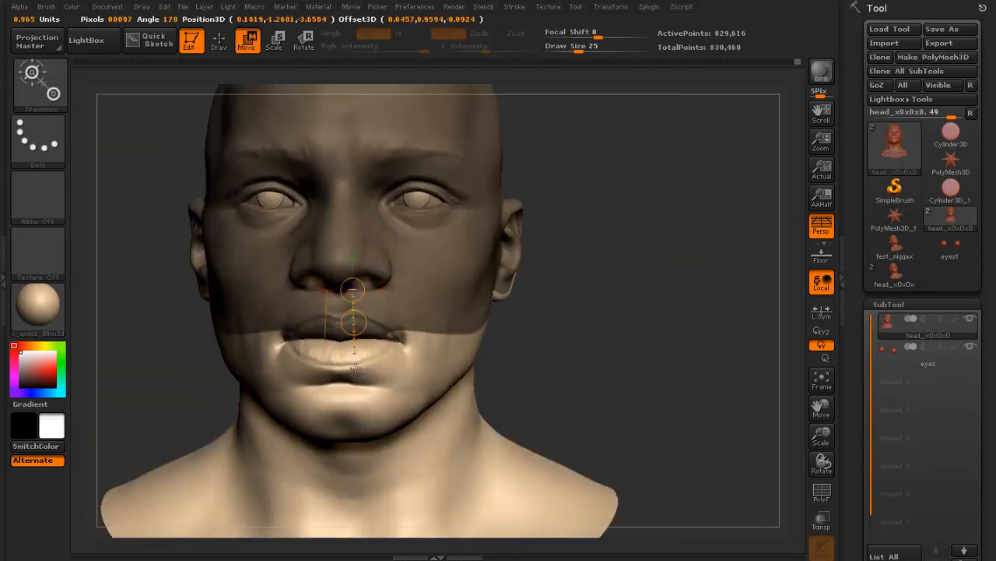
- Mask the face above the mouth line with a Transpose topological mask and hide points according to the mask
{"action": "left_click_drag", "start_coordinate": [354, 369], "coordinate": [347, 414], "text": "ctrl"}
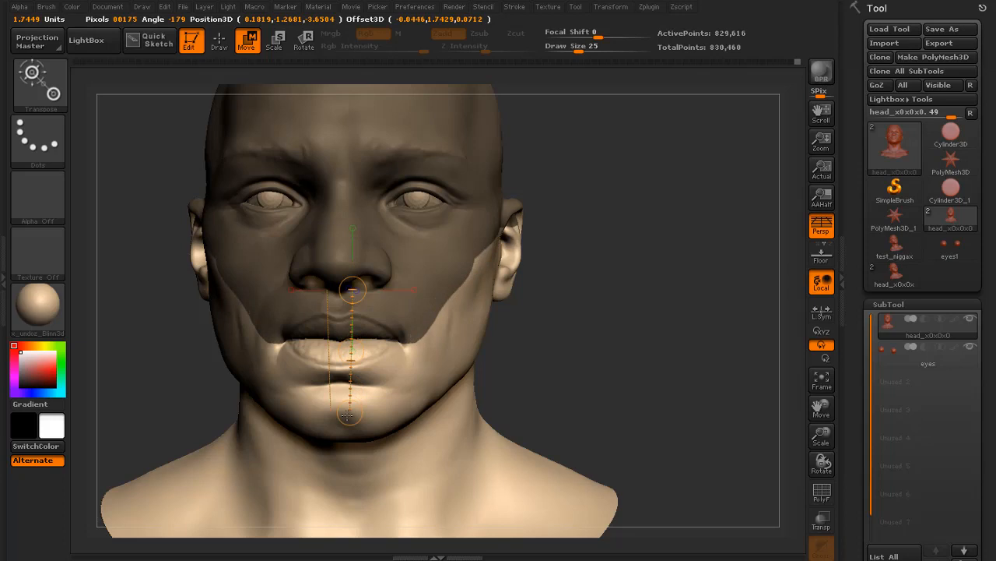
{"action": "left_click", "coordinate": [217, 45]}
{"action": "mouse_move", "coordinate": [632, 317]}
{"action": "left_mouse_down", "text": "alt"}
{"action": "mouse_move", "coordinate": [658, 309]}
{"action": "mouse_move", "coordinate": [679, 343]}
{"action": "left_mouse_up", "text": "alt"}
{"action": "left_click_drag", "start_coordinate": [992, 387], "coordinate": [876, 228]}
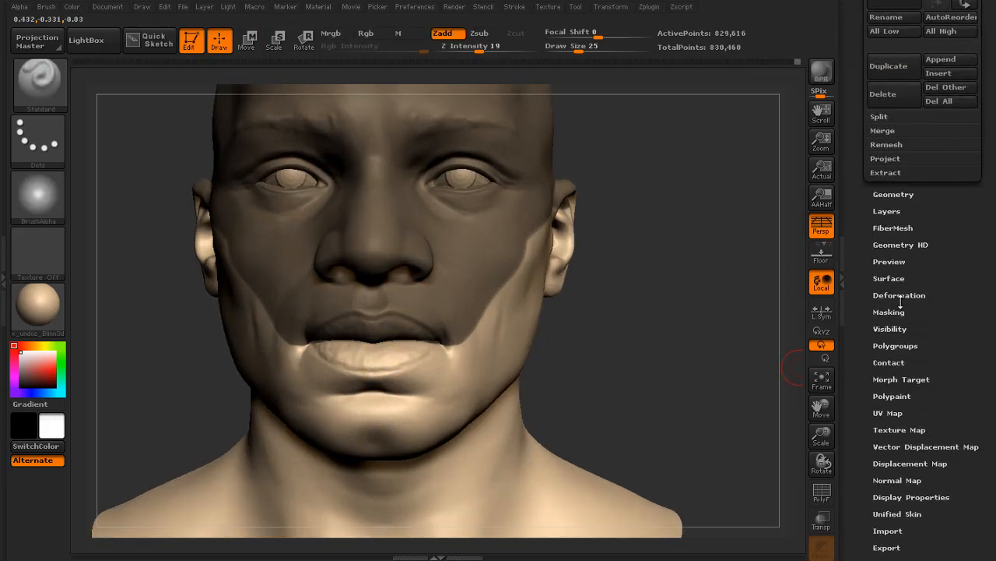
{"action": "left_click", "coordinate": [890, 329]}
{"action": "left_click", "coordinate": [882, 343]}
{"action": "mouse_move", "coordinate": [641, 329]}
{"action": "left_mouse_down"}
{"action": "mouse_move", "coordinate": [659, 420]}
{"action": "mouse_move", "coordinate": [642, 298]}
{"action": "mouse_move", "coordinate": [542, 249]}
{"action": "left_mouse_up"}
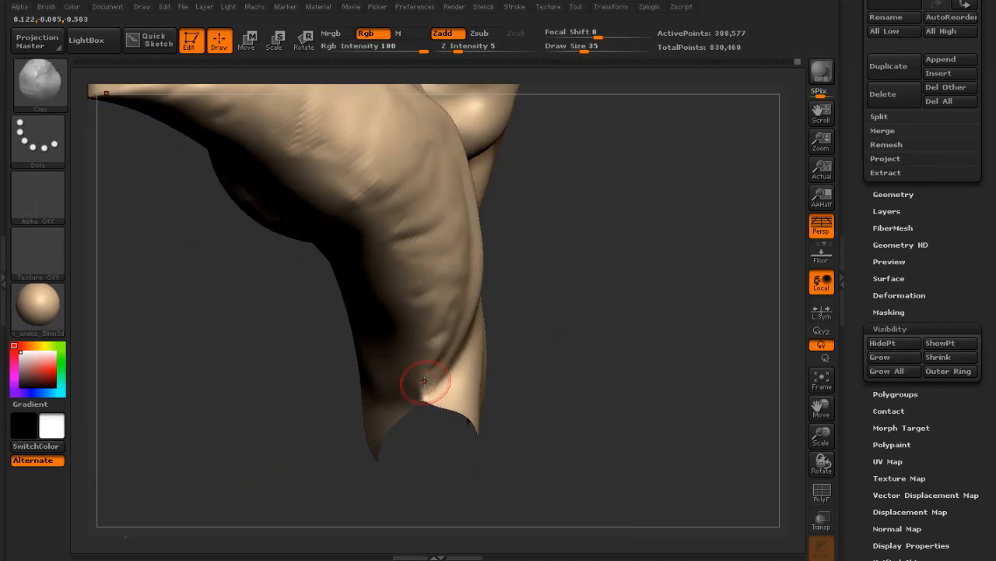
- Inflate the inner surface of the mouth corner with the Inflat brush at Z intensity 17 and draw size 86
{"action": "mouse_move", "coordinate": [527, 366]}
{"action": "left_mouse_down"}
{"action": "mouse_move", "coordinate": [785, 456]}
{"action": "mouse_move", "coordinate": [615, 404]}
{"action": "mouse_move", "coordinate": [311, 343]}
{"action": "left_mouse_up"}
{"action": "left_click", "coordinate": [40, 83]}
{"action": "left_click", "coordinate": [227, 97]}
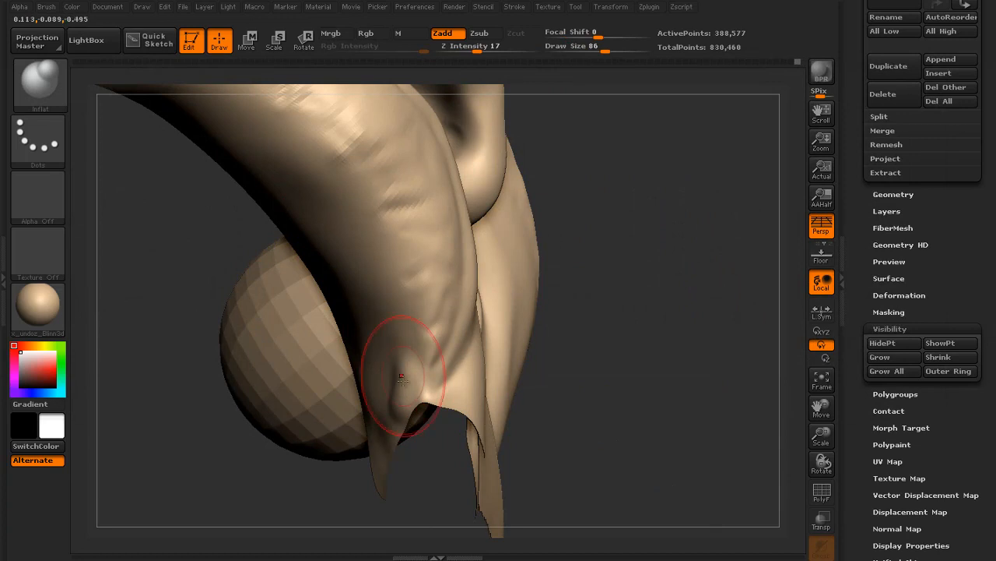
{"action": "left_click_drag", "start_coordinate": [621, 384], "coordinate": [391, 365]}
- Show the whole head, smooth the mouth corners at draw size 59 and inflate them at draw size 50
{"action": "left_click", "coordinate": [694, 196], "text": "ctrl+shift"}
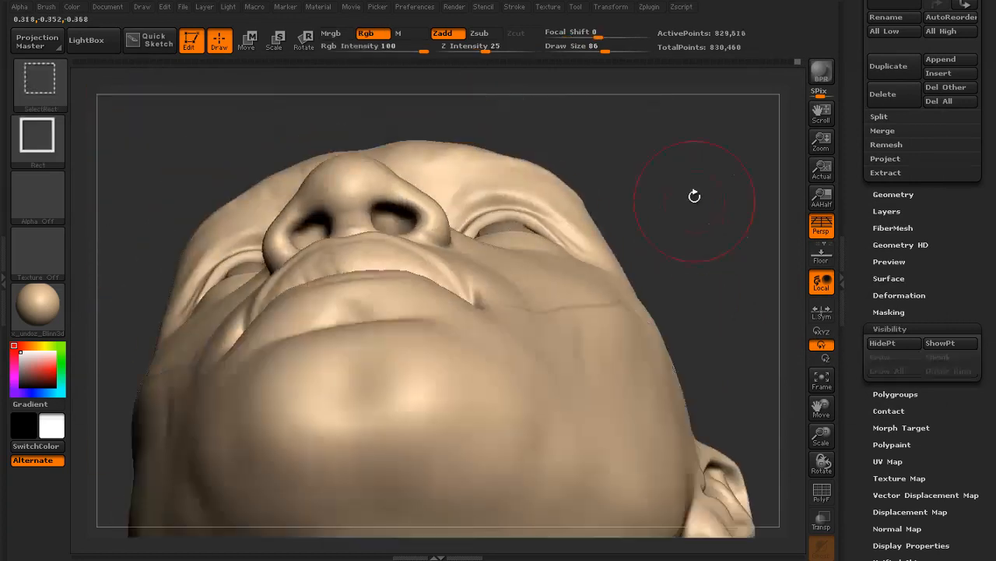
{"action": "mouse_move", "coordinate": [694, 197]}
{"action": "left_mouse_down"}
{"action": "mouse_move", "coordinate": [721, 400]}
{"action": "mouse_move", "coordinate": [662, 393]}
{"action": "left_mouse_up"}
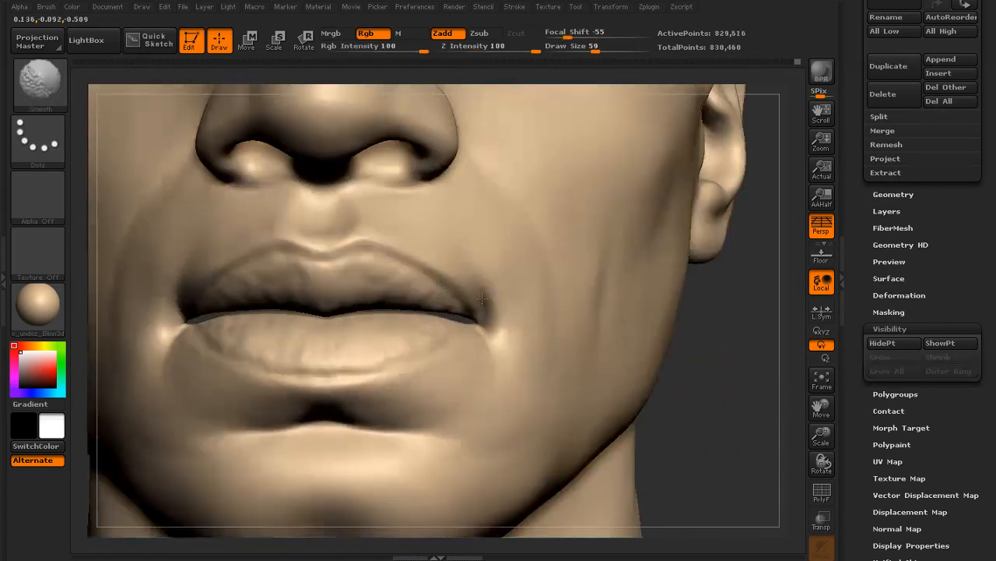
{"action": "left_click_drag", "start_coordinate": [482, 298], "coordinate": [486, 354], "text": "shift"}
{"action": "mouse_move", "coordinate": [681, 377]}
{"action": "left_mouse_down"}
{"action": "mouse_move", "coordinate": [718, 388]}
{"action": "mouse_move", "coordinate": [720, 424]}
{"action": "left_mouse_up"}
{"action": "left_click_drag", "start_coordinate": [464, 335], "coordinate": [476, 352]}
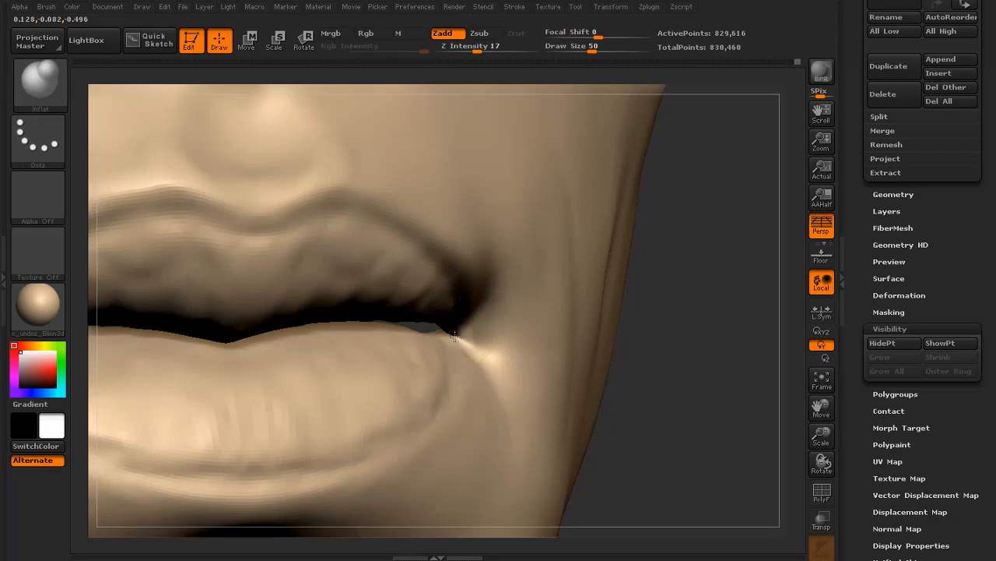
{"action": "mouse_move", "coordinate": [671, 350]}
{"action": "left_mouse_down", "text": "alt"}
{"action": "mouse_move", "coordinate": [605, 292]}
{"action": "mouse_move", "coordinate": [502, 331]}
{"action": "left_mouse_up", "text": "alt"}
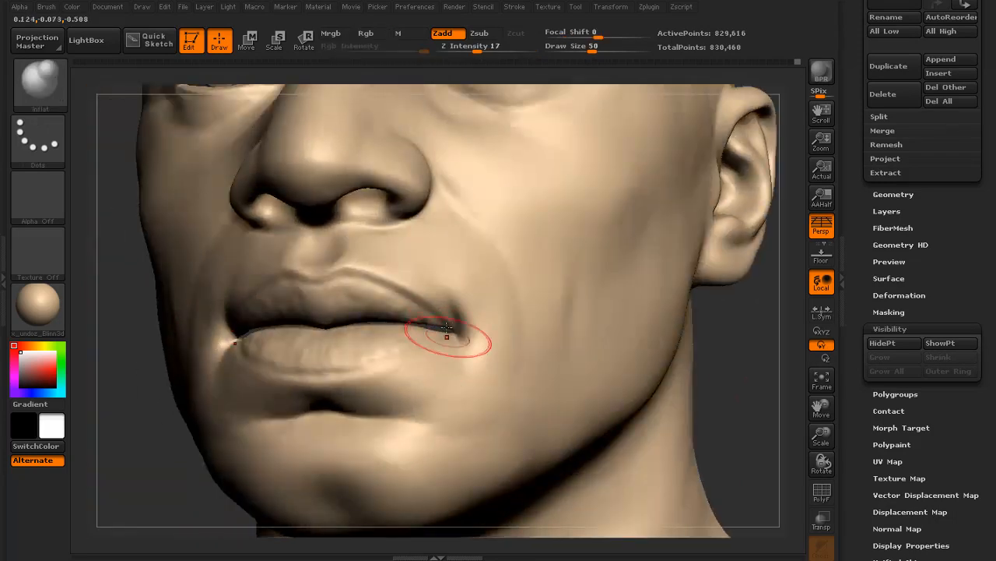
- Smooth the area around the mouth corners and undo the last stroke
{"action": "left_click_drag", "start_coordinate": [127, 460], "coordinate": [245, 444]}
{"action": "left_click_drag", "start_coordinate": [222, 378], "coordinate": [224, 357], "text": "shift"}
{"action": "mouse_move", "coordinate": [568, 359]}
{"action": "left_mouse_down", "text": "alt"}
{"action": "mouse_move", "coordinate": [547, 302]}
{"action": "mouse_move", "coordinate": [559, 291]}
{"action": "mouse_move", "coordinate": [562, 347]}
{"action": "mouse_move", "coordinate": [547, 341]}
{"action": "mouse_move", "coordinate": [590, 336]}
{"action": "mouse_move", "coordinate": [603, 345]}
{"action": "mouse_move", "coordinate": [566, 288]}
{"action": "mouse_move", "coordinate": [593, 342]}
{"action": "left_mouse_up", "text": "alt"}
{"action": "key", "text": "ctrl+z"}
{"action": "mouse_move", "coordinate": [628, 309]}
{"action": "left_mouse_down"}
{"action": "mouse_move", "coordinate": [623, 200]}
{"action": "mouse_move", "coordinate": [667, 219]}
{"action": "mouse_move", "coordinate": [674, 333]}
{"action": "mouse_move", "coordinate": [671, 251]}
{"action": "mouse_move", "coordinate": [666, 261]}
{"action": "left_mouse_up"}
{"action": "mouse_move", "coordinate": [440, 365]}
{"action": "left_mouse_down"}
{"action": "mouse_move", "coordinate": [400, 434]}
{"action": "mouse_move", "coordinate": [329, 390]}
{"action": "left_mouse_up"}
- Switch to the Standard brush for detailing the isolated upper lip
{"action": "key", "text": "b"}
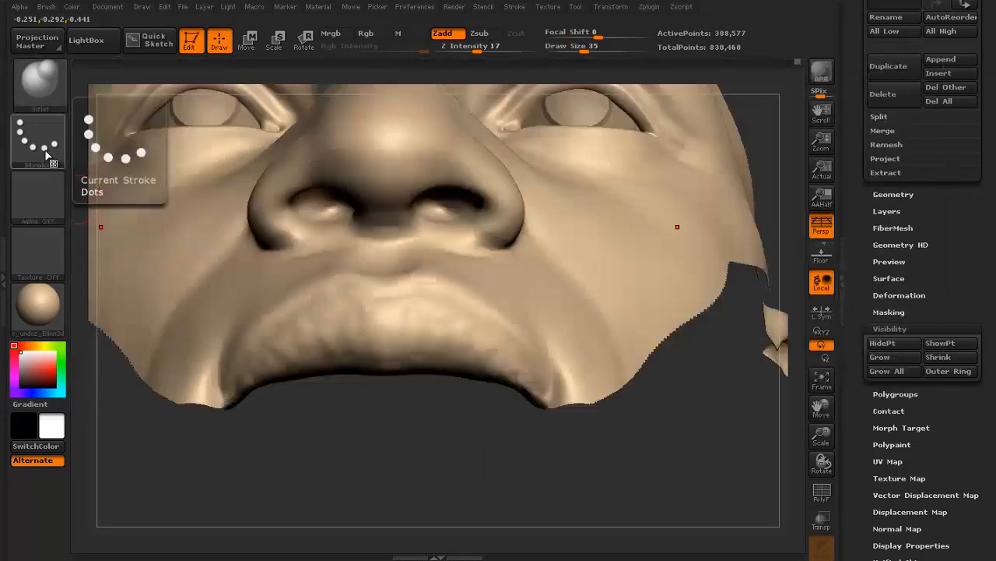
{"action": "left_click", "coordinate": [39, 84]}
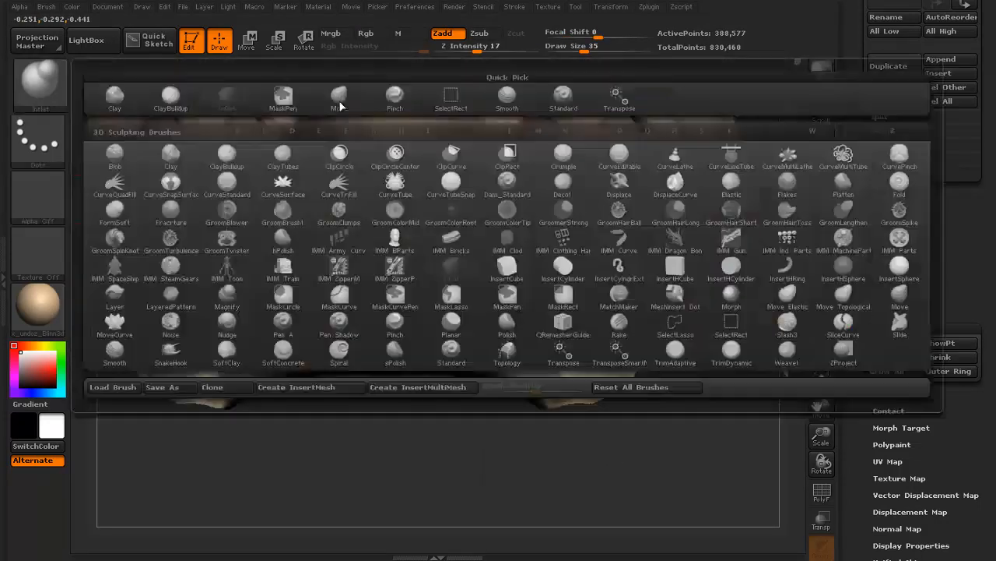
{"action": "left_click", "coordinate": [562, 99]}
- Try stamping a vertical crack alpha onto the upper lip with a DragRect stroke at Z intensity 19
{"action": "left_click", "coordinate": [37, 141]}
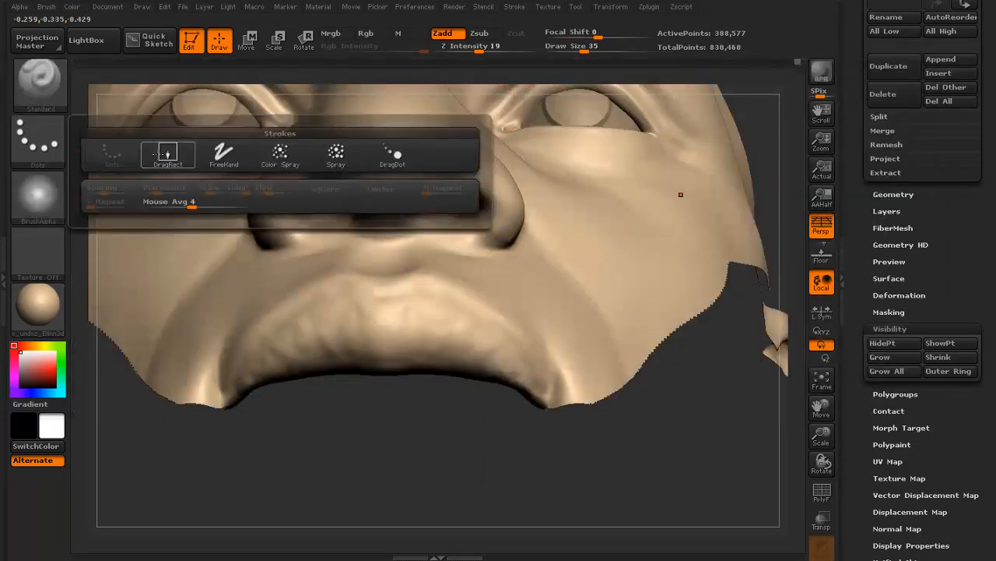
{"action": "left_click", "coordinate": [166, 155]}
{"action": "left_click", "coordinate": [38, 194]}
{"action": "left_click", "coordinate": [391, 209]}
{"action": "left_click_drag", "start_coordinate": [405, 318], "coordinate": [406, 377]}
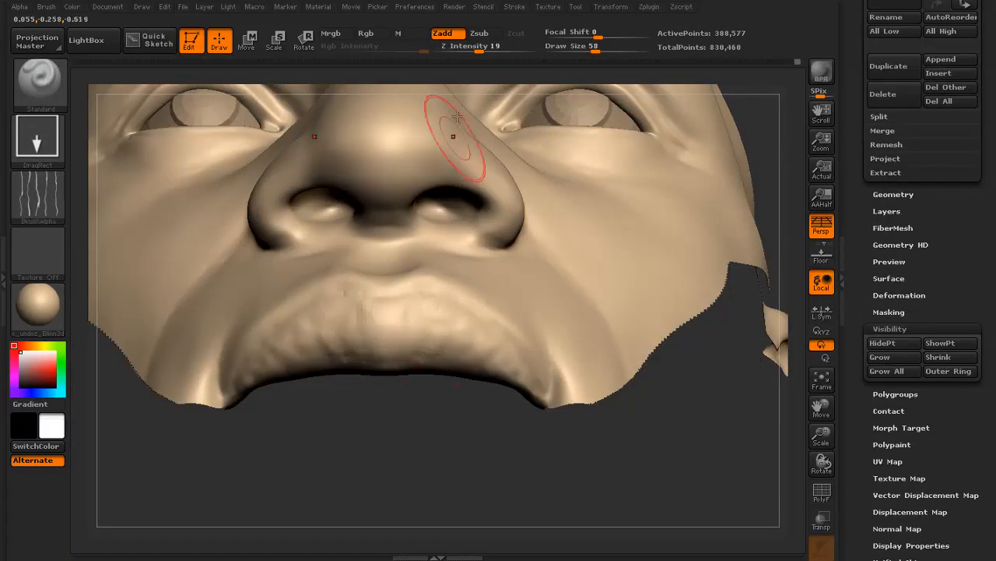
{"action": "key", "text": "ctrl+z"}
- Try stamping the crack alpha on the upper lip again at Z intensities 6 and 20
{"action": "left_click", "coordinate": [459, 48]}
{"action": "left_click_drag", "start_coordinate": [441, 337], "coordinate": [439, 417]}
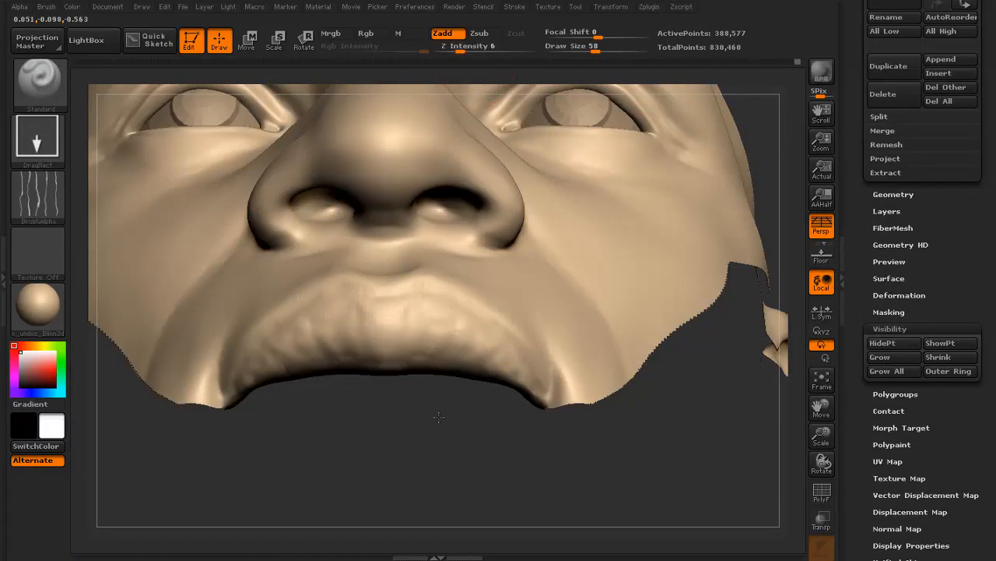
{"action": "left_click_drag", "start_coordinate": [474, 41], "coordinate": [481, 45]}
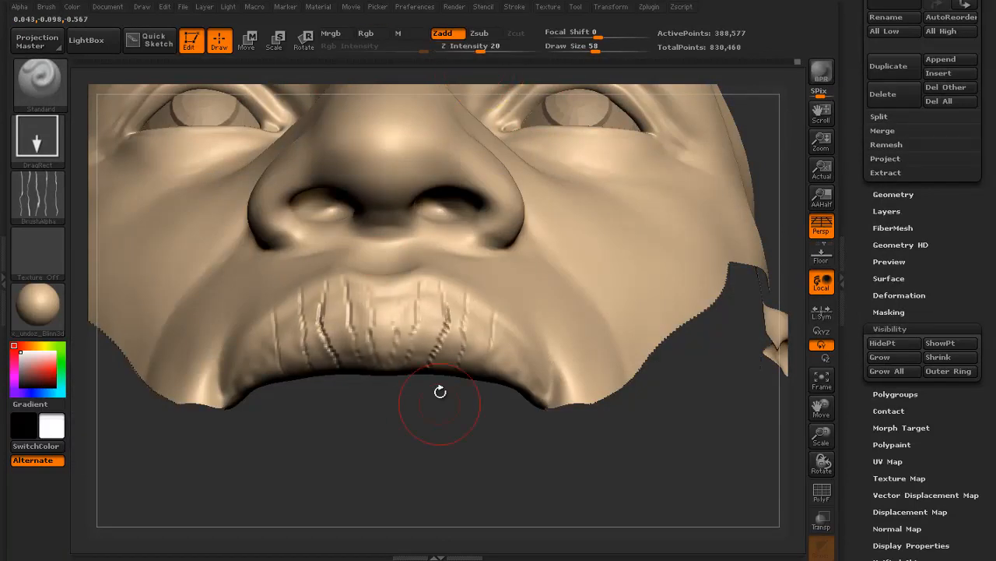
{"action": "key", "text": "ctrl+z"}
- Set the Standard brush's stroke type to FreeHand
{"action": "left_click", "coordinate": [37, 139]}
{"action": "left_click", "coordinate": [102, 155]}
{"action": "left_click", "coordinate": [39, 82]}
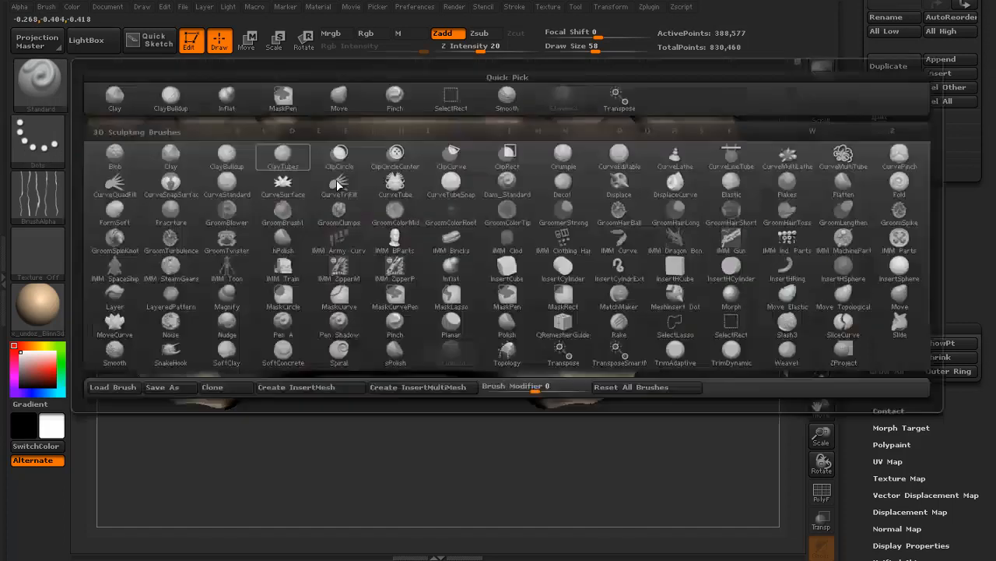
{"action": "left_click", "coordinate": [37, 139]}
{"action": "left_click", "coordinate": [224, 155]}
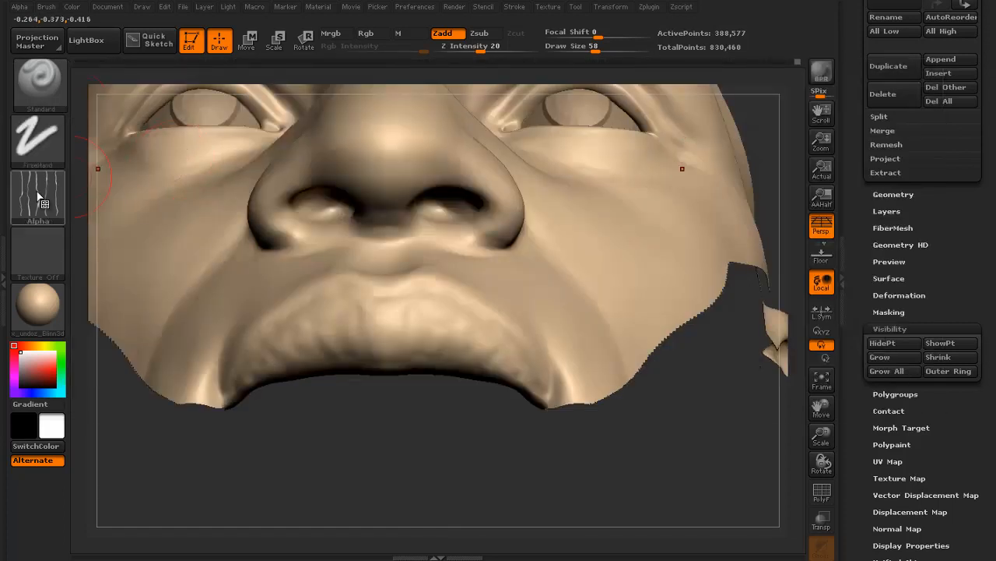
- Try a tiny dot alpha on the upper lip, reducing the draw size to 44
{"action": "left_click", "coordinate": [37, 195]}
{"action": "left_click", "coordinate": [506, 347]}
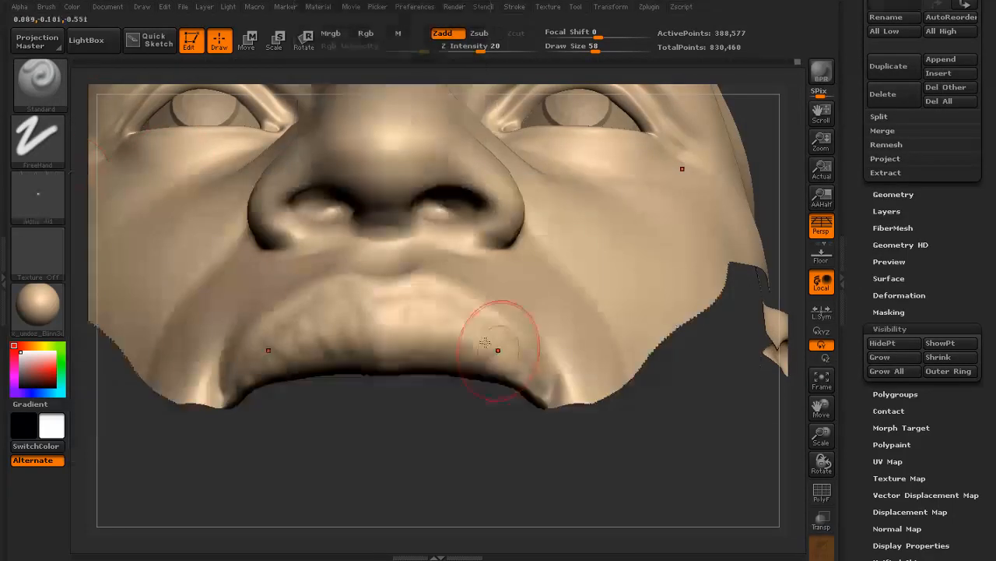
{"action": "key", "text": "bracketleft"}
{"action": "key", "text": "bracketleft"}
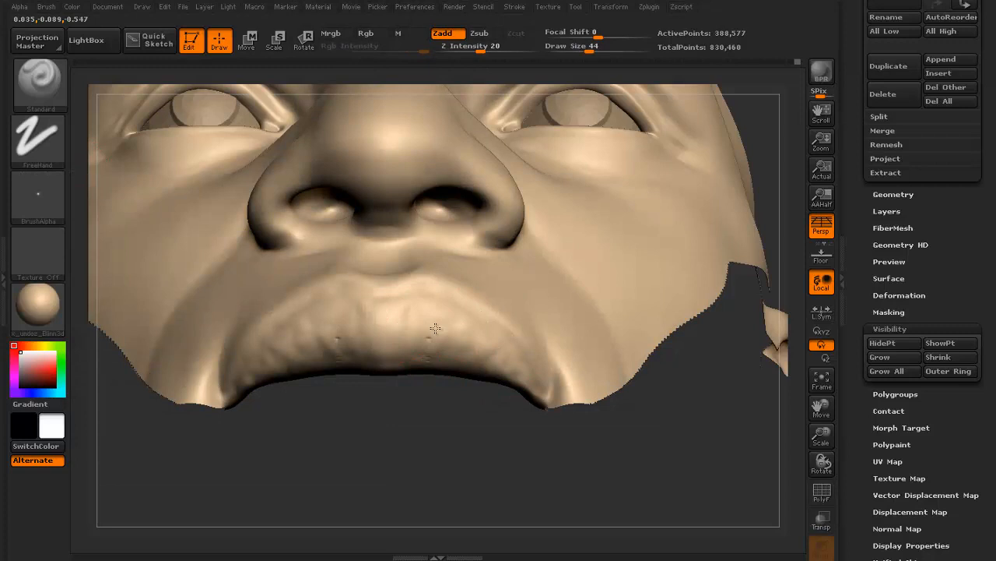
- Carve fine vertical creases across the upper lip using a soft round alpha at draw size 19
{"action": "left_click", "coordinate": [36, 195]}
{"action": "left_click", "coordinate": [460, 352]}
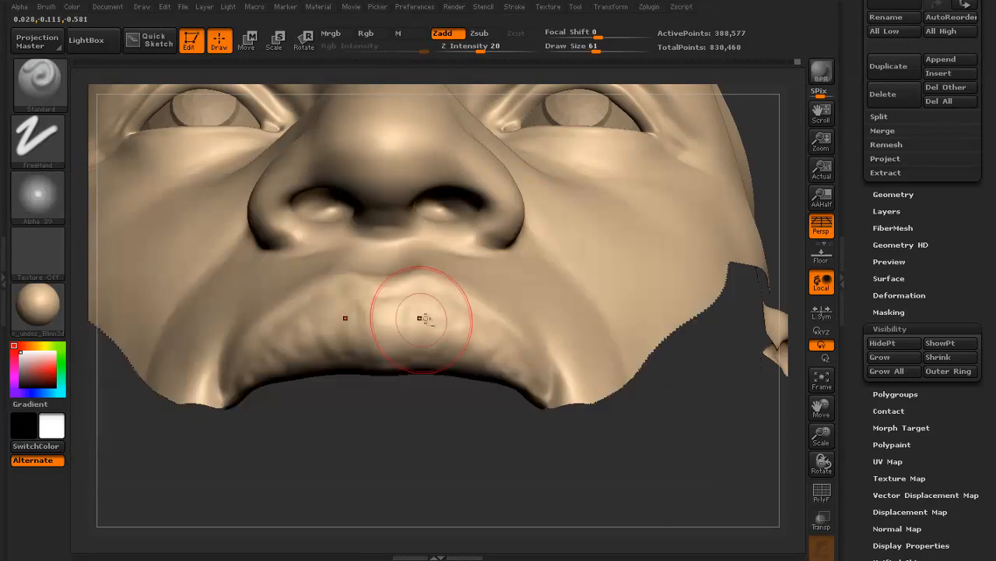
{"action": "key", "text": "bracketleft"}
{"action": "key", "text": "bracketleft"}
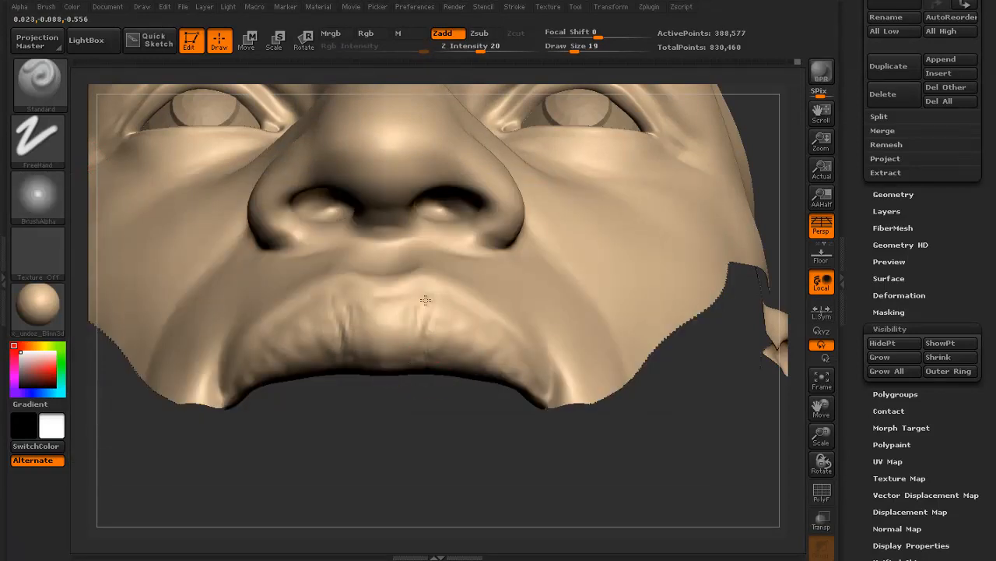
{"action": "left_click_drag", "start_coordinate": [391, 344], "coordinate": [419, 297], "text": "alt"}
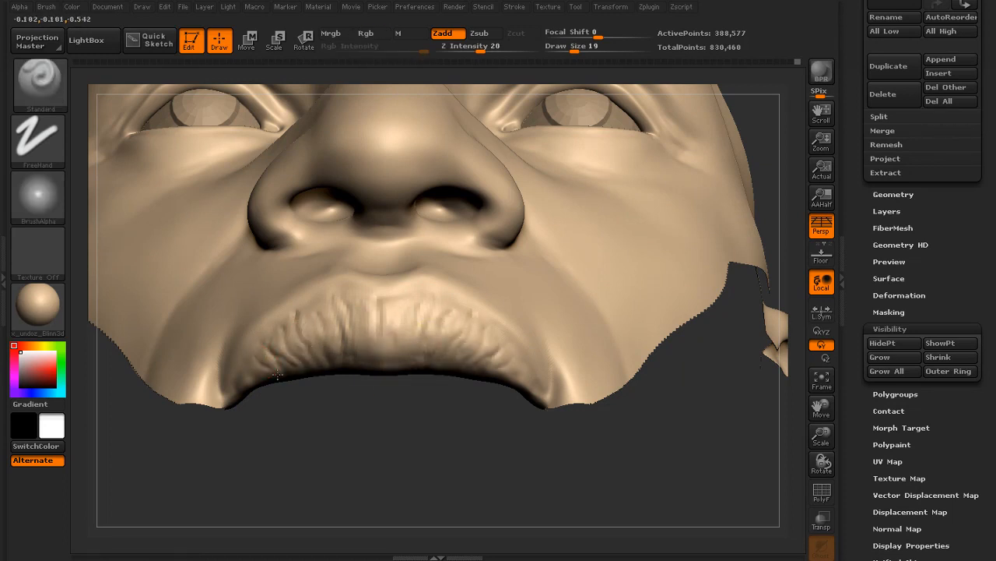
- Smooth the upper lip creases at draw sizes 19 and 12, and show the whole head again
{"action": "key", "text": "shift"}
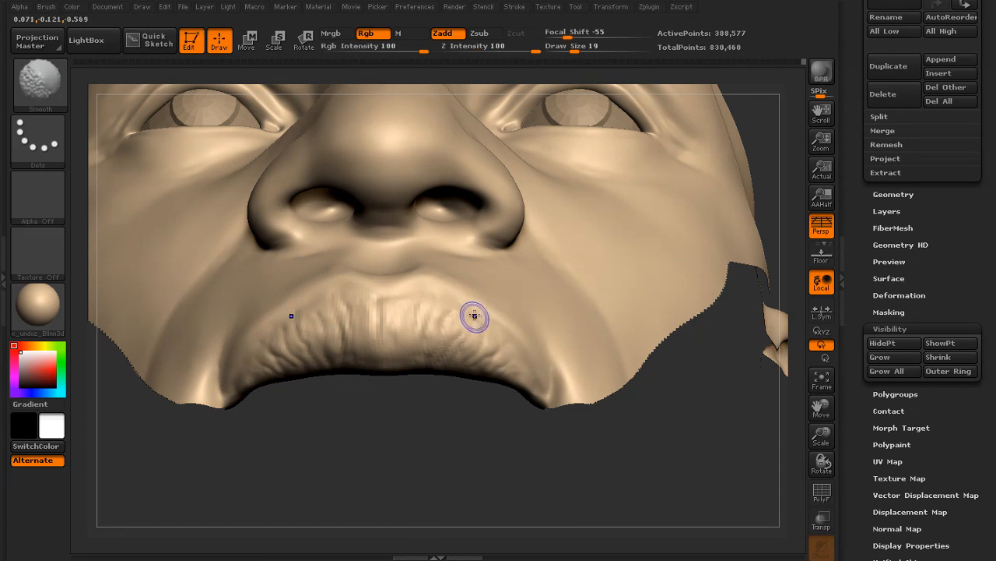
{"action": "mouse_move", "coordinate": [467, 425]}
{"action": "left_mouse_down"}
{"action": "mouse_move", "coordinate": [429, 462]}
{"action": "mouse_move", "coordinate": [399, 463]}
{"action": "left_mouse_up"}
{"action": "key", "text": "shift"}
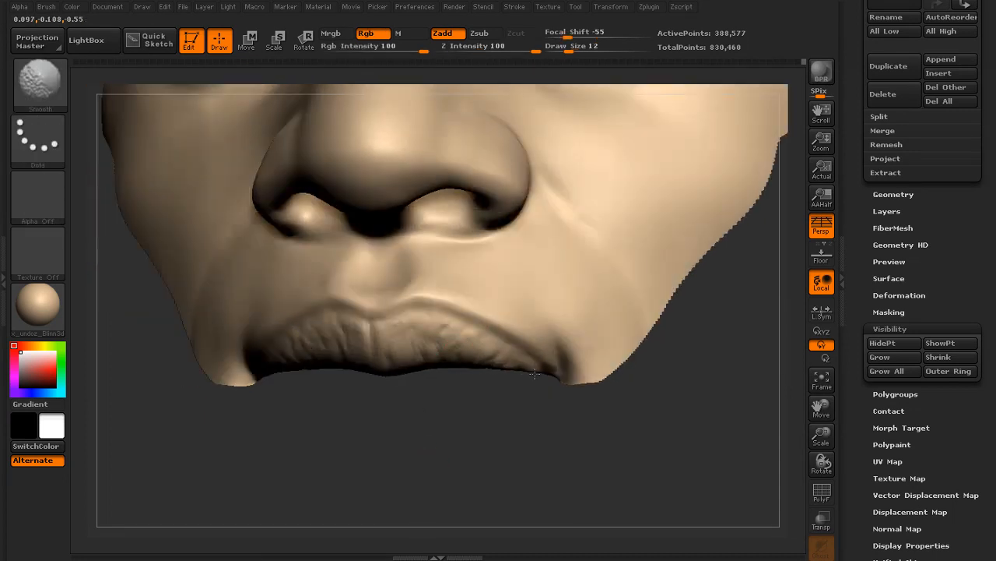
{"action": "mouse_move", "coordinate": [481, 436]}
{"action": "left_mouse_down", "text": "alt"}
{"action": "mouse_move", "coordinate": [474, 416]}
{"action": "mouse_move", "coordinate": [459, 415]}
{"action": "left_mouse_up", "text": "alt"}
{"action": "key", "text": "ctrl+shift"}
{"action": "left_click", "coordinate": [510, 430], "text": "ctrl+shift"}
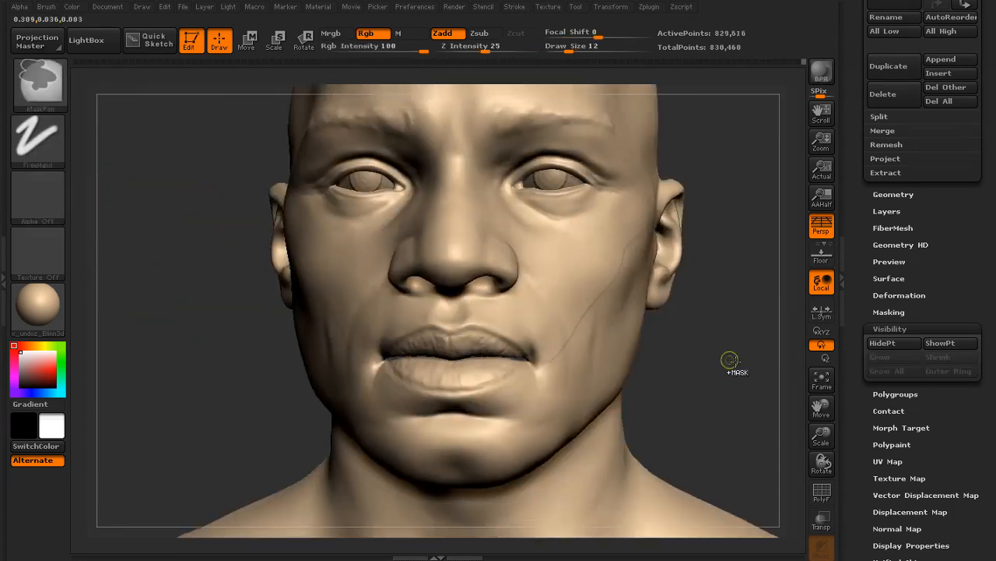
- Smooth and refine the upper lip's outline using the Standard brush at draw sizes 12 and 16
{"action": "mouse_move", "coordinate": [727, 358]}
{"action": "left_mouse_down", "text": "alt"}
{"action": "mouse_move", "coordinate": [680, 363]}
{"action": "mouse_move", "coordinate": [620, 322]}
{"action": "mouse_move", "coordinate": [621, 312]}
{"action": "mouse_move", "coordinate": [594, 315]}
{"action": "left_mouse_up", "text": "alt"}
{"action": "left_click_drag", "start_coordinate": [593, 314], "coordinate": [599, 405], "text": "alt"}
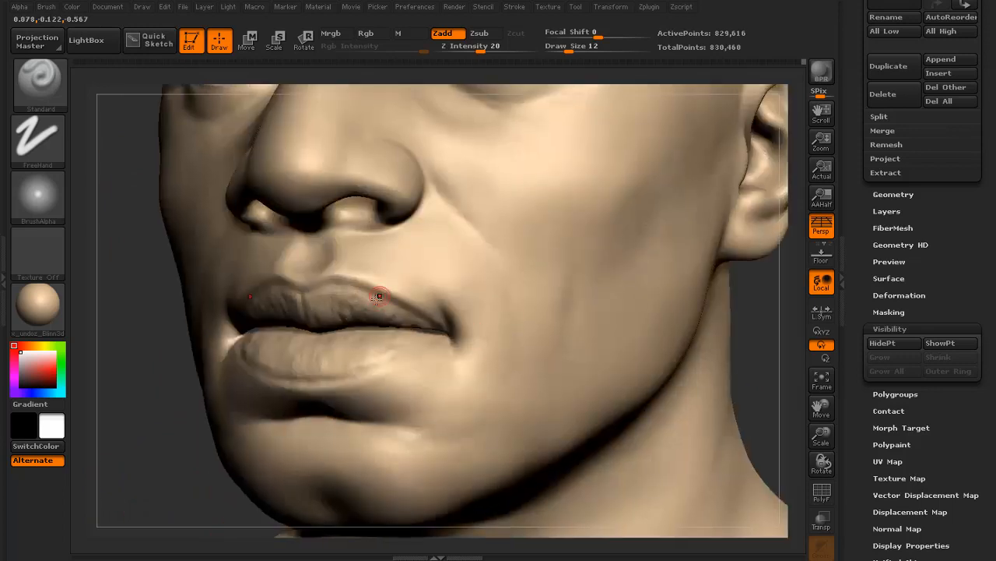
{"action": "left_click_drag", "start_coordinate": [374, 288], "coordinate": [355, 294], "text": "shift"}
{"action": "key", "text": "bracketleft"}
{"action": "left_click_drag", "start_coordinate": [154, 444], "coordinate": [191, 372], "text": "alt"}
{"action": "left_click_drag", "start_coordinate": [191, 372], "coordinate": [335, 368]}
{"action": "mouse_move", "coordinate": [548, 382]}
{"action": "left_mouse_down", "text": "alt"}
{"action": "mouse_move", "coordinate": [551, 318]}
{"action": "mouse_move", "coordinate": [436, 321]}
{"action": "mouse_move", "coordinate": [541, 412]}
{"action": "left_mouse_up", "text": "alt"}
{"action": "left_click_drag", "start_coordinate": [724, 303], "coordinate": [728, 335], "text": "alt"}
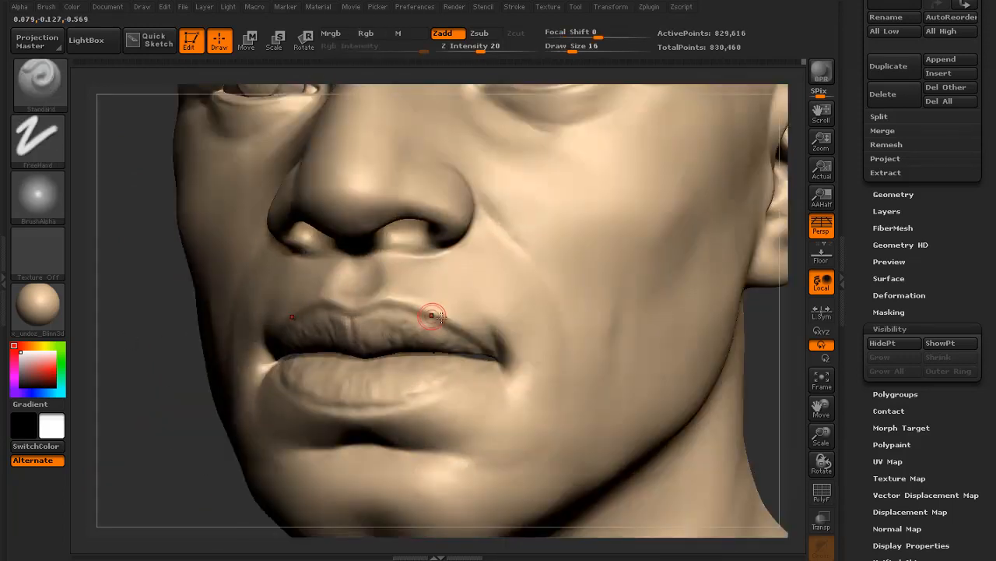
- Refine the outer upper lip and its border with the Clay brush at Z intensity 5 and draw size 16
{"action": "left_click", "coordinate": [41, 84]}
{"action": "left_click", "coordinate": [115, 100]}
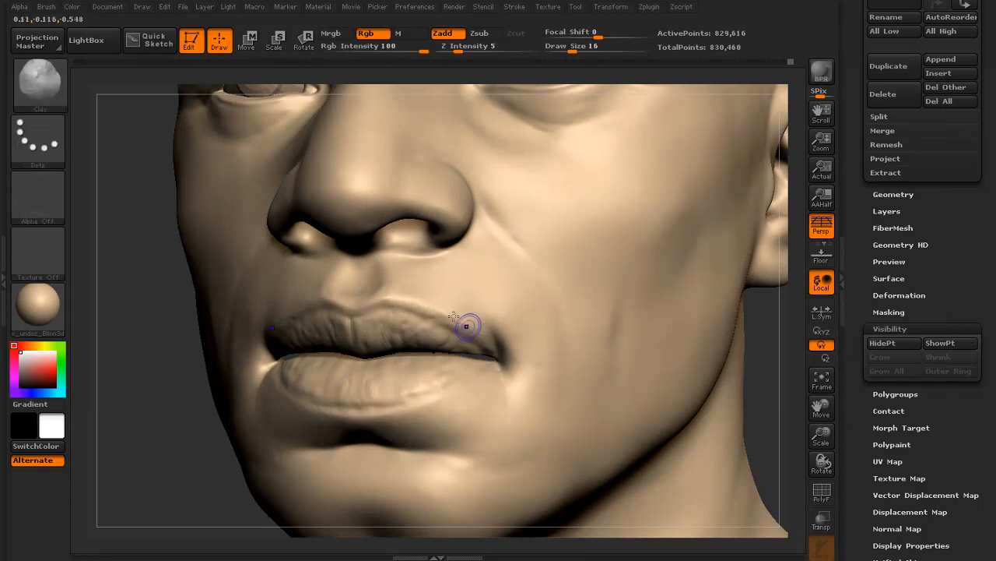
{"action": "left_click_drag", "start_coordinate": [128, 390], "coordinate": [221, 344], "text": "alt"}
{"action": "left_click_drag", "start_coordinate": [539, 343], "coordinate": [269, 417]}
{"action": "left_click_drag", "start_coordinate": [268, 417], "coordinate": [313, 414]}
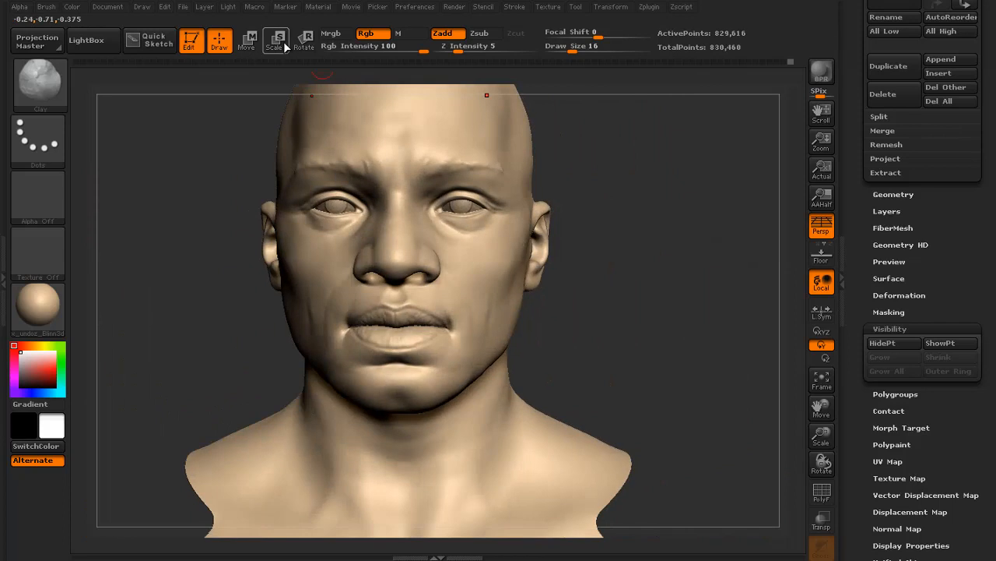
- Mask the face below the mouth line with a Transpose topological mask, hide points accordingly and return to Draw mode
{"action": "left_click", "coordinate": [248, 41]}
{"action": "left_click_drag", "start_coordinate": [434, 343], "coordinate": [438, 314], "text": "ctrl"}
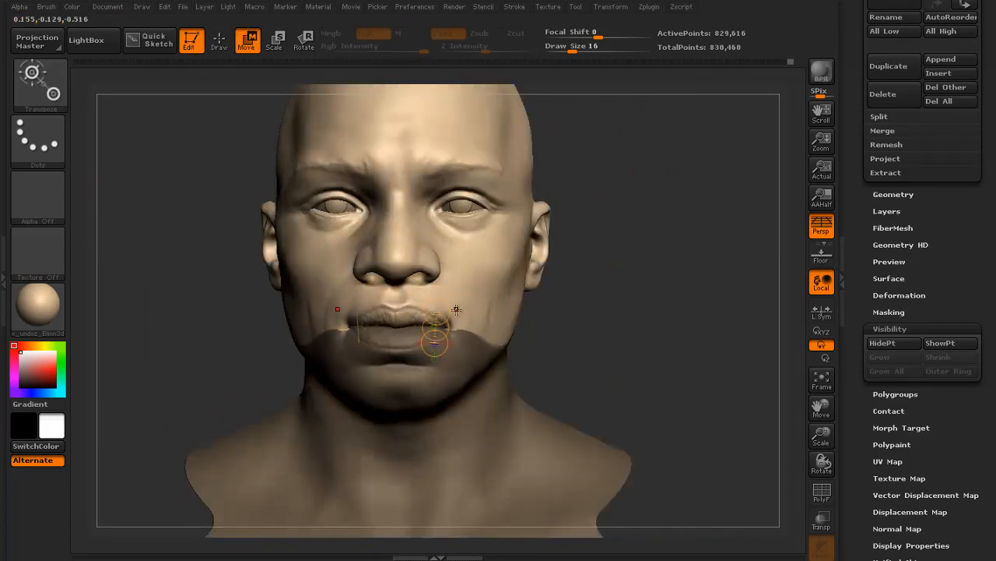
{"action": "left_click", "coordinate": [895, 343]}
{"action": "left_click_drag", "start_coordinate": [664, 334], "coordinate": [678, 311], "text": "alt"}
{"action": "mouse_move", "coordinate": [677, 312]}
{"action": "left_mouse_down"}
{"action": "mouse_move", "coordinate": [716, 371]}
{"action": "mouse_move", "coordinate": [646, 405]}
{"action": "left_mouse_up"}
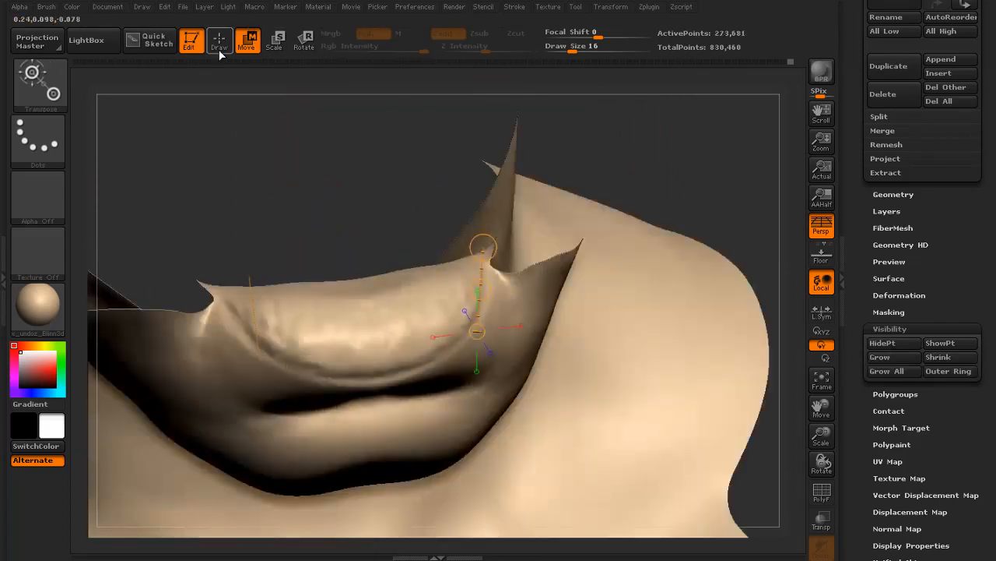
{"action": "left_click", "coordinate": [220, 47]}
- Sculpt the inner part of the isolated lower lip with the Clay brush at draw size 20
{"action": "left_click_drag", "start_coordinate": [366, 171], "coordinate": [421, 179]}
{"action": "key", "text": "s"}
{"action": "left_click_drag", "start_coordinate": [429, 288], "coordinate": [433, 288]}
{"action": "left_click_drag", "start_coordinate": [346, 186], "coordinate": [401, 198]}
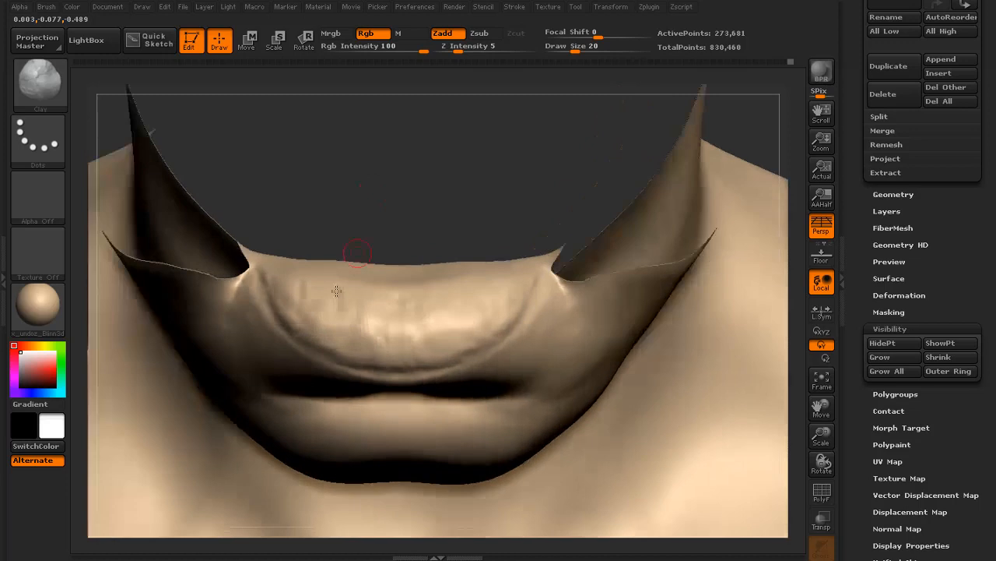
- Build up and even out the lower lip with the Clay brush at draw sizes 39 and 22
{"action": "key", "text": "s"}
{"action": "left_click_drag", "start_coordinate": [307, 314], "coordinate": [315, 314]}
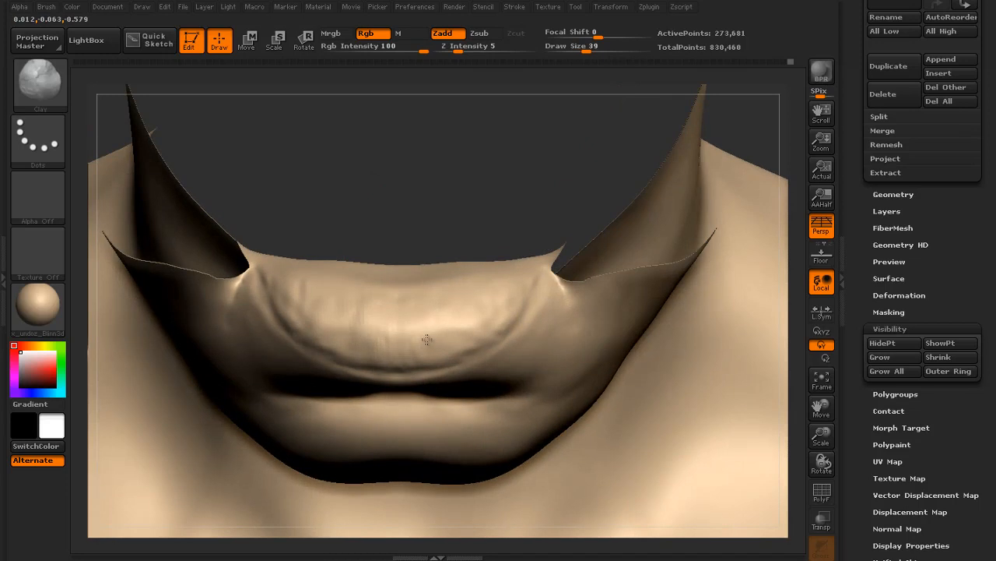
{"action": "left_click_drag", "start_coordinate": [426, 339], "coordinate": [430, 338]}
{"action": "key", "text": "s"}
{"action": "left_click", "coordinate": [489, 300]}
{"action": "left_click_drag", "start_coordinate": [495, 335], "coordinate": [530, 277]}
{"action": "left_click_drag", "start_coordinate": [222, 159], "coordinate": [139, 125]}
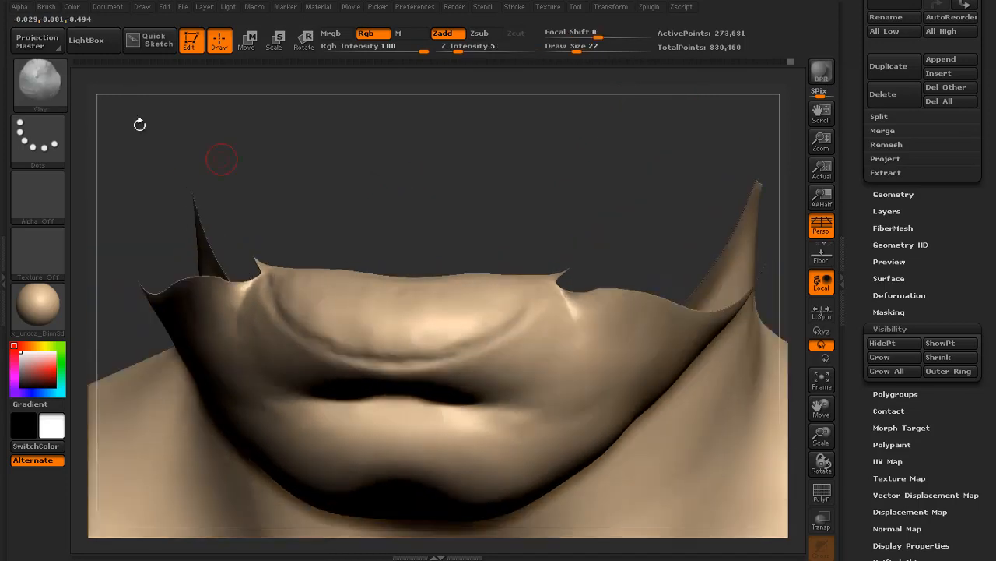
- Smooth the lower lip's outer edge and start vertical creases near its middle with the Standard brush at draw size 22
{"action": "key", "text": "b"}
{"action": "key", "text": "s"}
{"action": "key", "text": "t"}
{"action": "left_click_drag", "start_coordinate": [475, 199], "coordinate": [521, 241]}
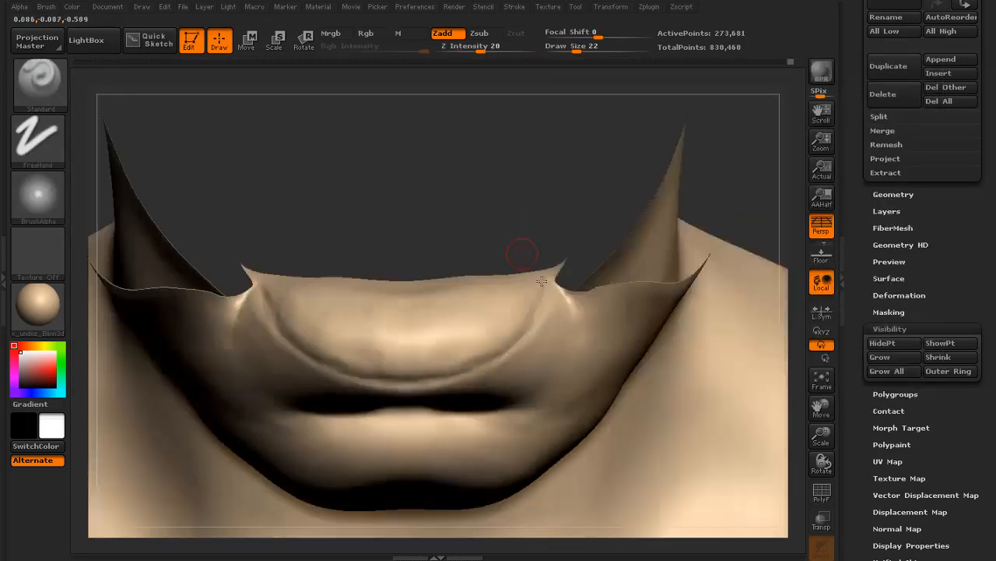
{"action": "left_click_drag", "start_coordinate": [543, 294], "coordinate": [534, 314], "text": "shift"}
{"action": "left_click_drag", "start_coordinate": [475, 175], "coordinate": [503, 203]}
{"action": "key", "text": "s"}
{"action": "left_click_drag", "start_coordinate": [467, 367], "coordinate": [475, 367]}
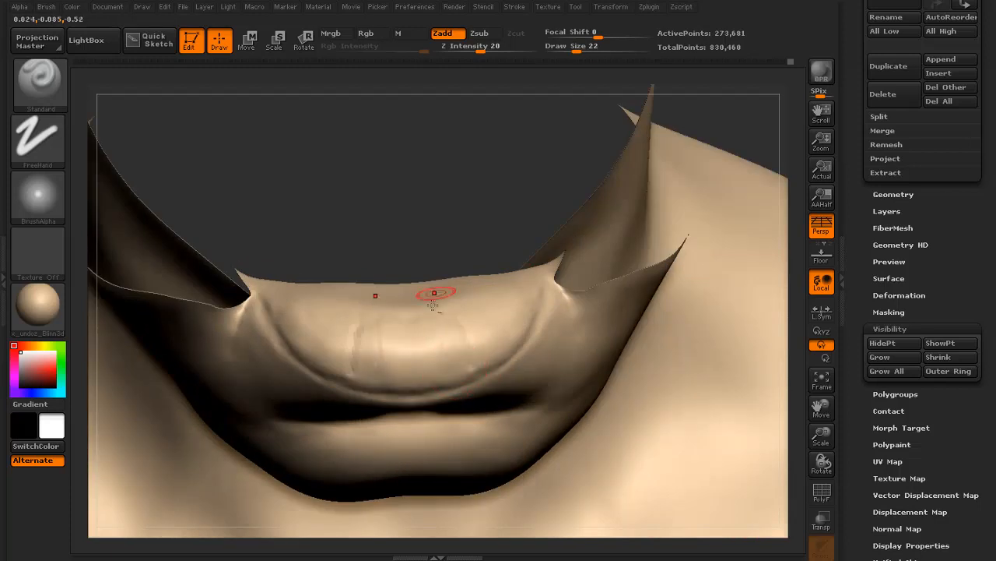
- Extend the vertical creases across the lower lip and smooth them at draw size 22
{"action": "left_click_drag", "start_coordinate": [487, 210], "coordinate": [515, 226]}
{"action": "left_click_drag", "start_coordinate": [460, 356], "coordinate": [461, 361], "text": "shift"}
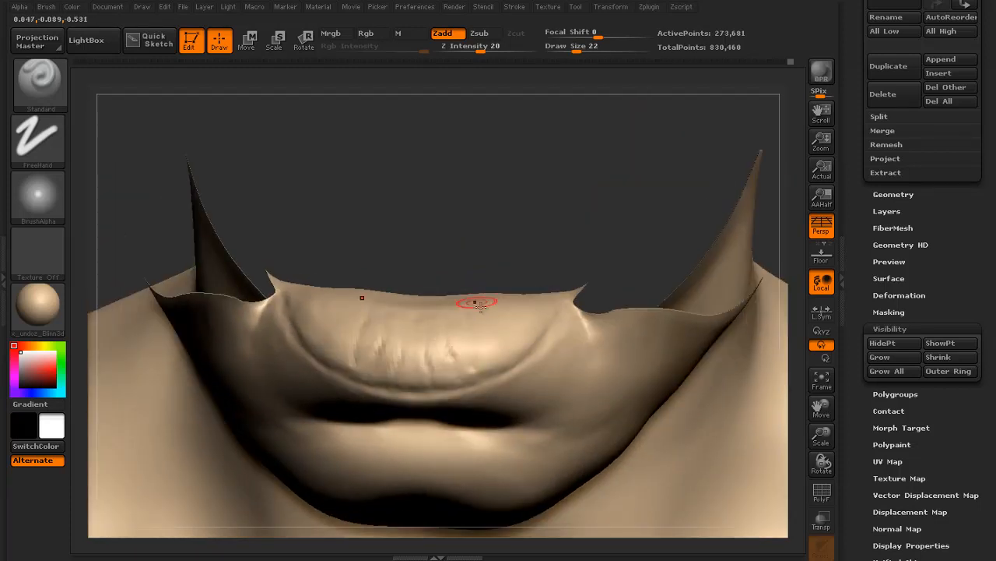
{"action": "left_click_drag", "start_coordinate": [481, 323], "coordinate": [486, 316]}
{"action": "mouse_move", "coordinate": [497, 222]}
{"action": "left_mouse_down"}
{"action": "mouse_move", "coordinate": [539, 247]}
{"action": "mouse_move", "coordinate": [390, 337]}
{"action": "left_mouse_up"}
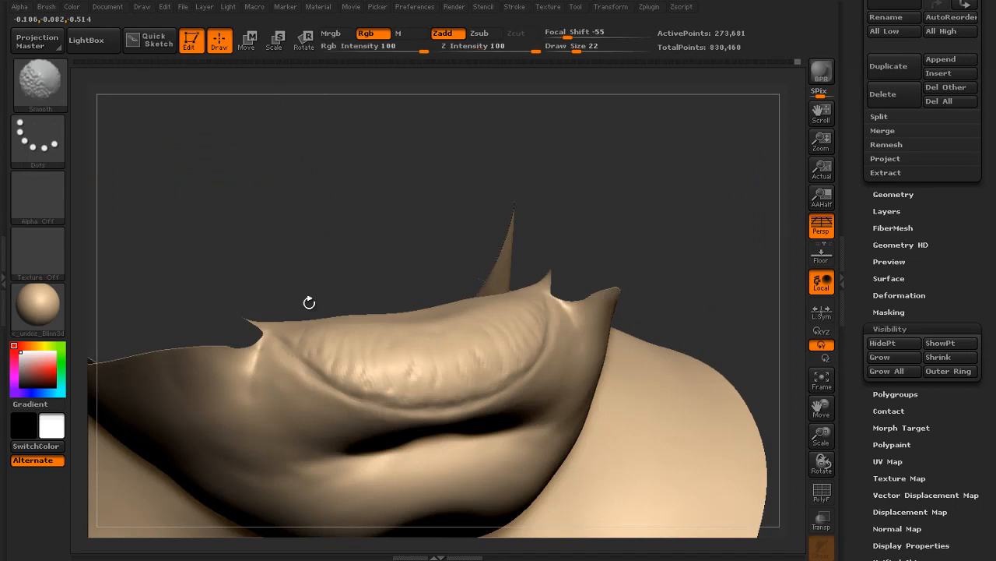
{"action": "mouse_move", "coordinate": [309, 300]}
{"action": "left_mouse_down", "text": "shift"}
{"action": "mouse_move", "coordinate": [293, 302]}
{"action": "mouse_move", "coordinate": [300, 336]}
{"action": "left_mouse_up", "text": "shift"}
{"action": "left_click_drag", "start_coordinate": [483, 257], "coordinate": [428, 272]}
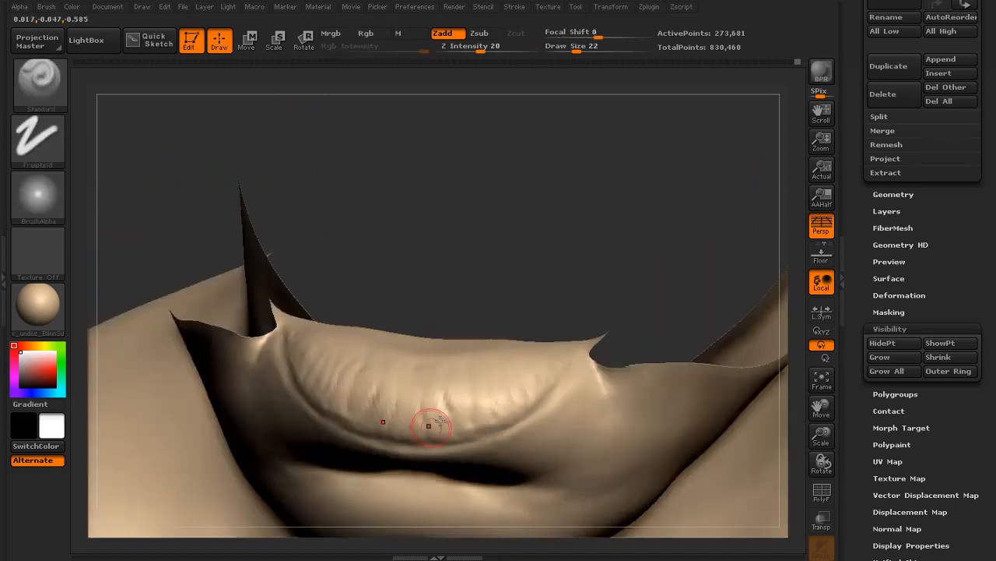
- Unhide the whole head and smooth the left and right ends of the lower lip's border at about draw size 24
{"action": "left_click", "coordinate": [487, 310], "text": "ctrl+shift"}
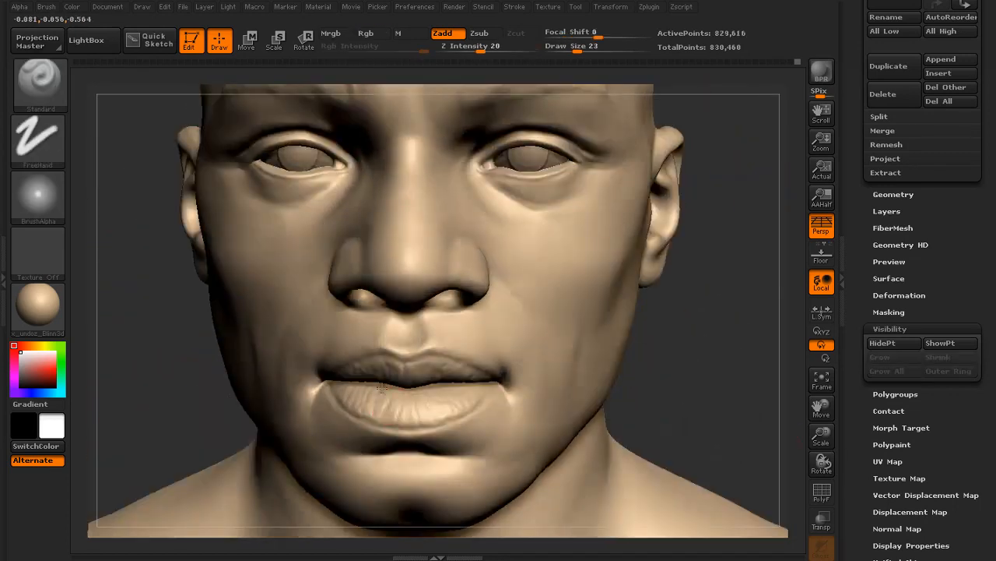
{"action": "mouse_move", "coordinate": [673, 369]}
{"action": "left_mouse_down"}
{"action": "mouse_move", "coordinate": [716, 366]}
{"action": "mouse_move", "coordinate": [716, 421]}
{"action": "mouse_move", "coordinate": [673, 390]}
{"action": "left_mouse_up"}
{"action": "key", "text": "s"}
{"action": "left_click", "coordinate": [441, 409]}
{"action": "left_click_drag", "start_coordinate": [520, 391], "coordinate": [534, 407], "text": "shift"}
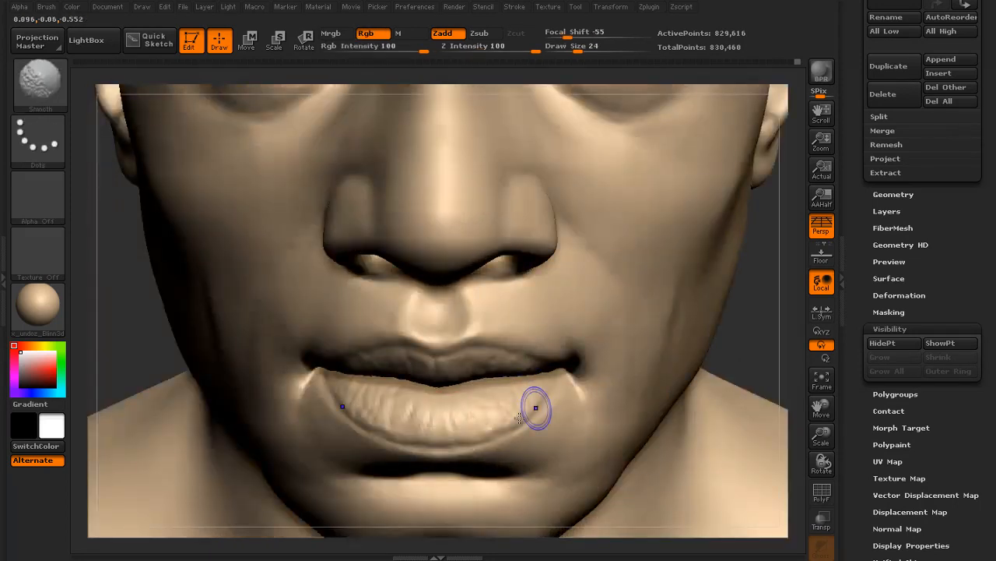
{"action": "key", "text": "bracketleft"}
{"action": "mouse_move", "coordinate": [341, 401]}
{"action": "left_mouse_down", "text": "shift"}
{"action": "mouse_move", "coordinate": [345, 387]}
{"action": "mouse_move", "coordinate": [352, 402]}
{"action": "left_mouse_up", "text": "shift"}
{"action": "mouse_move", "coordinate": [593, 377]}
{"action": "left_mouse_down"}
{"action": "mouse_move", "coordinate": [661, 416]}
{"action": "mouse_move", "coordinate": [639, 404]}
{"action": "left_mouse_up"}
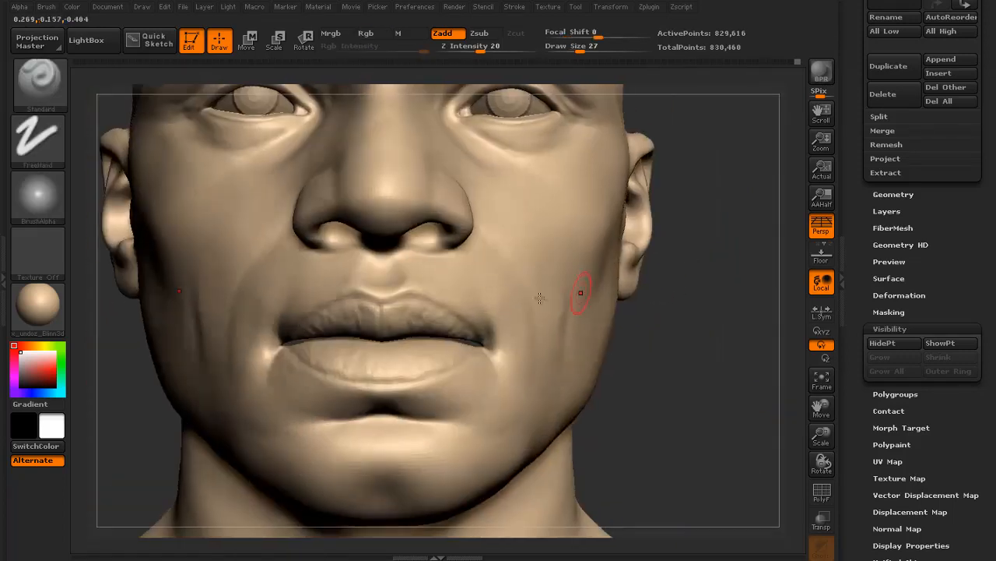
- Isolate the lower lip and jaw with a Transpose topological mask, hiding the upper part of the face
{"action": "key", "text": "w"}
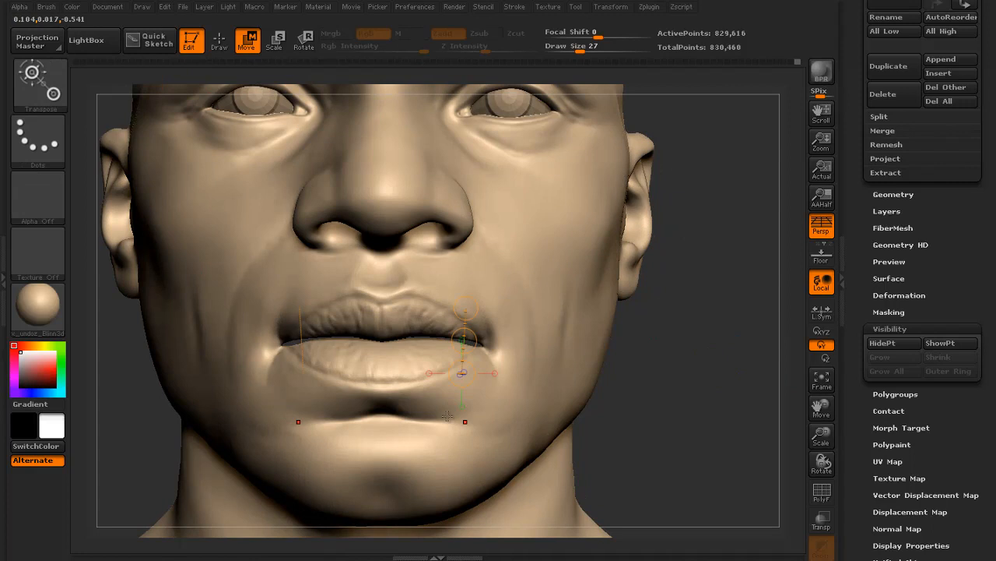
{"action": "left_click_drag", "start_coordinate": [405, 406], "coordinate": [430, 301], "text": "ctrl"}
{"action": "left_click", "coordinate": [892, 342]}
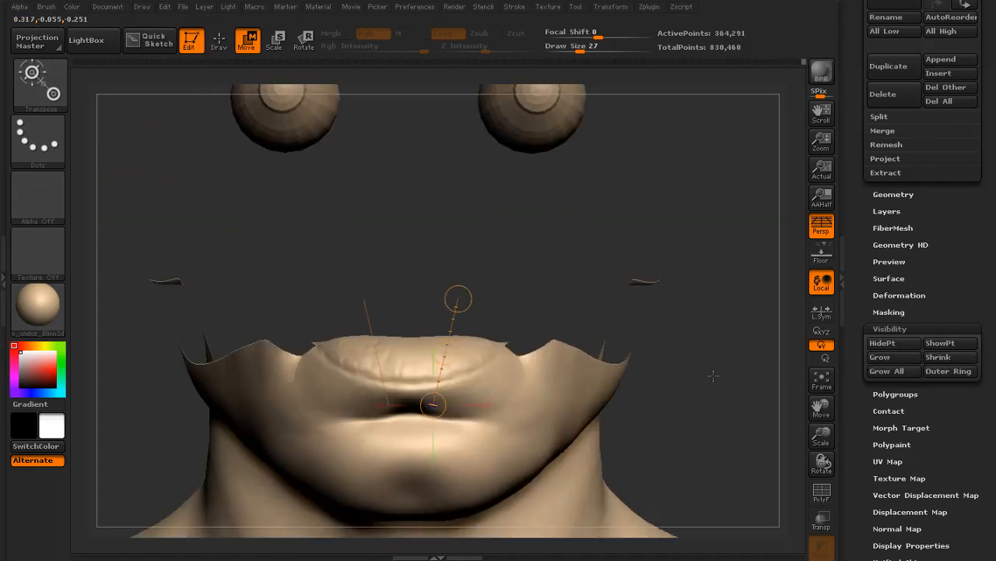
- Shape the lower lip's middle with the Standard brush and its upper edge with the Move brush at draw size 44, and unhide the head
{"action": "key", "text": "b"}
{"action": "key", "text": "s"}
{"action": "key", "text": "t"}
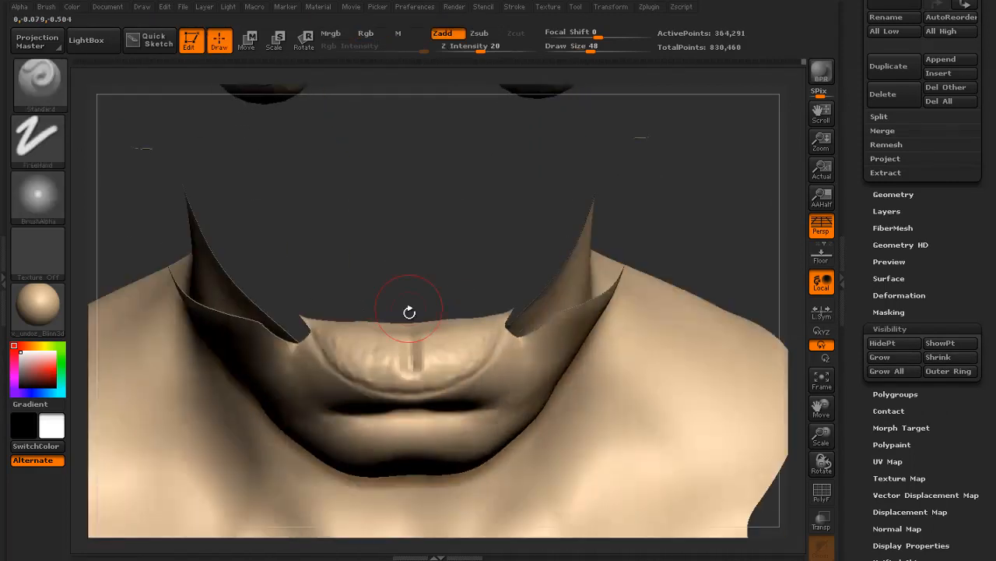
{"action": "key", "text": "["}
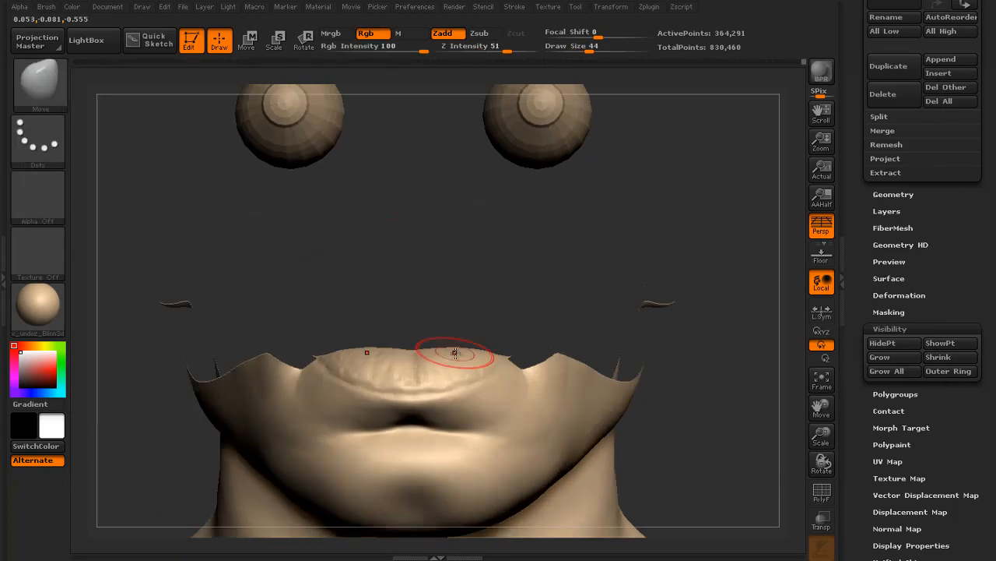
{"action": "left_click_drag", "start_coordinate": [424, 331], "coordinate": [456, 334]}
{"action": "left_click_drag", "start_coordinate": [670, 347], "coordinate": [687, 323]}
{"action": "left_click", "coordinate": [641, 347], "text": "ctrl+shift"}
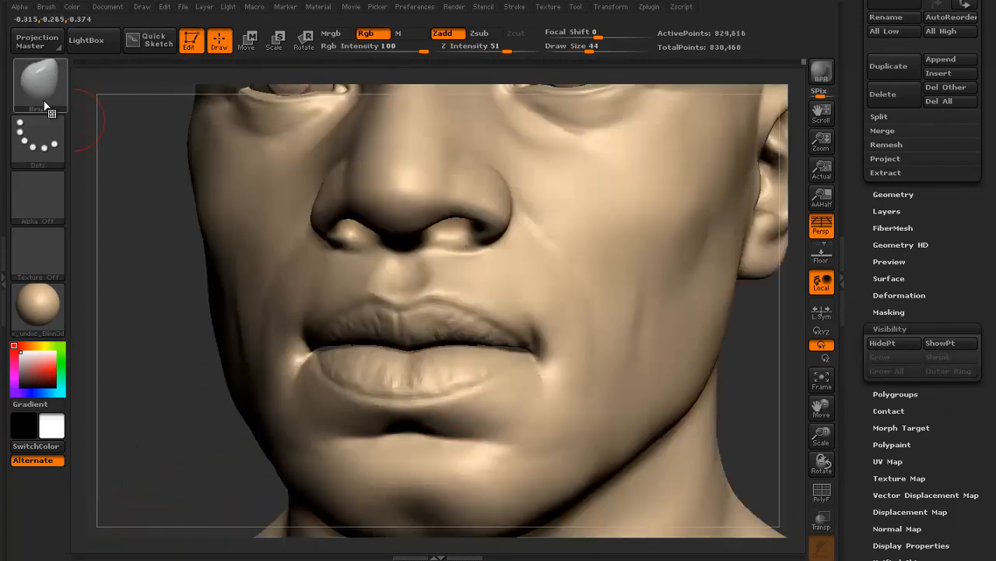
- Refine the lower lip with the Clay brush at draw size 17
{"action": "key", "text": "b"}
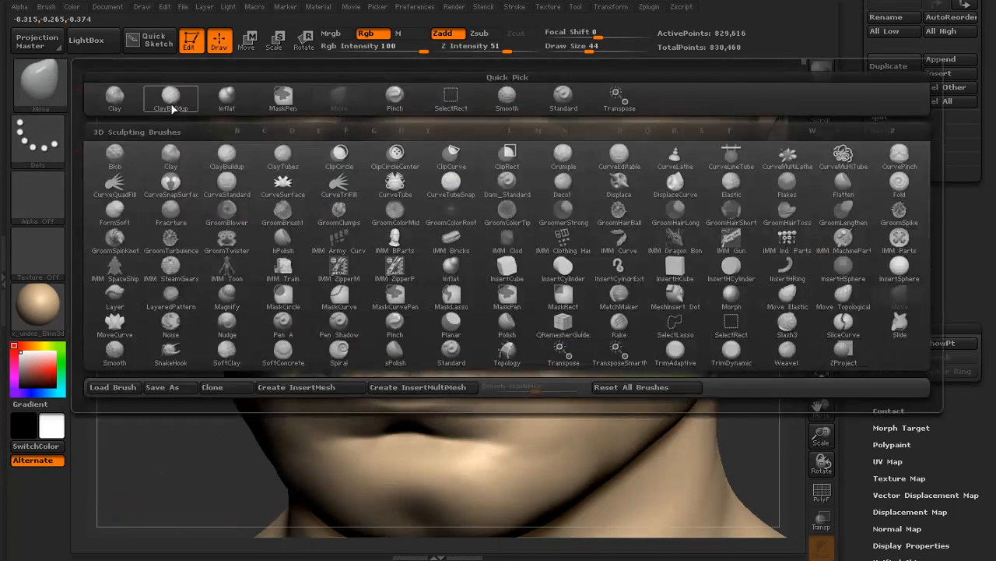
{"action": "key", "text": "c"}
{"action": "key", "text": "l"}
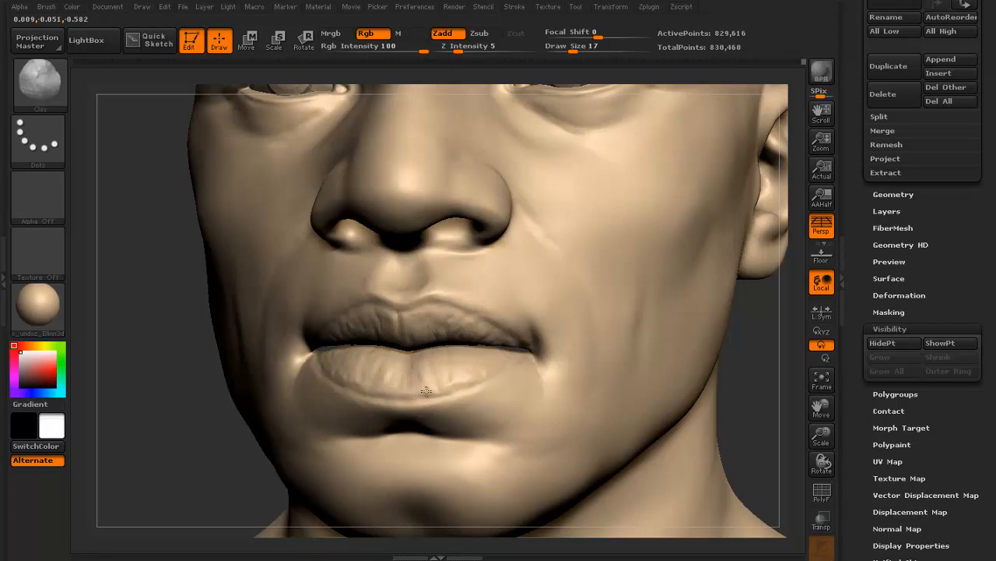
{"action": "left_click_drag", "start_coordinate": [183, 413], "coordinate": [329, 415]}
{"action": "left_click_drag", "start_coordinate": [615, 373], "coordinate": [557, 373], "text": "alt"}
{"action": "left_click_drag", "start_coordinate": [299, 342], "coordinate": [467, 342]}
- Drop the head one subdivision level and work the upper eyelid fold with the Clay brush at draw size 39
{"action": "left_click_drag", "start_coordinate": [537, 382], "coordinate": [623, 374]}
{"action": "left_click_drag", "start_coordinate": [257, 269], "coordinate": [198, 267]}
{"action": "left_click_drag", "start_coordinate": [167, 413], "coordinate": [320, 343], "text": "alt"}
{"action": "left_click_drag", "start_coordinate": [611, 409], "coordinate": [662, 354], "text": "alt"}
{"action": "left_click_drag", "start_coordinate": [661, 268], "coordinate": [629, 281], "text": "alt"}
{"action": "left_click_drag", "start_coordinate": [787, 77], "coordinate": [718, 207], "text": "alt"}
{"action": "left_click_drag", "start_coordinate": [771, 169], "coordinate": [734, 176]}
{"action": "left_click", "coordinate": [41, 81]}
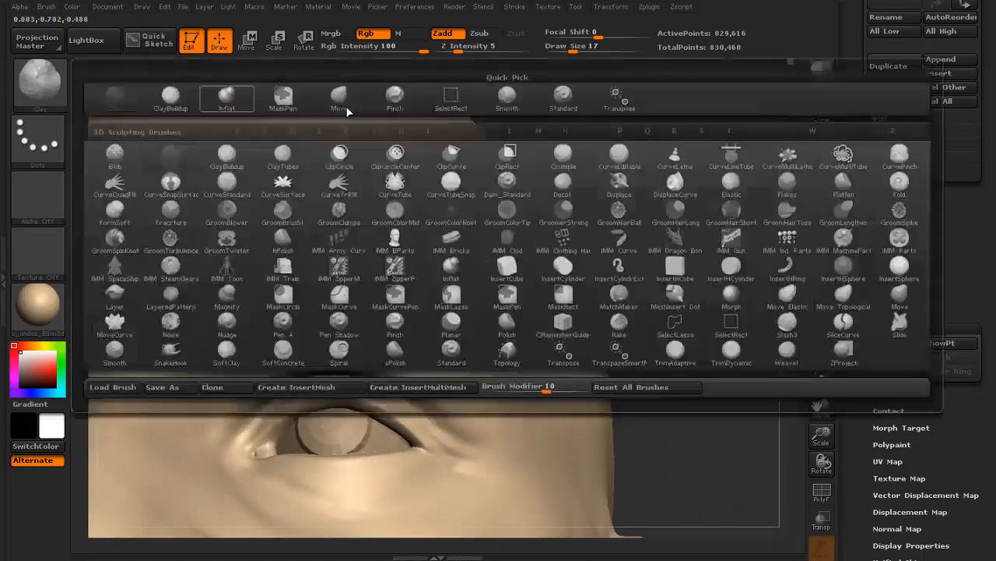
{"action": "key", "text": "s"}
{"action": "left_click_drag", "start_coordinate": [257, 383], "coordinate": [456, 420]}
{"action": "key", "text": "shift+d"}
{"action": "key", "text": "shift+d"}
{"action": "key", "text": "d"}
{"action": "key", "text": "bracketright"}
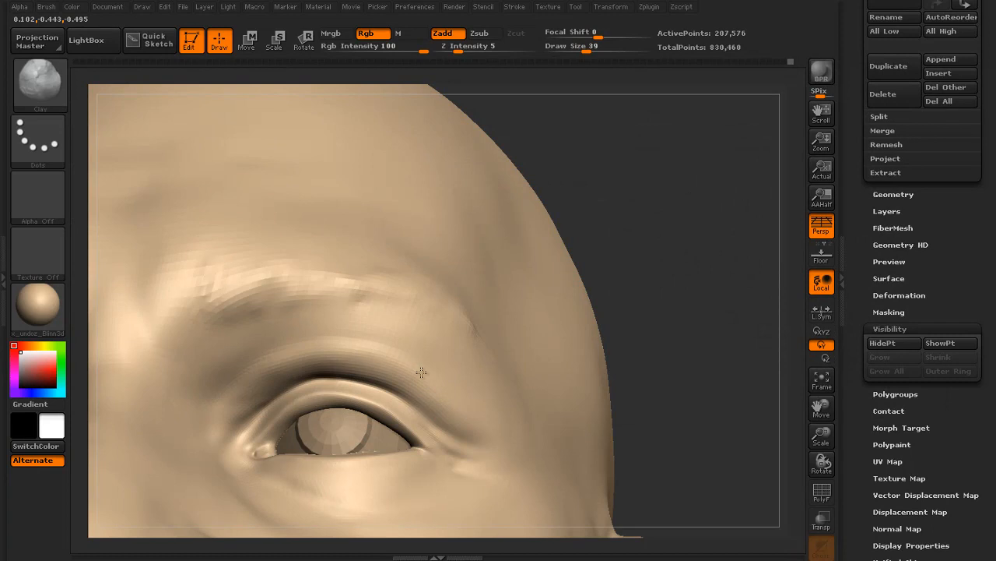
- Carve a deeper crease above the upper eyelid with the Standard brush at draw size 39
{"action": "key", "text": "b"}
{"action": "left_click", "coordinate": [451, 353]}
{"action": "mouse_move", "coordinate": [456, 427]}
{"action": "left_mouse_down"}
{"action": "mouse_move", "coordinate": [390, 387]}
{"action": "mouse_move", "coordinate": [305, 379]}
{"action": "left_mouse_up"}
{"action": "left_click", "coordinate": [471, 50]}
{"action": "mouse_move", "coordinate": [242, 417]}
{"action": "left_mouse_down", "text": "alt"}
{"action": "mouse_move", "coordinate": [391, 385]}
{"action": "mouse_move", "coordinate": [477, 438]}
{"action": "mouse_move", "coordinate": [364, 377]}
{"action": "mouse_move", "coordinate": [290, 380]}
{"action": "mouse_move", "coordinate": [338, 368]}
{"action": "left_mouse_up", "text": "alt"}
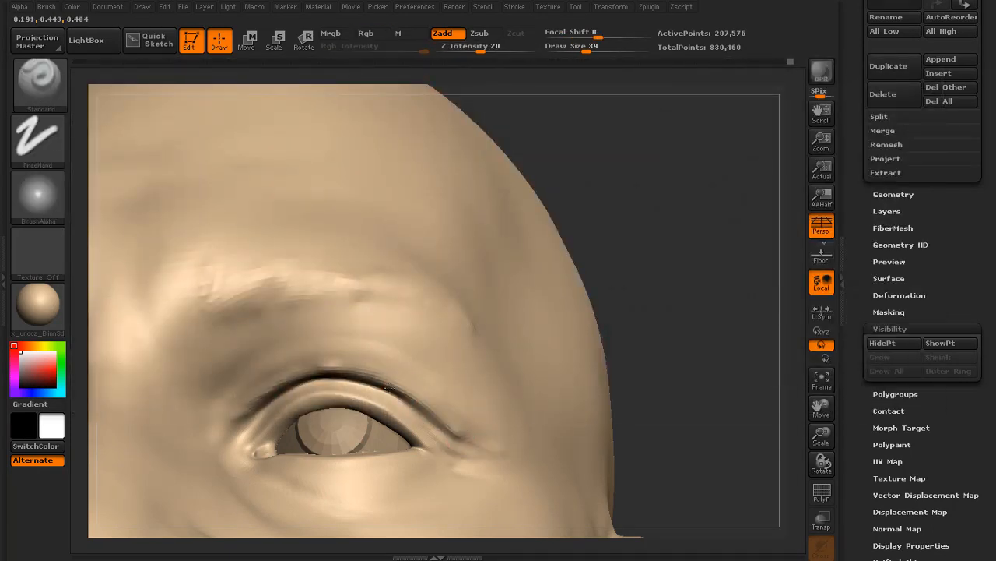
- Smooth the upper eyelid crease from the inner to the outer eye corner at draw size 29
{"action": "key", "text": "bracketleft"}
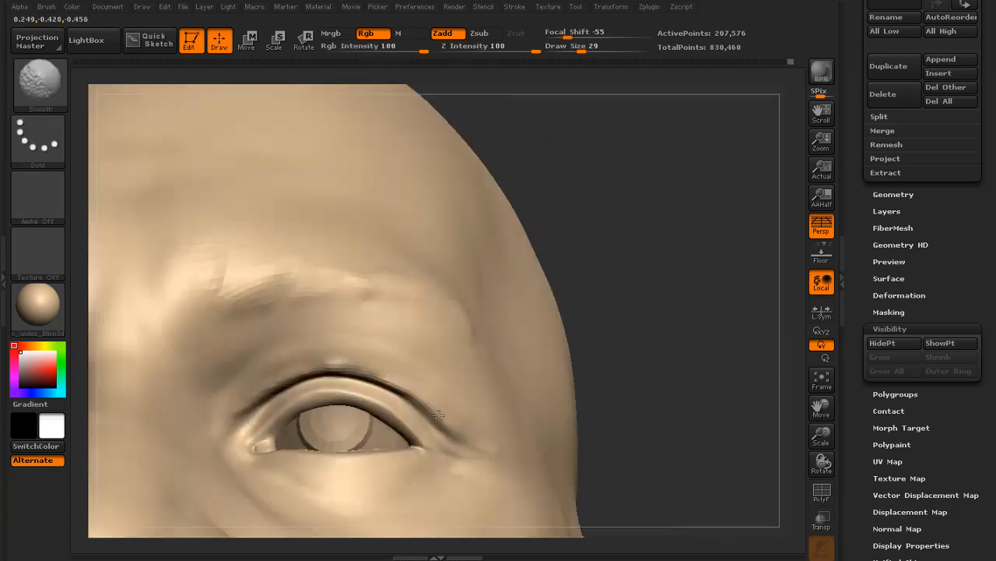
{"action": "mouse_move", "coordinate": [438, 415]}
{"action": "left_mouse_down", "text": "shift"}
{"action": "mouse_move", "coordinate": [374, 370]}
{"action": "mouse_move", "coordinate": [321, 369]}
{"action": "left_mouse_up", "text": "shift"}
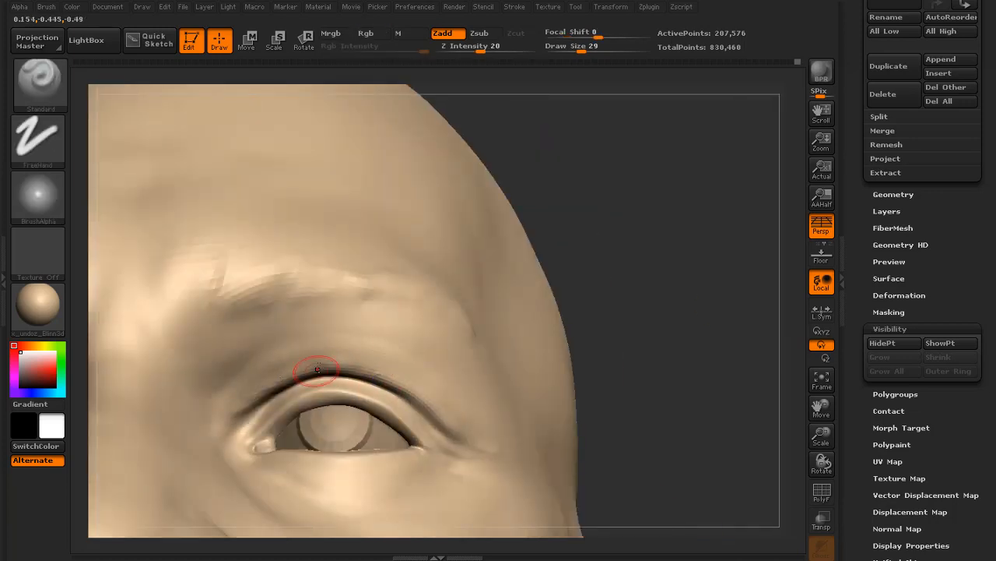
{"action": "mouse_move", "coordinate": [257, 395]}
{"action": "left_mouse_down", "text": "shift"}
{"action": "mouse_move", "coordinate": [366, 370]}
{"action": "mouse_move", "coordinate": [441, 413]}
{"action": "left_mouse_up", "text": "shift"}
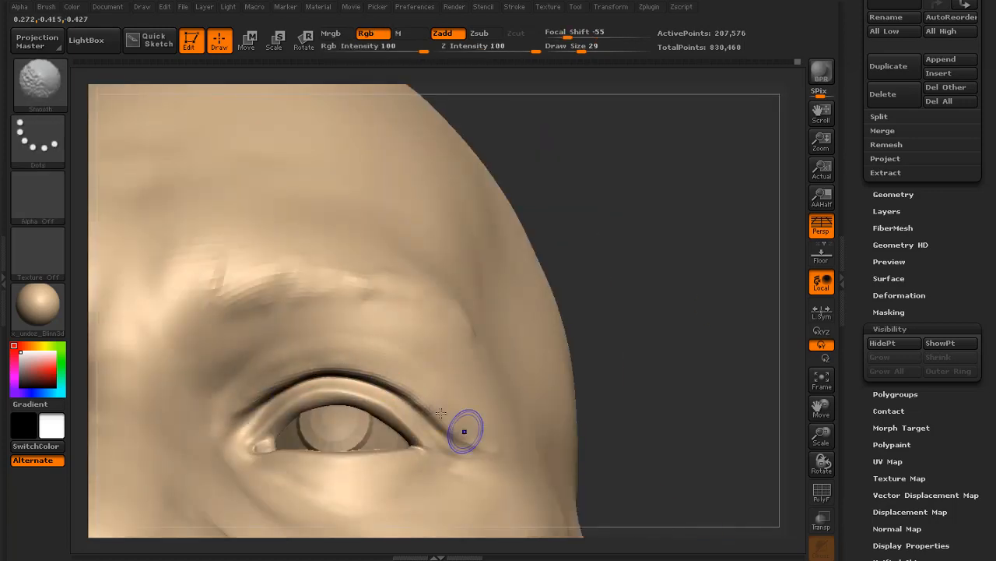
{"action": "left_click_drag", "start_coordinate": [586, 373], "coordinate": [422, 367]}
{"action": "left_click_drag", "start_coordinate": [745, 312], "coordinate": [662, 315]}
{"action": "left_click_drag", "start_coordinate": [450, 394], "coordinate": [467, 401], "text": "shift"}
{"action": "left_click", "coordinate": [42, 83]}
{"action": "left_click", "coordinate": [97, 103]}
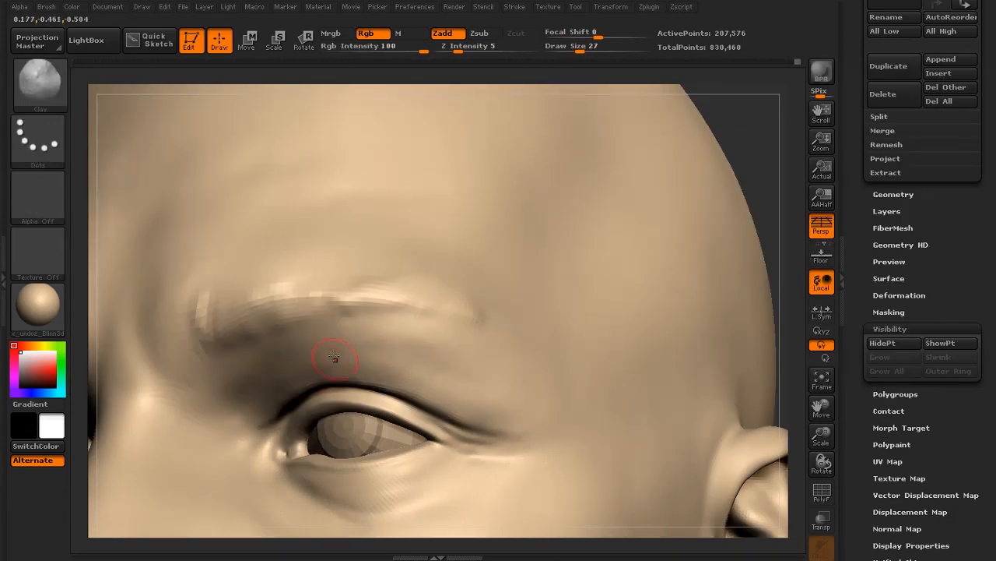
{"action": "left_click_drag", "start_coordinate": [191, 333], "coordinate": [112, 319]}
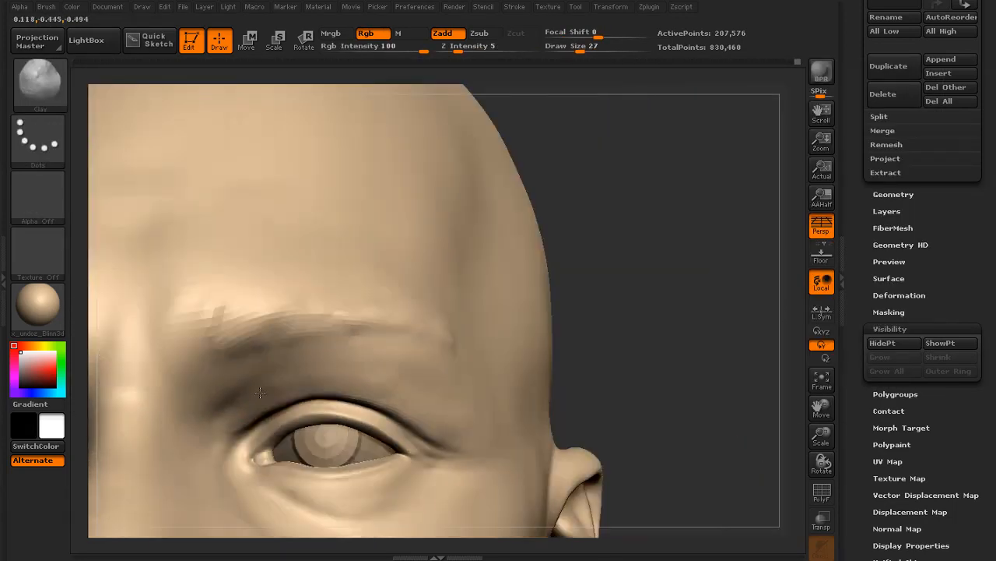
- Set the Standard brush to no alpha and draw size 37, and smooth the skin above the outer upper eyelid
{"action": "left_click", "coordinate": [42, 83]}
{"action": "left_click", "coordinate": [564, 99]}
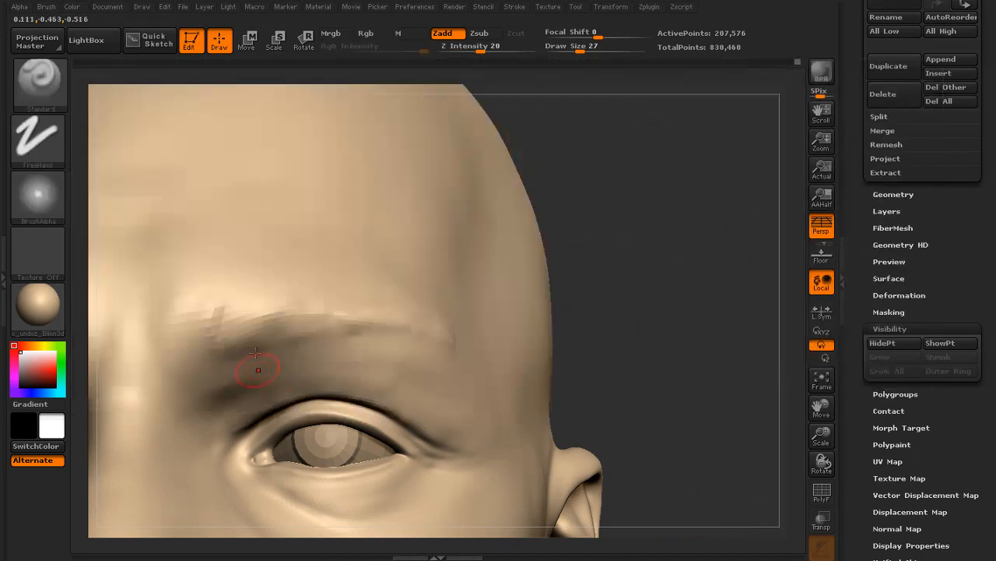
{"action": "left_click", "coordinate": [39, 199]}
{"action": "left_click", "coordinate": [111, 205]}
{"action": "key", "text": "s"}
{"action": "left_click", "coordinate": [277, 389]}
{"action": "mouse_move", "coordinate": [269, 390]}
{"action": "left_mouse_down", "text": "alt"}
{"action": "mouse_move", "coordinate": [227, 421]}
{"action": "mouse_move", "coordinate": [221, 394]}
{"action": "mouse_move", "coordinate": [260, 394]}
{"action": "mouse_move", "coordinate": [234, 400]}
{"action": "left_mouse_up", "text": "alt"}
{"action": "key", "text": "ctrl+z"}
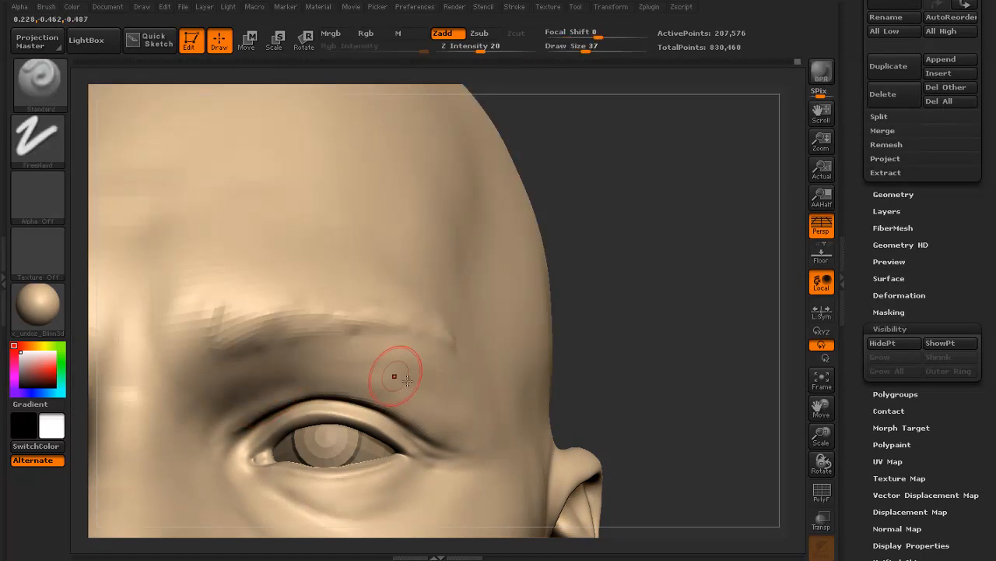
{"action": "left_click_drag", "start_coordinate": [415, 382], "coordinate": [401, 369], "text": "shift"}
- Reduce the draw size to 12 and smooth the end of the eyelid crease at the outer eye corner
{"action": "key", "text": "f"}
{"action": "left_click_drag", "start_coordinate": [606, 252], "coordinate": [652, 255]}
{"action": "left_click_drag", "start_coordinate": [652, 256], "coordinate": [631, 384], "text": "alt"}
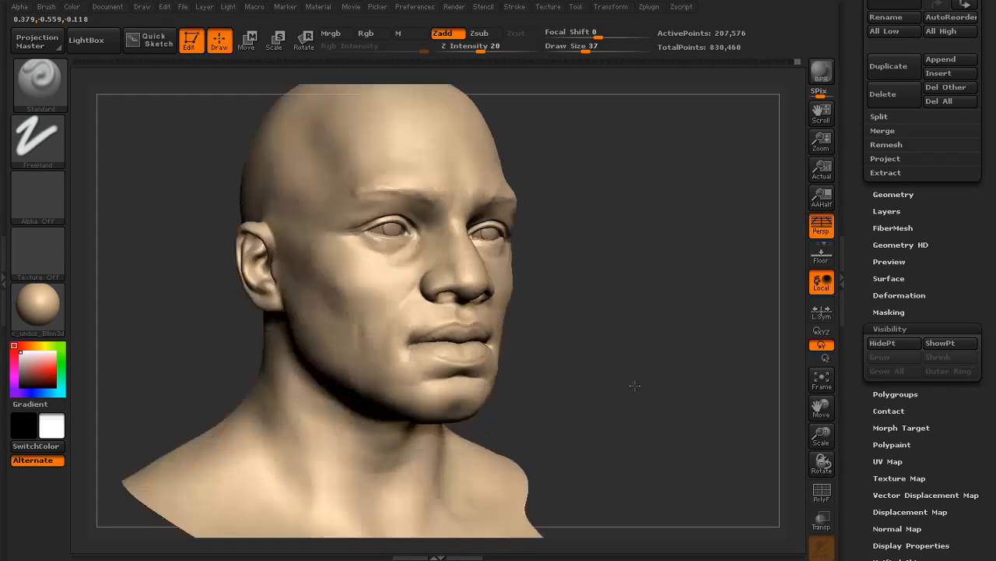
{"action": "left_click_drag", "start_coordinate": [658, 292], "coordinate": [644, 405], "text": "alt"}
{"action": "left_click_drag", "start_coordinate": [788, 183], "coordinate": [724, 187]}
{"action": "left_click_drag", "start_coordinate": [724, 187], "coordinate": [720, 249], "text": "alt"}
{"action": "key", "text": "s"}
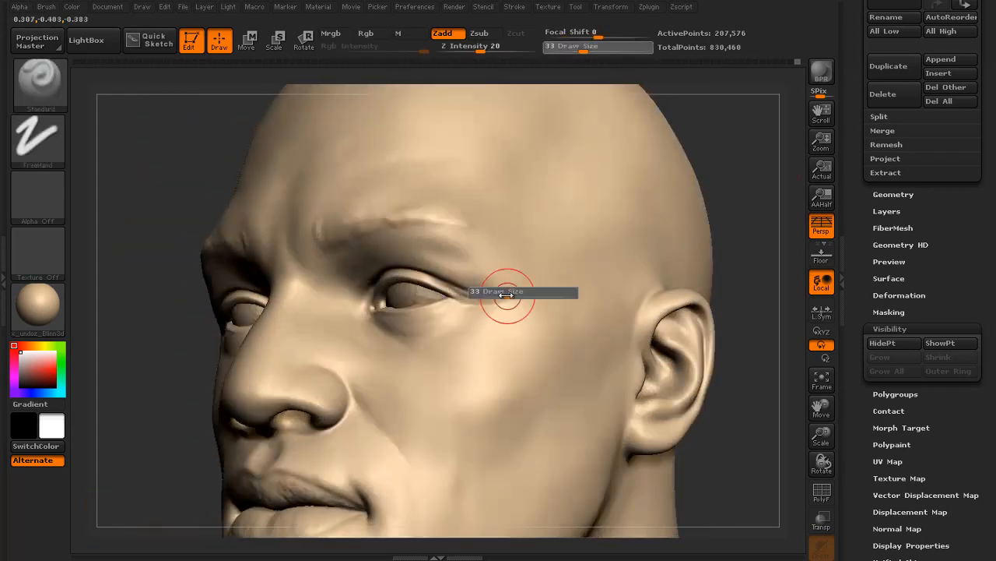
{"action": "left_click_drag", "start_coordinate": [507, 291], "coordinate": [493, 296]}
{"action": "left_click_drag", "start_coordinate": [494, 296], "coordinate": [509, 286], "text": "shift"}
- Smooth the skin fold between the opposite eye's outer corner and the temple at draw size 12
{"action": "left_click_drag", "start_coordinate": [160, 356], "coordinate": [311, 347]}
{"action": "key", "text": "f"}
{"action": "left_click_drag", "start_coordinate": [634, 225], "coordinate": [661, 233]}
{"action": "left_click_drag", "start_coordinate": [661, 234], "coordinate": [589, 330], "text": "alt"}
{"action": "left_click_drag", "start_coordinate": [260, 291], "coordinate": [225, 276], "text": "shift"}
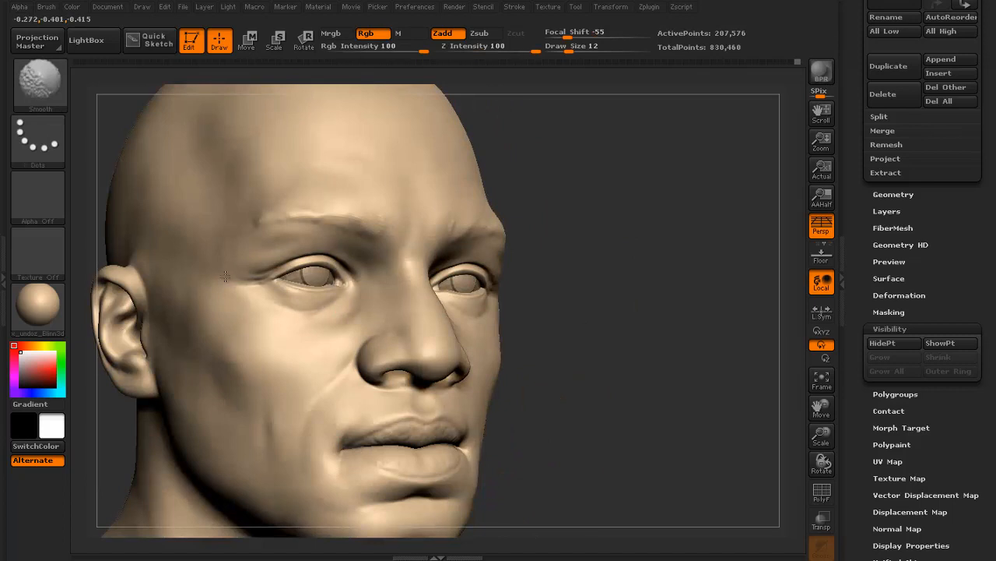
- Return to the higher subdivision level and smooth the lower edge of the under-eye bag and the eyebrow
{"action": "mouse_move", "coordinate": [615, 241]}
{"action": "left_mouse_down", "text": "alt"}
{"action": "mouse_move", "coordinate": [657, 311]}
{"action": "mouse_move", "coordinate": [697, 274]}
{"action": "left_mouse_up", "text": "alt"}
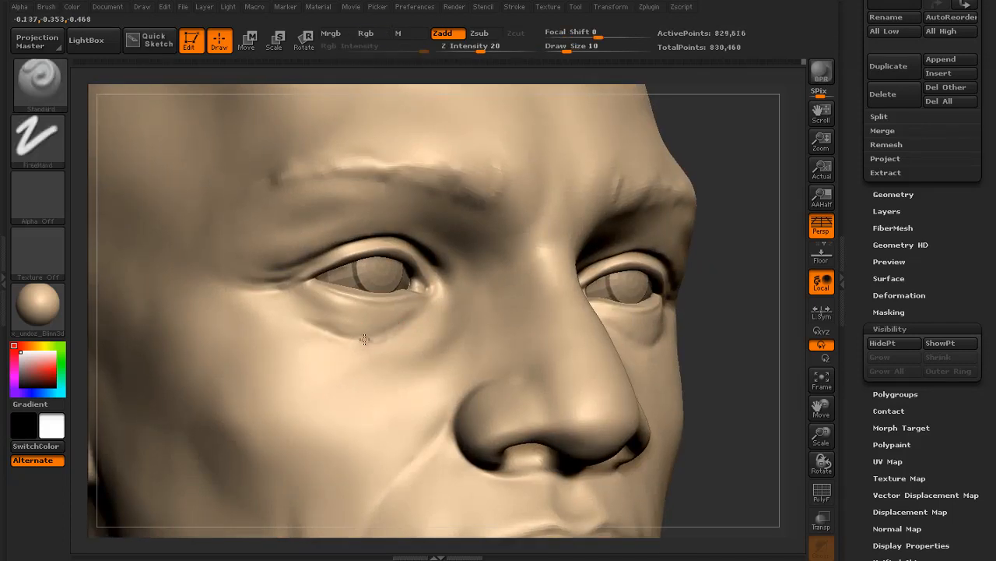
{"action": "left_click_drag", "start_coordinate": [380, 339], "coordinate": [413, 314], "text": "shift"}
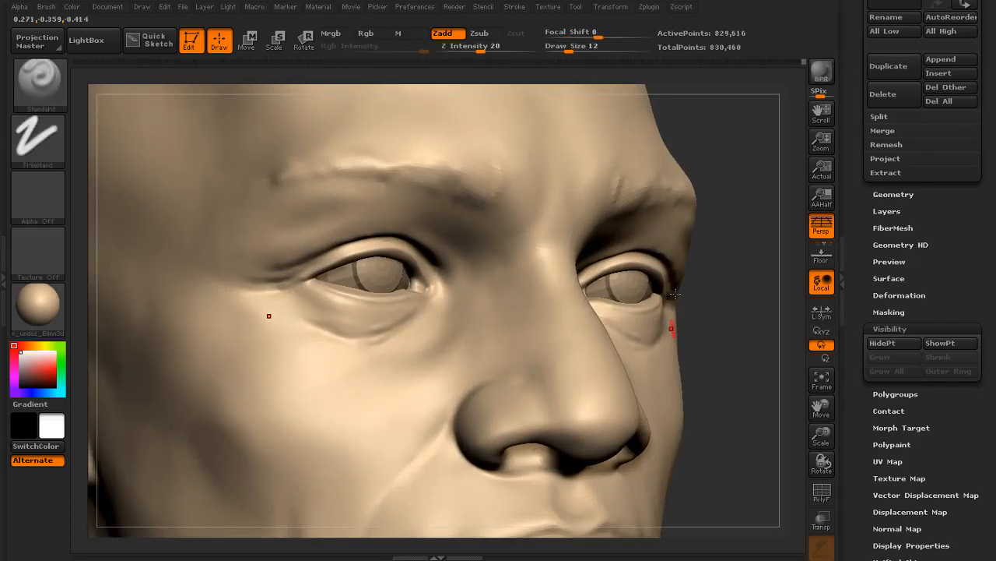
{"action": "key", "text": "f"}
{"action": "left_click_drag", "start_coordinate": [597, 311], "coordinate": [632, 347], "text": "alt"}
{"action": "left_click_drag", "start_coordinate": [345, 172], "coordinate": [345, 161], "text": "shift"}
- Sculpt fine wrinkles below the outer eye corner with the Standard brush at draw size 12 and soften them at draw size 10
{"action": "left_click_drag", "start_coordinate": [615, 179], "coordinate": [631, 267], "text": "alt"}
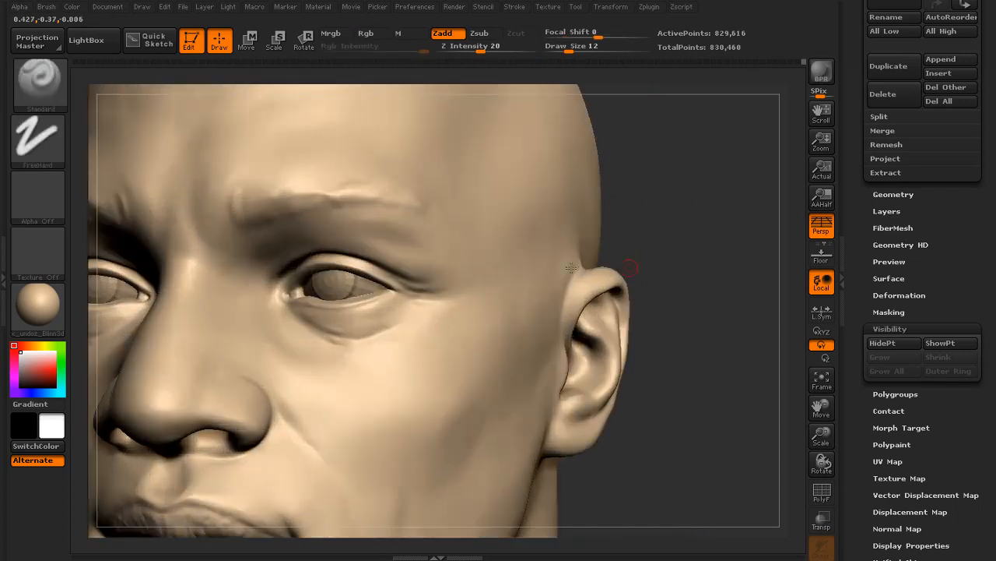
{"action": "left_click_drag", "start_coordinate": [462, 305], "coordinate": [414, 308], "text": "shift"}
{"action": "left_click_drag", "start_coordinate": [693, 300], "coordinate": [662, 290]}
{"action": "left_click_drag", "start_coordinate": [423, 316], "coordinate": [469, 320]}
{"action": "left_click_drag", "start_coordinate": [724, 274], "coordinate": [754, 280]}
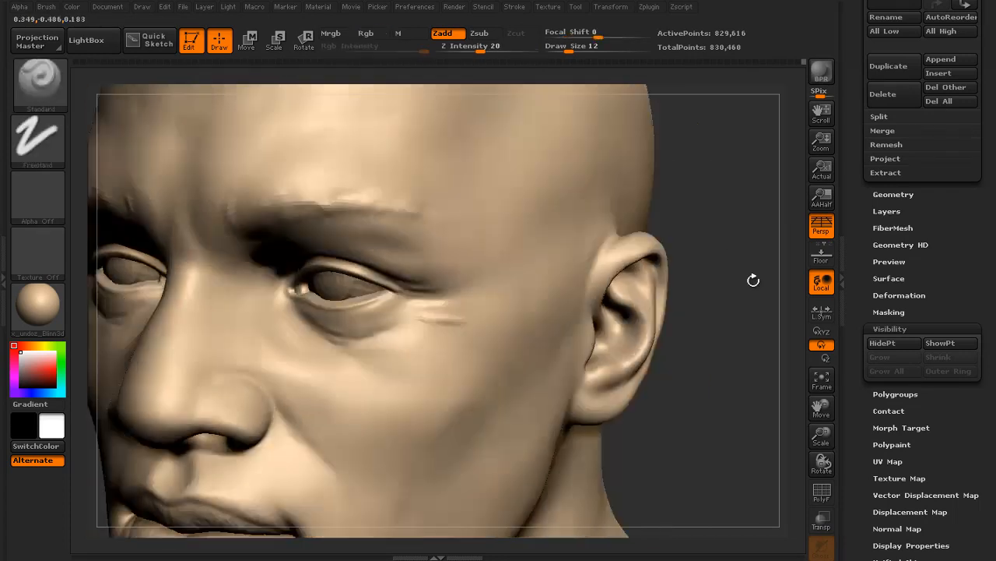
{"action": "left_click_drag", "start_coordinate": [445, 316], "coordinate": [469, 315]}
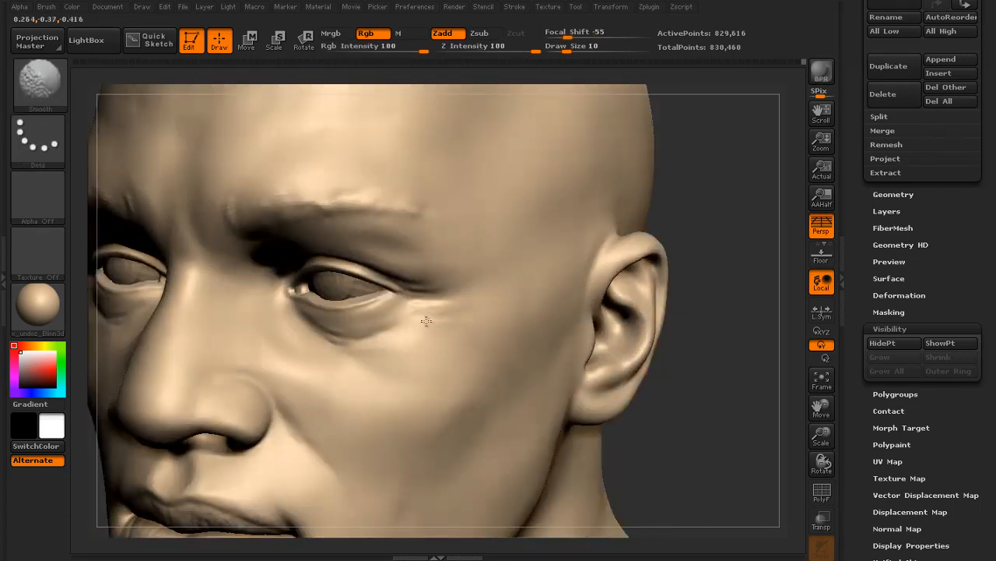
- Smooth the nasolabial fold running down from the nostril at draw size 10
{"action": "mouse_move", "coordinate": [701, 323]}
{"action": "left_mouse_down"}
{"action": "mouse_move", "coordinate": [747, 329]}
{"action": "mouse_move", "coordinate": [727, 360]}
{"action": "mouse_move", "coordinate": [730, 300]}
{"action": "mouse_move", "coordinate": [674, 304]}
{"action": "left_mouse_up"}
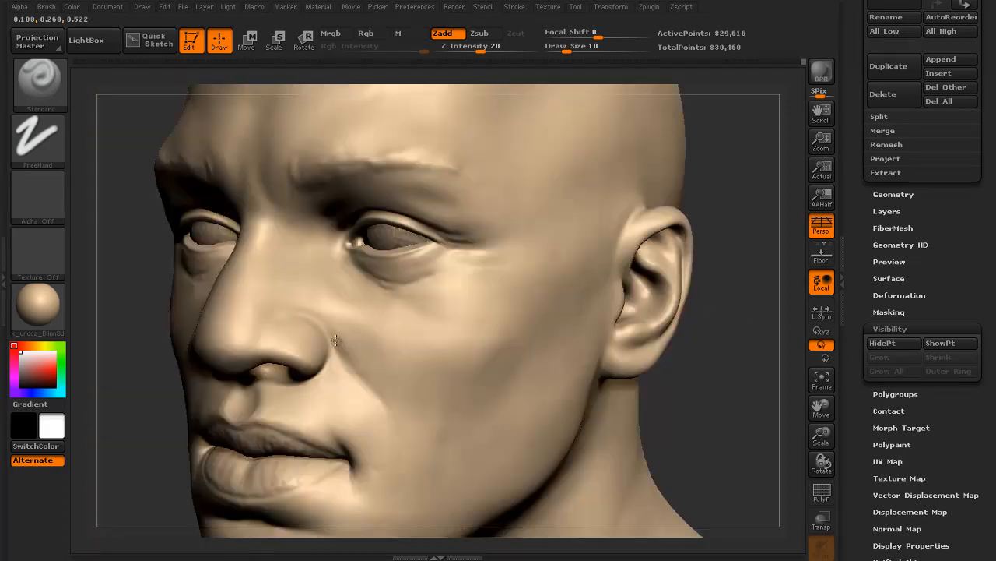
{"action": "mouse_move", "coordinate": [342, 355]}
{"action": "left_mouse_down", "text": "shift"}
{"action": "mouse_move", "coordinate": [400, 411]}
{"action": "mouse_move", "coordinate": [405, 434]}
{"action": "left_mouse_up", "text": "shift"}
{"action": "left_click_drag", "start_coordinate": [666, 389], "coordinate": [710, 389]}
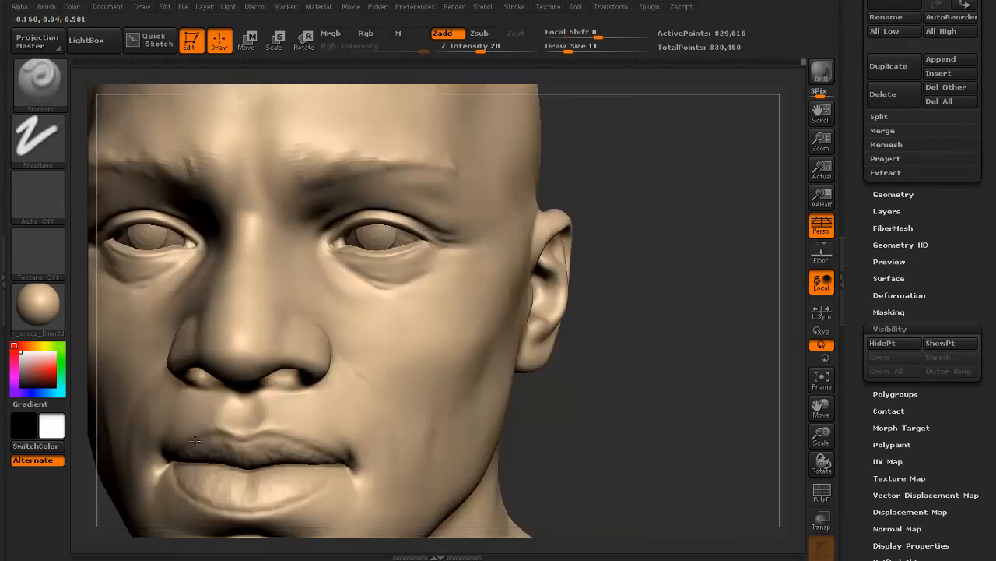
- Smooth the creases around the nostril wing and the side of the nose at draw size 11
{"action": "left_click_drag", "start_coordinate": [615, 384], "coordinate": [688, 376]}
{"action": "left_click_drag", "start_coordinate": [267, 351], "coordinate": [295, 330], "text": "shift"}
{"action": "mouse_move", "coordinate": [576, 329]}
{"action": "left_mouse_down"}
{"action": "mouse_move", "coordinate": [625, 322]}
{"action": "mouse_move", "coordinate": [572, 312]}
{"action": "mouse_move", "coordinate": [580, 362]}
{"action": "left_mouse_up"}
{"action": "key", "text": "shift"}
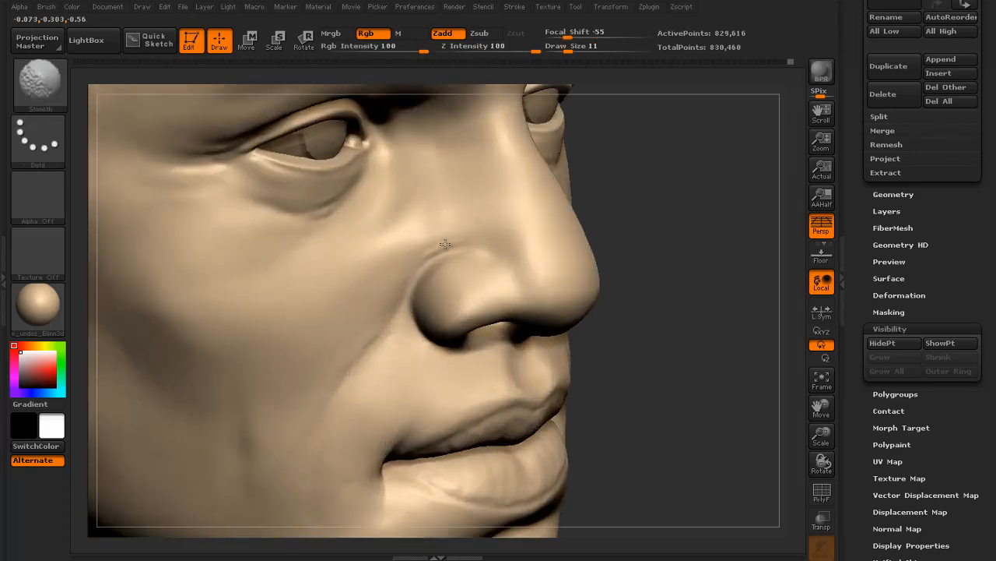
{"action": "mouse_move", "coordinate": [698, 293]}
{"action": "left_mouse_down", "text": "alt"}
{"action": "mouse_move", "coordinate": [649, 298]}
{"action": "mouse_move", "coordinate": [652, 322]}
{"action": "mouse_move", "coordinate": [520, 322]}
{"action": "left_mouse_up", "text": "alt"}
{"action": "key", "text": "shift"}
{"action": "key", "text": "shift"}
{"action": "mouse_move", "coordinate": [339, 337]}
{"action": "left_mouse_down", "text": "alt"}
{"action": "mouse_move", "coordinate": [324, 382]}
{"action": "mouse_move", "coordinate": [276, 314]}
{"action": "left_mouse_up", "text": "alt"}
- Raise wrinkles across the forehead with the Inflat brush and a soft alpha at Z Intensity 17, and smooth them at draw size 33
{"action": "left_click_drag", "start_coordinate": [184, 324], "coordinate": [180, 396]}
{"action": "key", "text": "s"}
{"action": "left_click", "coordinate": [400, 263]}
{"action": "left_click", "coordinate": [52, 188]}
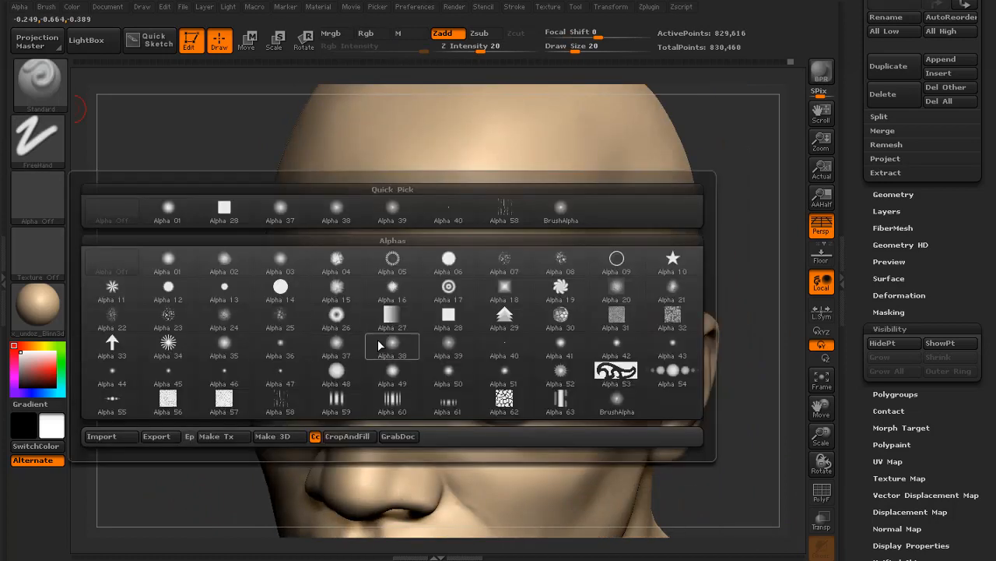
{"action": "left_click", "coordinate": [53, 90]}
{"action": "left_click", "coordinate": [227, 104]}
{"action": "left_click", "coordinate": [50, 192]}
{"action": "left_click", "coordinate": [388, 342]}
{"action": "key", "text": "s"}
{"action": "left_click", "coordinate": [444, 252]}
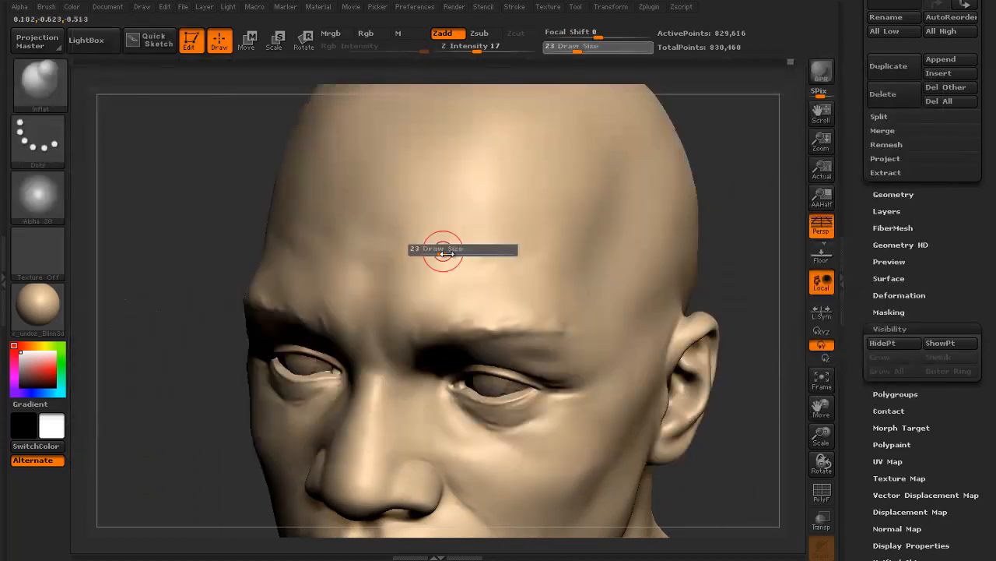
{"action": "mouse_move", "coordinate": [492, 265]}
{"action": "left_mouse_down"}
{"action": "mouse_move", "coordinate": [464, 270]}
{"action": "mouse_move", "coordinate": [561, 260]}
{"action": "left_mouse_up"}
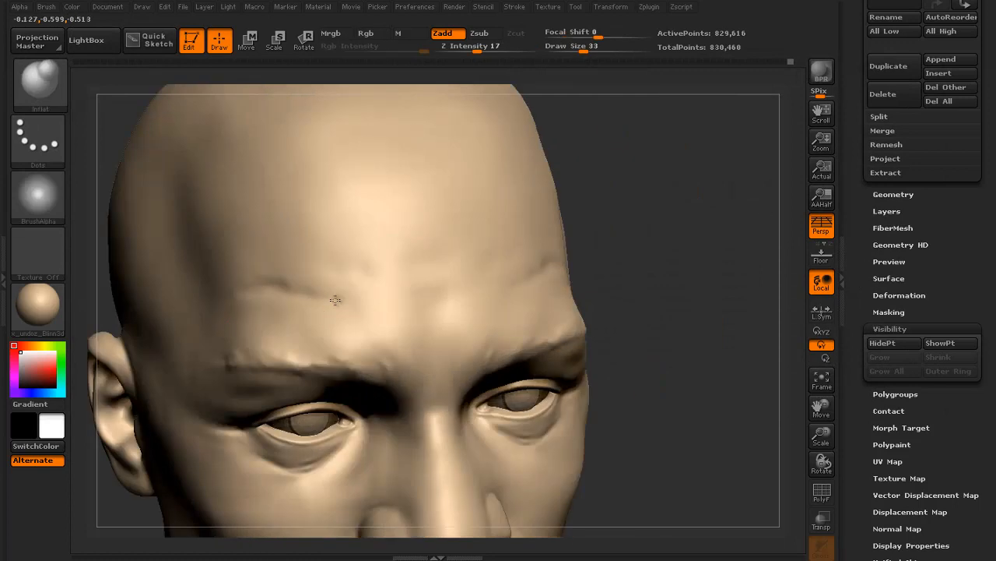
{"action": "key", "text": "shift"}
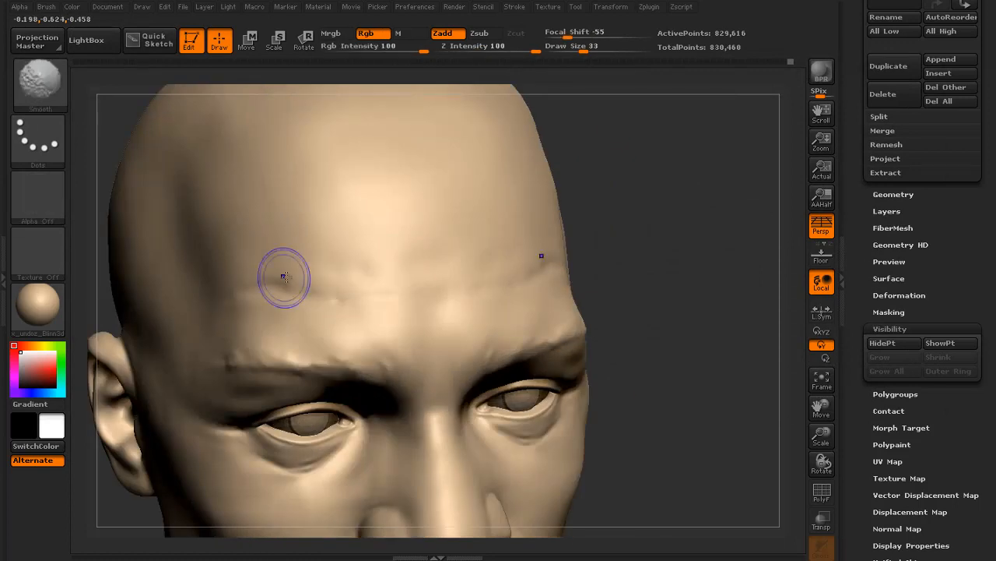
- Raise wrinkles across the middle and upper forehead with the Inflat brush at draw size 21 and soften them
{"action": "left_click_drag", "start_coordinate": [351, 295], "coordinate": [240, 297], "text": "alt"}
{"action": "left_click_drag", "start_coordinate": [311, 294], "coordinate": [265, 282], "text": "shift"}
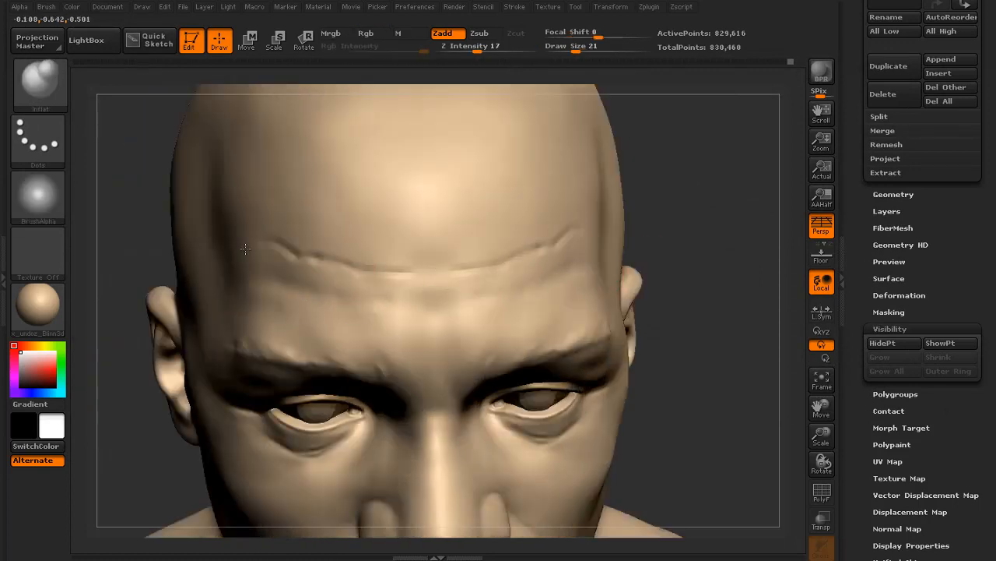
{"action": "key", "text": "shift"}
{"action": "left_click_drag", "start_coordinate": [461, 230], "coordinate": [413, 234]}
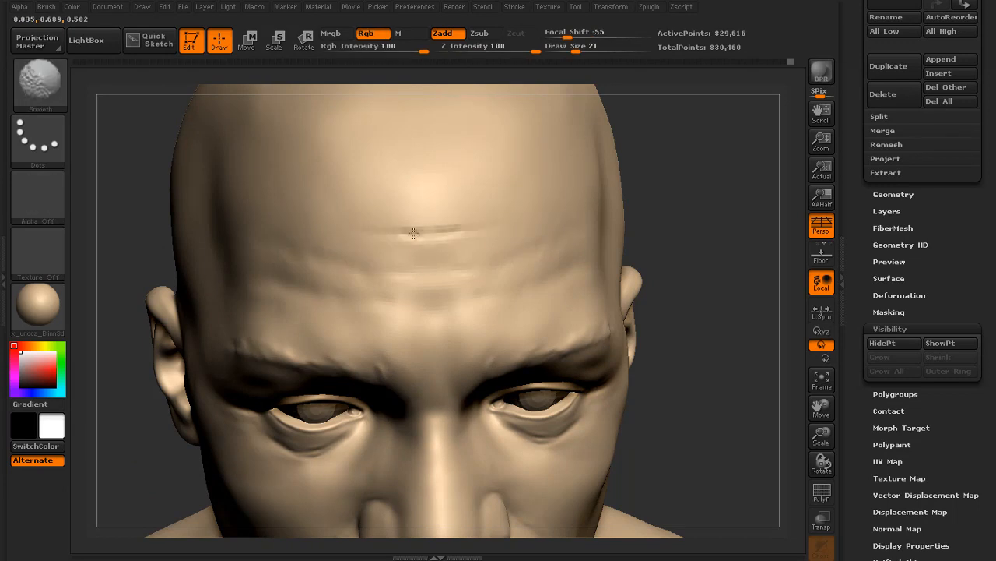
{"action": "mouse_move", "coordinate": [661, 176]}
{"action": "left_mouse_down"}
{"action": "mouse_move", "coordinate": [656, 147]}
{"action": "mouse_move", "coordinate": [627, 203]}
{"action": "mouse_move", "coordinate": [518, 245]}
{"action": "mouse_move", "coordinate": [489, 218]}
{"action": "left_mouse_up"}
{"action": "mouse_move", "coordinate": [374, 195]}
{"action": "left_mouse_down"}
{"action": "mouse_move", "coordinate": [667, 160]}
{"action": "mouse_move", "coordinate": [628, 249]}
{"action": "left_mouse_up"}
{"action": "left_click_drag", "start_coordinate": [628, 249], "coordinate": [596, 260]}
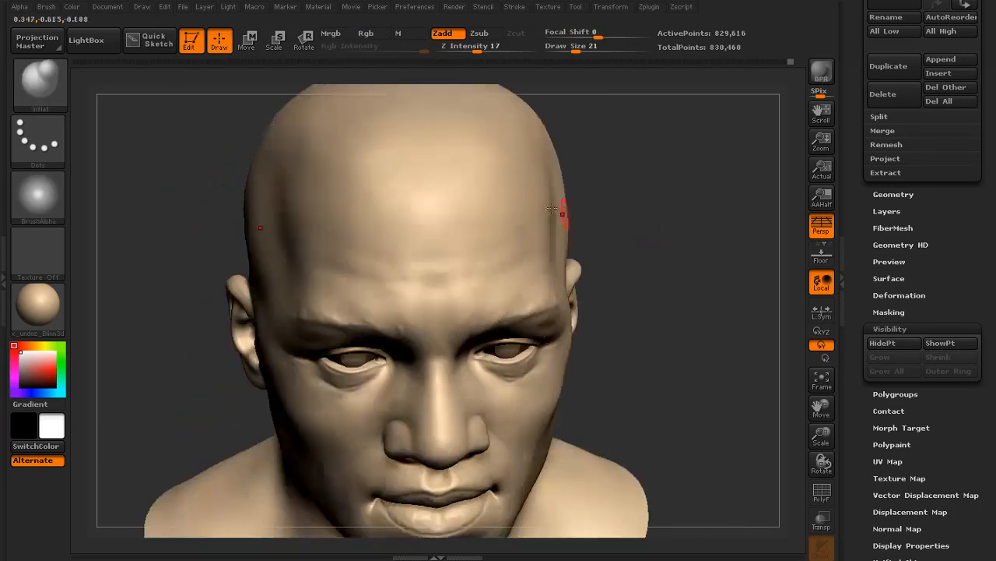
- Smooth the center of the forehead at draw size 31
{"action": "mouse_move", "coordinate": [457, 288]}
{"action": "left_mouse_down", "text": "shift"}
{"action": "mouse_move", "coordinate": [501, 270]}
{"action": "mouse_move", "coordinate": [486, 245]}
{"action": "mouse_move", "coordinate": [401, 255]}
{"action": "mouse_move", "coordinate": [462, 242]}
{"action": "left_mouse_up", "text": "shift"}
{"action": "key", "text": "bracketright"}
{"action": "mouse_move", "coordinate": [462, 242]}
{"action": "left_mouse_down", "text": "shift"}
{"action": "mouse_move", "coordinate": [365, 258]}
{"action": "mouse_move", "coordinate": [449, 251]}
{"action": "left_mouse_up", "text": "shift"}
- Add another forehead wrinkle with the Inflat brush and smooth it from both sides at draw size 23
{"action": "left_click_drag", "start_coordinate": [639, 204], "coordinate": [489, 260]}
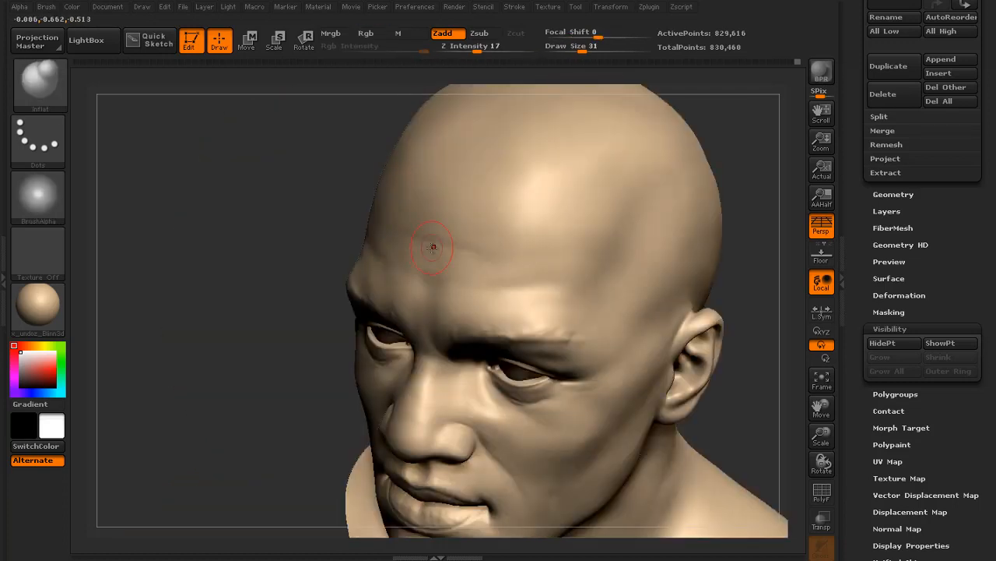
{"action": "key", "text": "shift"}
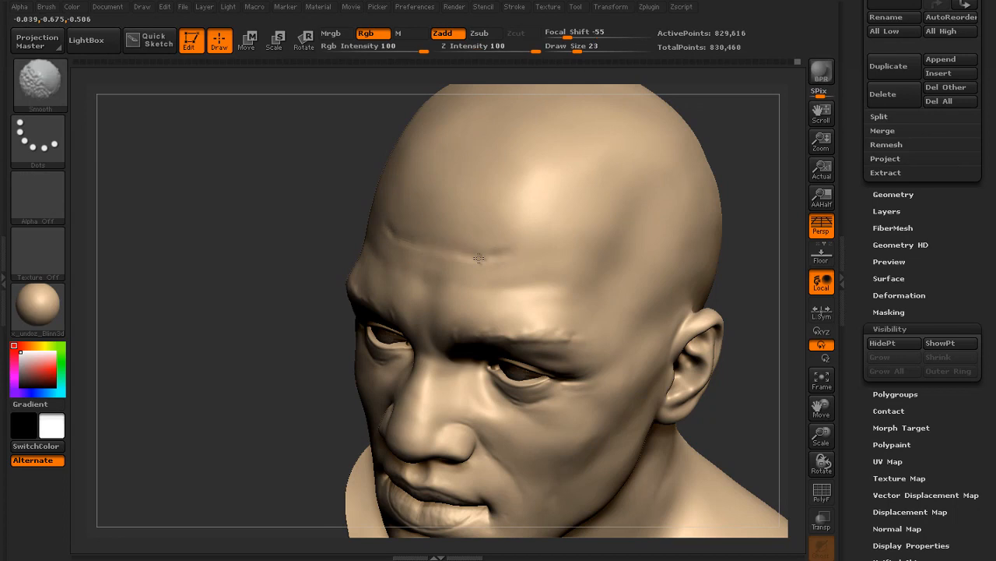
{"action": "left_click_drag", "start_coordinate": [728, 207], "coordinate": [761, 208]}
{"action": "key", "text": "shift"}
{"action": "left_click_drag", "start_coordinate": [639, 233], "coordinate": [678, 235]}
{"action": "left_click_drag", "start_coordinate": [484, 253], "coordinate": [460, 265], "text": "shift"}
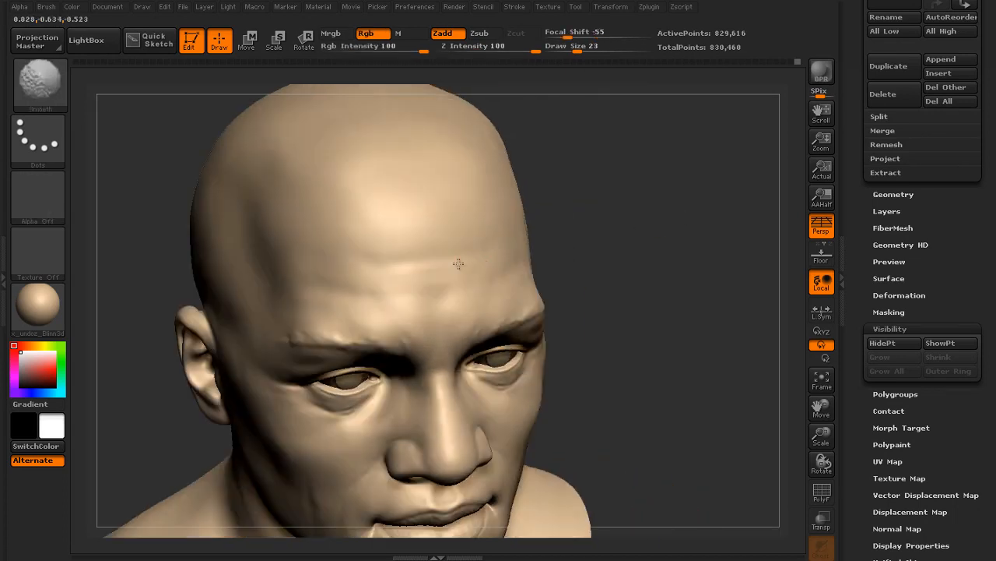
{"action": "mouse_move", "coordinate": [557, 248]}
{"action": "left_mouse_down"}
{"action": "mouse_move", "coordinate": [590, 238]}
{"action": "mouse_move", "coordinate": [562, 233]}
{"action": "left_mouse_up"}
{"action": "left_click_drag", "start_coordinate": [467, 241], "coordinate": [487, 235], "text": "shift"}
{"action": "left_click_drag", "start_coordinate": [246, 155], "coordinate": [185, 115]}
- Switch to the Standard brush with a soft round alpha for the forehead
{"action": "key", "text": "b"}
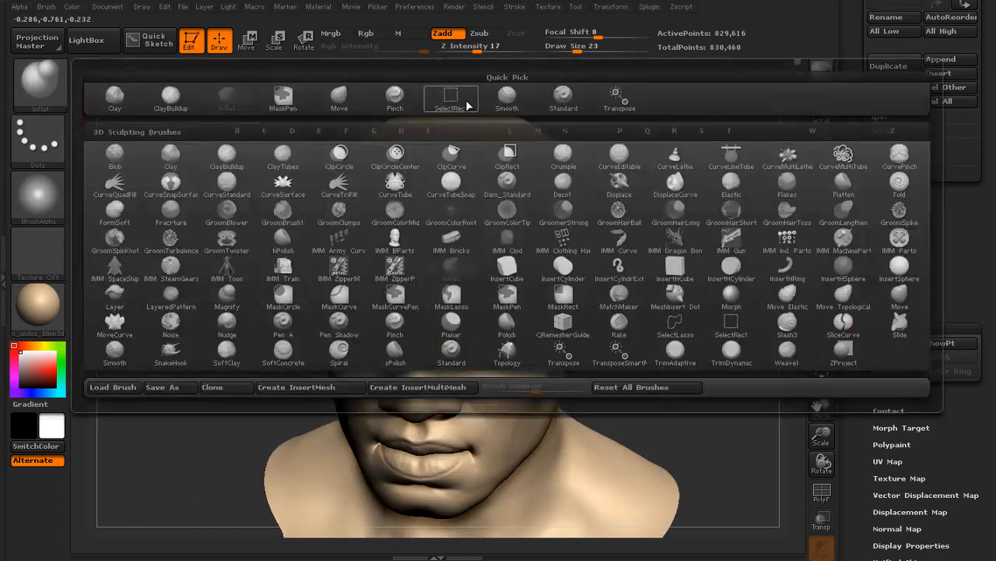
{"action": "key", "text": "s"}
{"action": "key", "text": "t"}
{"action": "left_click", "coordinate": [50, 203]}
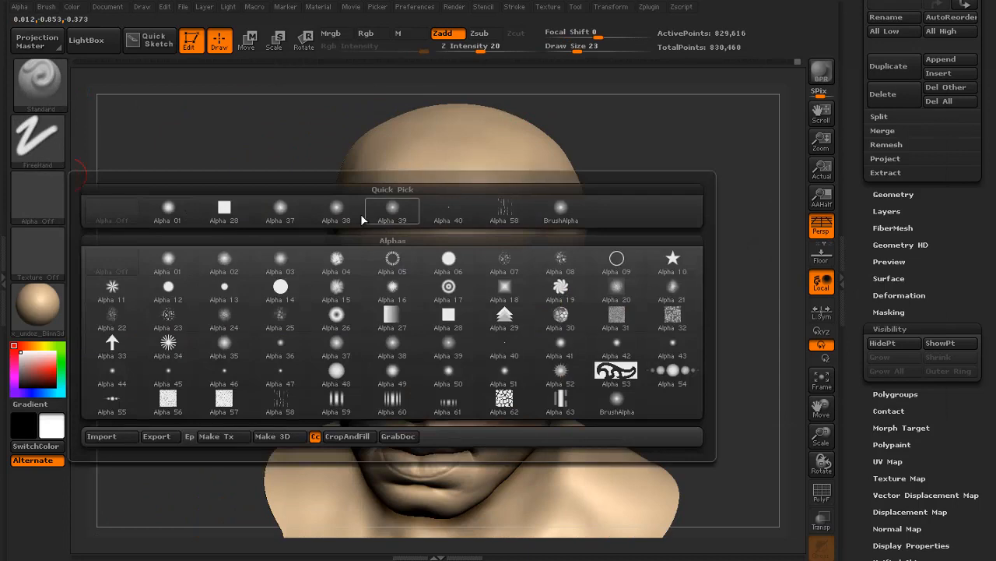
{"action": "left_click", "coordinate": [340, 221]}
{"action": "left_click_drag", "start_coordinate": [679, 226], "coordinate": [695, 243]}
{"action": "left_click_drag", "start_coordinate": [695, 243], "coordinate": [695, 273], "text": "alt"}
- Sculpt a fine wrinkle across the forehead at Z Intensity 10 and draw size 14, and soften its ends
{"action": "key", "text": "s"}
{"action": "left_click_drag", "start_coordinate": [391, 277], "coordinate": [400, 277]}
{"action": "mouse_move", "coordinate": [388, 254]}
{"action": "left_mouse_down", "text": "shift"}
{"action": "mouse_move", "coordinate": [452, 205]}
{"action": "mouse_move", "coordinate": [397, 262]}
{"action": "left_mouse_up", "text": "shift"}
{"action": "key", "text": "u"}
{"action": "key", "text": "s"}
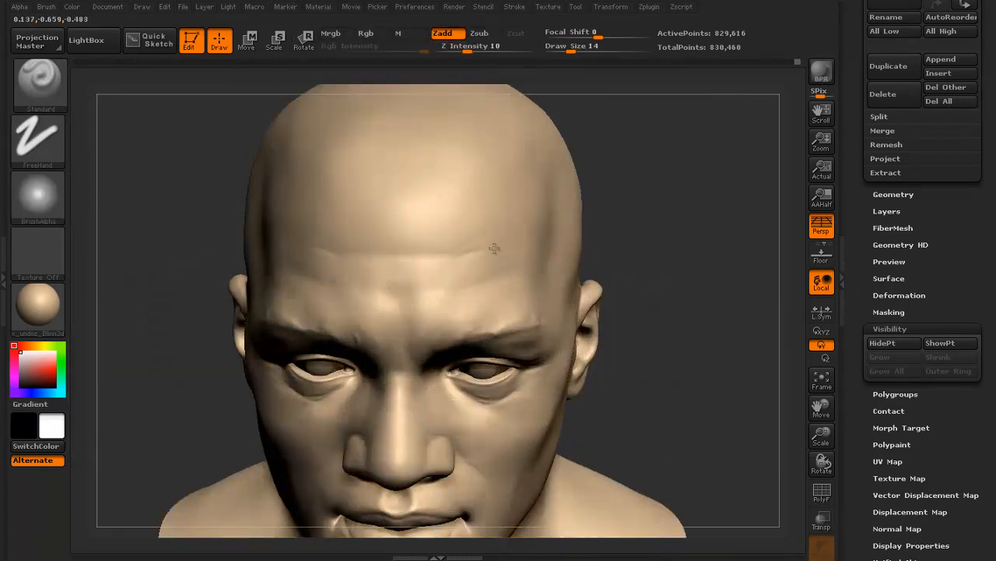
{"action": "left_click_drag", "start_coordinate": [469, 251], "coordinate": [496, 249], "text": "shift"}
- Refine the forehead wrinkles toward the temples and blend them with the Smooth brush
{"action": "left_click_drag", "start_coordinate": [632, 257], "coordinate": [691, 260]}
{"action": "left_click_drag", "start_coordinate": [288, 300], "coordinate": [266, 295], "text": "shift"}
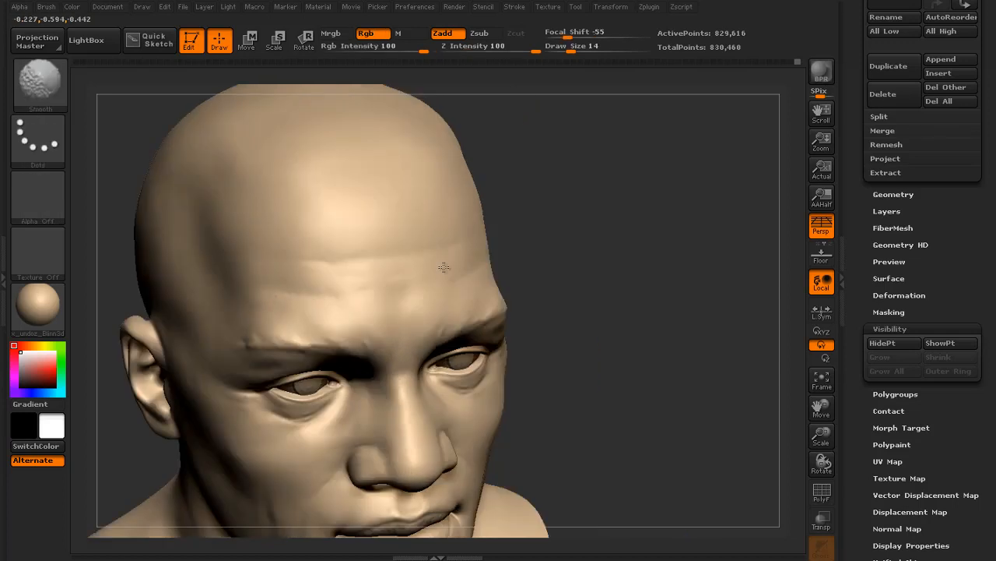
{"action": "left_click_drag", "start_coordinate": [623, 269], "coordinate": [541, 274]}
{"action": "mouse_move", "coordinate": [439, 299]}
{"action": "left_mouse_down"}
{"action": "mouse_move", "coordinate": [369, 299]}
{"action": "mouse_move", "coordinate": [452, 294]}
{"action": "left_mouse_up"}
{"action": "mouse_move", "coordinate": [430, 258]}
{"action": "left_mouse_down"}
{"action": "mouse_move", "coordinate": [406, 260]}
{"action": "mouse_move", "coordinate": [457, 258]}
{"action": "left_mouse_up"}
{"action": "mouse_move", "coordinate": [640, 249]}
{"action": "left_mouse_down", "text": "alt"}
{"action": "mouse_move", "coordinate": [640, 185]}
{"action": "mouse_move", "coordinate": [701, 184]}
{"action": "mouse_move", "coordinate": [623, 184]}
{"action": "left_mouse_up", "text": "alt"}
{"action": "left_click_drag", "start_coordinate": [556, 174], "coordinate": [499, 234]}
{"action": "left_click_drag", "start_coordinate": [342, 242], "coordinate": [374, 327], "text": "alt"}
{"action": "left_click_drag", "start_coordinate": [472, 265], "coordinate": [415, 273], "text": "shift"}
- Sculpt a vertical frown fold between the eyebrows with the Standard brush, raising the draw size to 35
{"action": "mouse_move", "coordinate": [249, 249]}
{"action": "left_mouse_down"}
{"action": "mouse_move", "coordinate": [626, 221]}
{"action": "mouse_move", "coordinate": [593, 225]}
{"action": "left_mouse_up"}
{"action": "left_click_drag", "start_coordinate": [594, 224], "coordinate": [595, 254], "text": "alt"}
{"action": "key", "text": "s"}
{"action": "left_click", "coordinate": [363, 348]}
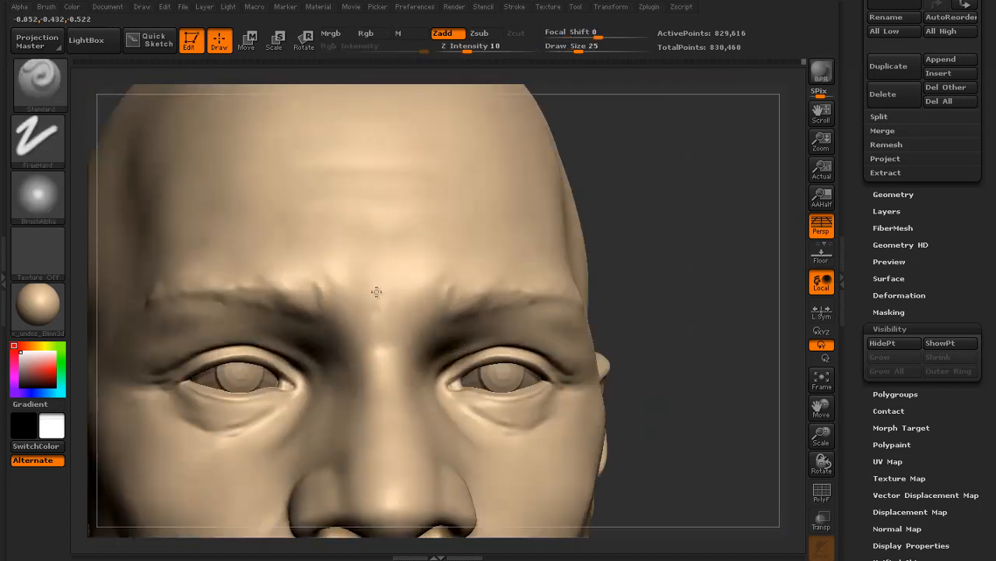
{"action": "left_click_drag", "start_coordinate": [638, 312], "coordinate": [724, 308]}
{"action": "key", "text": "bracketright"}
{"action": "left_click_drag", "start_coordinate": [374, 300], "coordinate": [367, 331]}
{"action": "left_click_drag", "start_coordinate": [685, 311], "coordinate": [615, 311]}
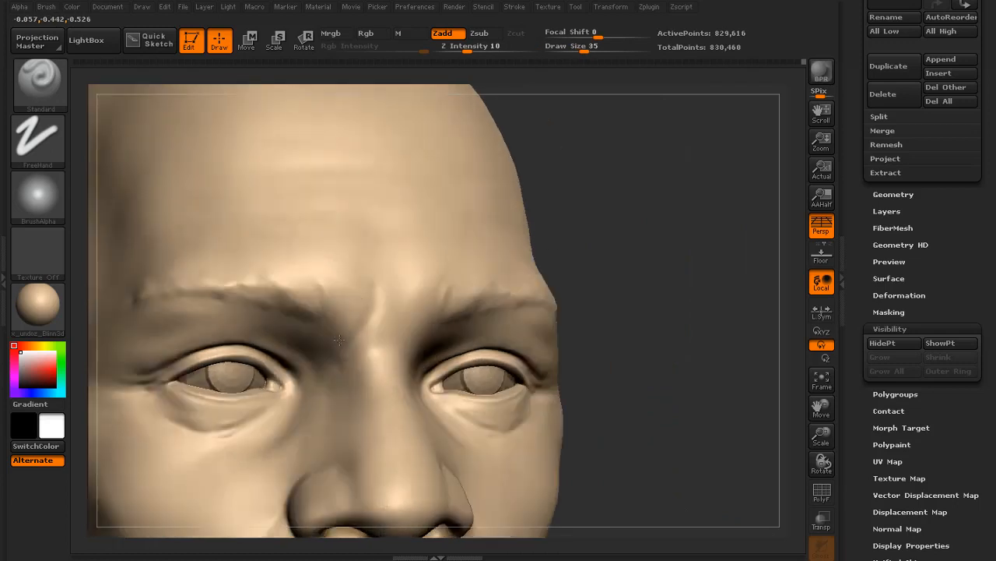
- Carve the frown creases above the nose bridge and smooth them, reducing the draw size from 35 to 20
{"action": "left_click_drag", "start_coordinate": [364, 324], "coordinate": [365, 305], "text": "shift"}
{"action": "key", "text": "s"}
{"action": "left_click", "coordinate": [360, 354]}
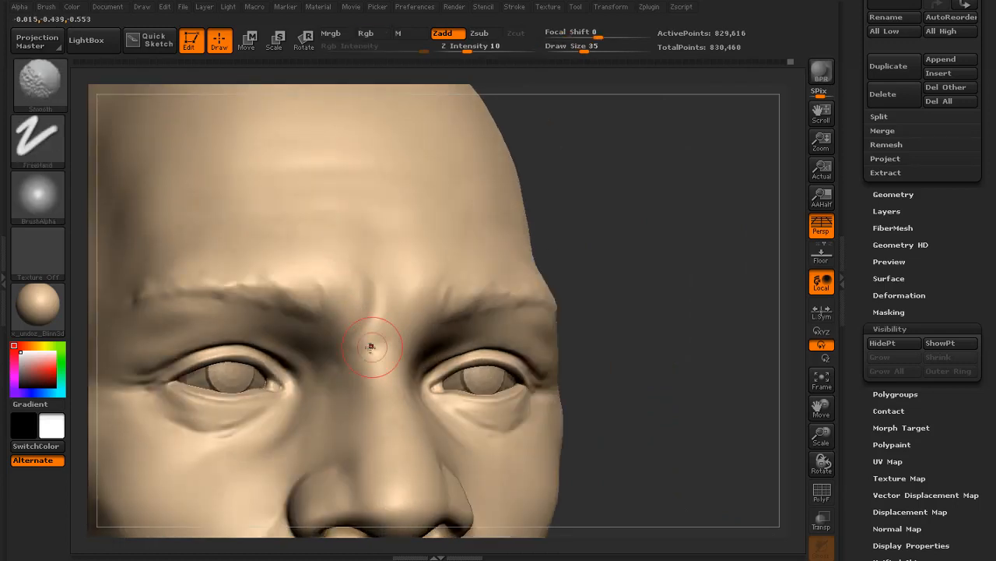
{"action": "left_click_drag", "start_coordinate": [373, 346], "coordinate": [369, 360], "text": "alt"}
{"action": "left_click_drag", "start_coordinate": [646, 241], "coordinate": [572, 240]}
{"action": "mouse_move", "coordinate": [402, 290]}
{"action": "left_mouse_down"}
{"action": "mouse_move", "coordinate": [403, 319]}
{"action": "mouse_move", "coordinate": [388, 331]}
{"action": "left_mouse_up"}
{"action": "left_click_drag", "start_coordinate": [404, 281], "coordinate": [387, 330], "text": "shift"}
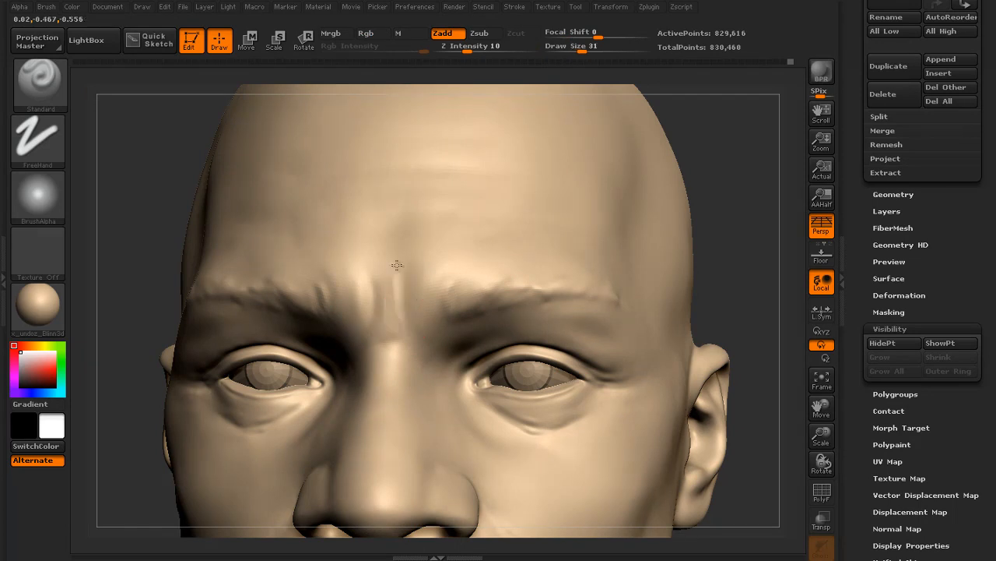
{"action": "mouse_move", "coordinate": [398, 265]}
{"action": "left_mouse_down", "text": "shift"}
{"action": "mouse_move", "coordinate": [393, 321]}
{"action": "mouse_move", "coordinate": [409, 318]}
{"action": "left_mouse_up", "text": "shift"}
{"action": "mouse_move", "coordinate": [656, 311]}
{"action": "left_mouse_down", "text": "alt"}
{"action": "mouse_move", "coordinate": [654, 241]}
{"action": "mouse_move", "coordinate": [643, 280]}
{"action": "mouse_move", "coordinate": [594, 301]}
{"action": "mouse_move", "coordinate": [654, 327]}
{"action": "mouse_move", "coordinate": [561, 278]}
{"action": "left_mouse_up", "text": "alt"}
{"action": "key", "text": "bracketleft"}
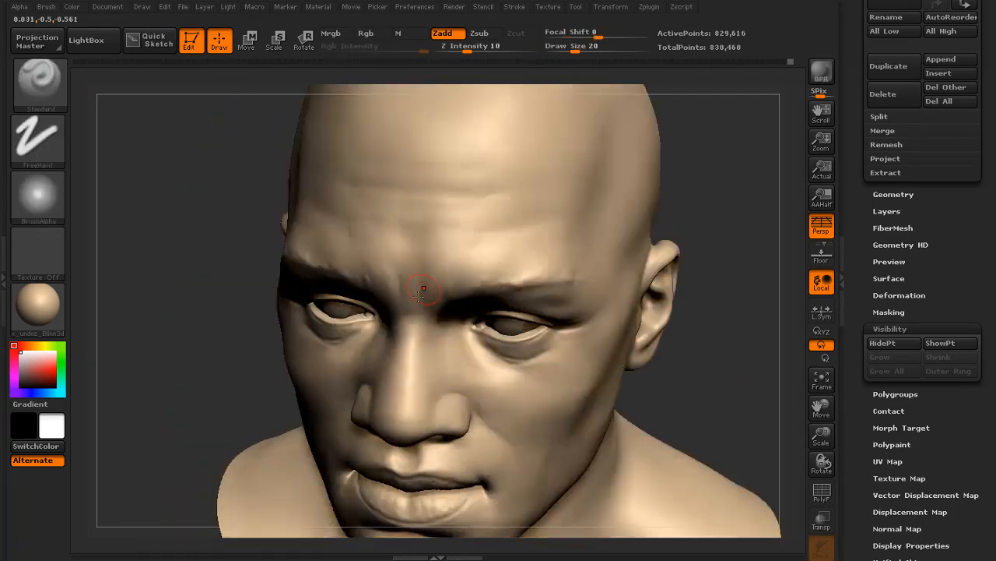
- Shape the folds between the eyebrows with the Clay brush at Z Intensity 5, raising the draw size to 38
{"action": "mouse_move", "coordinate": [689, 213]}
{"action": "left_mouse_down"}
{"action": "mouse_move", "coordinate": [690, 256]}
{"action": "mouse_move", "coordinate": [642, 257]}
{"action": "left_mouse_up"}
{"action": "left_click", "coordinate": [41, 82]}
{"action": "left_click", "coordinate": [164, 129]}
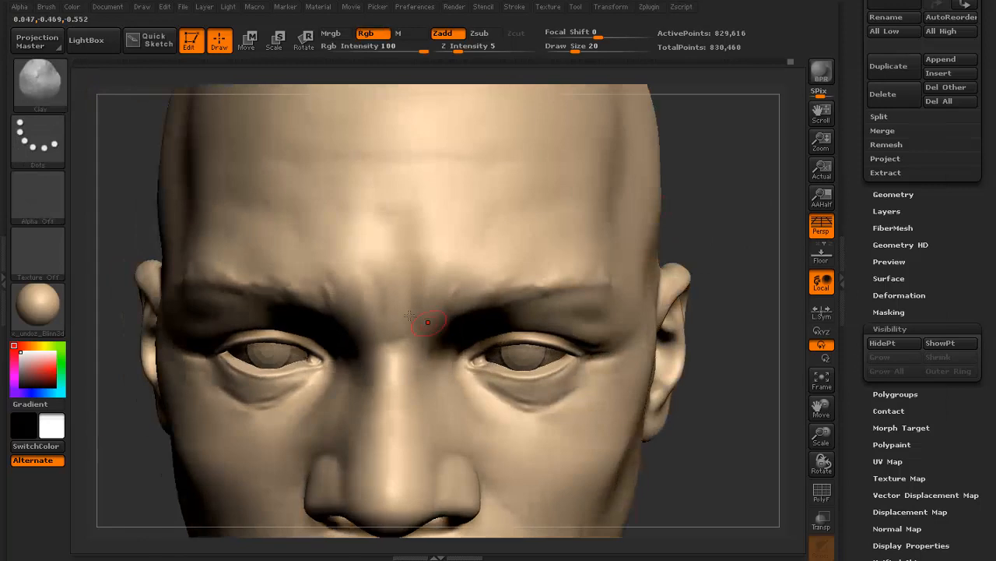
{"action": "mouse_move", "coordinate": [711, 205]}
{"action": "left_mouse_down", "text": "alt"}
{"action": "mouse_move", "coordinate": [623, 267]}
{"action": "mouse_move", "coordinate": [357, 377]}
{"action": "left_mouse_up", "text": "alt"}
{"action": "key", "text": "bracketright"}
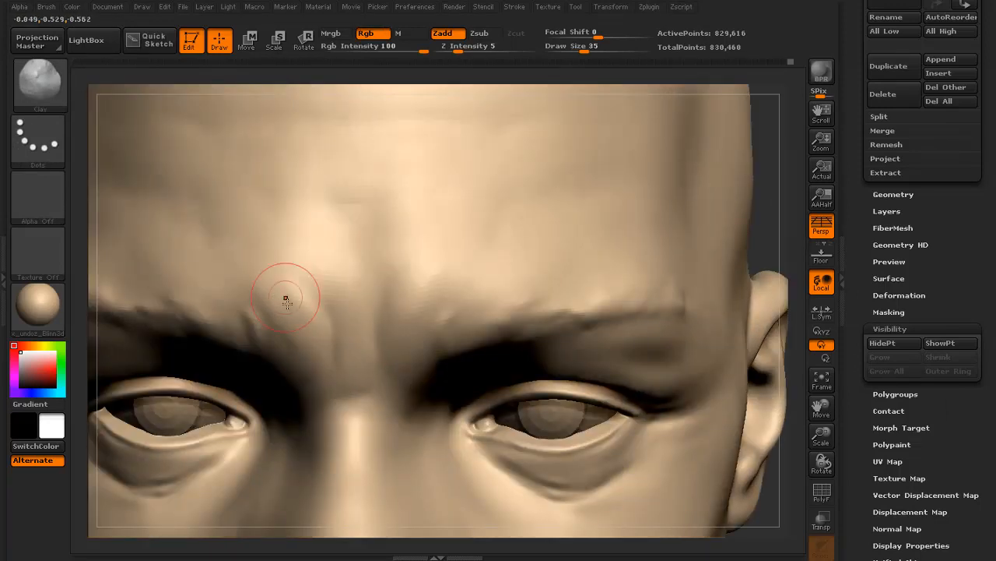
{"action": "left_click_drag", "start_coordinate": [88, 440], "coordinate": [144, 412]}
{"action": "key", "text": "s"}
{"action": "left_click_drag", "start_coordinate": [323, 392], "coordinate": [313, 396]}
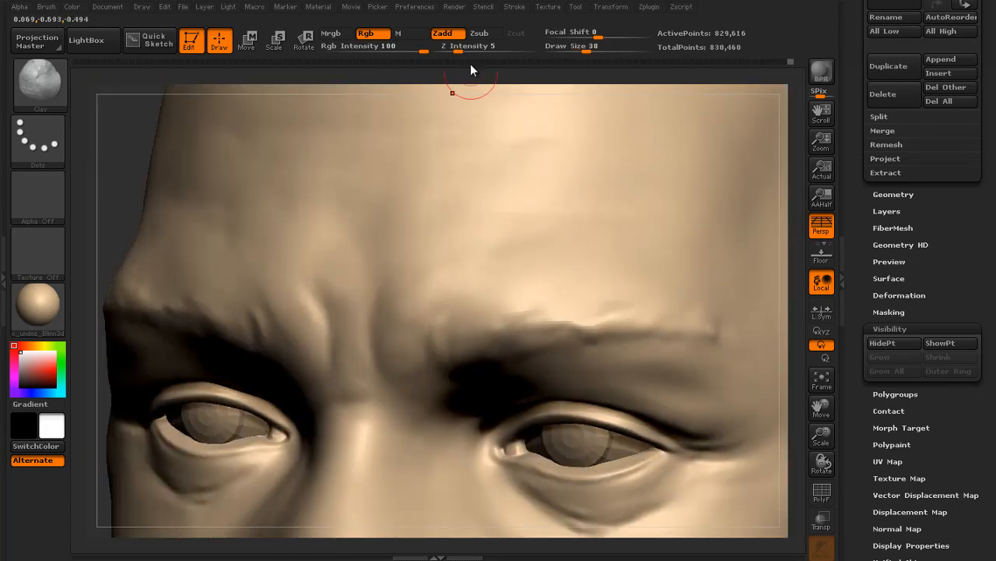
- Strengthen the frown folds with the Clay brush at Z Intensity 13 and smooth the top of the nose bridge
{"action": "left_click", "coordinate": [472, 49]}
{"action": "key", "text": "s"}
{"action": "left_click_drag", "start_coordinate": [362, 356], "coordinate": [355, 358]}
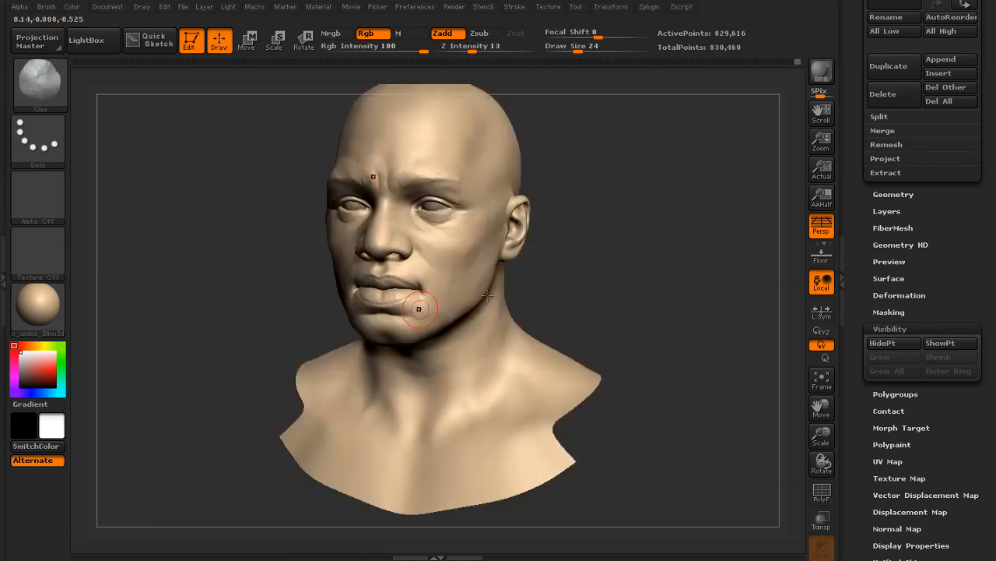
{"action": "mouse_move", "coordinate": [486, 295]}
{"action": "left_mouse_down"}
{"action": "mouse_move", "coordinate": [623, 229]}
{"action": "mouse_move", "coordinate": [627, 270]}
{"action": "left_mouse_up"}
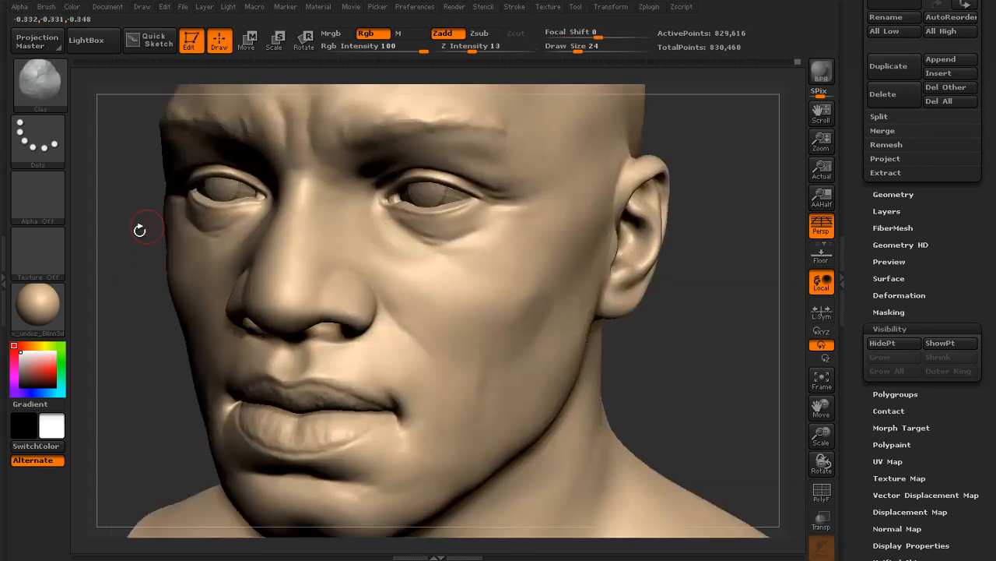
{"action": "left_click_drag", "start_coordinate": [138, 227], "coordinate": [325, 239]}
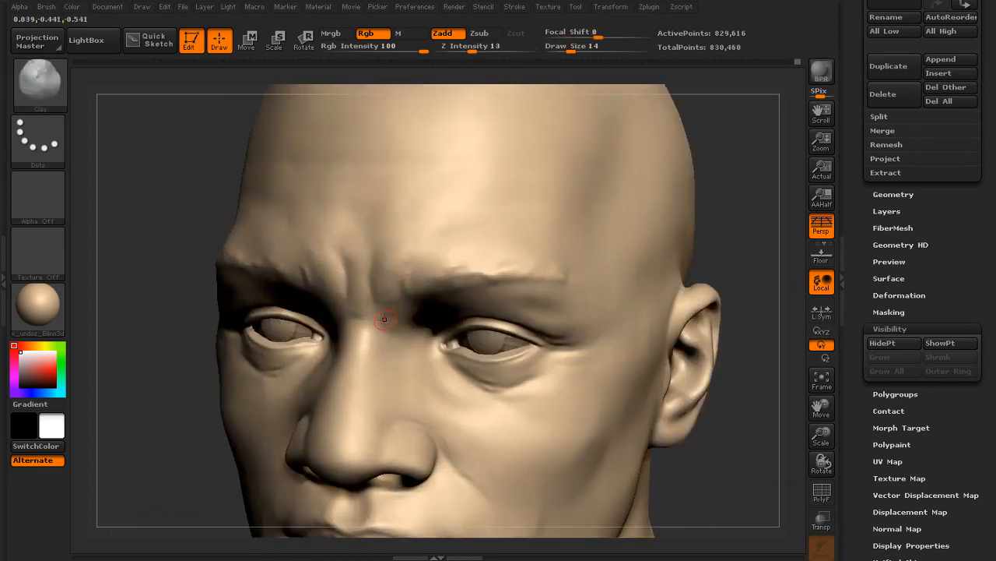
{"action": "left_click_drag", "start_coordinate": [385, 319], "coordinate": [398, 327], "text": "shift"}
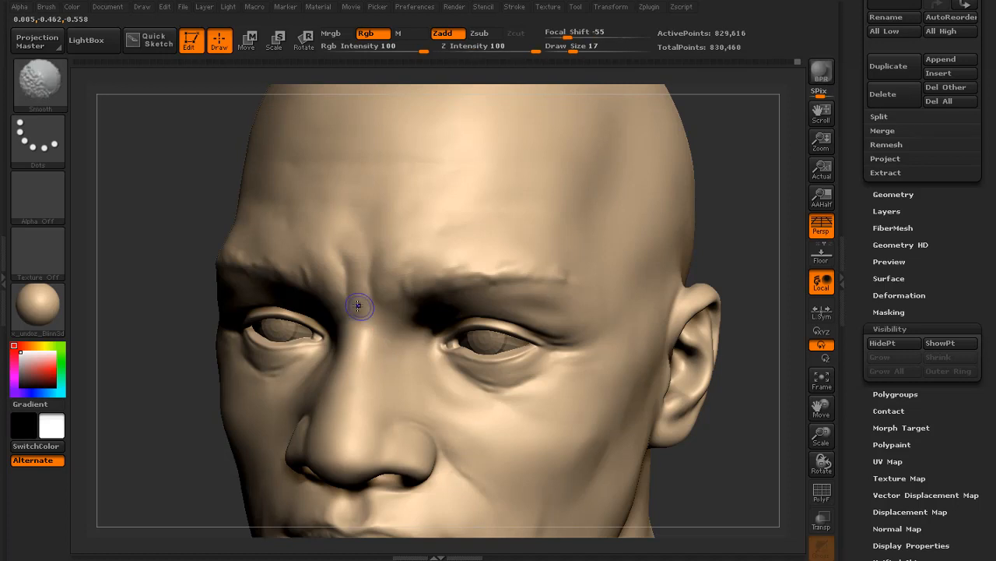
- Sculpt creases around the nose bridge with the Standard brush at Z Intensity 10 and draw size 20, smoothing from both sides
{"action": "key", "text": "b"}
{"action": "key", "text": "s"}
{"action": "key", "text": "t"}
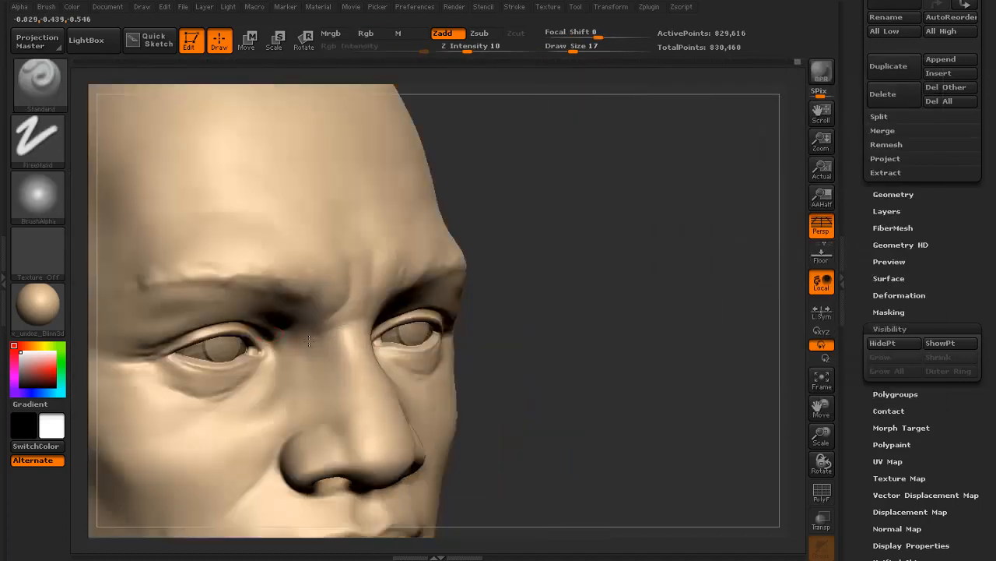
{"action": "key", "text": "s"}
{"action": "key", "text": "shift"}
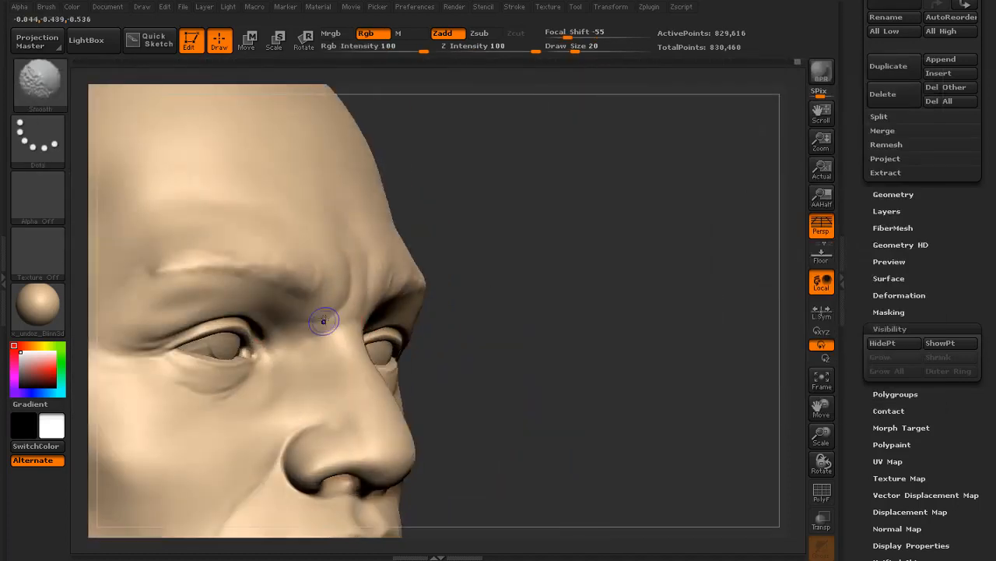
{"action": "key", "text": "shift"}
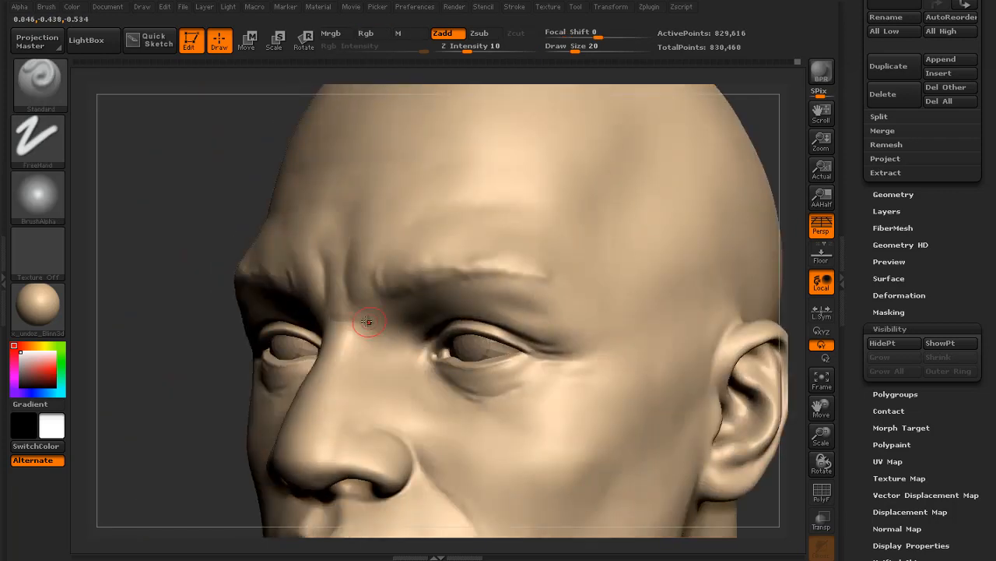
{"action": "key", "text": "shift"}
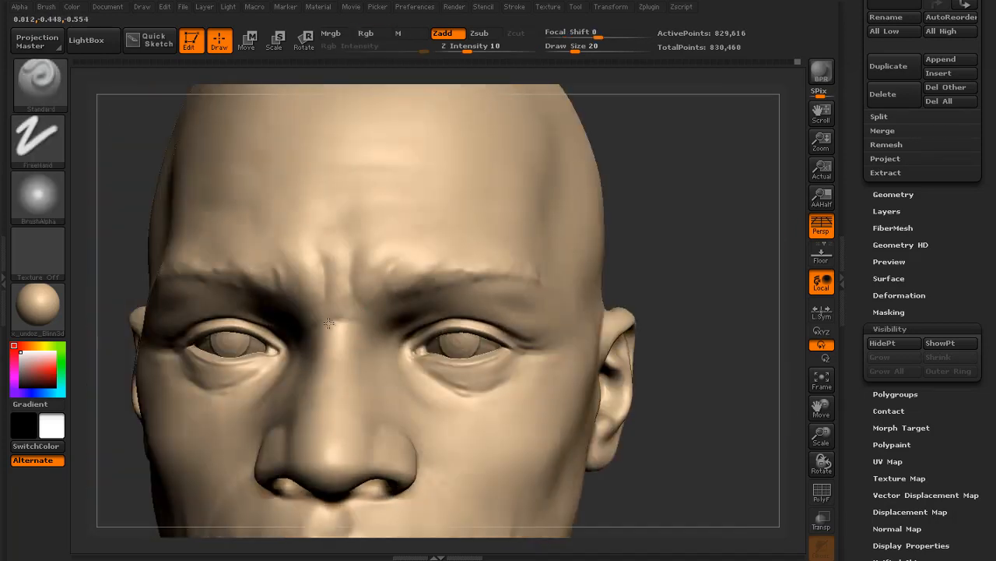
{"action": "key", "text": "shift"}
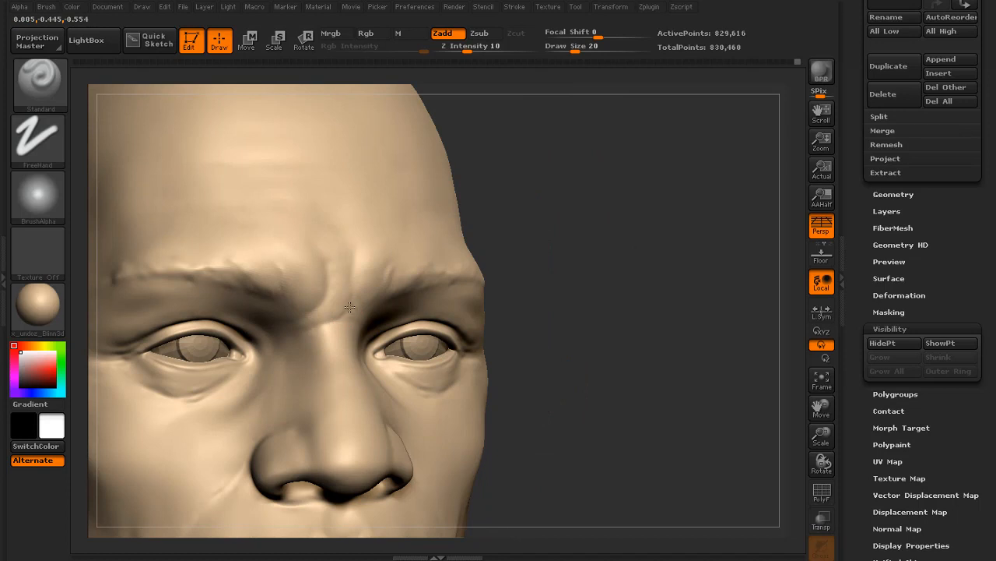
- Blend the crease where the frown folds meet the nose bridge with the Smooth brush at draw size 20
{"action": "left_click_drag", "start_coordinate": [350, 307], "coordinate": [343, 312], "text": "shift"}
{"action": "mouse_move", "coordinate": [619, 241]}
{"action": "left_mouse_down"}
{"action": "mouse_move", "coordinate": [583, 238]}
{"action": "mouse_move", "coordinate": [625, 233]}
{"action": "mouse_move", "coordinate": [588, 257]}
{"action": "left_mouse_up"}
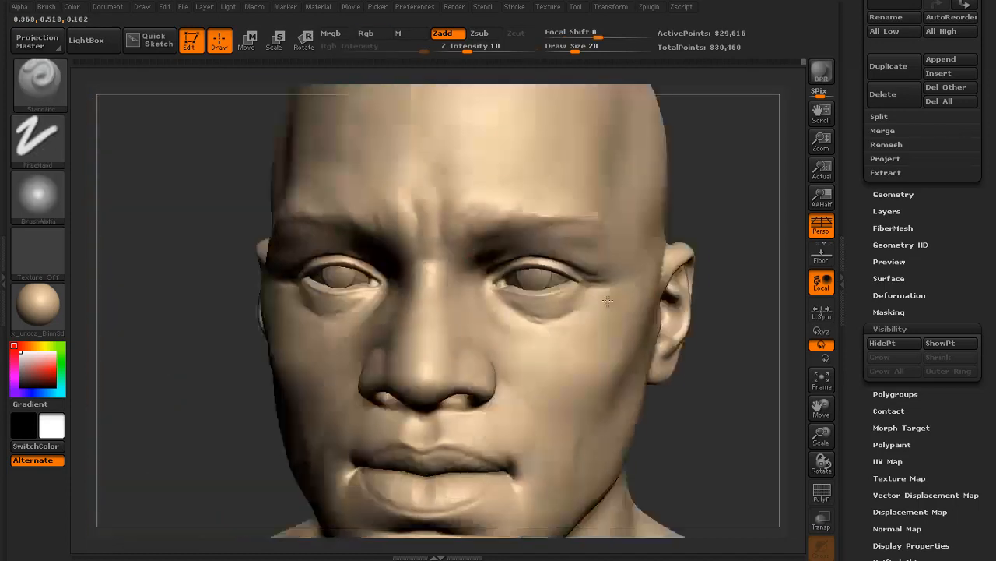
{"action": "left_click_drag", "start_coordinate": [607, 301], "coordinate": [615, 300]}
{"action": "left_click_drag", "start_coordinate": [428, 273], "coordinate": [416, 264], "text": "shift"}
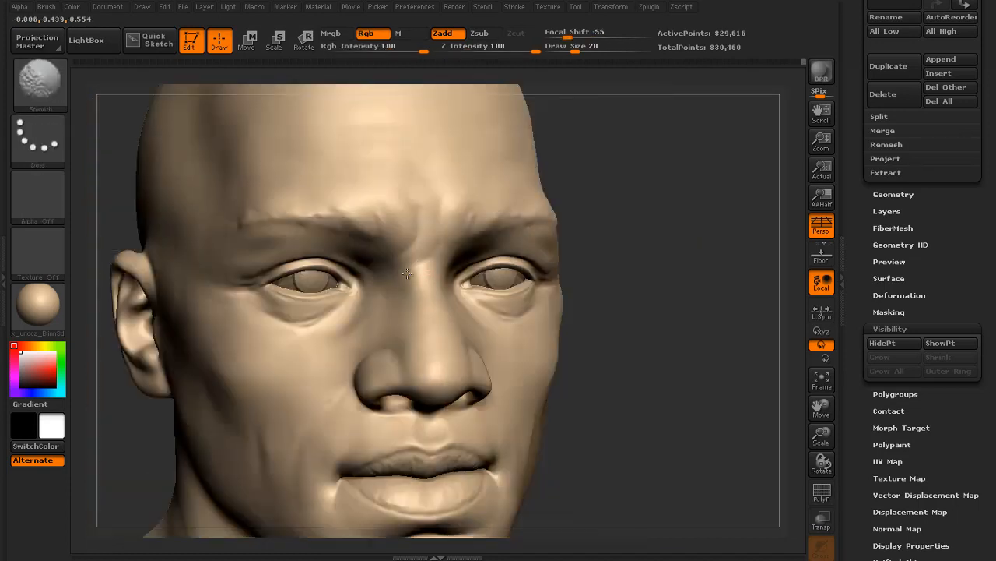
{"action": "left_click_drag", "start_coordinate": [416, 263], "coordinate": [261, 292]}
- Review the whole head from several angles and close in on the eye
{"action": "left_click_drag", "start_coordinate": [727, 180], "coordinate": [456, 155]}
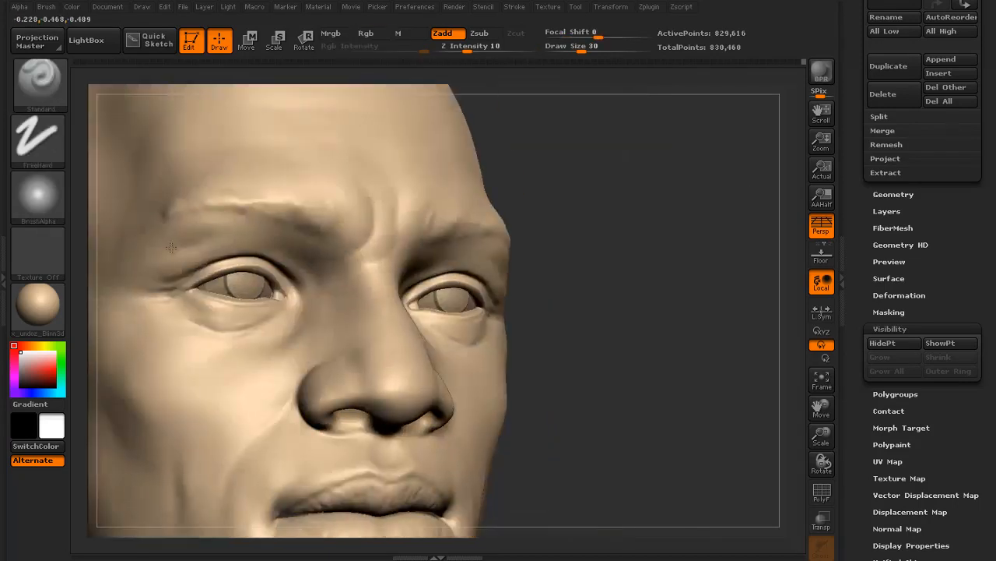
{"action": "left_click_drag", "start_coordinate": [537, 234], "coordinate": [651, 229]}
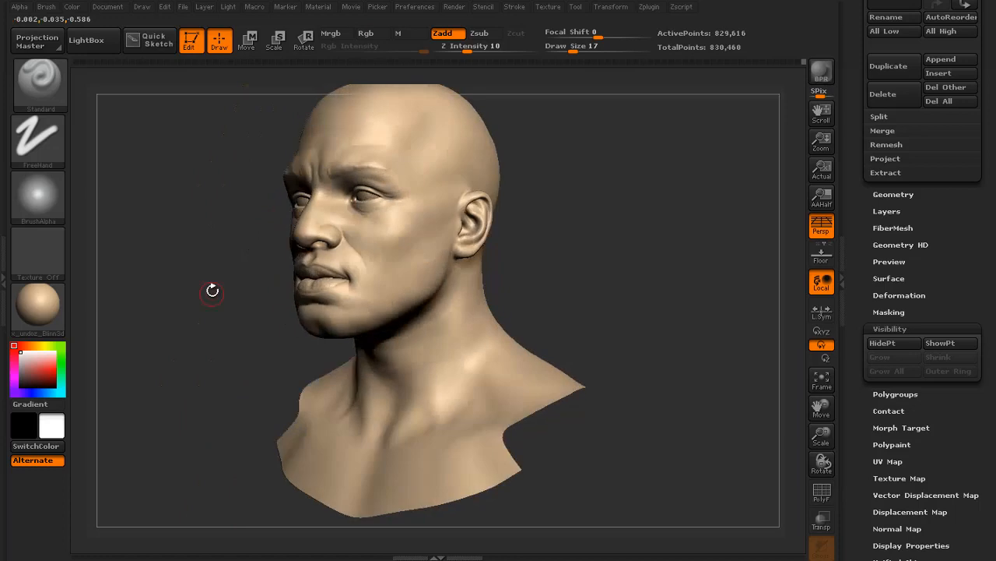
{"action": "left_click_drag", "start_coordinate": [211, 289], "coordinate": [229, 334]}
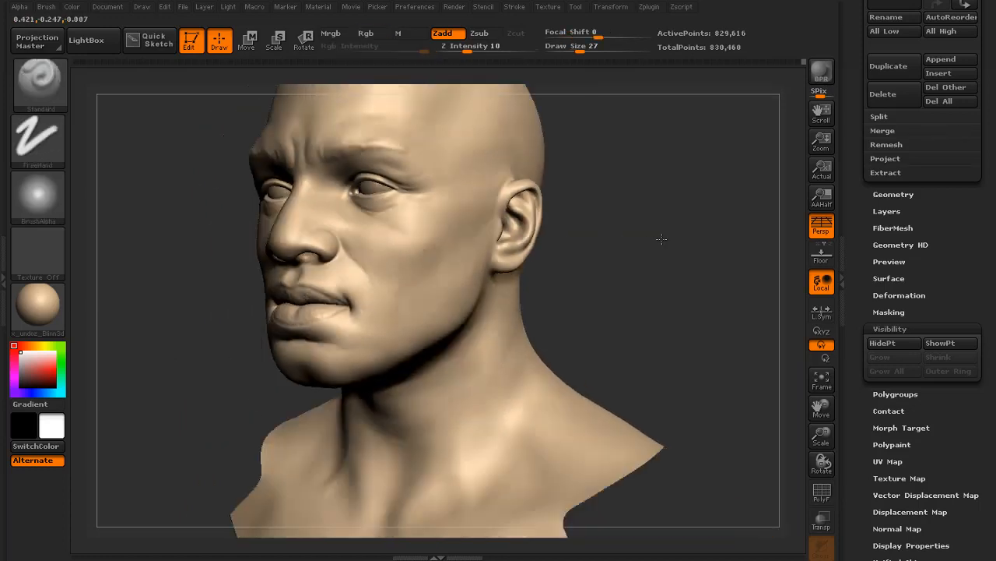
{"action": "left_click_drag", "start_coordinate": [623, 257], "coordinate": [677, 265]}
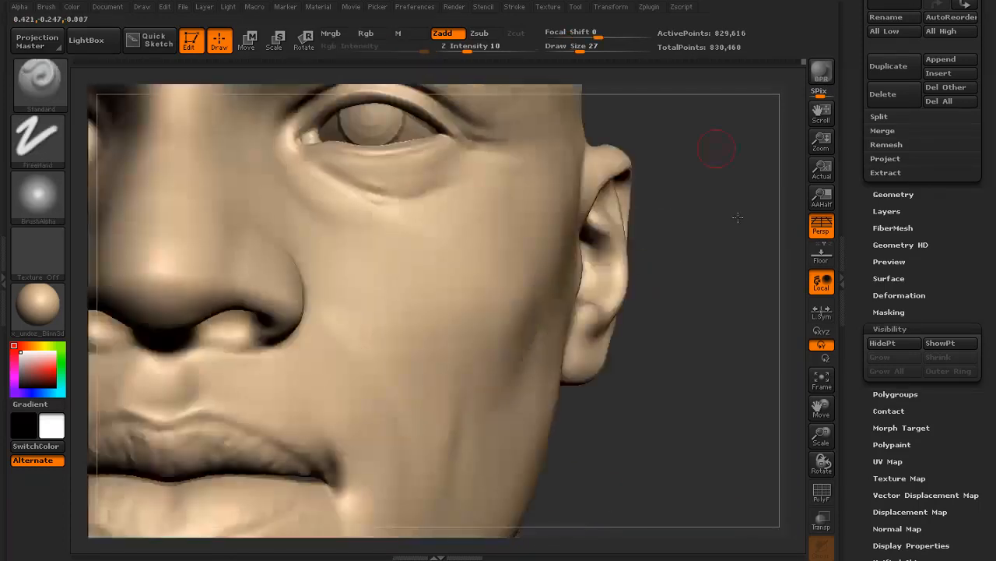
{"action": "left_click_drag", "start_coordinate": [738, 217], "coordinate": [740, 312], "text": "alt"}
{"action": "left_click_drag", "start_coordinate": [714, 169], "coordinate": [709, 128]}
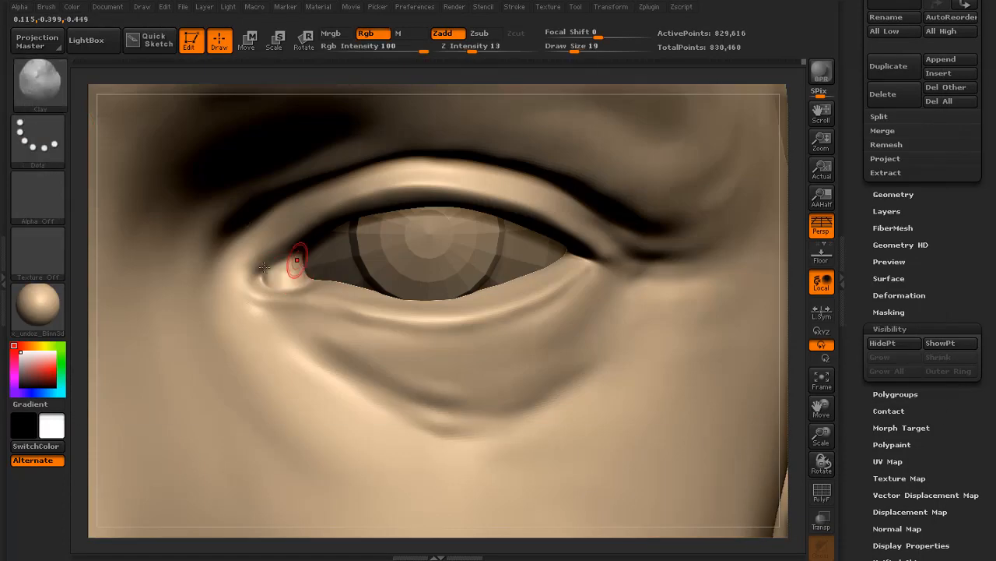
- Refine the inner corner of the eye around the tear duct with the Standard brush
{"action": "key", "text": "b"}
{"action": "key", "text": "s"}
{"action": "key", "text": "t"}
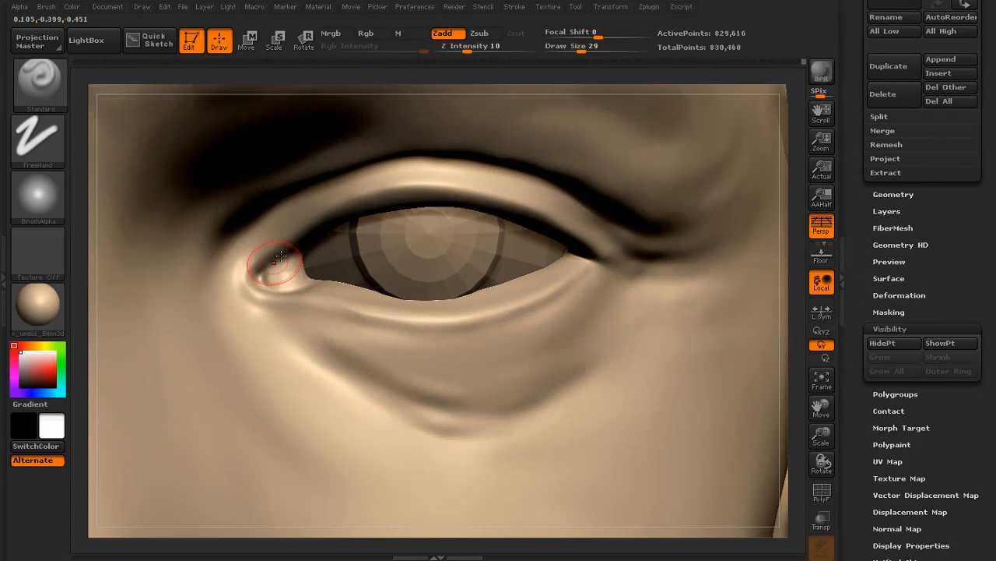
- Reduce the Standard brush's draw size and sculpt fine creases at the outer corner of the eye
{"action": "key", "text": "f"}
{"action": "left_click_drag", "start_coordinate": [667, 211], "coordinate": [647, 321], "text": "alt"}
{"action": "left_click_drag", "start_coordinate": [646, 321], "coordinate": [667, 300]}
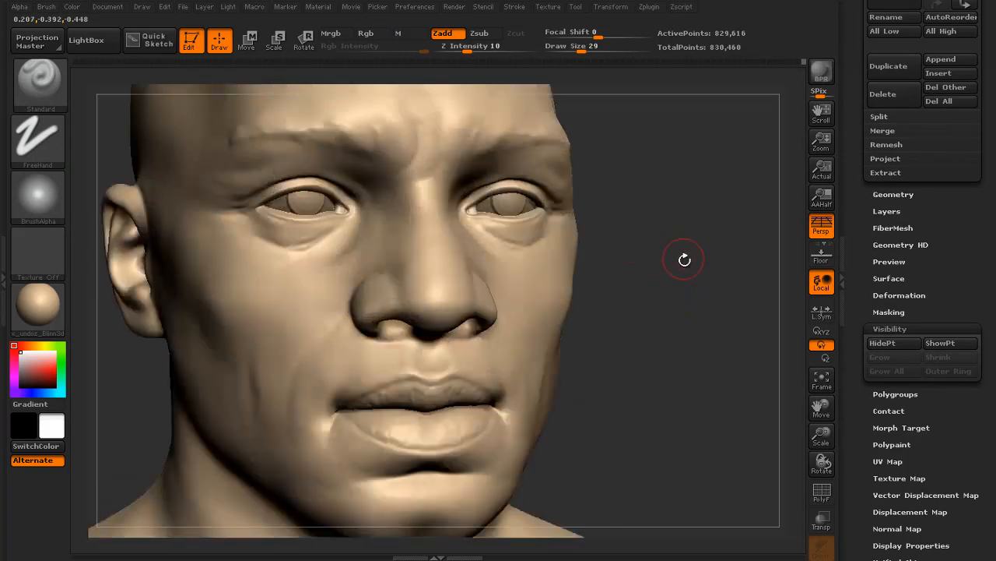
{"action": "key", "text": "f"}
{"action": "mouse_move", "coordinate": [649, 258]}
{"action": "left_mouse_down", "text": "alt"}
{"action": "mouse_move", "coordinate": [665, 348]}
{"action": "mouse_move", "coordinate": [659, 498]}
{"action": "left_mouse_up", "text": "alt"}
{"action": "key", "text": "s"}
{"action": "left_click_drag", "start_coordinate": [336, 295], "coordinate": [327, 295]}
{"action": "left_click_drag", "start_coordinate": [661, 278], "coordinate": [675, 342], "text": "alt"}
{"action": "key", "text": "s"}
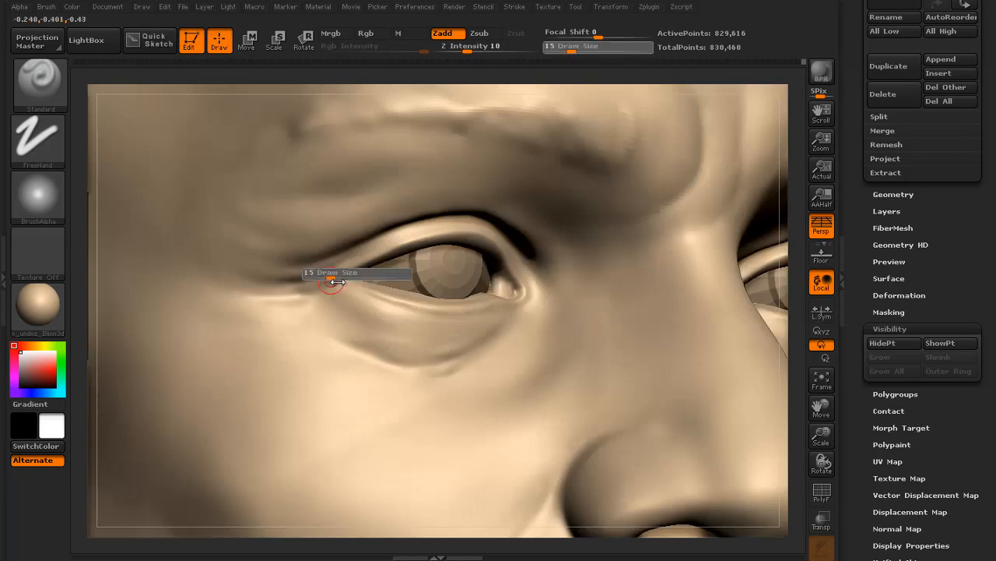
{"action": "left_click_drag", "start_coordinate": [323, 283], "coordinate": [334, 283]}
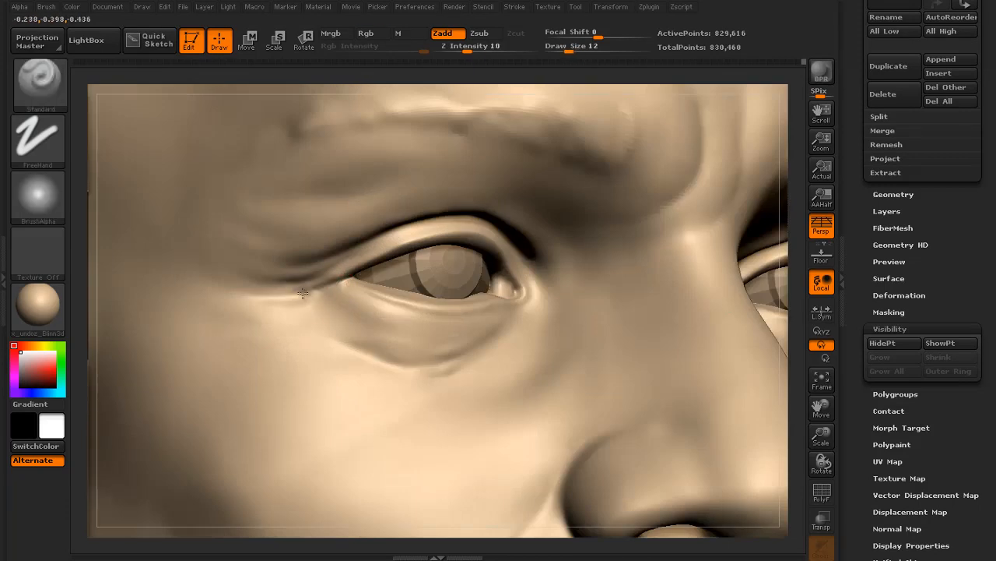
- Smooth the creases running outward from the outer corner of the eye
{"action": "key", "text": "alt+Tab"}
{"action": "key", "text": "shift"}
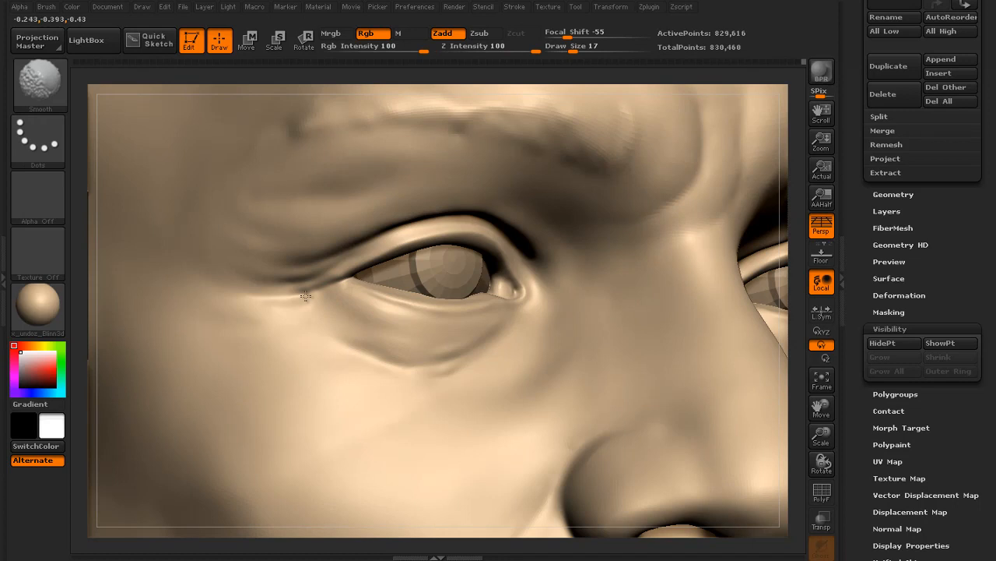
{"action": "key", "text": "f"}
{"action": "mouse_move", "coordinate": [630, 254]}
{"action": "left_mouse_down"}
{"action": "mouse_move", "coordinate": [594, 270]}
{"action": "mouse_move", "coordinate": [585, 262]}
{"action": "mouse_move", "coordinate": [615, 327]}
{"action": "left_mouse_up"}
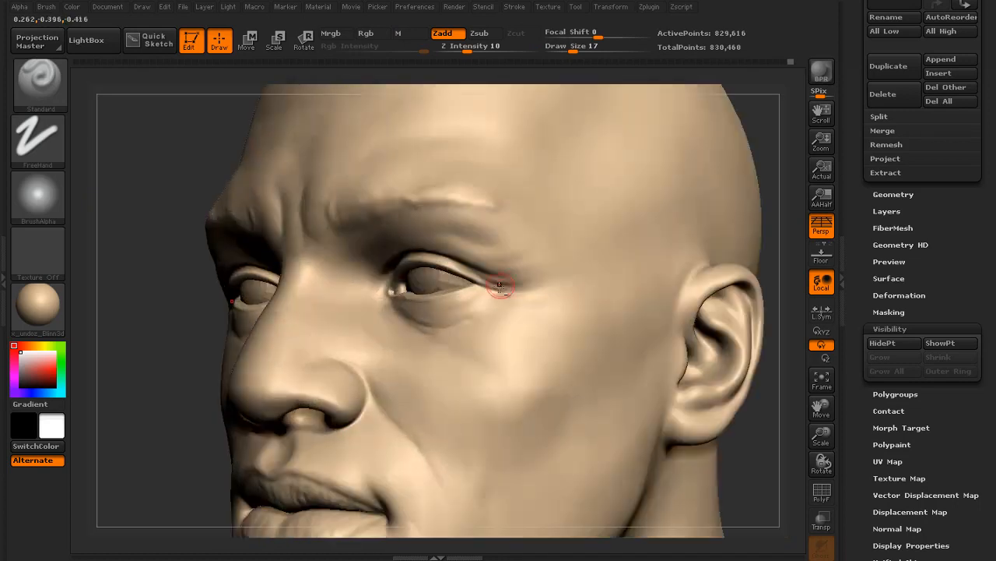
{"action": "key", "text": "shift"}
- Soften the bag below the lower eyelid with smoothing strokes
{"action": "key", "text": "f"}
{"action": "mouse_move", "coordinate": [645, 260]}
{"action": "left_mouse_down"}
{"action": "mouse_move", "coordinate": [640, 285]}
{"action": "mouse_move", "coordinate": [655, 308]}
{"action": "mouse_move", "coordinate": [647, 317]}
{"action": "left_mouse_up"}
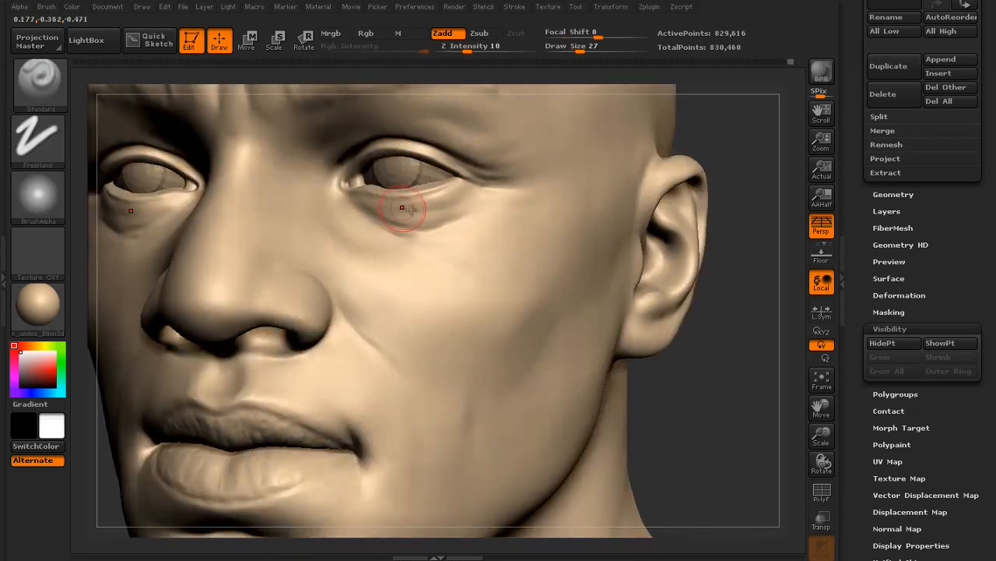
{"action": "left_click_drag", "start_coordinate": [394, 204], "coordinate": [455, 202], "text": "shift"}
{"action": "key", "text": "f"}
{"action": "left_click_drag", "start_coordinate": [628, 206], "coordinate": [652, 206]}
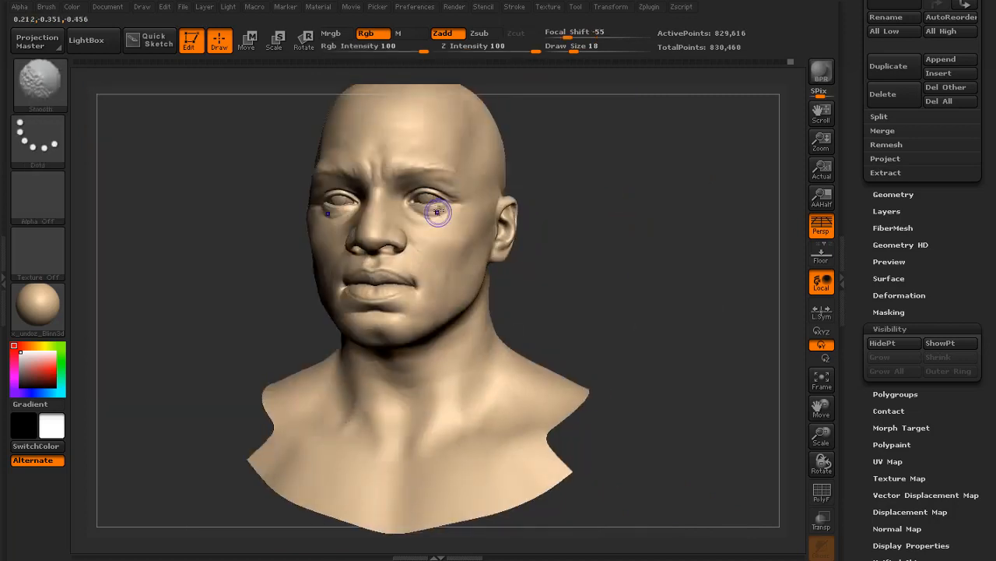
- Switch to the Clay brush and refine the underside of the nostril wing from a low view
{"action": "mouse_move", "coordinate": [537, 189]}
{"action": "left_mouse_down"}
{"action": "mouse_move", "coordinate": [590, 185]}
{"action": "mouse_move", "coordinate": [584, 218]}
{"action": "mouse_move", "coordinate": [623, 272]}
{"action": "mouse_move", "coordinate": [627, 300]}
{"action": "mouse_move", "coordinate": [612, 262]}
{"action": "mouse_move", "coordinate": [545, 210]}
{"action": "mouse_move", "coordinate": [526, 208]}
{"action": "left_mouse_up"}
{"action": "left_click", "coordinate": [56, 90]}
{"action": "left_click", "coordinate": [191, 176]}
{"action": "key", "text": "f"}
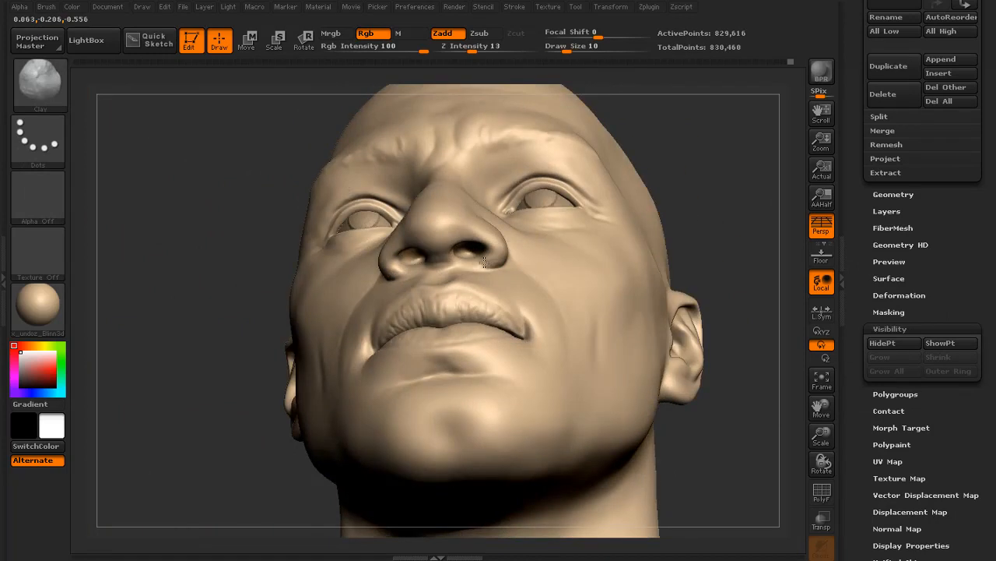
{"action": "mouse_move", "coordinate": [233, 293]}
{"action": "left_mouse_down"}
{"action": "mouse_move", "coordinate": [663, 256]}
{"action": "mouse_move", "coordinate": [673, 292]}
{"action": "mouse_move", "coordinate": [600, 244]}
{"action": "mouse_move", "coordinate": [615, 284]}
{"action": "mouse_move", "coordinate": [627, 279]}
{"action": "mouse_move", "coordinate": [535, 265]}
{"action": "mouse_move", "coordinate": [472, 361]}
{"action": "left_mouse_up"}
{"action": "mouse_move", "coordinate": [340, 307]}
{"action": "left_mouse_down"}
{"action": "mouse_move", "coordinate": [278, 311]}
{"action": "mouse_move", "coordinate": [346, 331]}
{"action": "left_mouse_up"}
- Adjust the Clay brush's draw size, build up the temple ridge and smooth it
{"action": "key", "text": "s"}
{"action": "left_click_drag", "start_coordinate": [506, 255], "coordinate": [517, 255]}
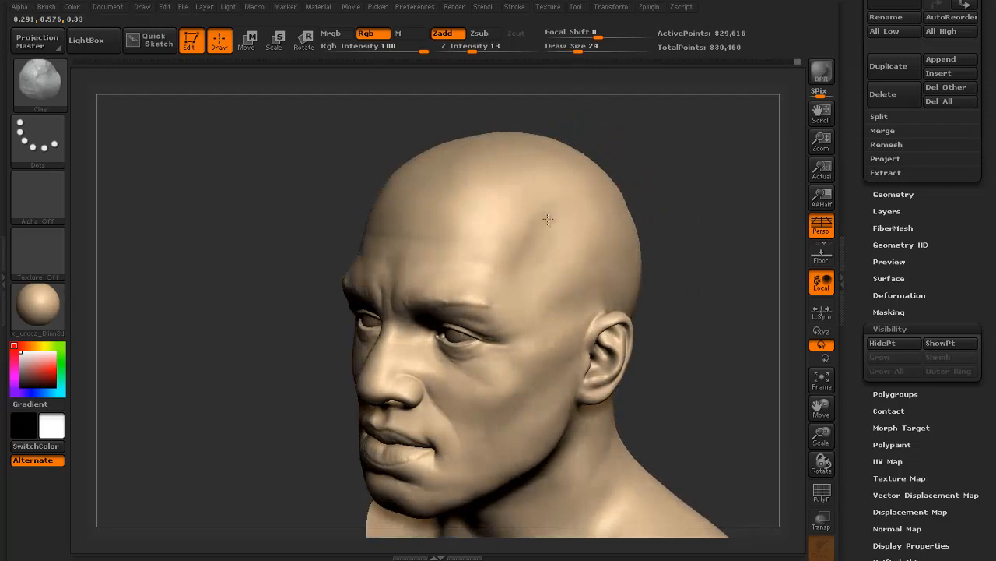
{"action": "key", "text": "shift"}
{"action": "left_click_drag", "start_coordinate": [545, 219], "coordinate": [546, 214], "text": "shift"}
- Build up the side of the skull above the ear with the Clay brush and smooth the surface
{"action": "left_click_drag", "start_coordinate": [589, 128], "coordinate": [686, 204]}
{"action": "left_click_drag", "start_coordinate": [331, 249], "coordinate": [303, 236], "text": "shift"}
{"action": "left_click_drag", "start_coordinate": [580, 222], "coordinate": [610, 238], "text": "alt"}
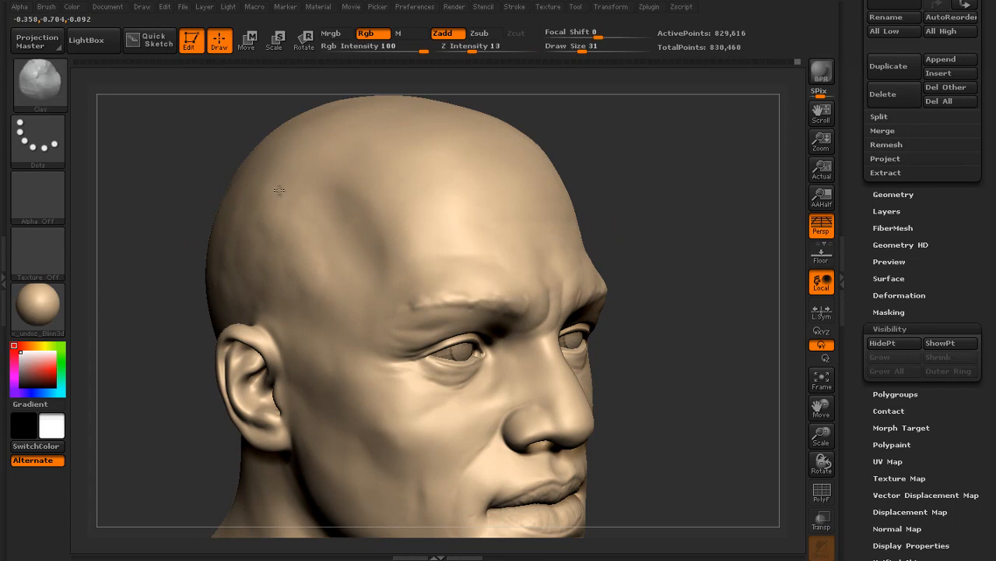
{"action": "key", "text": "shift"}
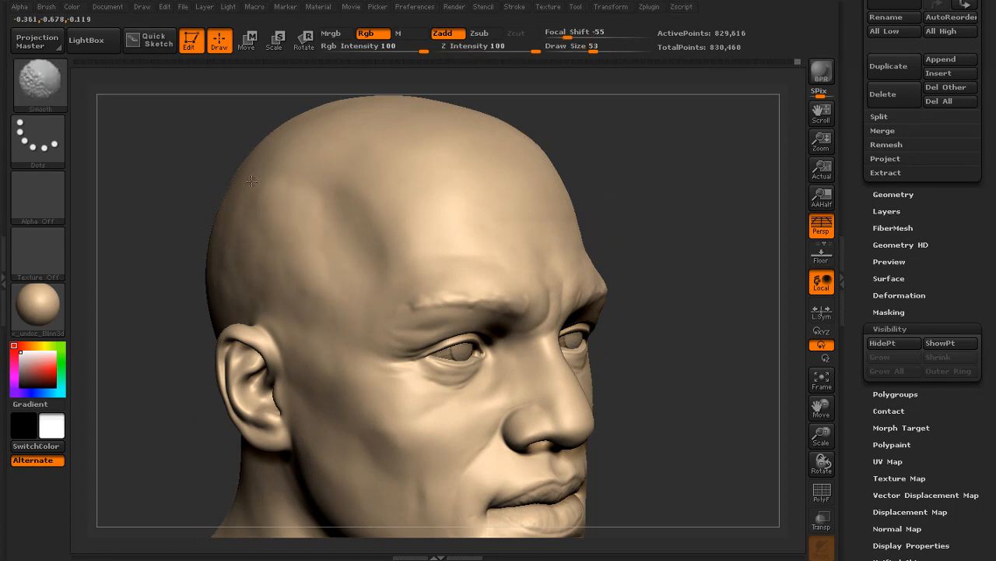
{"action": "mouse_move", "coordinate": [626, 176]}
{"action": "left_mouse_down"}
{"action": "mouse_move", "coordinate": [453, 188]}
{"action": "mouse_move", "coordinate": [423, 218]}
{"action": "mouse_move", "coordinate": [394, 204]}
{"action": "left_mouse_up"}
{"action": "mouse_move", "coordinate": [474, 179]}
{"action": "left_mouse_down"}
{"action": "mouse_move", "coordinate": [425, 188]}
{"action": "mouse_move", "coordinate": [389, 214]}
{"action": "left_mouse_up"}
{"action": "mouse_move", "coordinate": [508, 174]}
{"action": "left_mouse_down"}
{"action": "mouse_move", "coordinate": [547, 166]}
{"action": "mouse_move", "coordinate": [612, 226]}
{"action": "left_mouse_up"}
- Sculpt horizontal wrinkles across the forehead with the Standard brush, using a suitable draw size
{"action": "left_click", "coordinate": [51, 91]}
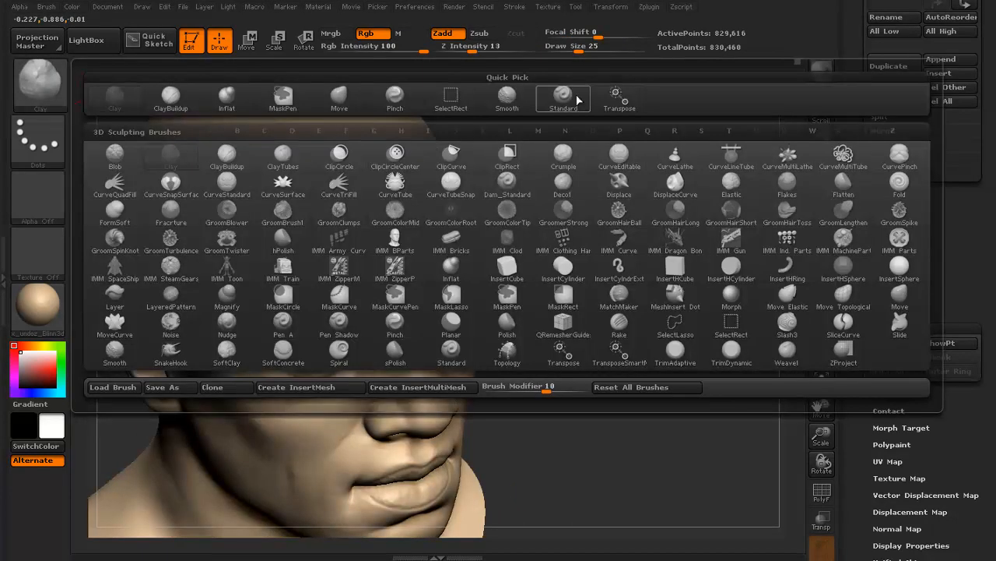
{"action": "left_click", "coordinate": [578, 100]}
{"action": "key", "text": "s"}
{"action": "left_click_drag", "start_coordinate": [355, 255], "coordinate": [349, 256]}
{"action": "key", "text": "s"}
{"action": "left_click_drag", "start_coordinate": [545, 234], "coordinate": [390, 262]}
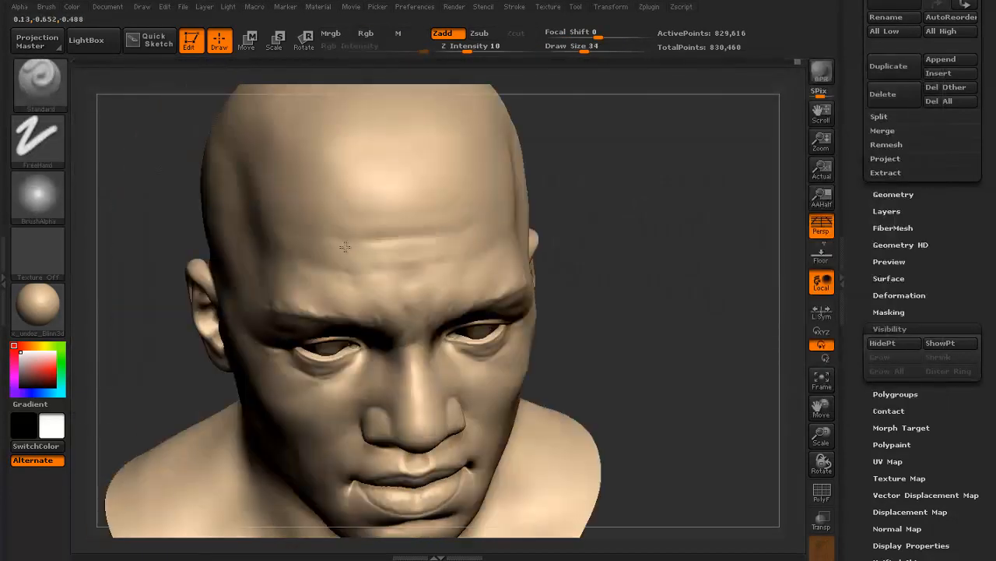
- Tighten the forehead wrinkles with the Pinch brush and smooth the forehead toward the temples
{"action": "left_click", "coordinate": [49, 107]}
{"action": "key", "text": "p"}
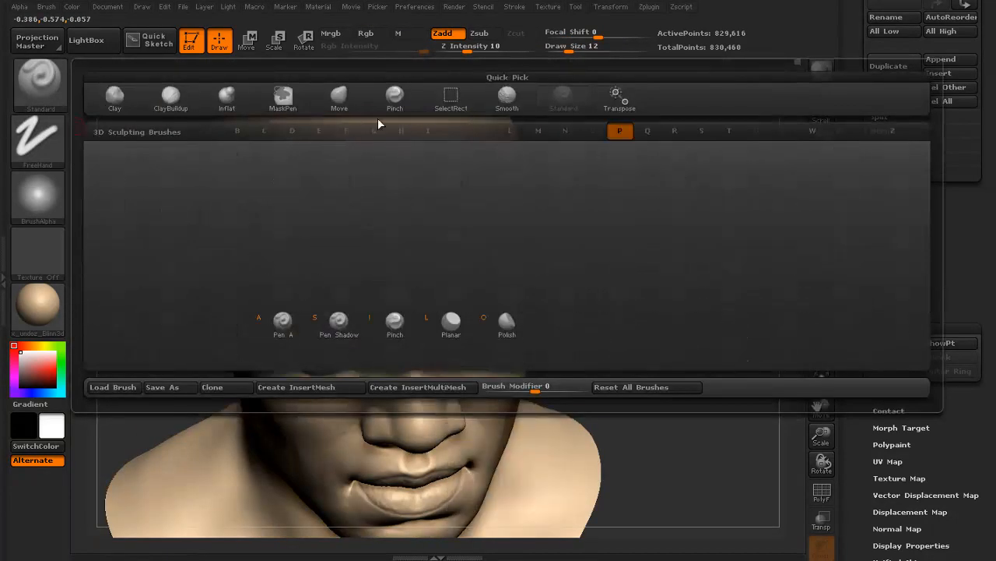
{"action": "key", "text": "i"}
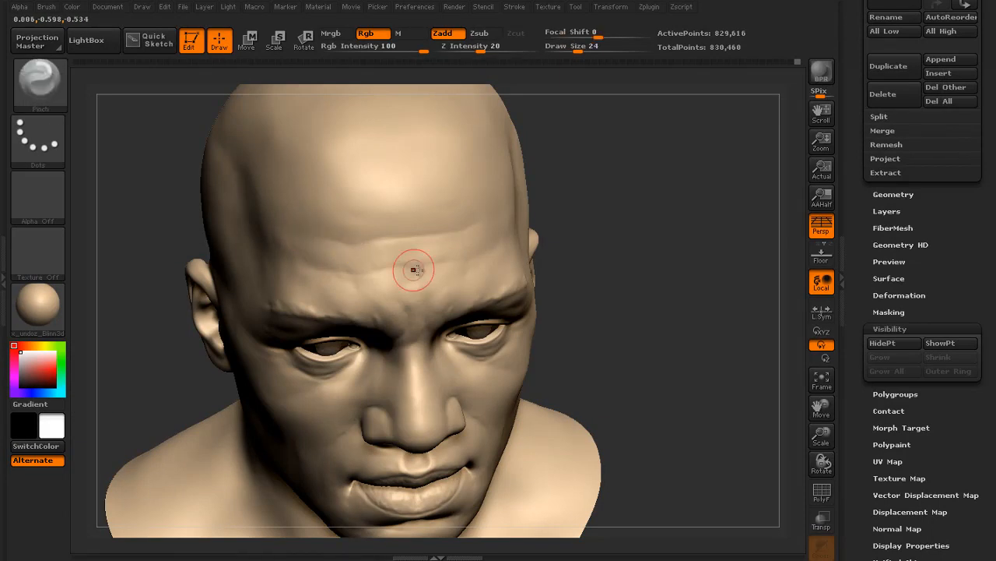
{"action": "left_click_drag", "start_coordinate": [492, 248], "coordinate": [389, 274], "text": "shift"}
{"action": "left_click_drag", "start_coordinate": [685, 198], "coordinate": [576, 191]}
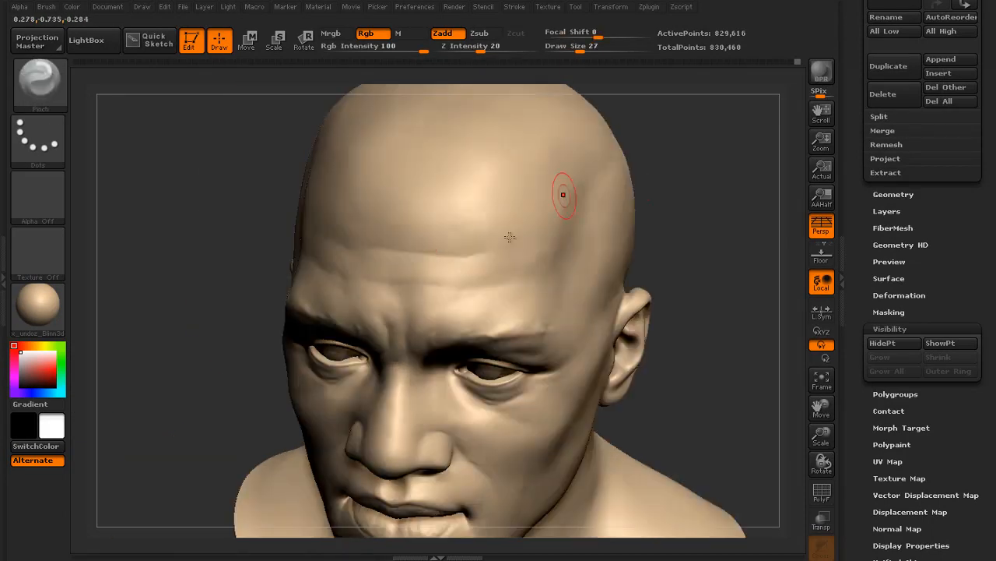
{"action": "left_click_drag", "start_coordinate": [465, 225], "coordinate": [436, 237], "text": "shift"}
{"action": "left_click_drag", "start_coordinate": [187, 234], "coordinate": [265, 210]}
{"action": "left_click_drag", "start_coordinate": [371, 258], "coordinate": [522, 239], "text": "shift"}
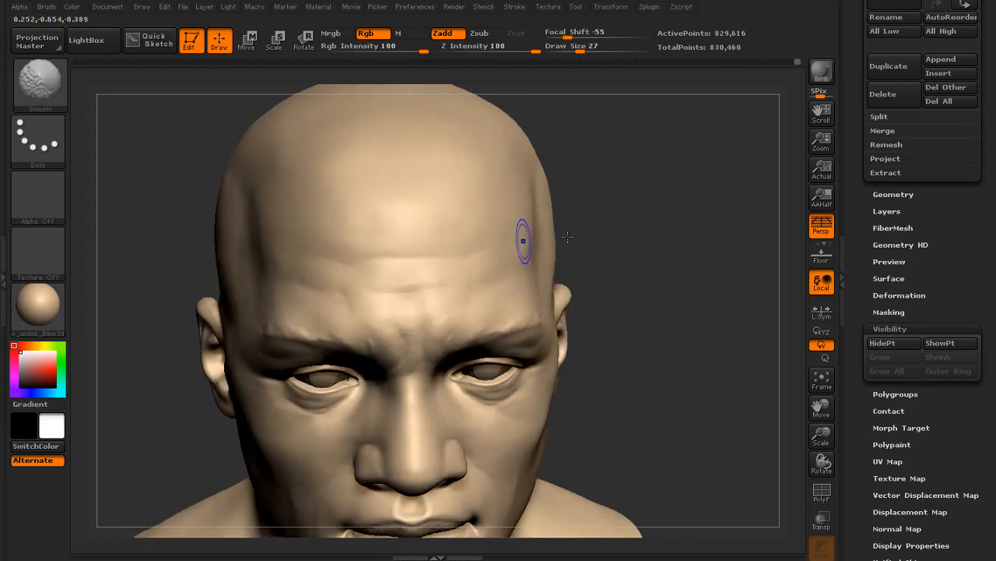
- Soften the forehead folds above both brows with smoothing strokes from several angles
{"action": "left_click_drag", "start_coordinate": [669, 233], "coordinate": [670, 187], "text": "alt"}
{"action": "key", "text": "s"}
{"action": "mouse_move", "coordinate": [607, 233]}
{"action": "left_mouse_down"}
{"action": "mouse_move", "coordinate": [678, 226]}
{"action": "mouse_move", "coordinate": [568, 241]}
{"action": "left_mouse_up"}
{"action": "left_click_drag", "start_coordinate": [433, 254], "coordinate": [467, 246], "text": "shift"}
{"action": "left_click_drag", "start_coordinate": [592, 218], "coordinate": [685, 204]}
{"action": "left_click_drag", "start_coordinate": [669, 207], "coordinate": [670, 257], "text": "alt"}
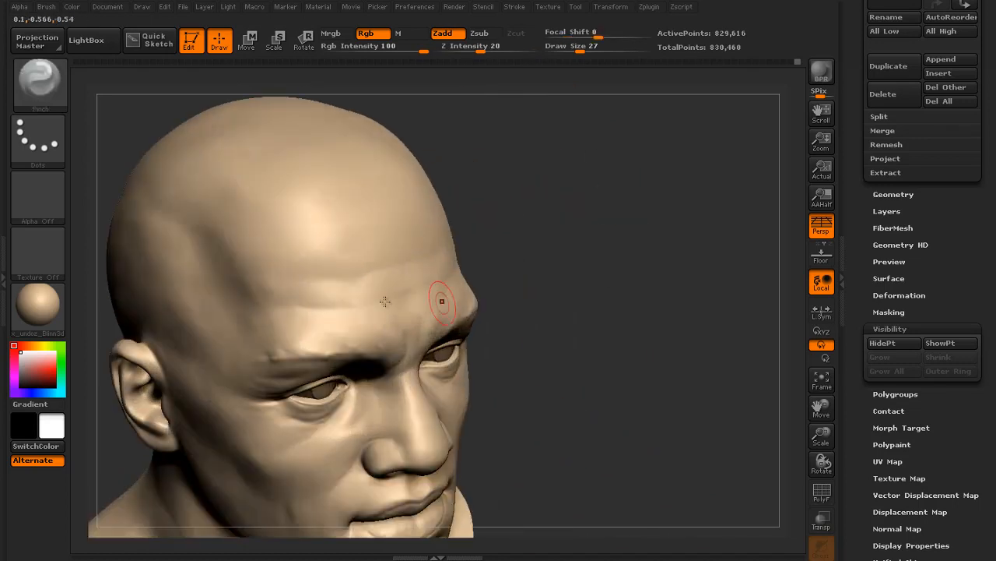
{"action": "left_click_drag", "start_coordinate": [306, 311], "coordinate": [467, 243], "text": "shift"}
{"action": "left_click_drag", "start_coordinate": [685, 198], "coordinate": [623, 234]}
- Carve a deeper central forehead wrinkle with the inverted Standard brush and raise the skin beside it
{"action": "key", "text": "b"}
{"action": "left_click", "coordinate": [528, 101]}
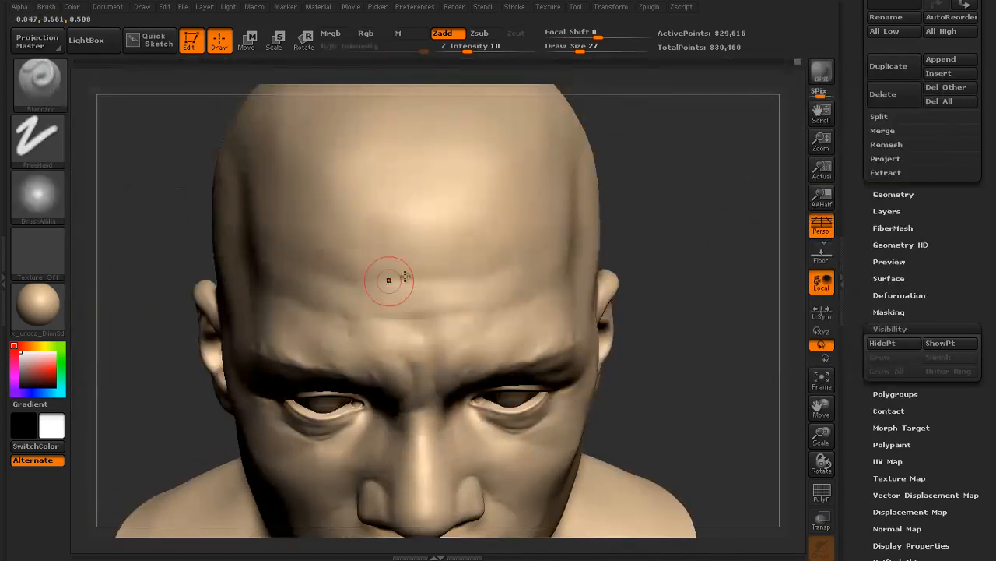
{"action": "left_click_drag", "start_coordinate": [404, 275], "coordinate": [506, 251], "text": "alt"}
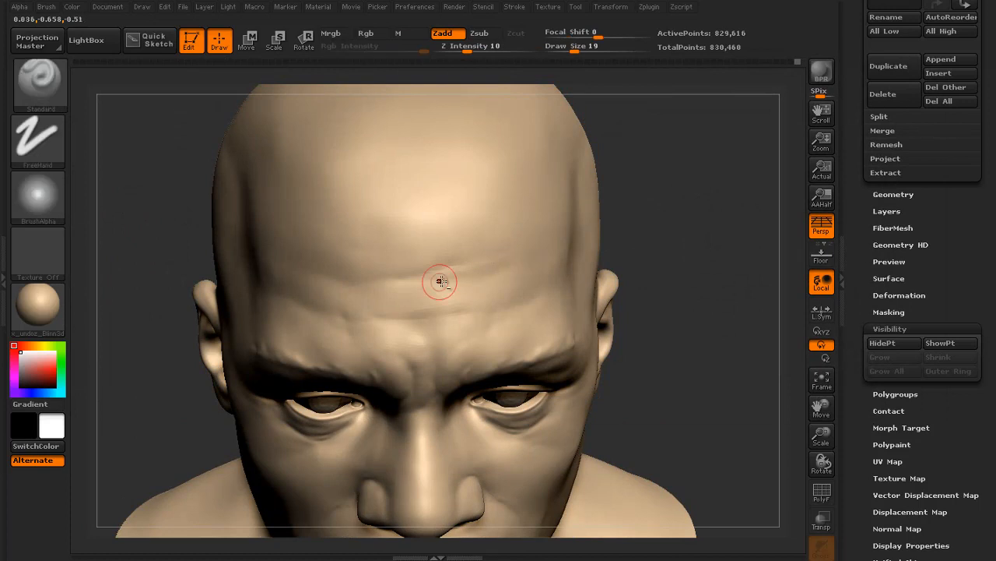
{"action": "mouse_move", "coordinate": [441, 283]}
{"action": "left_mouse_down"}
{"action": "mouse_move", "coordinate": [506, 280]}
{"action": "mouse_move", "coordinate": [479, 274]}
{"action": "left_mouse_up"}
- Sharpen the carved forehead wrinkles with the Pinch brush
{"action": "left_click", "coordinate": [47, 90]}
{"action": "left_click", "coordinate": [484, 185]}
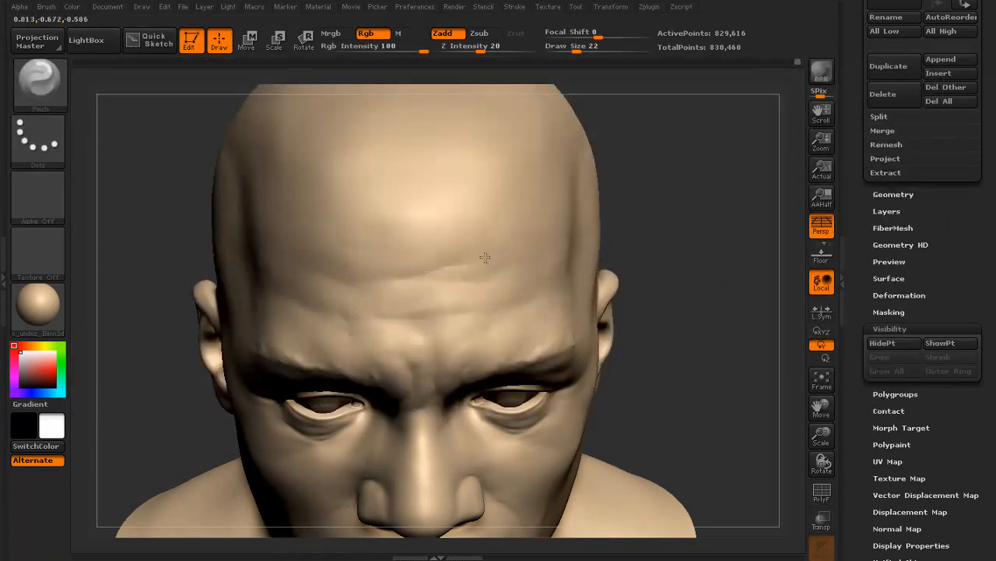
{"action": "left_click_drag", "start_coordinate": [656, 194], "coordinate": [480, 288]}
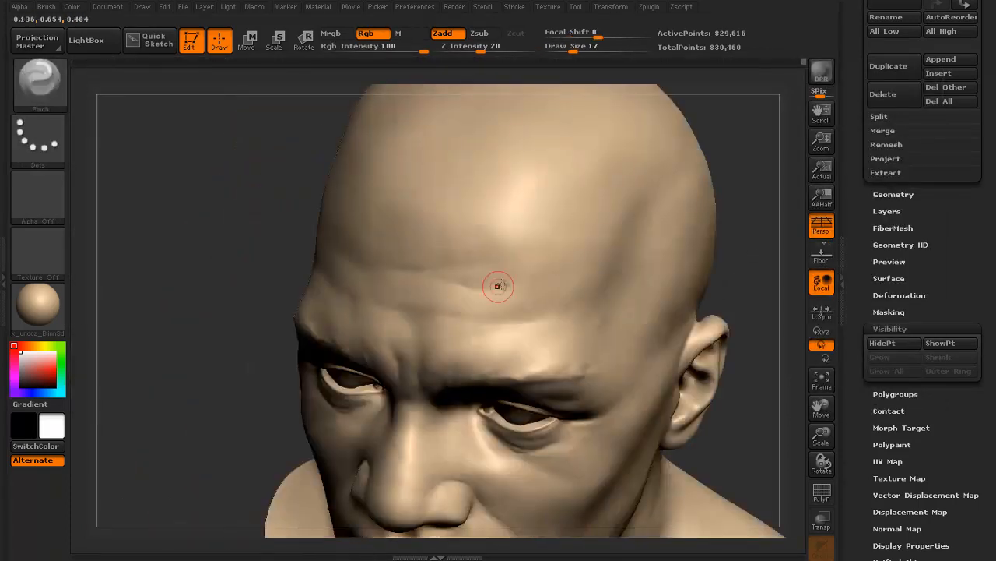
- Smooth the temple ridge on the side of the head
{"action": "mouse_move", "coordinate": [582, 233]}
{"action": "left_mouse_down", "text": "alt"}
{"action": "mouse_move", "coordinate": [674, 158]}
{"action": "mouse_move", "coordinate": [717, 156]}
{"action": "left_mouse_up", "text": "alt"}
{"action": "left_click_drag", "start_coordinate": [585, 127], "coordinate": [489, 150]}
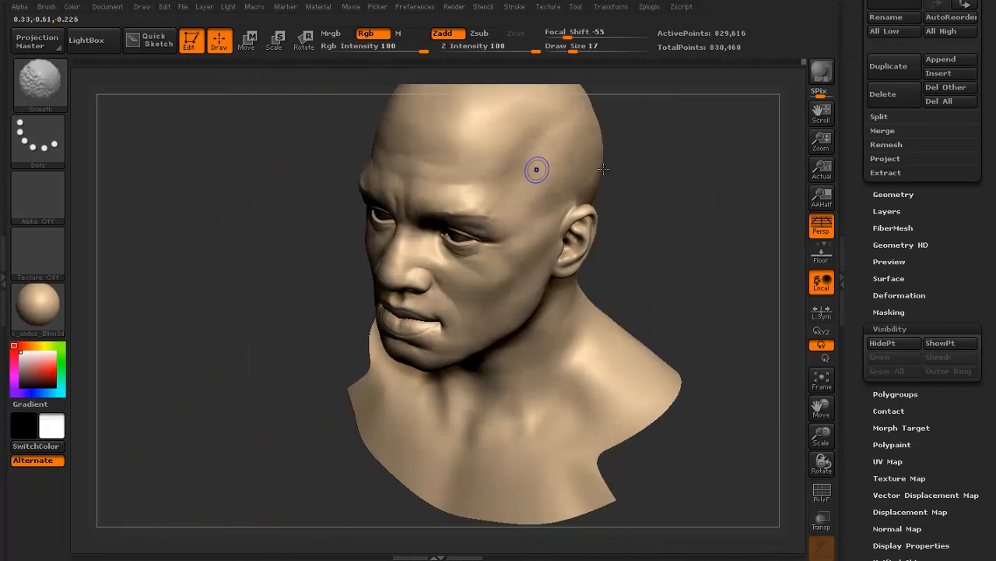
{"action": "left_click_drag", "start_coordinate": [603, 169], "coordinate": [469, 265]}
{"action": "left_click_drag", "start_coordinate": [576, 183], "coordinate": [671, 194]}
{"action": "mouse_move", "coordinate": [671, 193]}
{"action": "left_mouse_down", "text": "alt"}
{"action": "mouse_move", "coordinate": [616, 242]}
{"action": "mouse_move", "coordinate": [550, 221]}
{"action": "left_mouse_up", "text": "alt"}
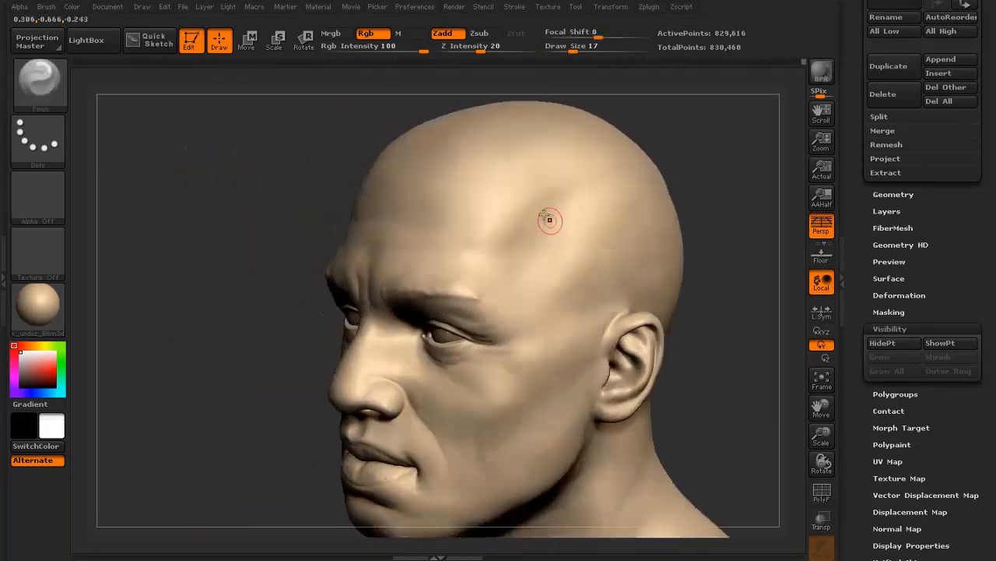
- Switch to the Standard brush, refine the forehead above the outer eyebrows and smooth those areas
{"action": "key", "text": "b"}
{"action": "left_click", "coordinate": [508, 99]}
{"action": "right_click_drag", "start_coordinate": [477, 237], "coordinate": [442, 281]}
{"action": "left_click_drag", "start_coordinate": [450, 269], "coordinate": [436, 276], "text": "shift"}
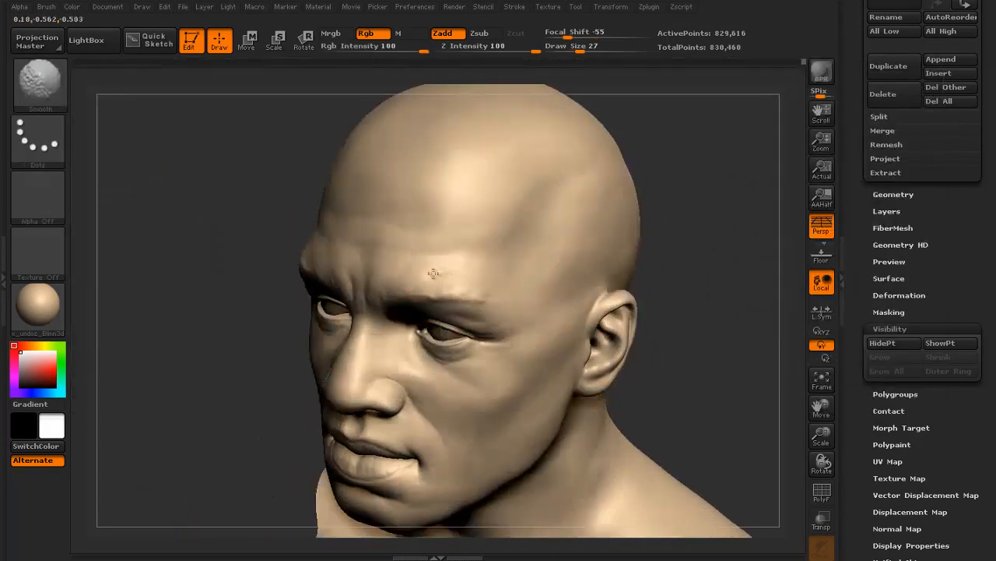
{"action": "left_click_drag", "start_coordinate": [670, 233], "coordinate": [732, 257]}
{"action": "left_click_drag", "start_coordinate": [454, 265], "coordinate": [445, 271], "text": "shift"}
{"action": "left_click_drag", "start_coordinate": [638, 218], "coordinate": [704, 211]}
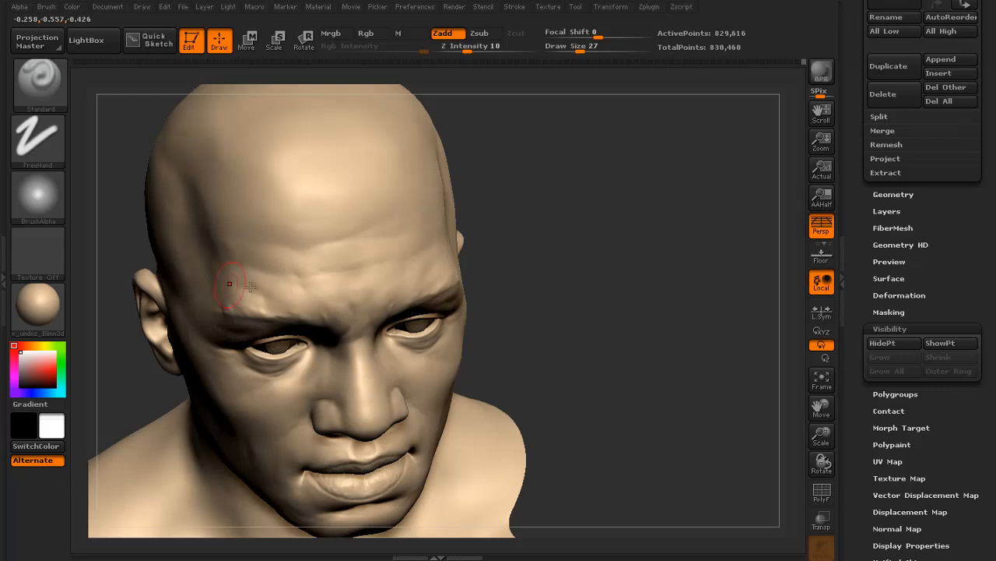
{"action": "left_click_drag", "start_coordinate": [250, 287], "coordinate": [262, 291], "text": "shift"}
{"action": "mouse_move", "coordinate": [607, 234]}
{"action": "left_mouse_down"}
{"action": "mouse_move", "coordinate": [552, 173]}
{"action": "mouse_move", "coordinate": [590, 184]}
{"action": "mouse_move", "coordinate": [616, 130]}
{"action": "mouse_move", "coordinate": [677, 202]}
{"action": "left_mouse_up"}
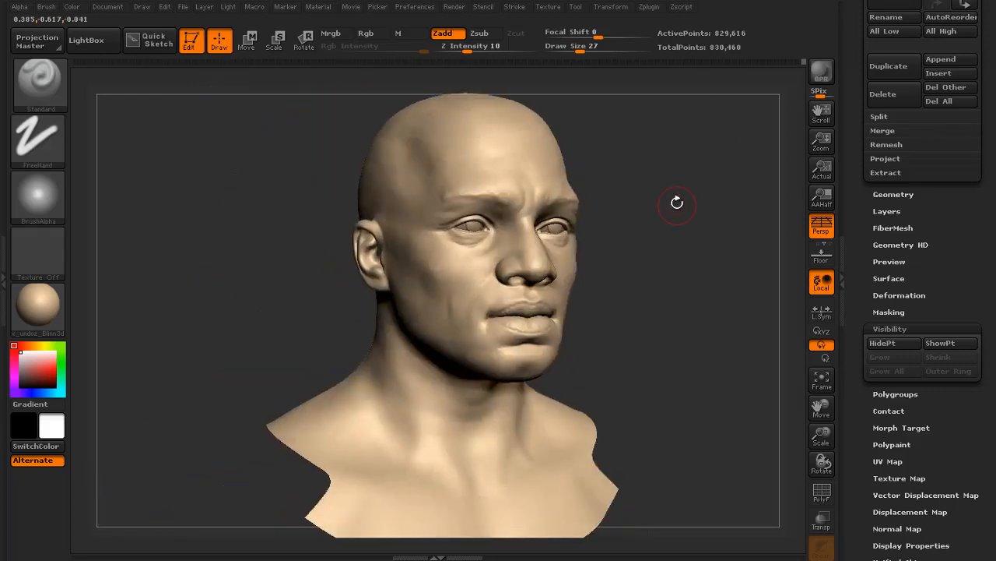
- Sculpt short hair-like strokes along the eyebrows with the Standard brush at Z Intensity 42
{"action": "mouse_move", "coordinate": [655, 236]}
{"action": "left_mouse_down"}
{"action": "mouse_move", "coordinate": [639, 240]}
{"action": "mouse_move", "coordinate": [650, 253]}
{"action": "mouse_move", "coordinate": [659, 244]}
{"action": "mouse_move", "coordinate": [465, 175]}
{"action": "left_mouse_up"}
{"action": "mouse_move", "coordinate": [668, 173]}
{"action": "left_mouse_down", "text": "alt"}
{"action": "mouse_move", "coordinate": [658, 218]}
{"action": "mouse_move", "coordinate": [762, 261]}
{"action": "left_mouse_up", "text": "alt"}
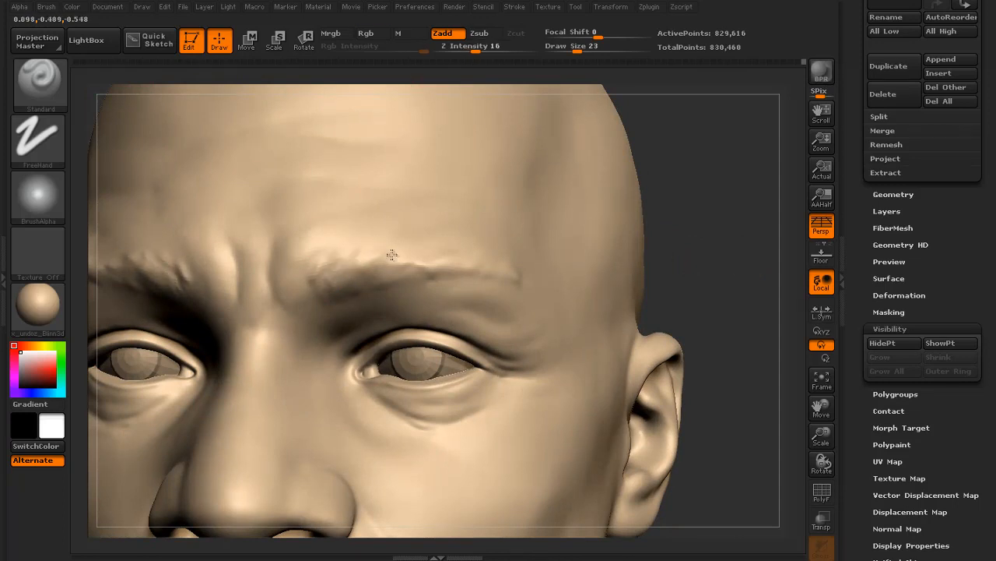
{"action": "left_click_drag", "start_coordinate": [749, 240], "coordinate": [687, 236]}
{"action": "left_click", "coordinate": [501, 48]}
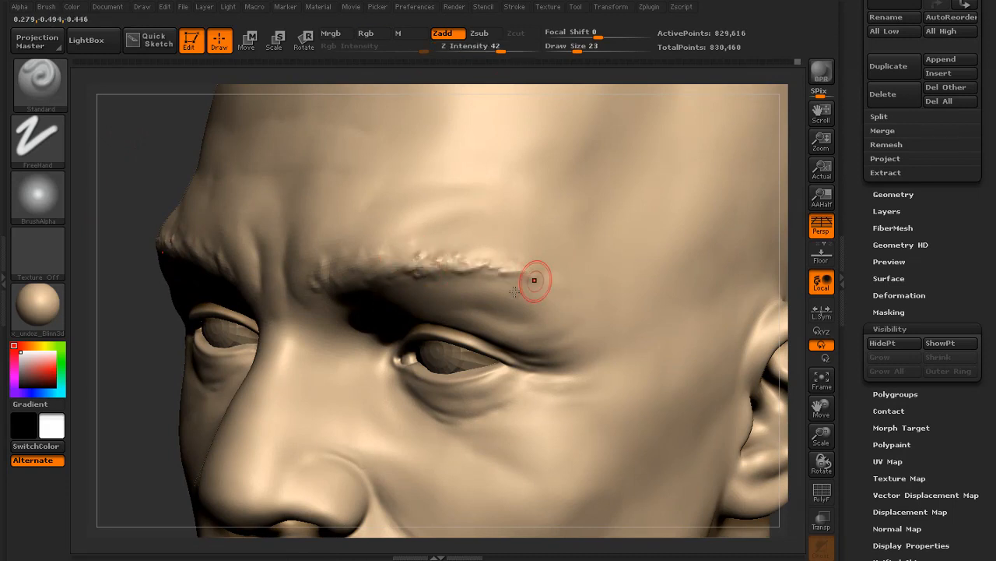
{"action": "left_click_drag", "start_coordinate": [133, 333], "coordinate": [193, 333]}
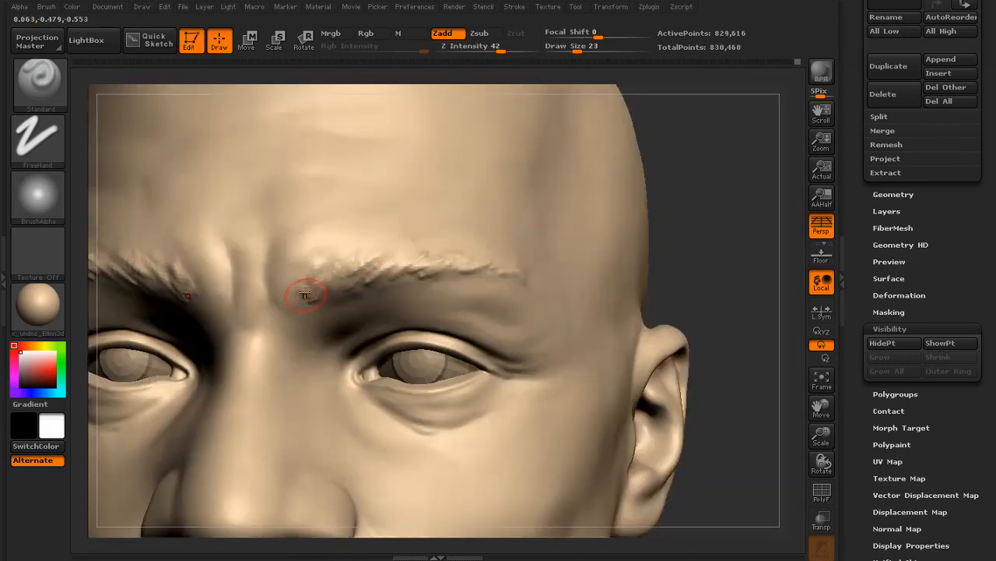
- Extend the hair strokes toward the outer ends of the eyebrows and lightly smooth the excess
{"action": "left_click_drag", "start_coordinate": [700, 207], "coordinate": [647, 209]}
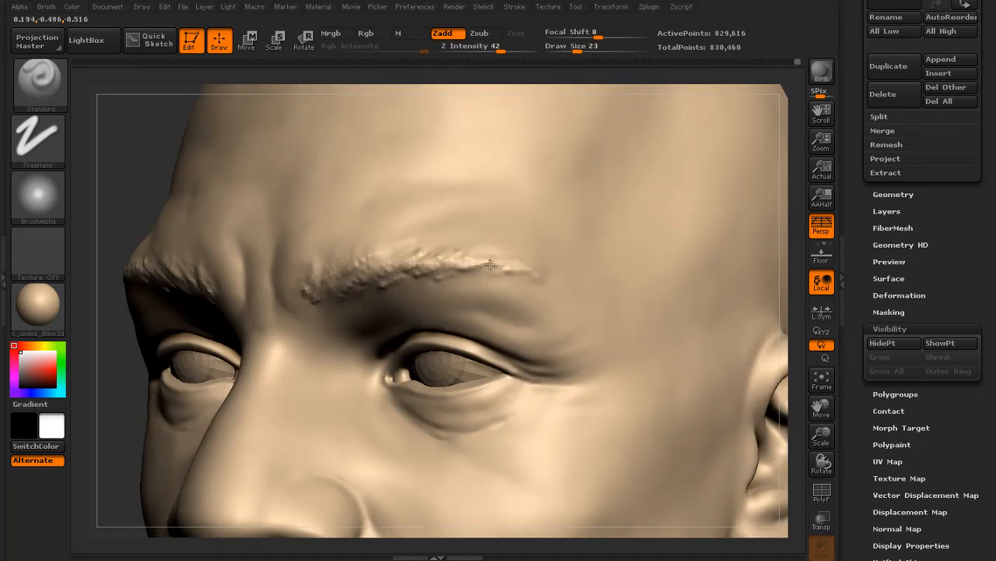
{"action": "key", "text": "shift"}
{"action": "key", "text": "shift"}
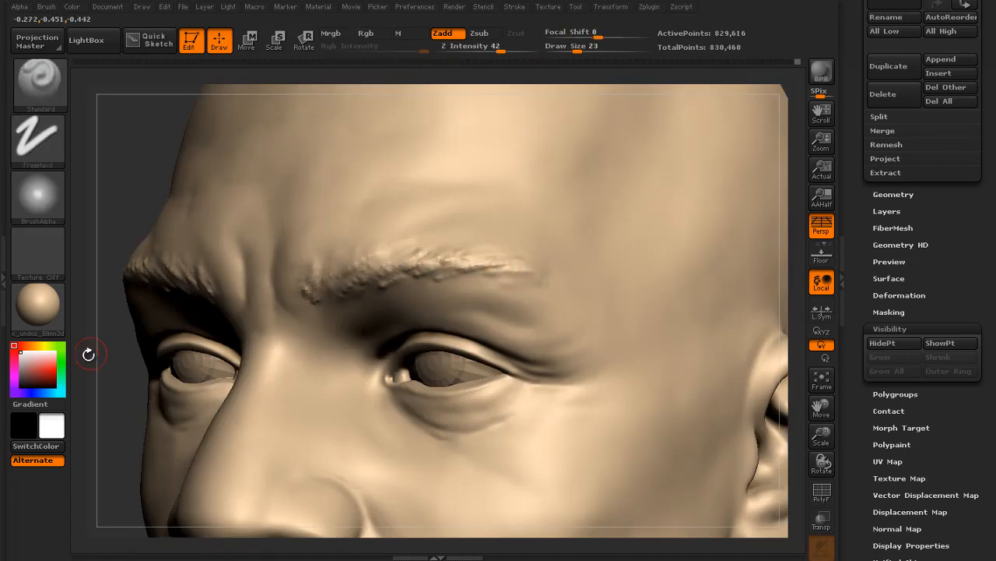
{"action": "left_click_drag", "start_coordinate": [89, 350], "coordinate": [148, 349]}
{"action": "key", "text": "shift"}
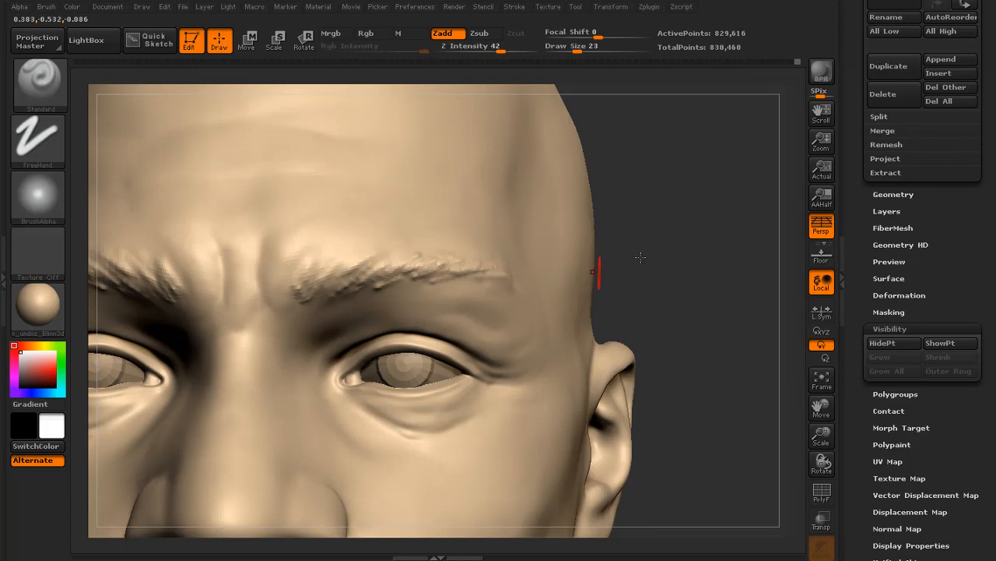
- Blend the eyebrow hair strokes into the surrounding skin with light smoothing
{"action": "left_click_drag", "start_coordinate": [640, 256], "coordinate": [640, 226], "text": "alt"}
{"action": "mouse_move", "coordinate": [623, 272]}
{"action": "left_mouse_down"}
{"action": "mouse_move", "coordinate": [652, 278]}
{"action": "mouse_move", "coordinate": [602, 267]}
{"action": "mouse_move", "coordinate": [592, 350]}
{"action": "left_mouse_up"}
{"action": "key", "text": "shift"}
{"action": "key", "text": "shift"}
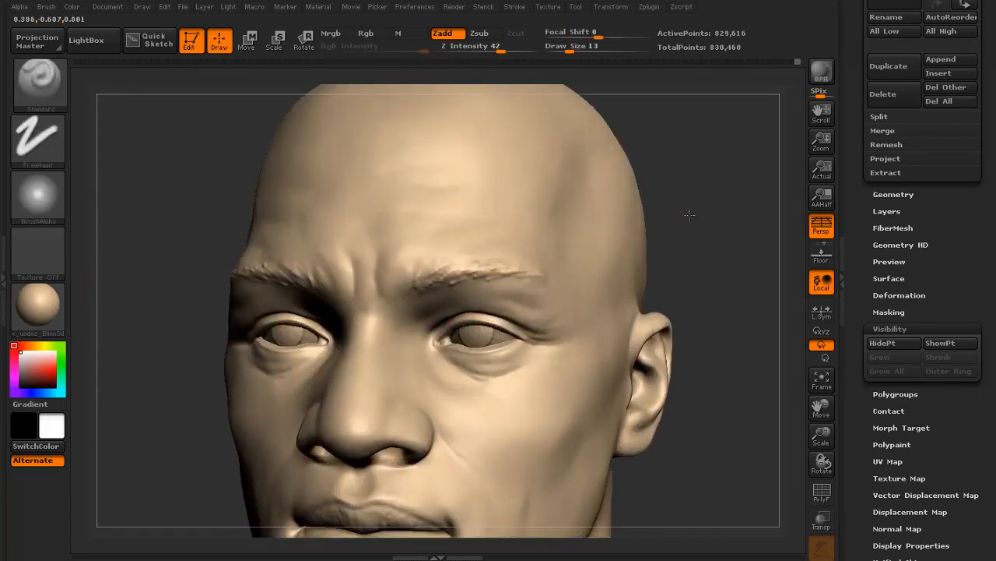
- Smooth the inner part of the eyebrows and add a short hair stroke there with the Standard brush
{"action": "left_click_drag", "start_coordinate": [690, 213], "coordinate": [739, 215]}
{"action": "key", "text": "shift"}
{"action": "mouse_move", "coordinate": [572, 218]}
{"action": "left_mouse_down", "text": "alt"}
{"action": "mouse_move", "coordinate": [571, 249]}
{"action": "mouse_move", "coordinate": [615, 253]}
{"action": "left_mouse_up", "text": "alt"}
{"action": "key", "text": "shift"}
{"action": "left_click_drag", "start_coordinate": [391, 302], "coordinate": [375, 294], "text": "shift"}
{"action": "left_click_drag", "start_coordinate": [654, 257], "coordinate": [616, 256]}
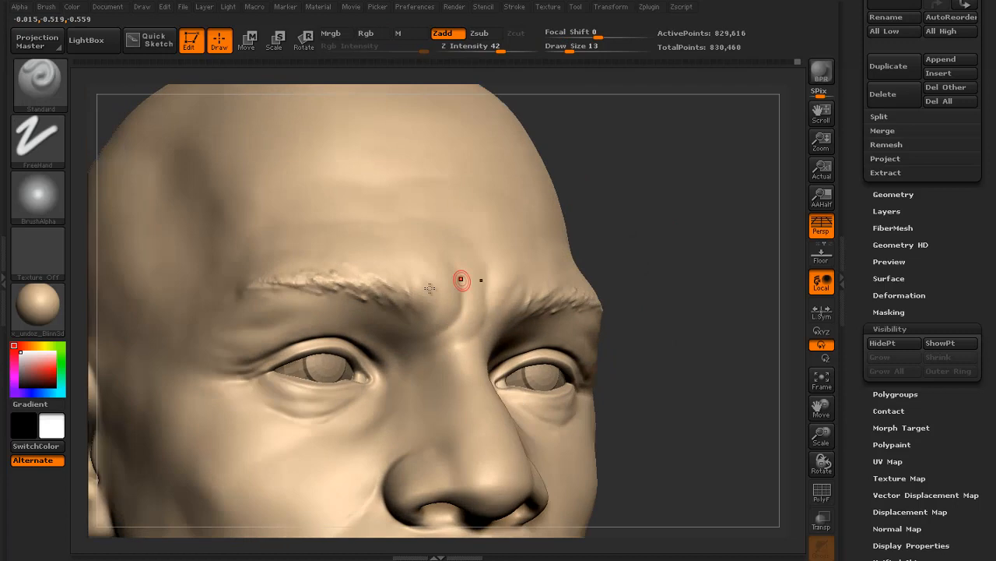
{"action": "left_click_drag", "start_coordinate": [394, 299], "coordinate": [377, 284]}
- Soften the hair strokes at the outer ends of the eyebrows so they blend into the skin
{"action": "mouse_move", "coordinate": [654, 241]}
{"action": "left_mouse_down"}
{"action": "mouse_move", "coordinate": [623, 233]}
{"action": "mouse_move", "coordinate": [661, 184]}
{"action": "left_mouse_up"}
{"action": "key", "text": "shift"}
{"action": "key", "text": "shift"}
{"action": "left_click_drag", "start_coordinate": [598, 209], "coordinate": [642, 211]}
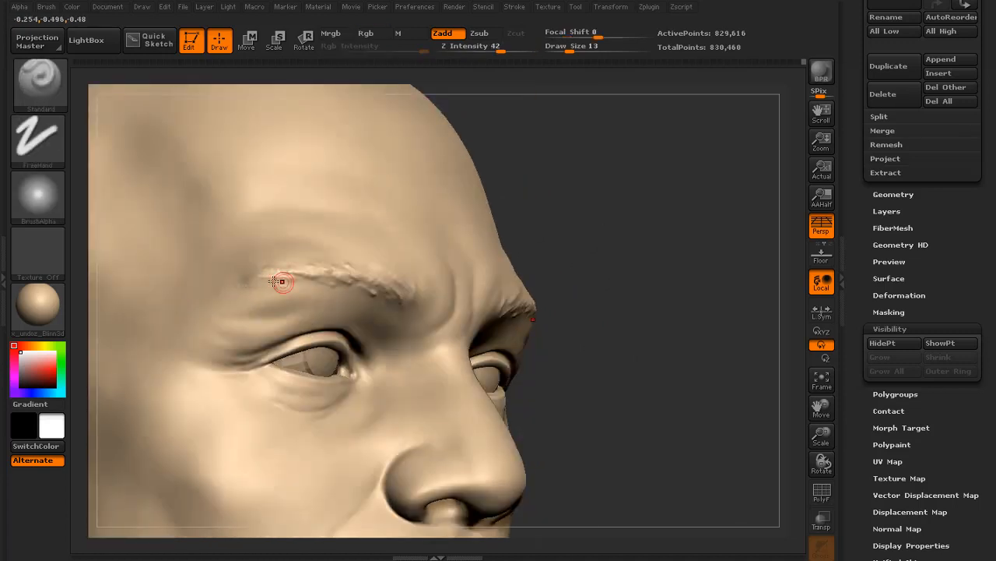
{"action": "left_click_drag", "start_coordinate": [274, 283], "coordinate": [299, 305], "text": "shift"}
{"action": "left_click_drag", "start_coordinate": [592, 238], "coordinate": [635, 236]}
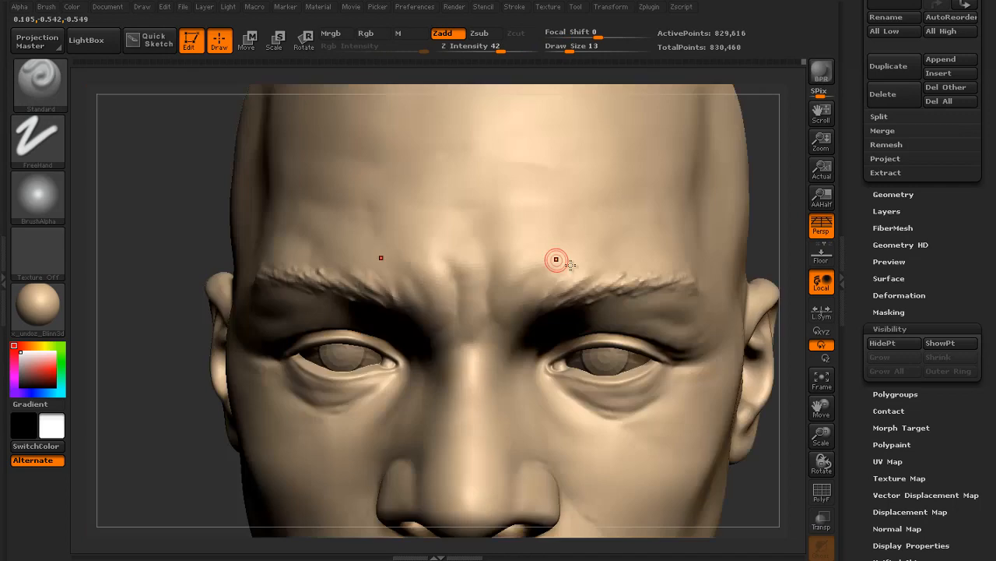
- Set the Draw Size to 25, then sculpt and smooth the upper cheek between the lower eyelid and the nose
{"action": "key", "text": "f"}
{"action": "mouse_move", "coordinate": [712, 232]}
{"action": "left_mouse_down"}
{"action": "mouse_move", "coordinate": [635, 256]}
{"action": "mouse_move", "coordinate": [699, 261]}
{"action": "mouse_move", "coordinate": [665, 252]}
{"action": "mouse_move", "coordinate": [663, 218]}
{"action": "left_mouse_up"}
{"action": "left_click_drag", "start_coordinate": [664, 221], "coordinate": [594, 238]}
{"action": "mouse_move", "coordinate": [599, 245]}
{"action": "left_mouse_down", "text": "alt"}
{"action": "mouse_move", "coordinate": [669, 342]}
{"action": "mouse_move", "coordinate": [667, 309]}
{"action": "mouse_move", "coordinate": [685, 338]}
{"action": "mouse_move", "coordinate": [730, 272]}
{"action": "left_mouse_up", "text": "alt"}
{"action": "key", "text": "s"}
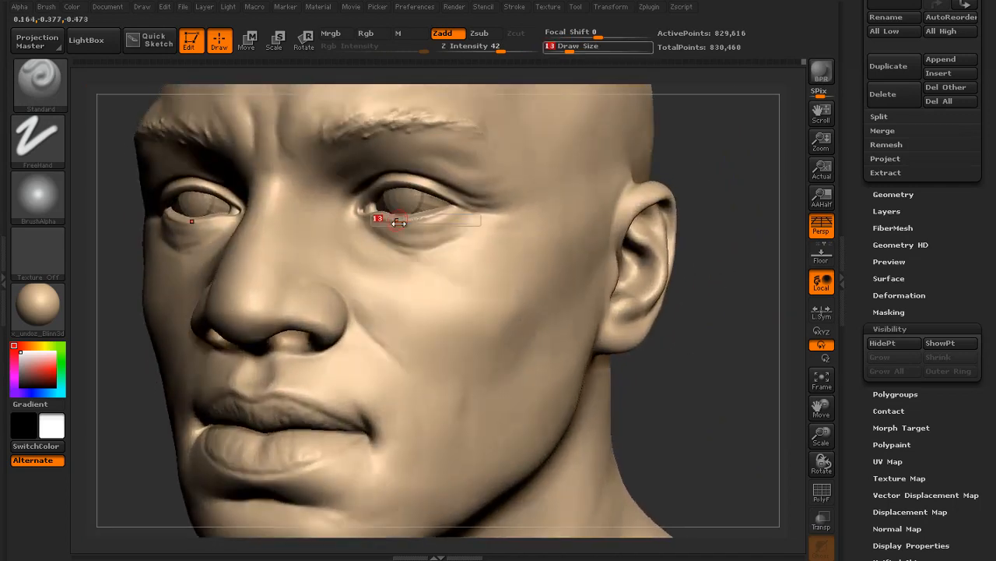
{"action": "mouse_move", "coordinate": [364, 250]}
{"action": "left_mouse_down"}
{"action": "mouse_move", "coordinate": [349, 227]}
{"action": "mouse_move", "coordinate": [380, 263]}
{"action": "left_mouse_up"}
{"action": "key", "text": "shift"}
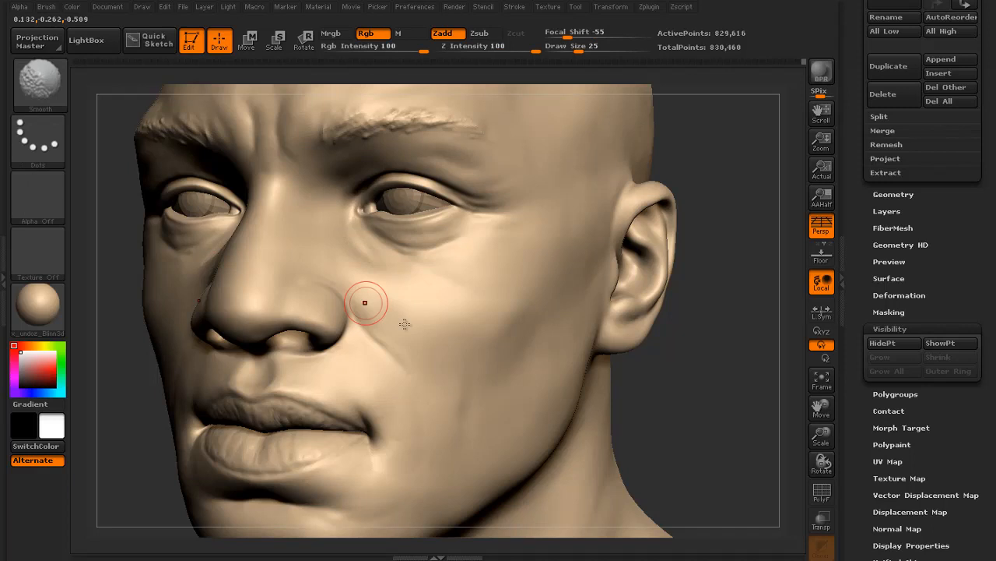
- Sculpt a ridge on the neck behind the jaw below the ear, using Draw Size 53 and Z Intensity 18
{"action": "mouse_move", "coordinate": [634, 352]}
{"action": "left_mouse_down"}
{"action": "mouse_move", "coordinate": [696, 351]}
{"action": "mouse_move", "coordinate": [607, 257]}
{"action": "left_mouse_up"}
{"action": "mouse_move", "coordinate": [701, 239]}
{"action": "left_mouse_down", "text": "alt"}
{"action": "mouse_move", "coordinate": [656, 252]}
{"action": "mouse_move", "coordinate": [650, 311]}
{"action": "mouse_move", "coordinate": [640, 307]}
{"action": "mouse_move", "coordinate": [674, 303]}
{"action": "left_mouse_up", "text": "alt"}
{"action": "left_click_drag", "start_coordinate": [595, 329], "coordinate": [676, 303]}
{"action": "left_click_drag", "start_coordinate": [676, 304], "coordinate": [679, 350], "text": "alt"}
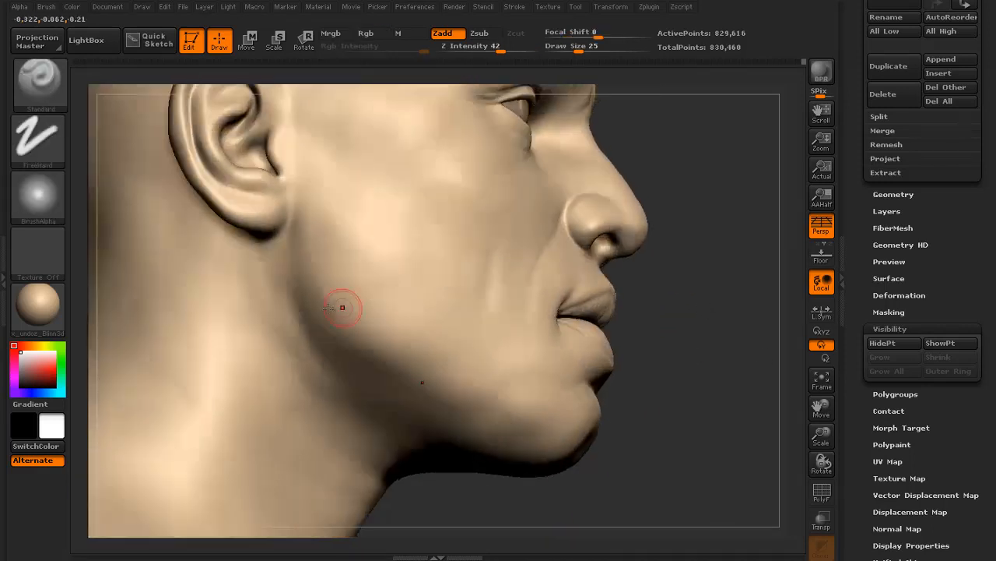
{"action": "left_click_drag", "start_coordinate": [280, 274], "coordinate": [305, 335]}
{"action": "key", "text": "ctrl+z"}
{"action": "key", "text": "s"}
{"action": "left_click_drag", "start_coordinate": [291, 296], "coordinate": [301, 296]}
{"action": "left_click_drag", "start_coordinate": [486, 49], "coordinate": [477, 49]}
{"action": "left_click_drag", "start_coordinate": [278, 265], "coordinate": [298, 350]}
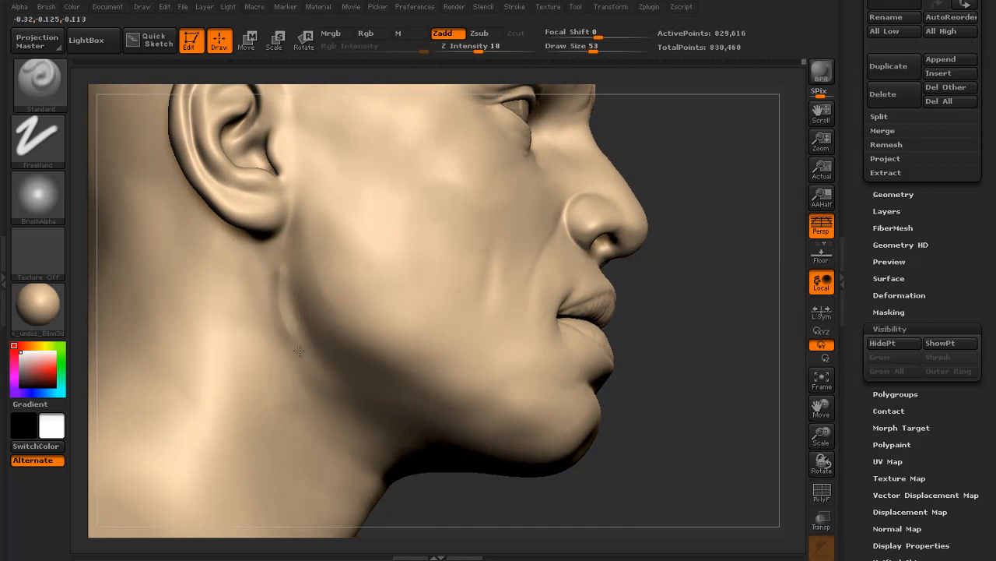
- Smooth the ridge behind the jaw, extend it up in front of the earlobe and blend the addition
{"action": "mouse_move", "coordinate": [280, 262]}
{"action": "left_mouse_down", "text": "shift"}
{"action": "mouse_move", "coordinate": [293, 350]}
{"action": "mouse_move", "coordinate": [302, 341]}
{"action": "left_mouse_up", "text": "shift"}
{"action": "left_click_drag", "start_coordinate": [282, 268], "coordinate": [298, 339], "text": "shift"}
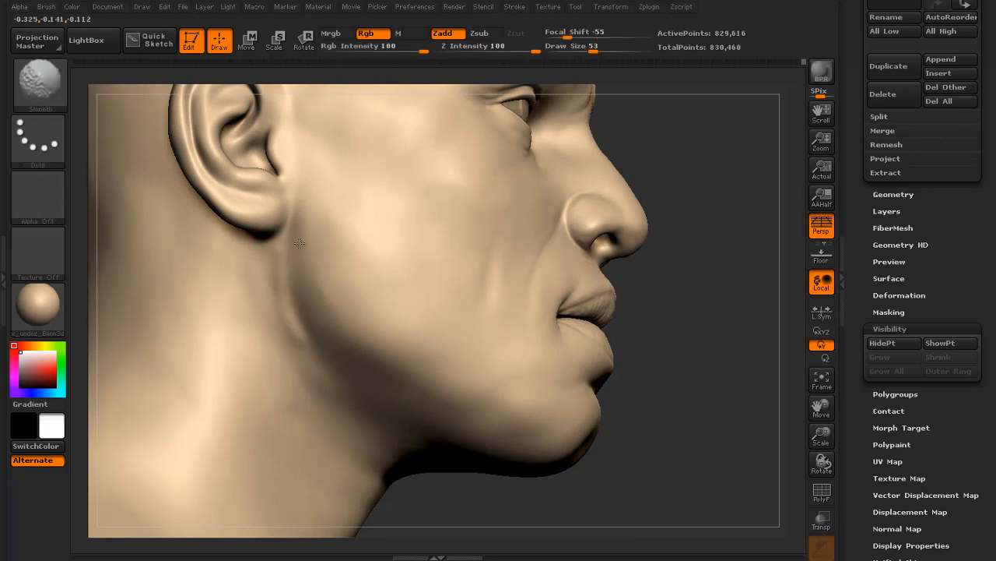
{"action": "left_click_drag", "start_coordinate": [304, 187], "coordinate": [282, 268]}
{"action": "left_click_drag", "start_coordinate": [305, 195], "coordinate": [301, 224], "text": "shift"}
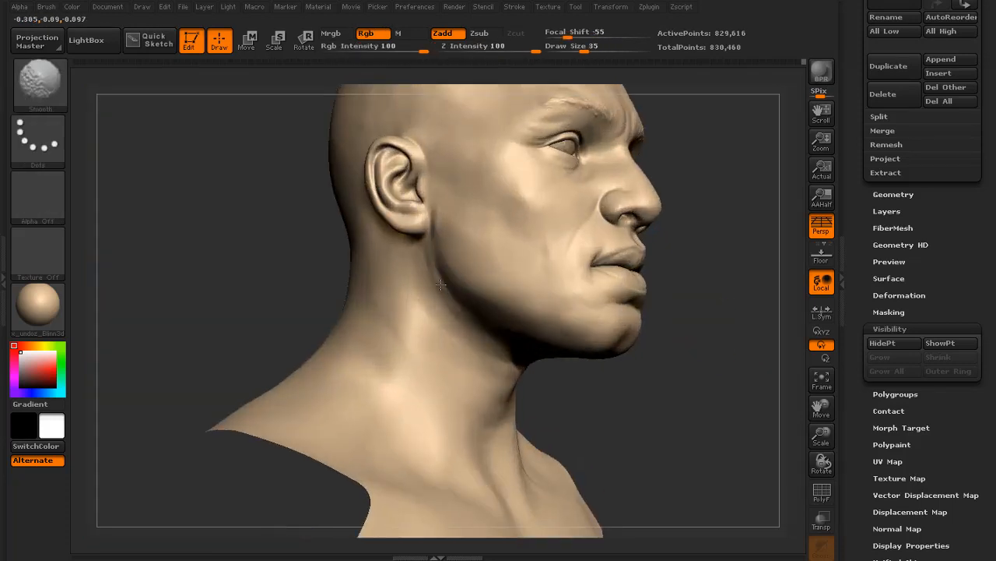
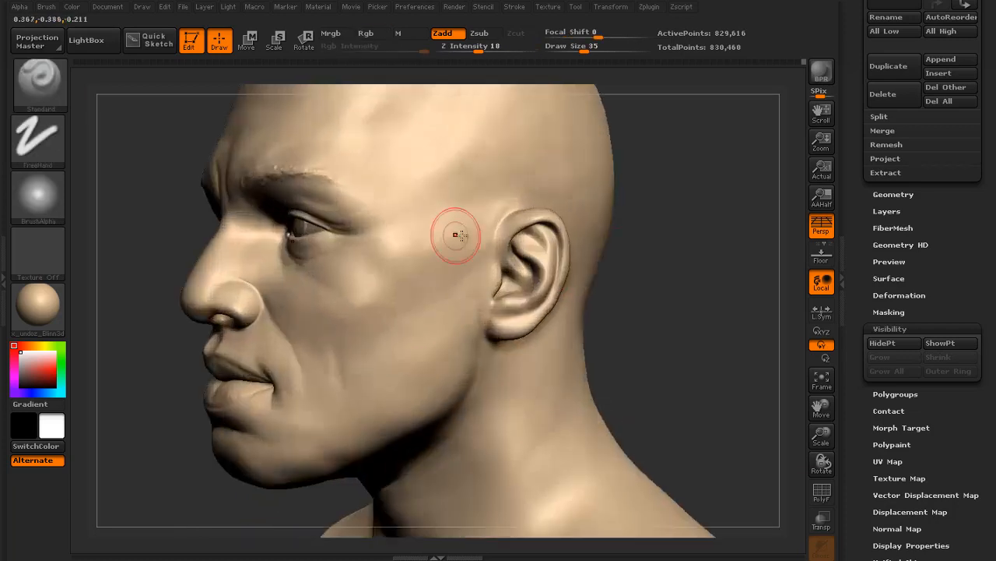
- Refine the vertical cheek crease outside the mouth corners with the Standard brush at smaller sizes and smooth it
{"action": "key", "text": "shift"}
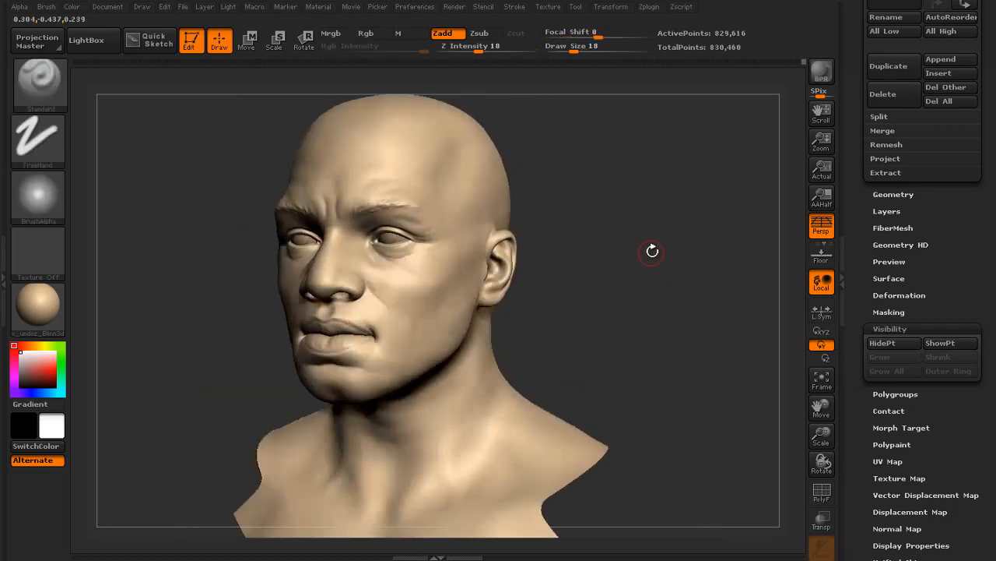
{"action": "left_click_drag", "start_coordinate": [652, 249], "coordinate": [524, 307]}
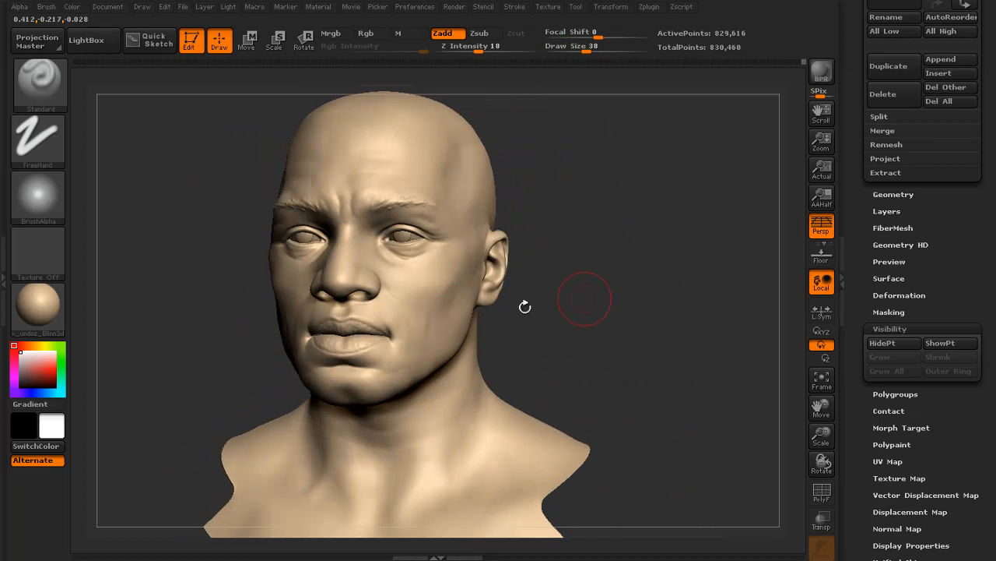
{"action": "key", "text": "shift"}
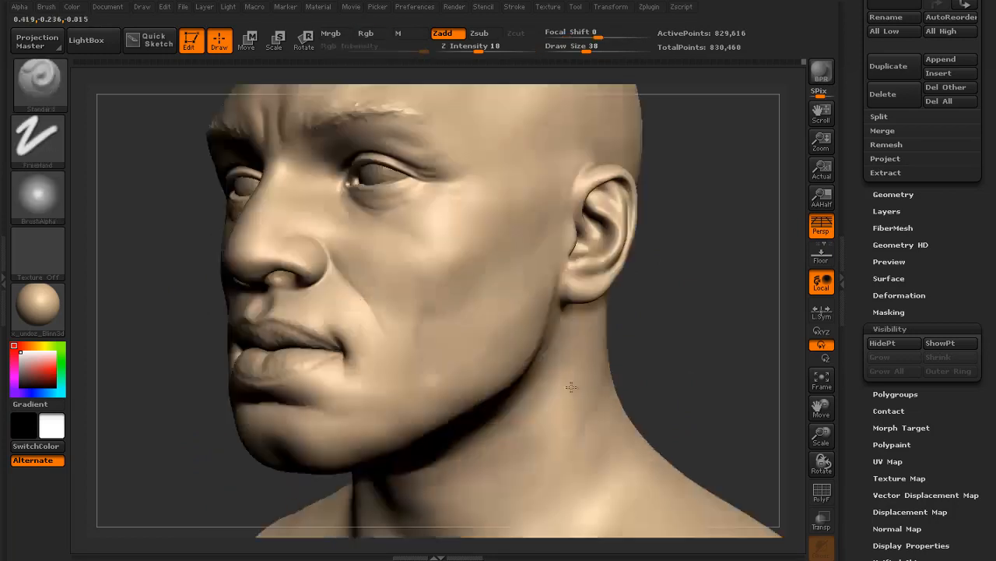
{"action": "key", "text": "s"}
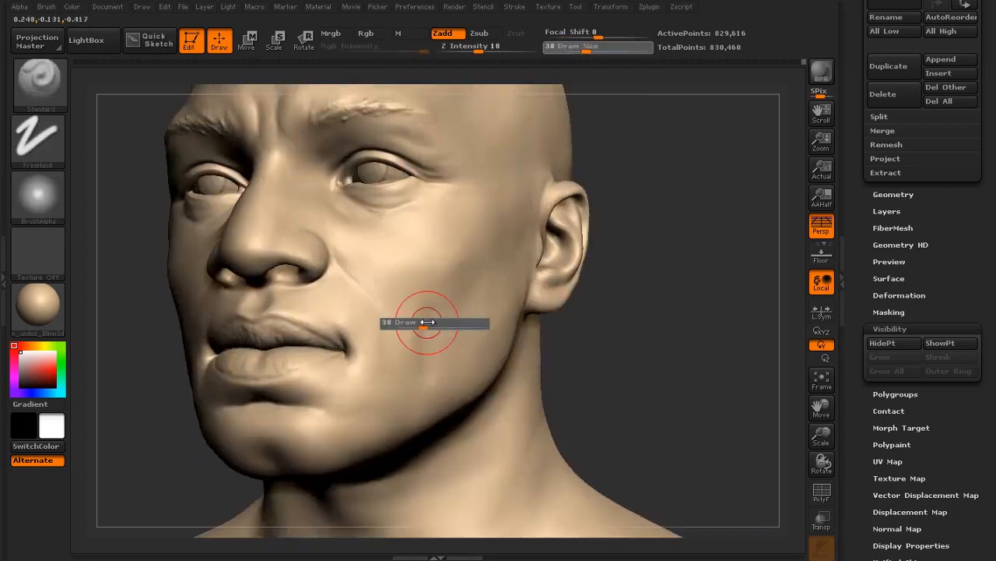
{"action": "left_click", "coordinate": [430, 312]}
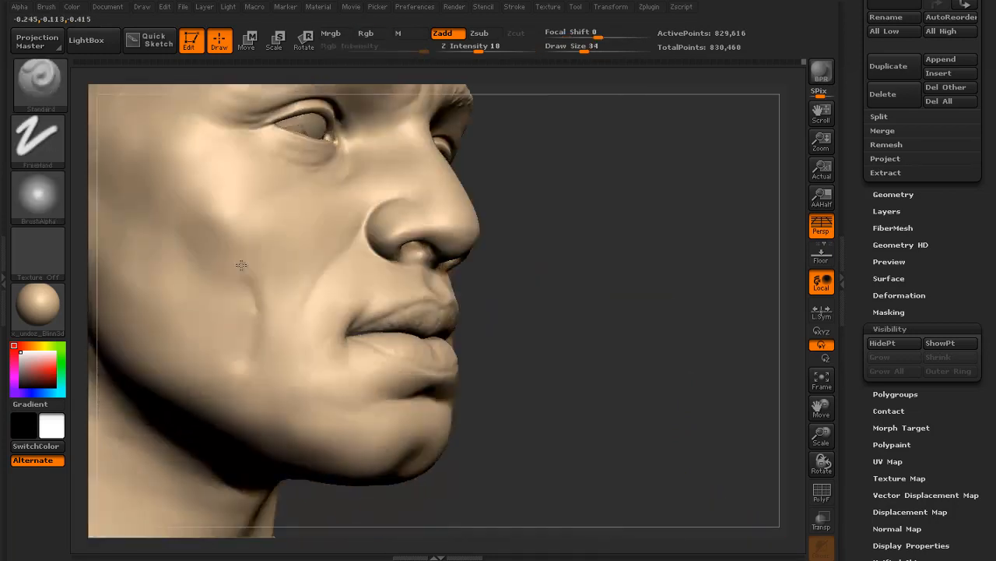
{"action": "key", "text": "shift"}
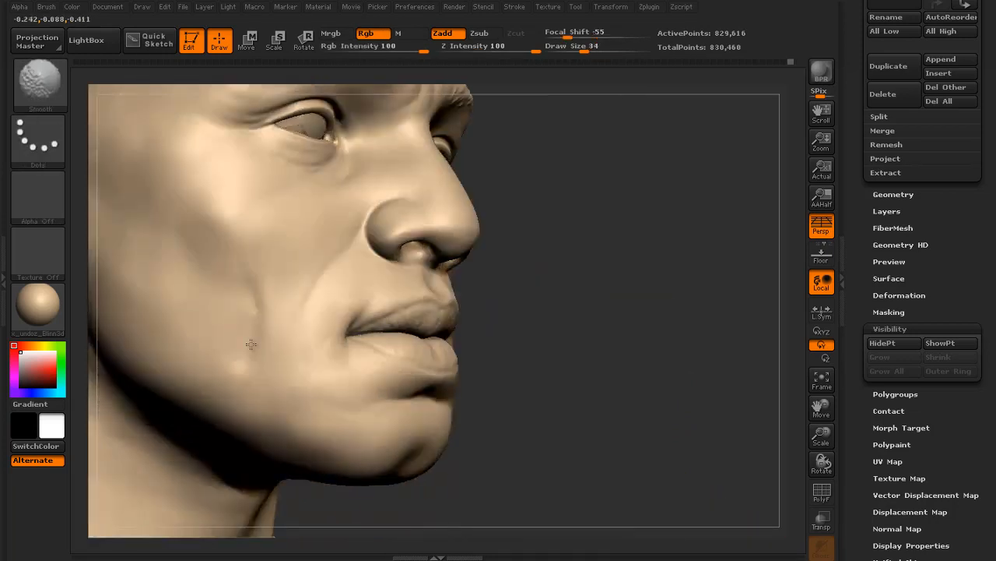
{"action": "key", "text": "shift"}
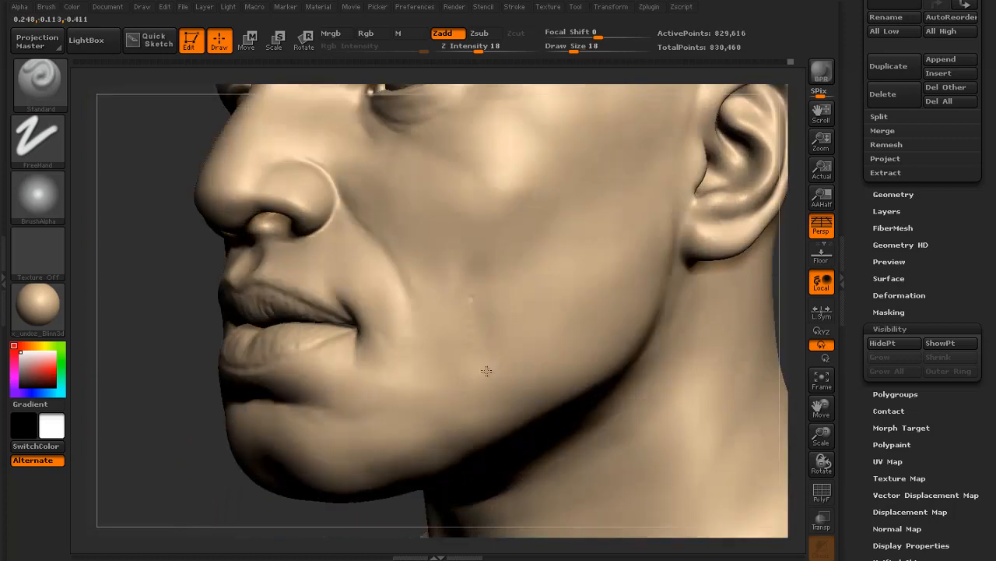
{"action": "key", "text": "shift"}
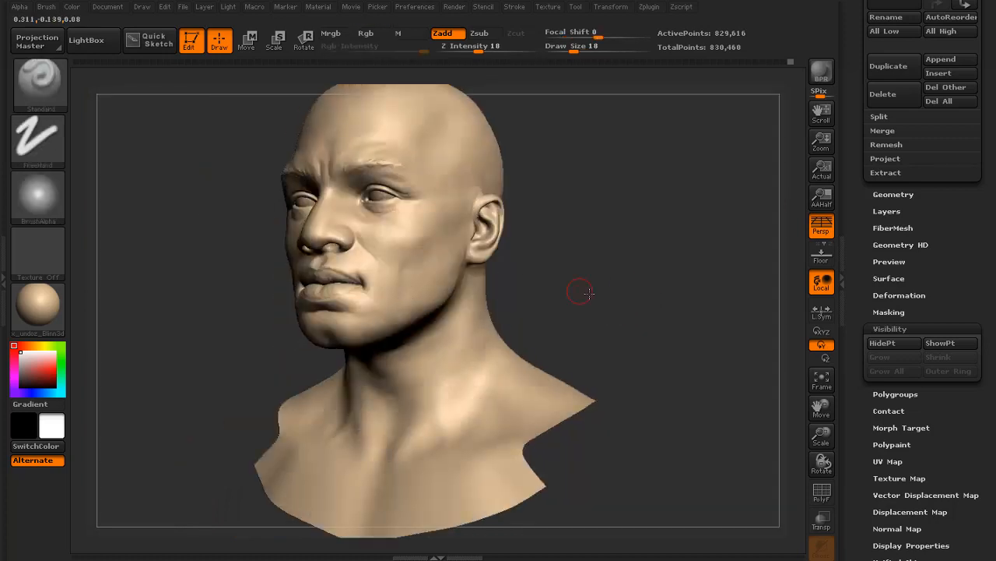
{"action": "key", "text": "shift"}
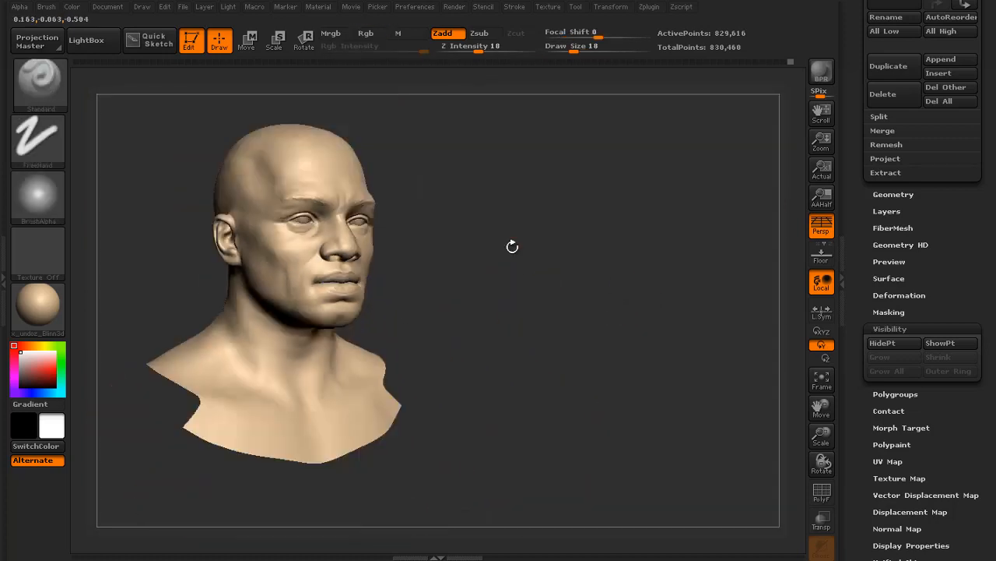
- Switch to the Clay brush and smooth the laughter folds and the cheeks beside the nose and mouth
{"action": "mouse_move", "coordinate": [511, 245]}
{"action": "left_mouse_down"}
{"action": "mouse_move", "coordinate": [569, 307]}
{"action": "mouse_move", "coordinate": [604, 312]}
{"action": "left_mouse_up"}
{"action": "left_click", "coordinate": [48, 99]}
{"action": "left_click", "coordinate": [156, 159]}
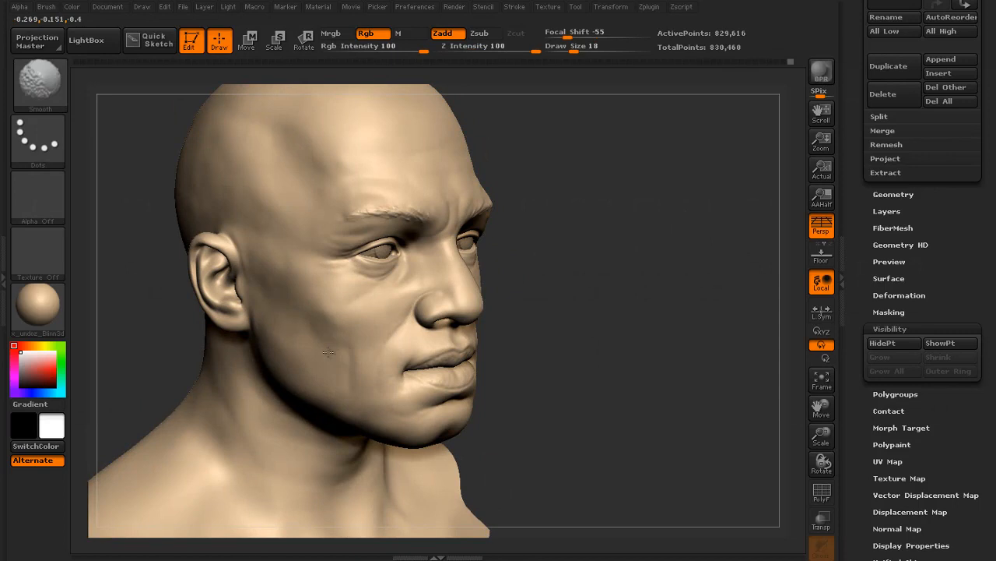
{"action": "left_click_drag", "start_coordinate": [525, 376], "coordinate": [494, 375]}
{"action": "left_click_drag", "start_coordinate": [202, 405], "coordinate": [273, 439], "text": "alt"}
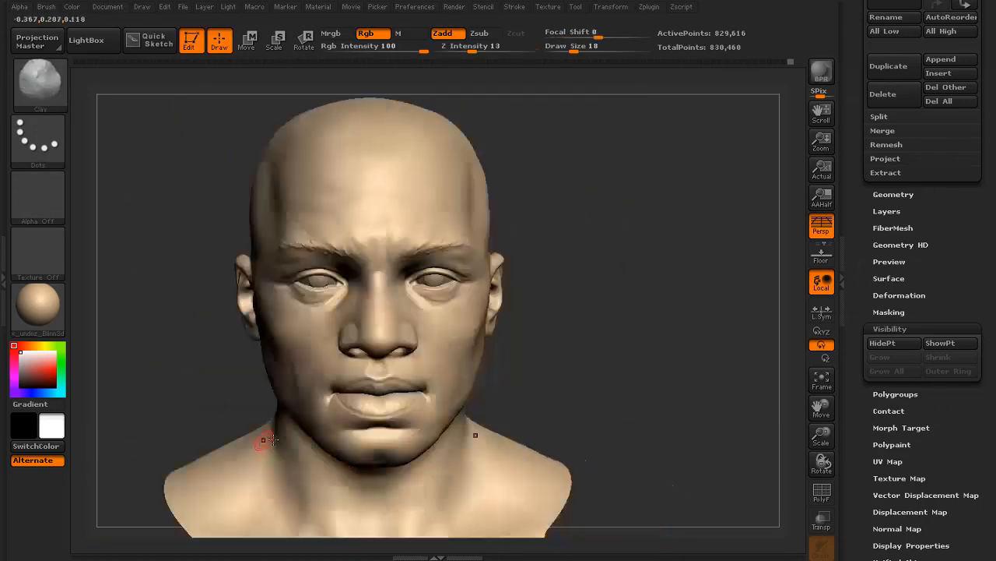
{"action": "left_click_drag", "start_coordinate": [619, 310], "coordinate": [474, 316]}
{"action": "key", "text": "shift"}
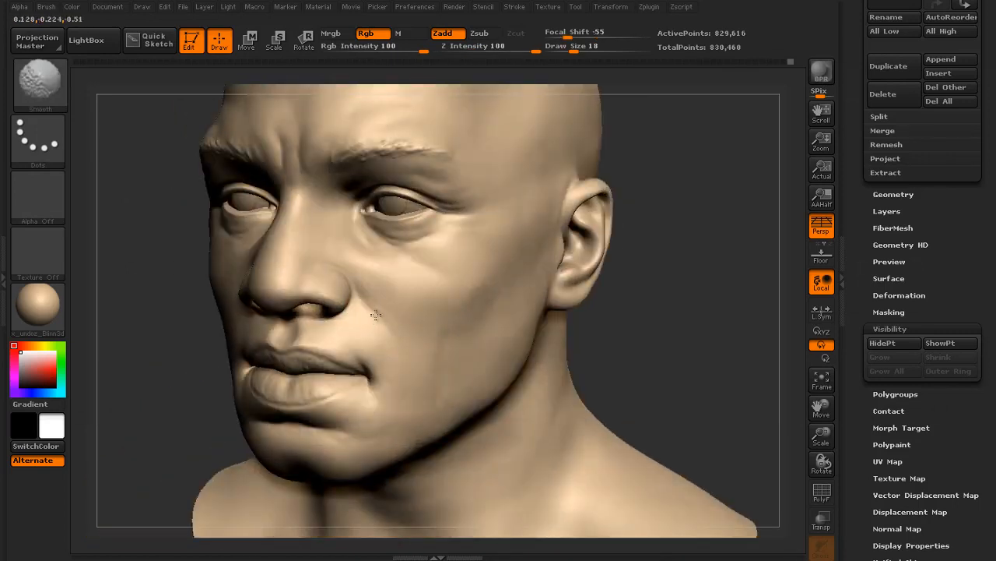
{"action": "left_click_drag", "start_coordinate": [380, 310], "coordinate": [246, 326]}
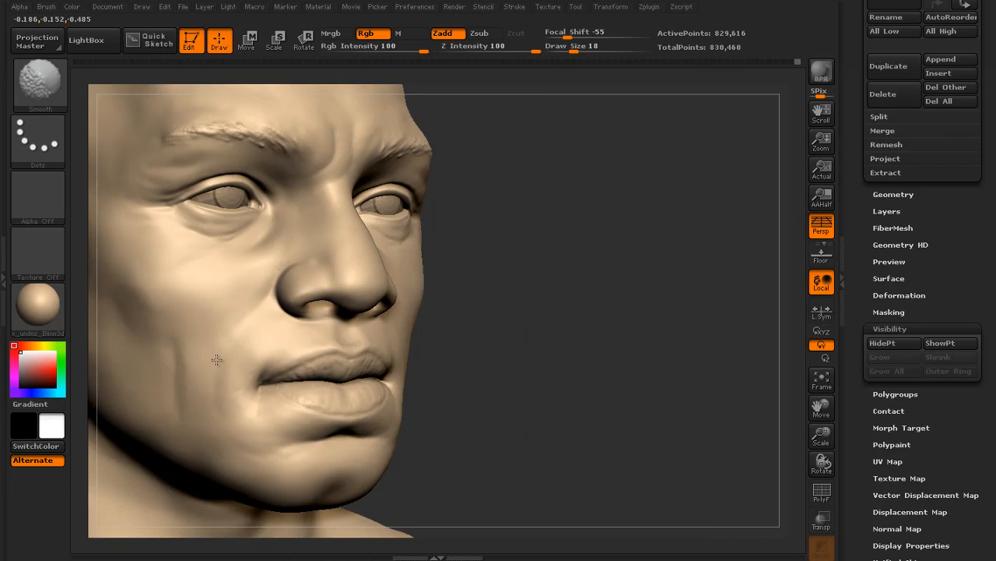
{"action": "left_click_drag", "start_coordinate": [545, 340], "coordinate": [501, 324]}
{"action": "left_click_drag", "start_coordinate": [239, 324], "coordinate": [226, 371], "text": "shift"}
- Switch to the Standard brush at Draw Size 38, sculpt the neck just below the jawline and smooth it
{"action": "left_click_drag", "start_coordinate": [545, 335], "coordinate": [354, 312]}
{"action": "left_click_drag", "start_coordinate": [665, 351], "coordinate": [498, 265]}
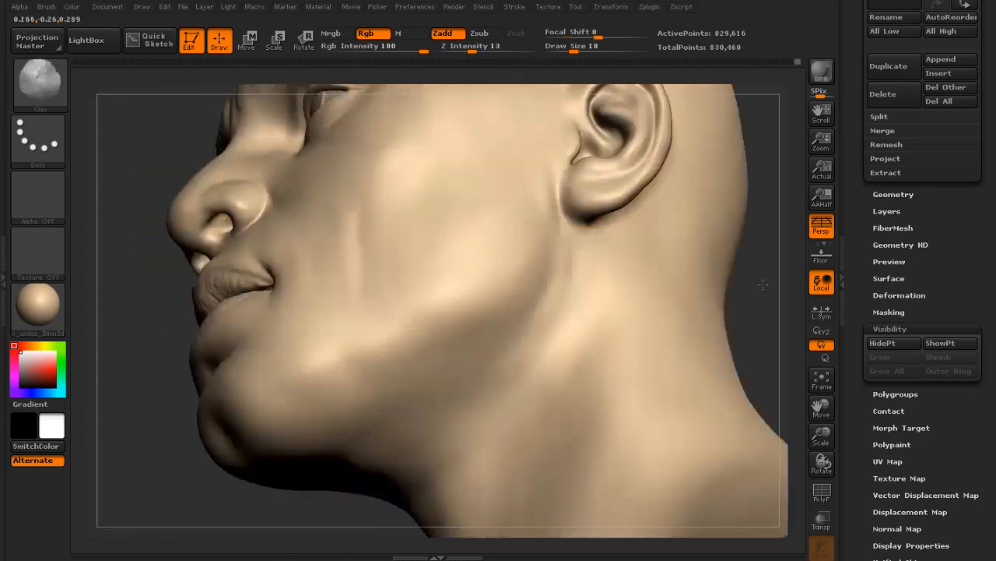
{"action": "key", "text": "f"}
{"action": "key", "text": "b"}
{"action": "left_click", "coordinate": [563, 110]}
{"action": "key", "text": "shift"}
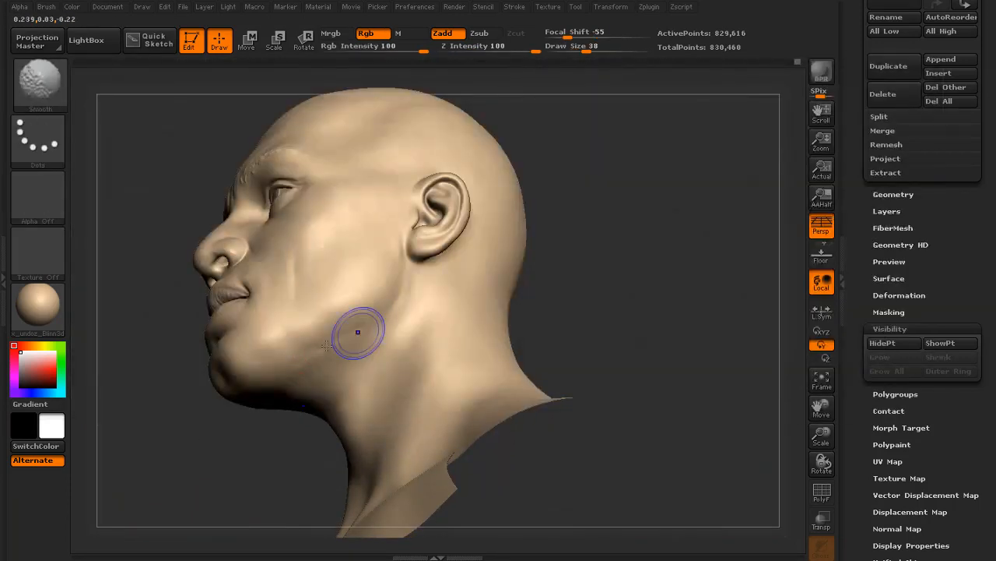
{"action": "left_click_drag", "start_coordinate": [328, 408], "coordinate": [375, 376]}
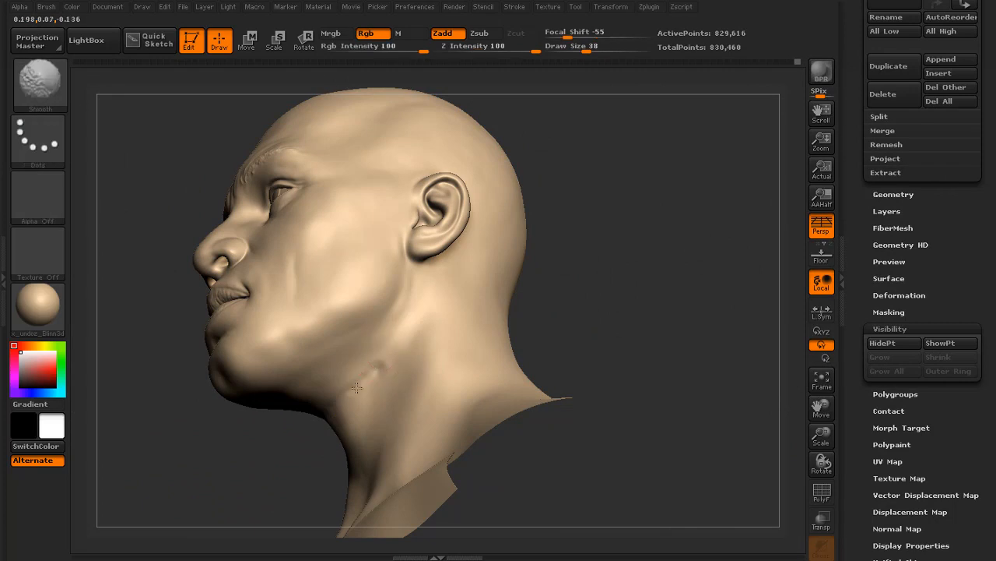
{"action": "left_click_drag", "start_coordinate": [545, 342], "coordinate": [572, 302]}
{"action": "left_click_drag", "start_coordinate": [385, 351], "coordinate": [308, 404], "text": "shift"}
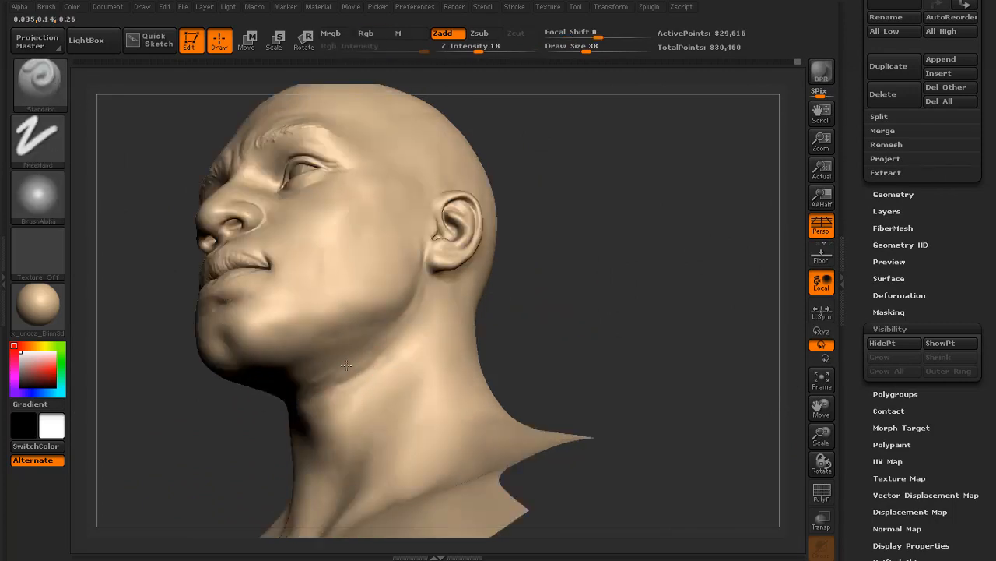
- Shape the underside of the jaw and chin with the Standard brush and smooth the transition into the neck
{"action": "left_click_drag", "start_coordinate": [376, 382], "coordinate": [404, 328]}
{"action": "mouse_move", "coordinate": [516, 327]}
{"action": "left_mouse_down"}
{"action": "mouse_move", "coordinate": [575, 309]}
{"action": "mouse_move", "coordinate": [465, 350]}
{"action": "mouse_move", "coordinate": [292, 321]}
{"action": "left_mouse_up"}
{"action": "left_click_drag", "start_coordinate": [367, 366], "coordinate": [327, 341], "text": "shift"}
{"action": "left_click_drag", "start_coordinate": [520, 347], "coordinate": [397, 347]}
{"action": "mouse_move", "coordinate": [414, 352]}
{"action": "left_mouse_down", "text": "shift"}
{"action": "mouse_move", "coordinate": [389, 327]}
{"action": "mouse_move", "coordinate": [430, 286]}
{"action": "left_mouse_up", "text": "shift"}
{"action": "left_click_drag", "start_coordinate": [526, 340], "coordinate": [582, 321]}
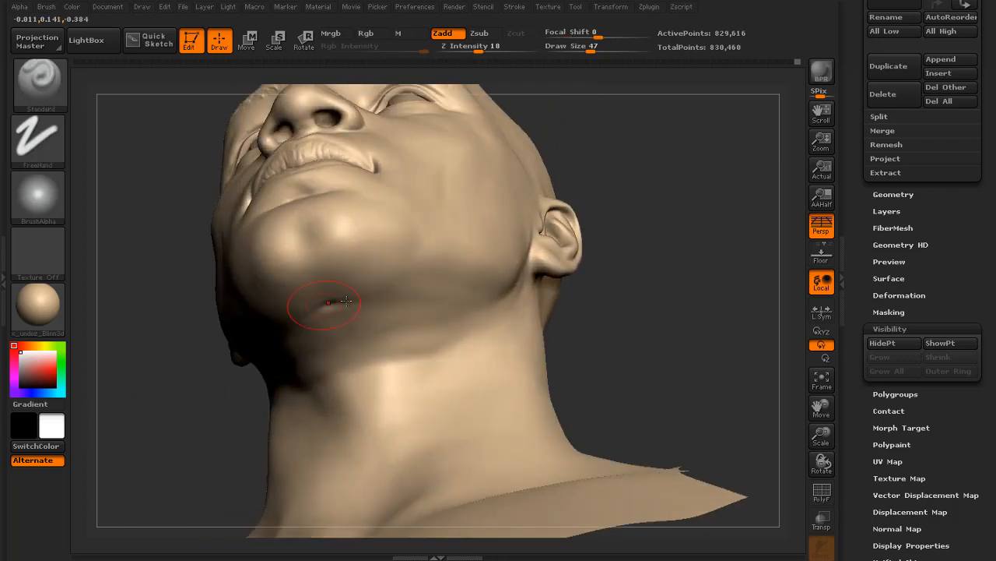
{"action": "left_click_drag", "start_coordinate": [378, 296], "coordinate": [349, 299], "text": "shift"}
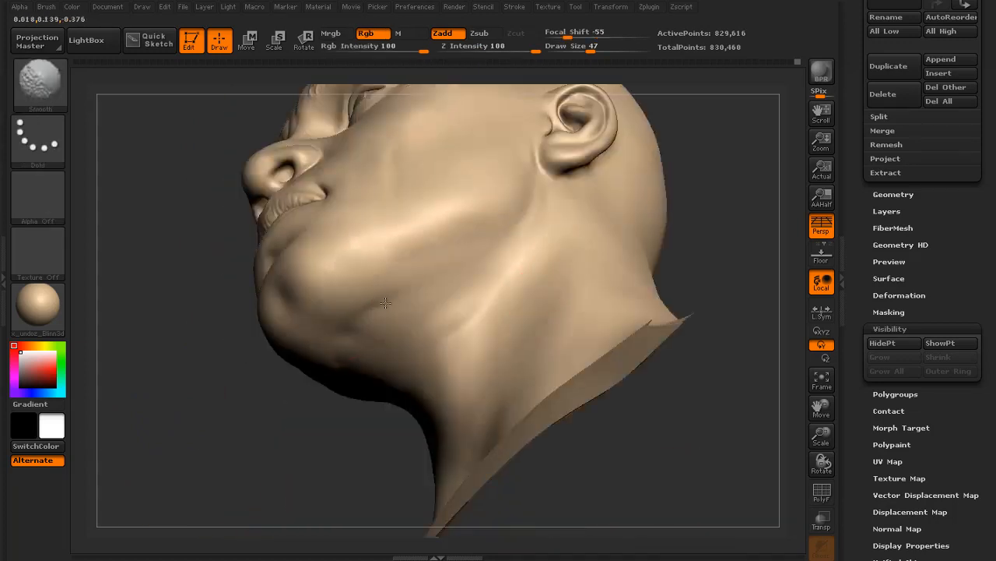
{"action": "left_click_drag", "start_coordinate": [386, 303], "coordinate": [340, 348], "text": "shift"}
- Refine the back of the neck behind and below the ear with the Standard brush at Draw Size 37 and smooth it
{"action": "left_click_drag", "start_coordinate": [200, 387], "coordinate": [430, 316]}
{"action": "right_click_drag", "start_coordinate": [509, 334], "coordinate": [509, 256], "text": "ctrl"}
{"action": "left_click_drag", "start_coordinate": [509, 256], "coordinate": [641, 305]}
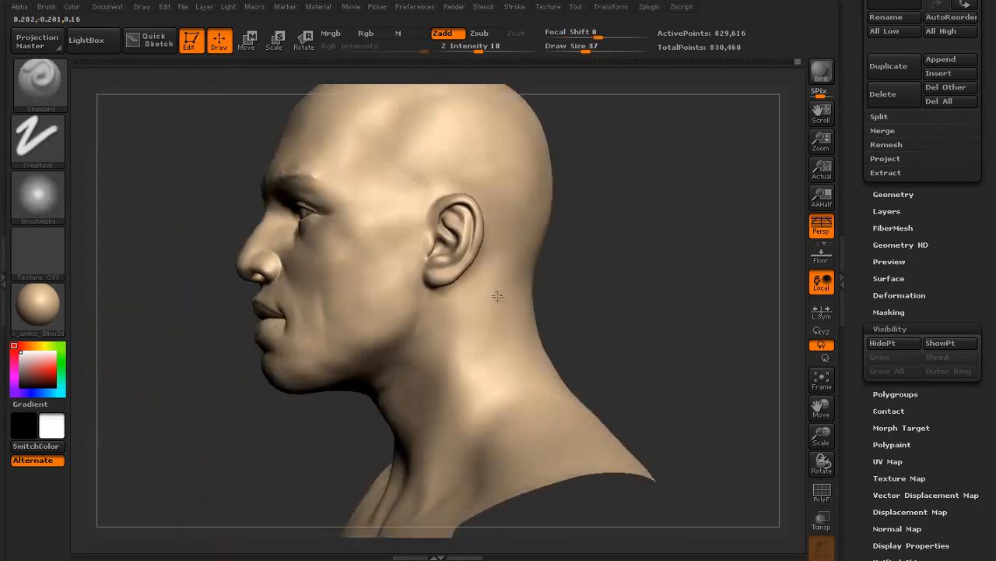
{"action": "key", "text": "shift"}
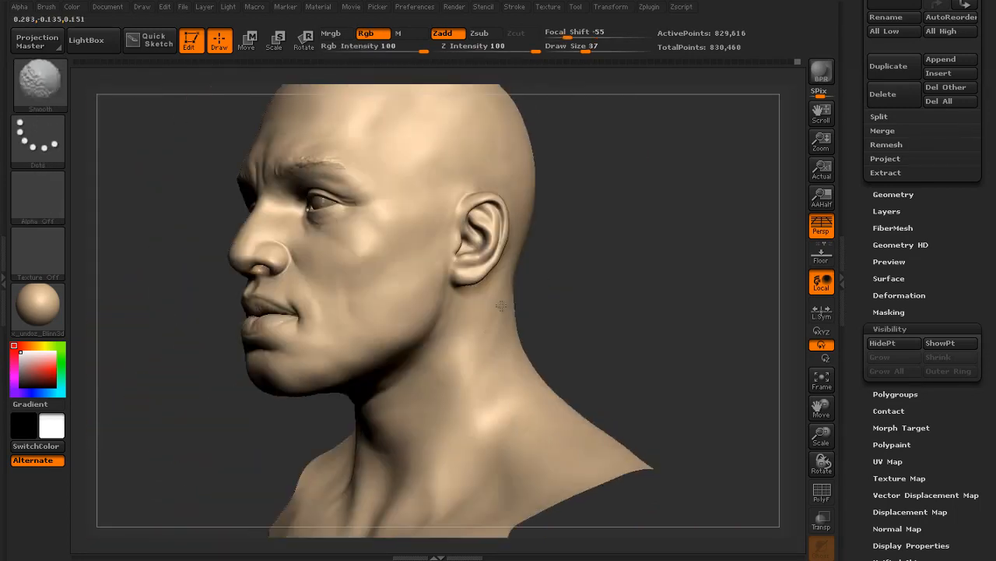
{"action": "left_click_drag", "start_coordinate": [501, 306], "coordinate": [533, 298], "text": "shift"}
{"action": "key", "text": "shift"}
{"action": "mouse_move", "coordinate": [498, 264]}
{"action": "left_mouse_down"}
{"action": "mouse_move", "coordinate": [594, 262]}
{"action": "mouse_move", "coordinate": [536, 311]}
{"action": "mouse_move", "coordinate": [539, 274]}
{"action": "left_mouse_up"}
{"action": "mouse_move", "coordinate": [477, 244]}
{"action": "left_mouse_down"}
{"action": "mouse_move", "coordinate": [643, 238]}
{"action": "mouse_move", "coordinate": [580, 261]}
{"action": "left_mouse_up"}
- Increase the Draw Size to 68, then sculpt and smooth the side and back of the skull
{"action": "key", "text": "s"}
{"action": "mouse_move", "coordinate": [493, 258]}
{"action": "left_mouse_down"}
{"action": "mouse_move", "coordinate": [507, 259]}
{"action": "mouse_move", "coordinate": [520, 214]}
{"action": "left_mouse_up"}
{"action": "left_click_drag", "start_coordinate": [712, 214], "coordinate": [675, 227]}
{"action": "left_click_drag", "start_coordinate": [517, 179], "coordinate": [443, 143], "text": "shift"}
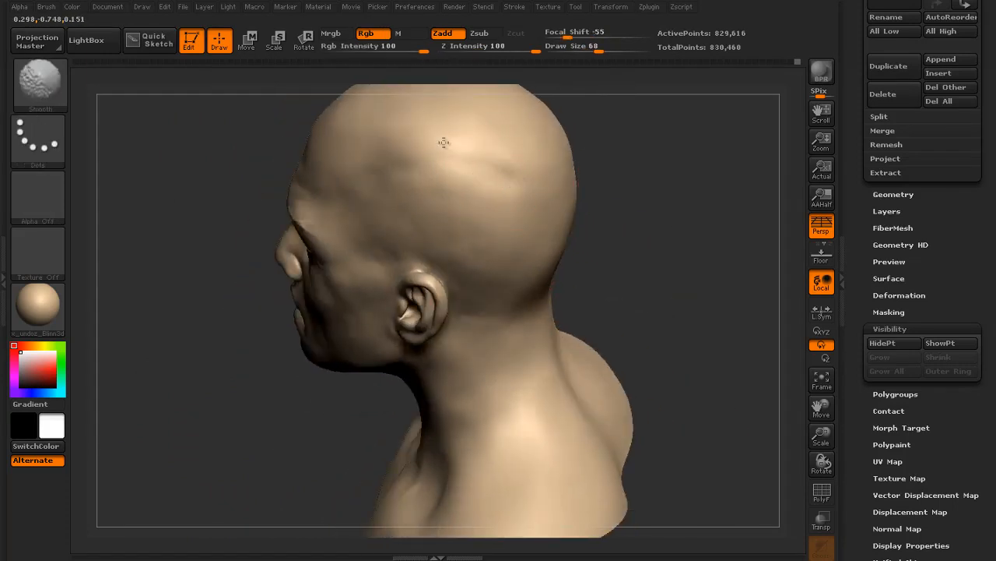
{"action": "left_click_drag", "start_coordinate": [701, 210], "coordinate": [608, 242]}
{"action": "left_click_drag", "start_coordinate": [541, 257], "coordinate": [526, 273], "text": "shift"}
{"action": "mouse_move", "coordinate": [324, 341]}
{"action": "left_mouse_down"}
{"action": "mouse_move", "coordinate": [273, 278]}
{"action": "mouse_move", "coordinate": [237, 253]}
{"action": "left_mouse_up"}
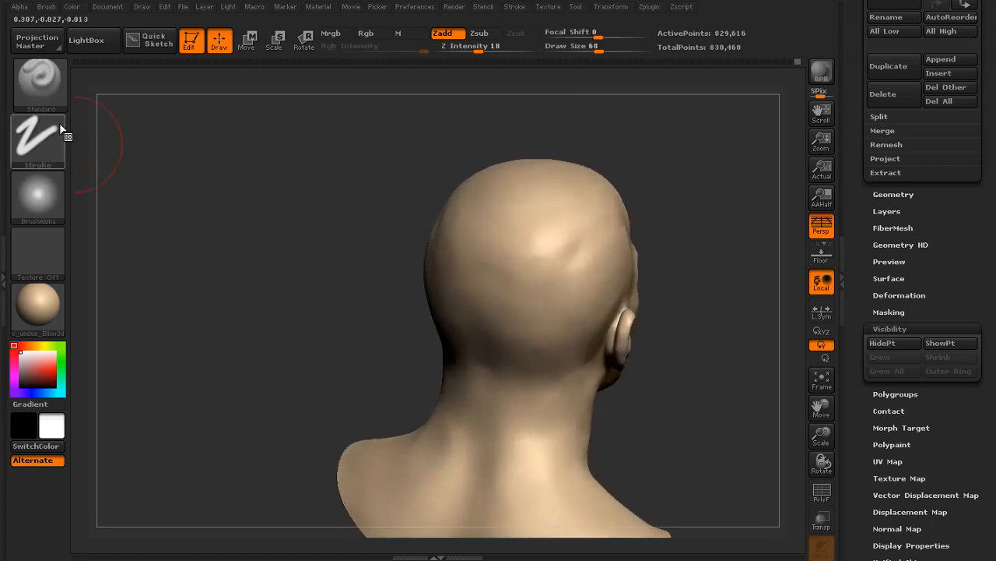
- Switch to the Clay brush with Draw Size 33 and lightly smooth the area around the eyes and inner brow
{"action": "left_click", "coordinate": [42, 86]}
{"action": "left_click", "coordinate": [257, 140]}
{"action": "mouse_move", "coordinate": [561, 240]}
{"action": "left_mouse_down"}
{"action": "mouse_move", "coordinate": [640, 283]}
{"action": "mouse_move", "coordinate": [654, 278]}
{"action": "mouse_move", "coordinate": [592, 235]}
{"action": "mouse_move", "coordinate": [661, 263]}
{"action": "mouse_move", "coordinate": [637, 233]}
{"action": "mouse_move", "coordinate": [654, 318]}
{"action": "left_mouse_up"}
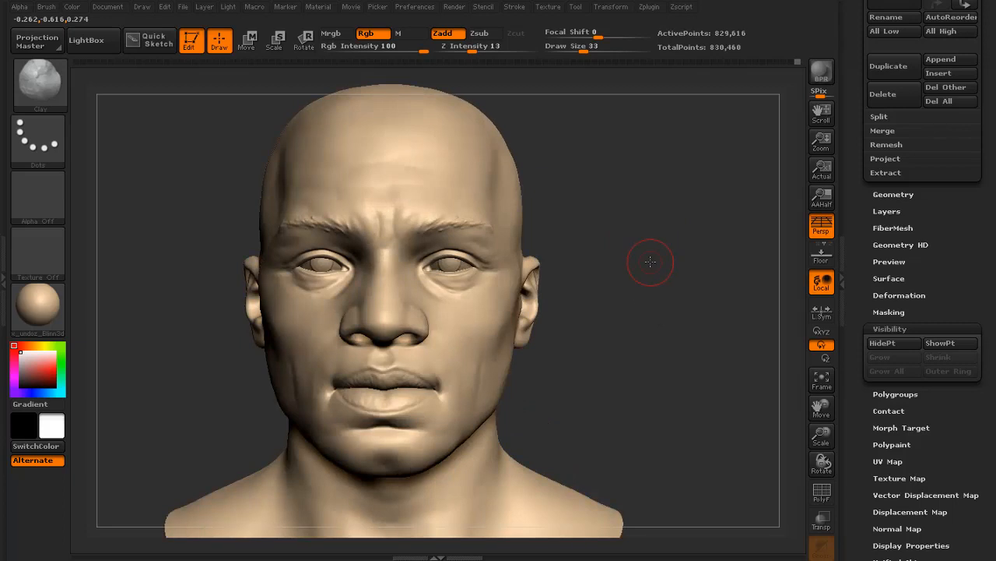
{"action": "mouse_move", "coordinate": [650, 262]}
{"action": "left_mouse_down"}
{"action": "mouse_move", "coordinate": [707, 249]}
{"action": "mouse_move", "coordinate": [693, 226]}
{"action": "mouse_move", "coordinate": [656, 232]}
{"action": "mouse_move", "coordinate": [698, 285]}
{"action": "left_mouse_up"}
{"action": "left_click_drag", "start_coordinate": [475, 272], "coordinate": [447, 257], "text": "shift"}
{"action": "mouse_move", "coordinate": [652, 268]}
{"action": "left_mouse_down", "text": "alt"}
{"action": "mouse_move", "coordinate": [611, 203]}
{"action": "mouse_move", "coordinate": [641, 201]}
{"action": "mouse_move", "coordinate": [649, 229]}
{"action": "mouse_move", "coordinate": [639, 218]}
{"action": "left_mouse_up", "text": "alt"}
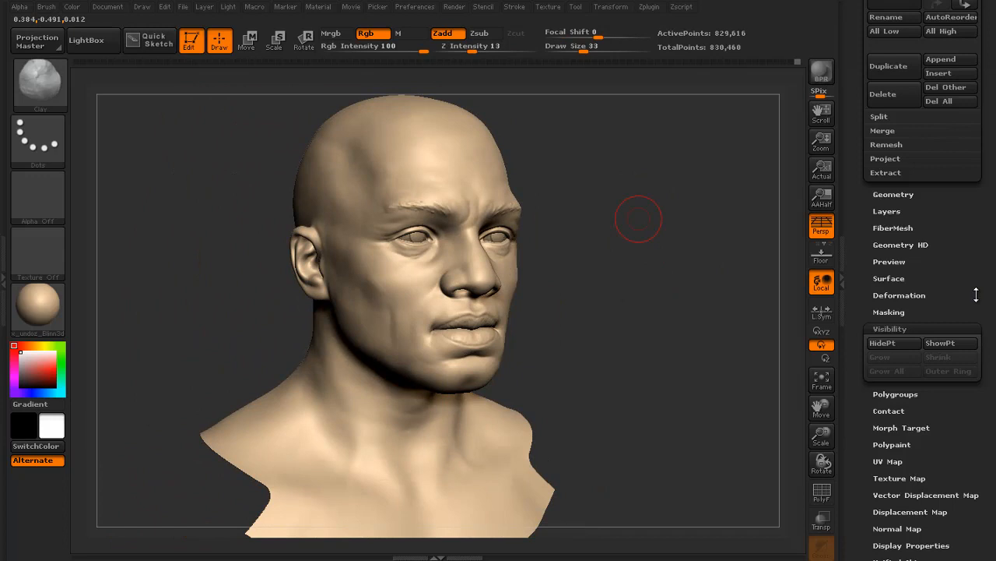
- Open the layer settings of the head sculpt and add a new sculpting layer
{"action": "left_click_drag", "start_coordinate": [977, 294], "coordinate": [906, 289]}
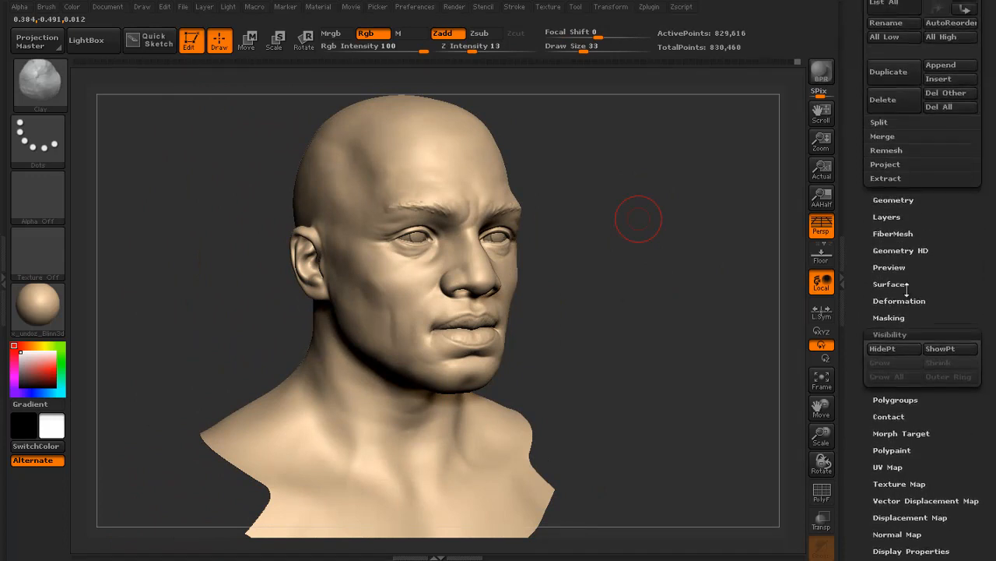
{"action": "left_click_drag", "start_coordinate": [968, 282], "coordinate": [962, 307]}
{"action": "left_click", "coordinate": [890, 276]}
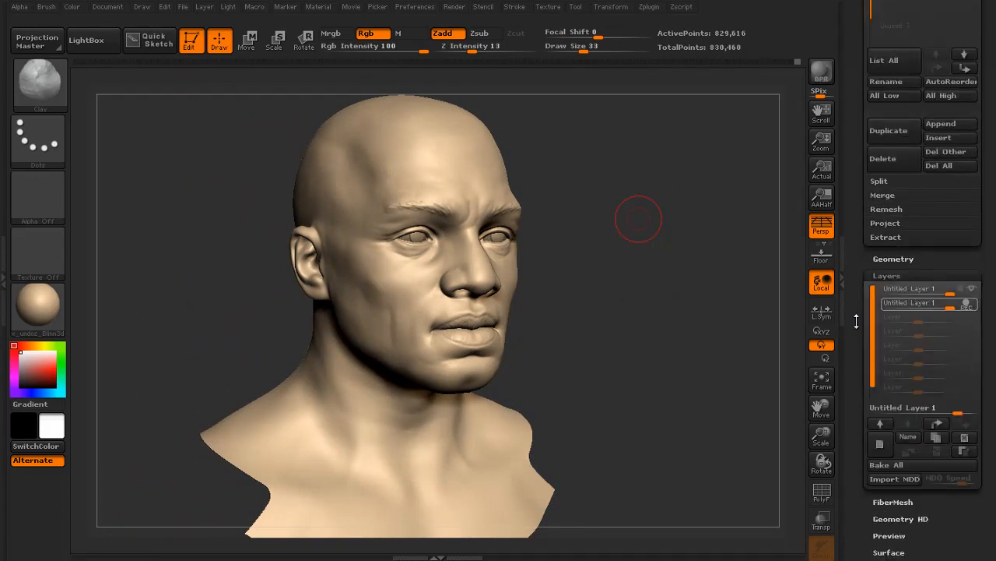
{"action": "left_click", "coordinate": [881, 445]}
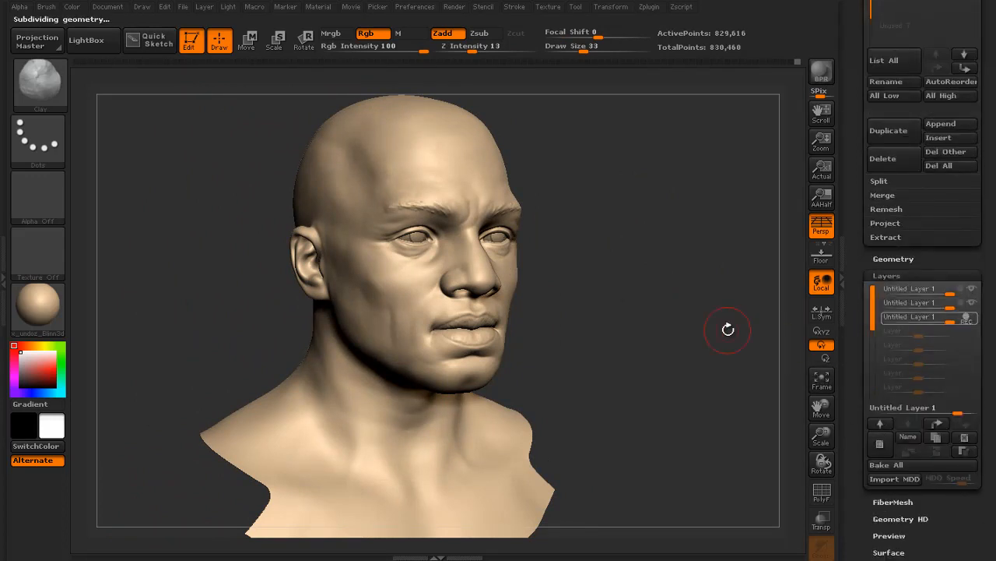
{"action": "mouse_move", "coordinate": [728, 329]}
{"action": "left_mouse_down"}
{"action": "mouse_move", "coordinate": [641, 232]}
{"action": "mouse_move", "coordinate": [801, 406]}
{"action": "left_mouse_up"}
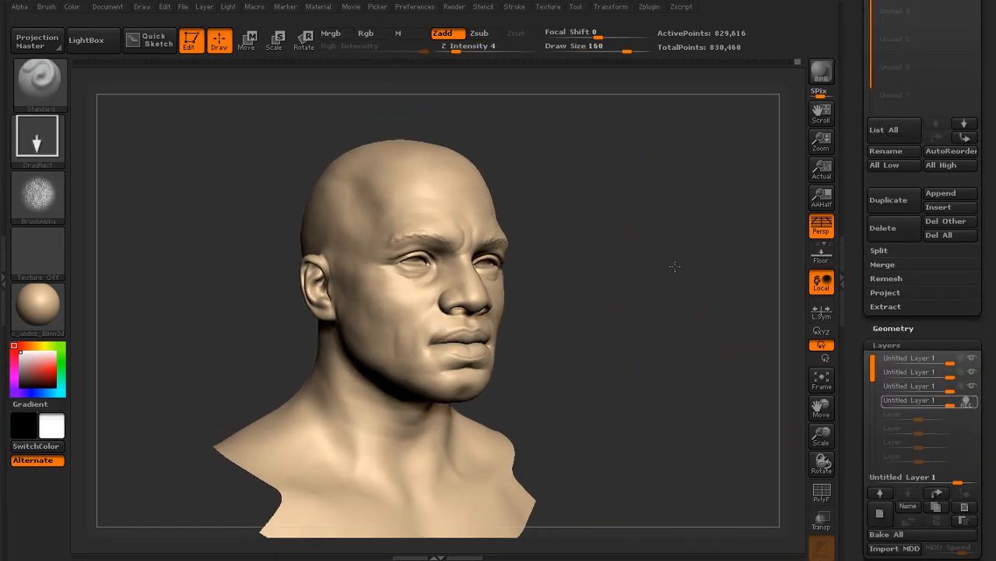
- Stamp skin texture on the cheek and jaw with the Standard brush, DragRect stroke, BrushAlpha, Z Intensity 4 and Draw Size 160
{"action": "left_click_drag", "start_coordinate": [676, 267], "coordinate": [690, 284], "text": "alt"}
{"action": "left_click_drag", "start_coordinate": [664, 244], "coordinate": [696, 273], "text": "alt"}
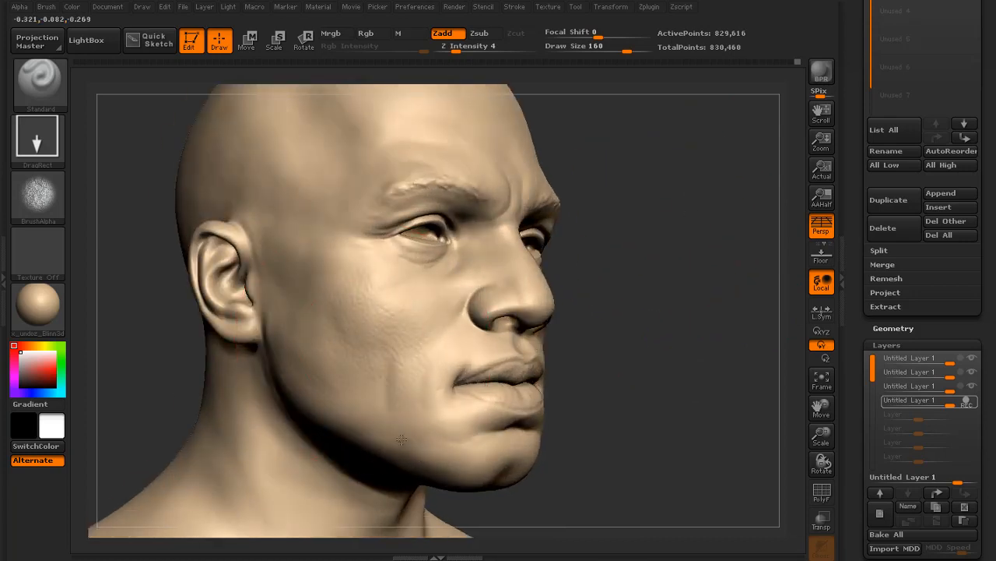
{"action": "left_click_drag", "start_coordinate": [667, 354], "coordinate": [334, 356]}
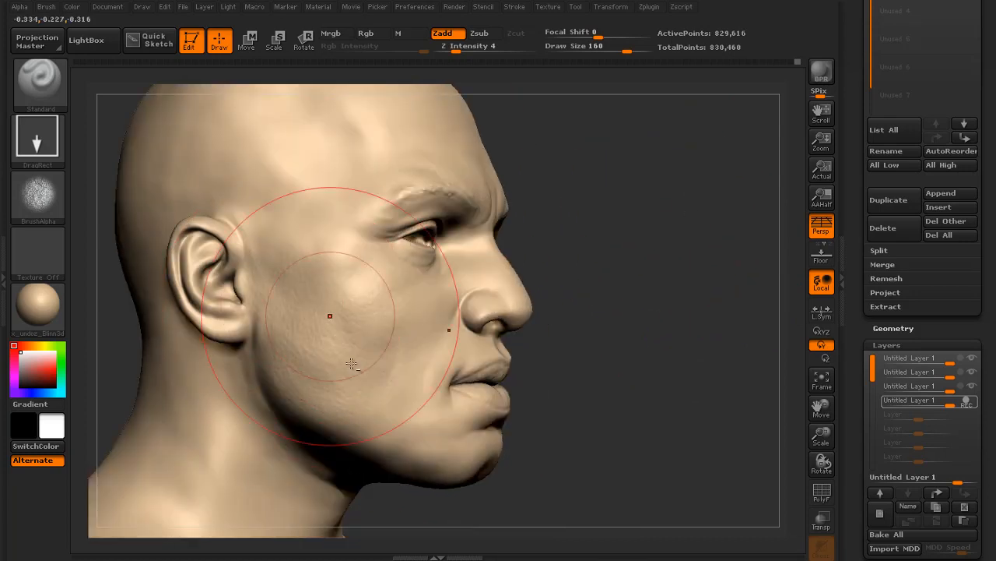
{"action": "left_click_drag", "start_coordinate": [584, 465], "coordinate": [457, 453]}
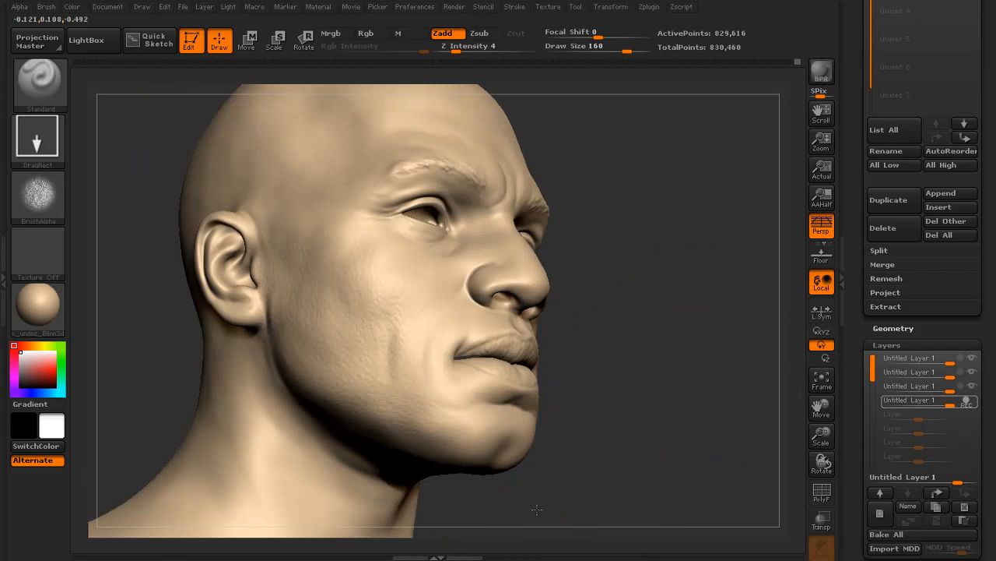
{"action": "left_click_drag", "start_coordinate": [569, 508], "coordinate": [610, 416]}
{"action": "left_click_drag", "start_coordinate": [669, 401], "coordinate": [572, 431]}
- Reduce the Draw Size to 101 and stamp skin texture around the chin and the corners of the mouth
{"action": "key", "text": "s"}
{"action": "left_click", "coordinate": [513, 419]}
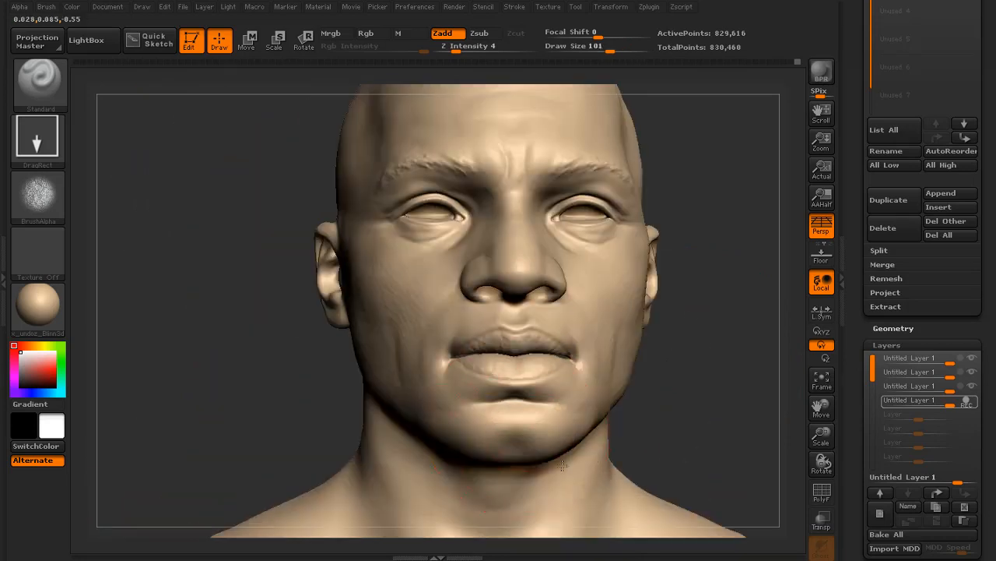
{"action": "left_click_drag", "start_coordinate": [758, 381], "coordinate": [687, 363], "text": "alt"}
{"action": "left_click_drag", "start_coordinate": [591, 411], "coordinate": [579, 432], "text": "alt"}
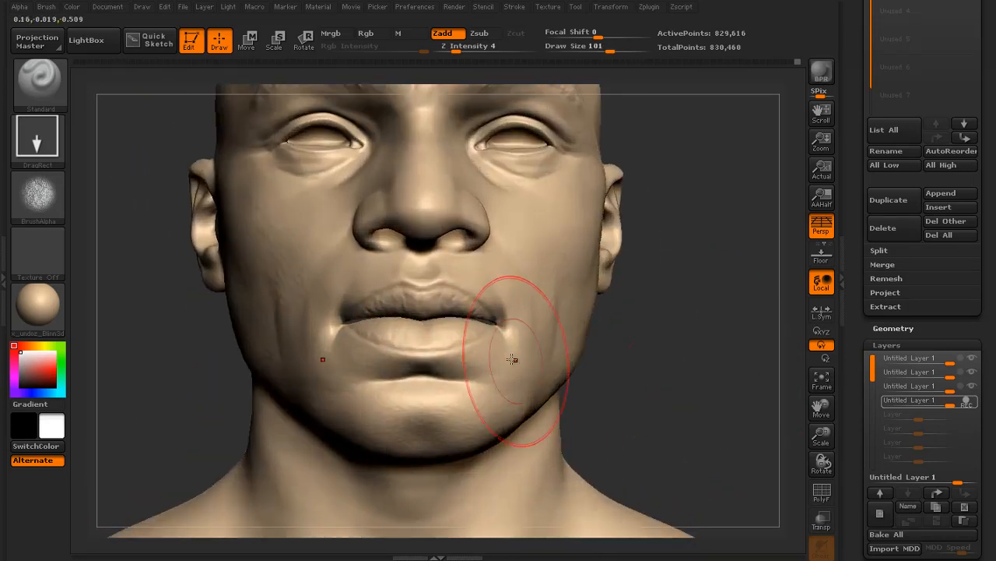
{"action": "left_click_drag", "start_coordinate": [662, 335], "coordinate": [619, 370]}
- Set the Draw Size to 74 and stamp skin texture around the upper lip, nose and inner cheeks
{"action": "key", "text": "s"}
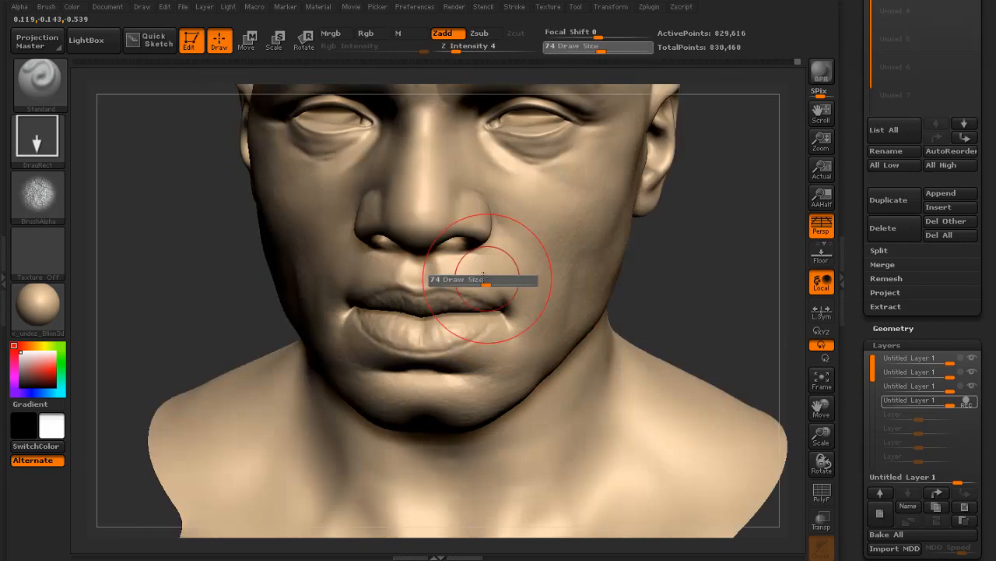
{"action": "left_click", "coordinate": [485, 281]}
{"action": "left_click_drag", "start_coordinate": [715, 289], "coordinate": [544, 224]}
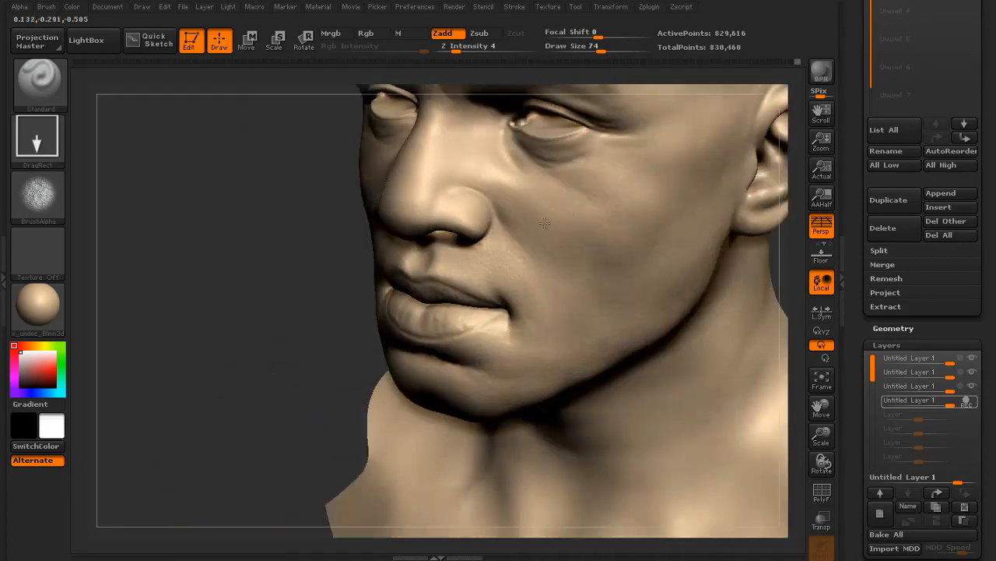
{"action": "left_click_drag", "start_coordinate": [272, 295], "coordinate": [413, 161]}
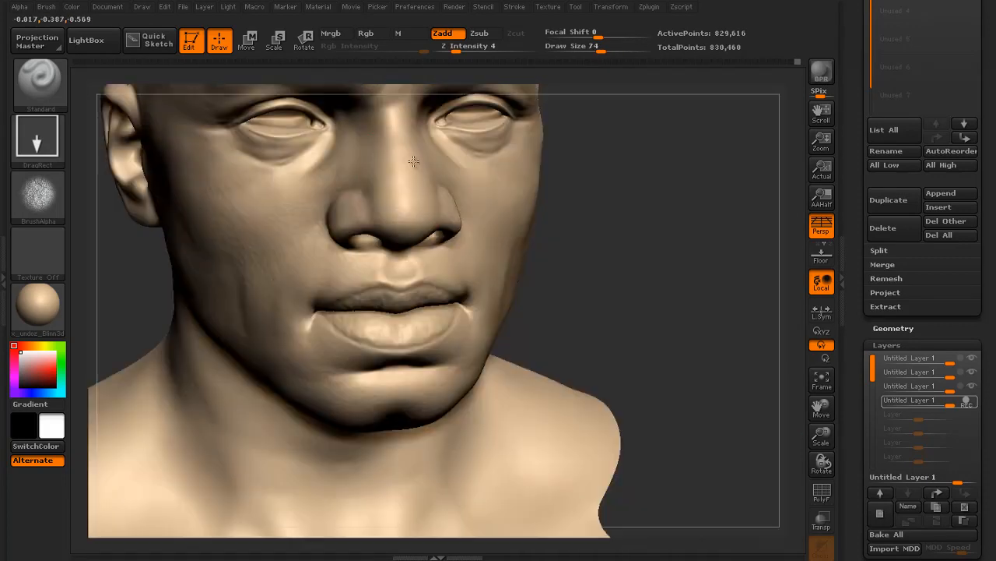
{"action": "mouse_move", "coordinate": [655, 231]}
{"action": "left_mouse_down"}
{"action": "mouse_move", "coordinate": [429, 318]}
{"action": "mouse_move", "coordinate": [407, 341]}
{"action": "left_mouse_up"}
{"action": "key", "text": "shift"}
{"action": "mouse_move", "coordinate": [720, 333]}
{"action": "left_mouse_down"}
{"action": "mouse_move", "coordinate": [625, 327]}
{"action": "mouse_move", "coordinate": [489, 293]}
{"action": "mouse_move", "coordinate": [509, 310]}
{"action": "left_mouse_up"}
- Set the Draw Size to 90, undo the last texture stamp on the face and adjust the Z Intensity to 4
{"action": "left_click_drag", "start_coordinate": [467, 45], "coordinate": [469, 45]}
{"action": "left_click_drag", "start_coordinate": [241, 304], "coordinate": [397, 323]}
{"action": "left_click_drag", "start_coordinate": [599, 48], "coordinate": [607, 49]}
{"action": "mouse_move", "coordinate": [615, 320]}
{"action": "left_mouse_down", "text": "alt"}
{"action": "mouse_move", "coordinate": [605, 264]}
{"action": "mouse_move", "coordinate": [685, 273]}
{"action": "left_mouse_up", "text": "alt"}
{"action": "left_click_drag", "start_coordinate": [337, 289], "coordinate": [363, 321]}
{"action": "key", "text": "ctrl+z"}
{"action": "left_click_drag", "start_coordinate": [464, 48], "coordinate": [450, 48]}
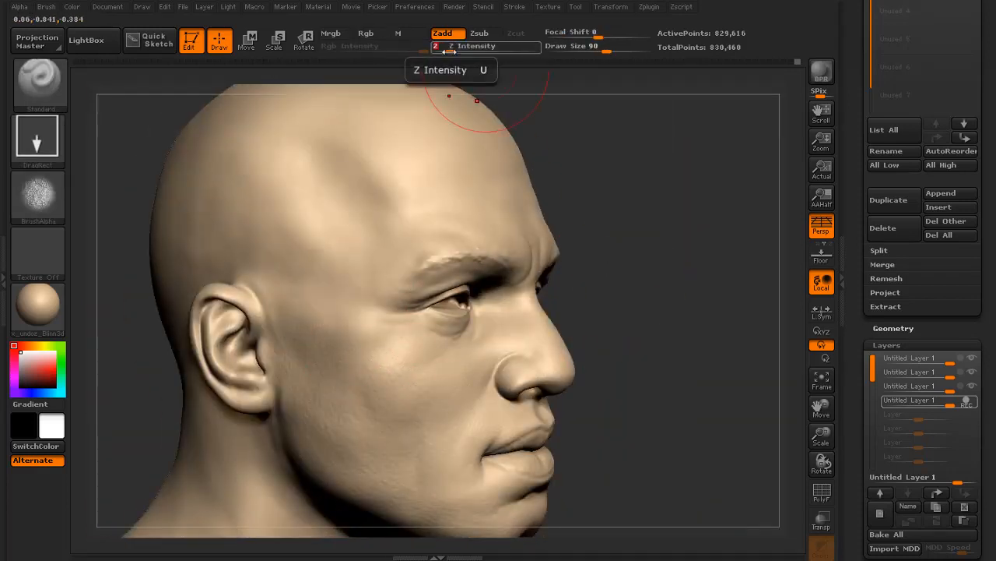
- Stamp skin texture over the temple, brow and lower forehead at Draw Size 90
{"action": "left_click_drag", "start_coordinate": [575, 225], "coordinate": [582, 195]}
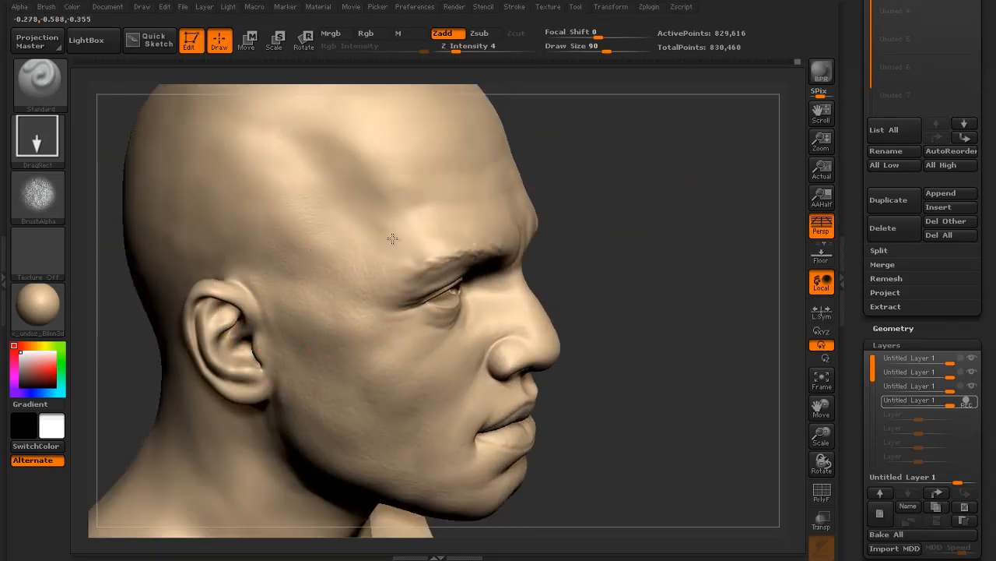
{"action": "left_click_drag", "start_coordinate": [393, 238], "coordinate": [430, 306]}
{"action": "left_click_drag", "start_coordinate": [612, 230], "coordinate": [556, 224]}
{"action": "left_click_drag", "start_coordinate": [437, 221], "coordinate": [450, 256]}
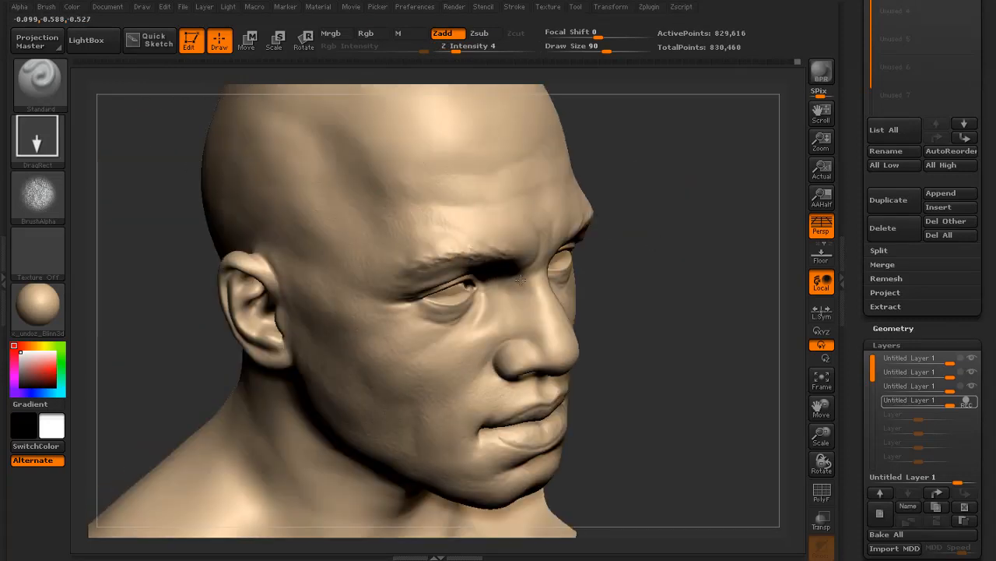
{"action": "left_click_drag", "start_coordinate": [661, 245], "coordinate": [595, 230]}
{"action": "left_click_drag", "start_coordinate": [537, 210], "coordinate": [578, 307]}
{"action": "left_click_drag", "start_coordinate": [764, 228], "coordinate": [701, 263]}
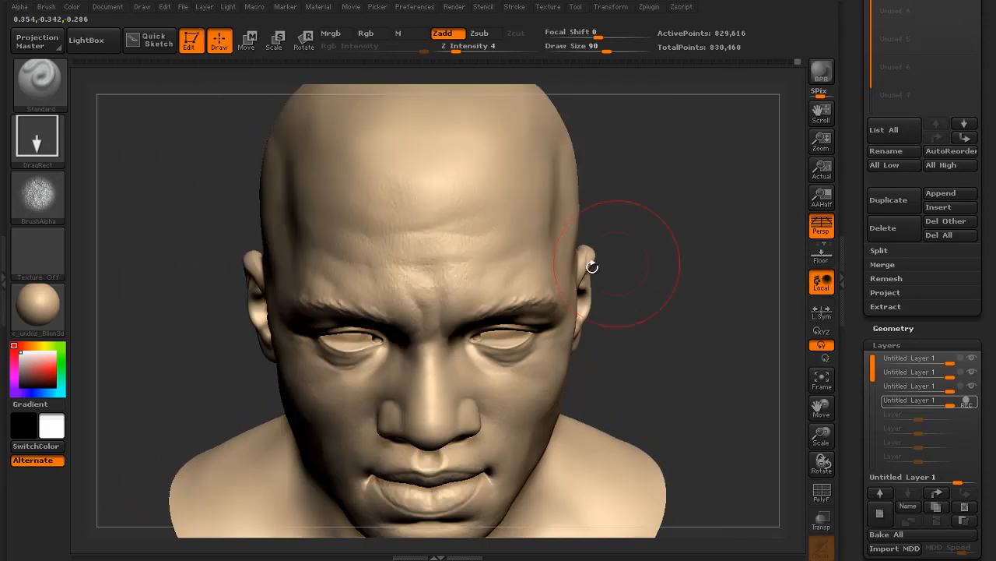
- Stamp skin texture on the upper forehead and front of the scalp, undoing the misplaced stamp
{"action": "left_click_drag", "start_coordinate": [450, 203], "coordinate": [524, 236]}
{"action": "left_click_drag", "start_coordinate": [693, 234], "coordinate": [630, 204]}
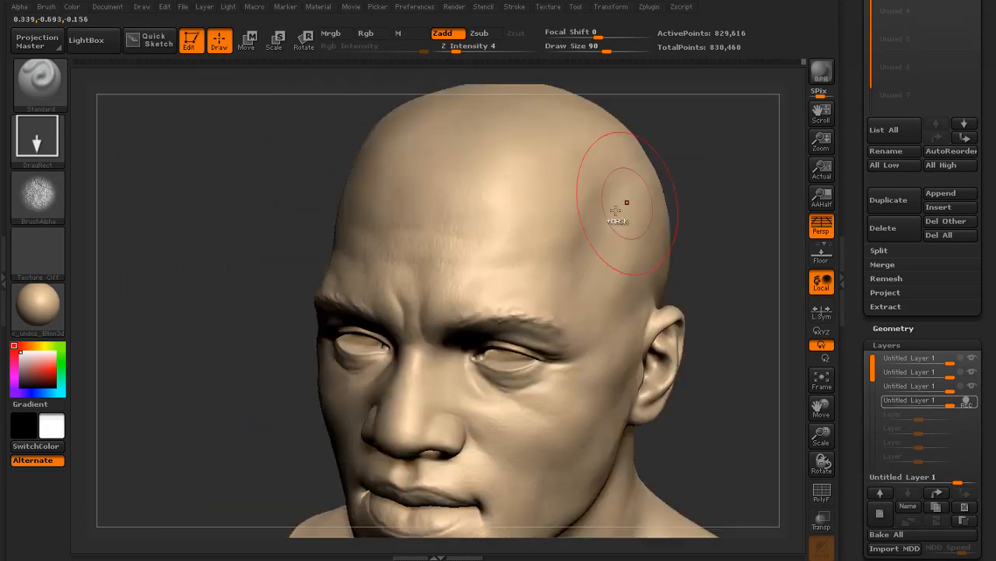
{"action": "key", "text": "ctrl+z"}
{"action": "left_click_drag", "start_coordinate": [258, 301], "coordinate": [381, 310]}
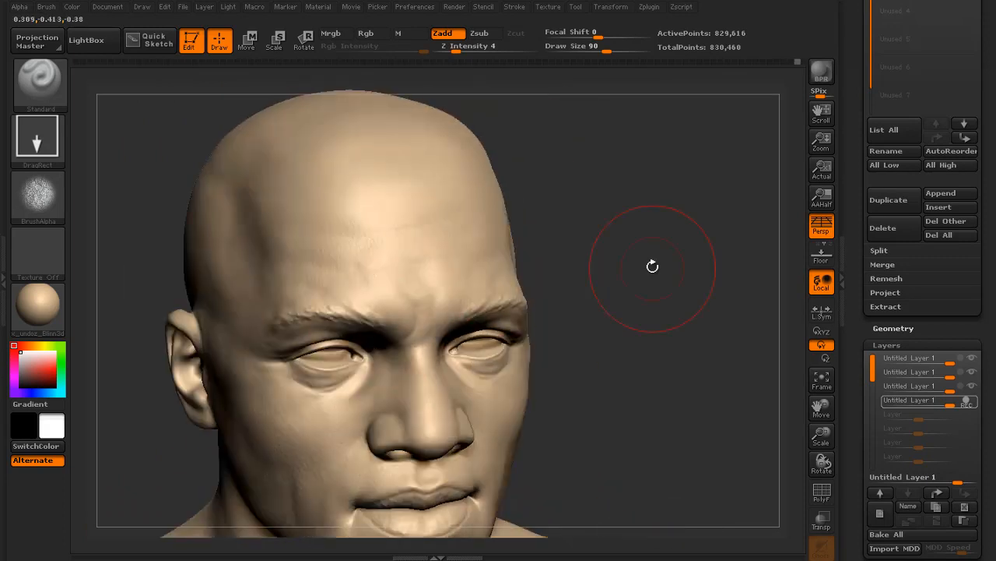
{"action": "left_click_drag", "start_coordinate": [652, 266], "coordinate": [621, 253]}
{"action": "left_click_drag", "start_coordinate": [580, 204], "coordinate": [676, 206]}
{"action": "mouse_move", "coordinate": [272, 337]}
{"action": "left_mouse_down"}
{"action": "mouse_move", "coordinate": [255, 297]}
{"action": "mouse_move", "coordinate": [335, 274]}
{"action": "left_mouse_up"}
{"action": "left_click_drag", "start_coordinate": [719, 205], "coordinate": [754, 218]}
- Stamp skin texture under the jaw and chin and down the side and front of the neck
{"action": "left_click_drag", "start_coordinate": [718, 294], "coordinate": [569, 281]}
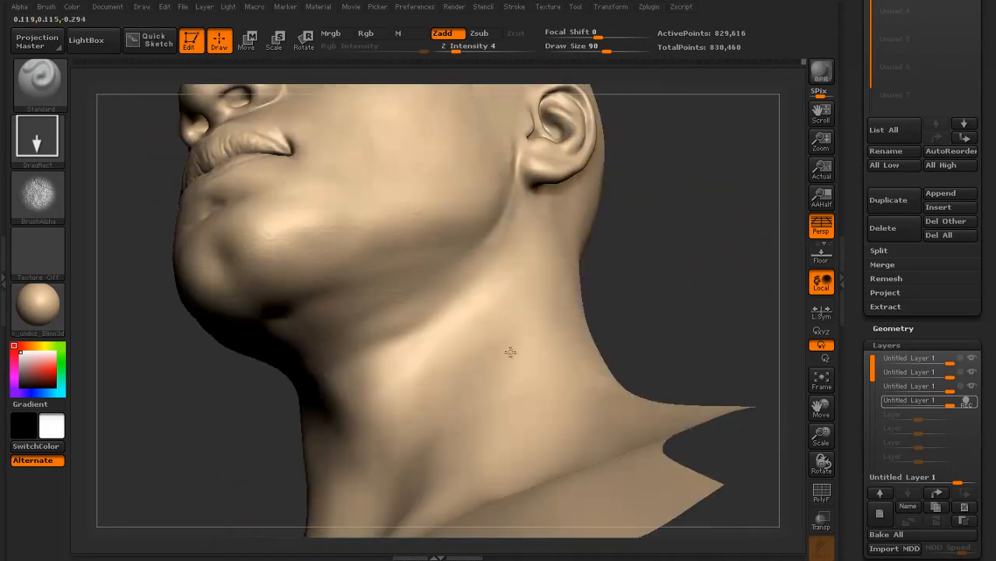
{"action": "left_click_drag", "start_coordinate": [651, 254], "coordinate": [349, 241]}
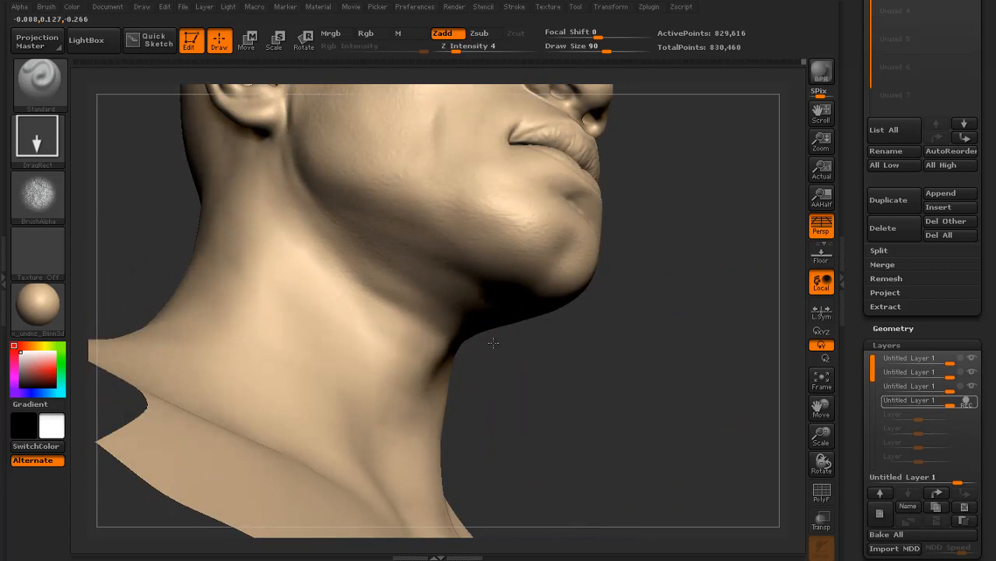
{"action": "left_click_drag", "start_coordinate": [493, 342], "coordinate": [374, 197]}
{"action": "left_click_drag", "start_coordinate": [515, 381], "coordinate": [376, 287]}
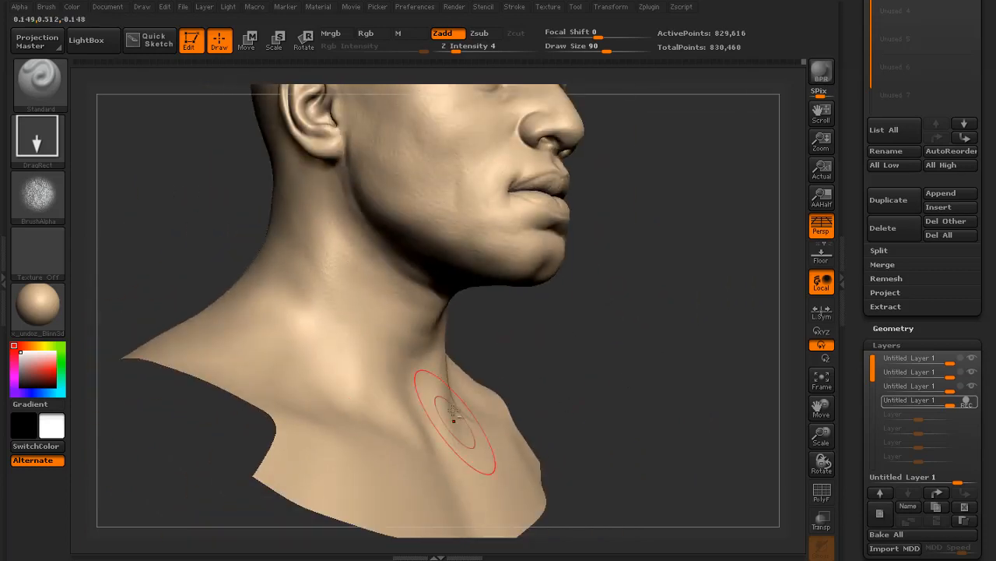
{"action": "left_click_drag", "start_coordinate": [562, 436], "coordinate": [436, 411]}
{"action": "left_click_drag", "start_coordinate": [460, 325], "coordinate": [488, 290]}
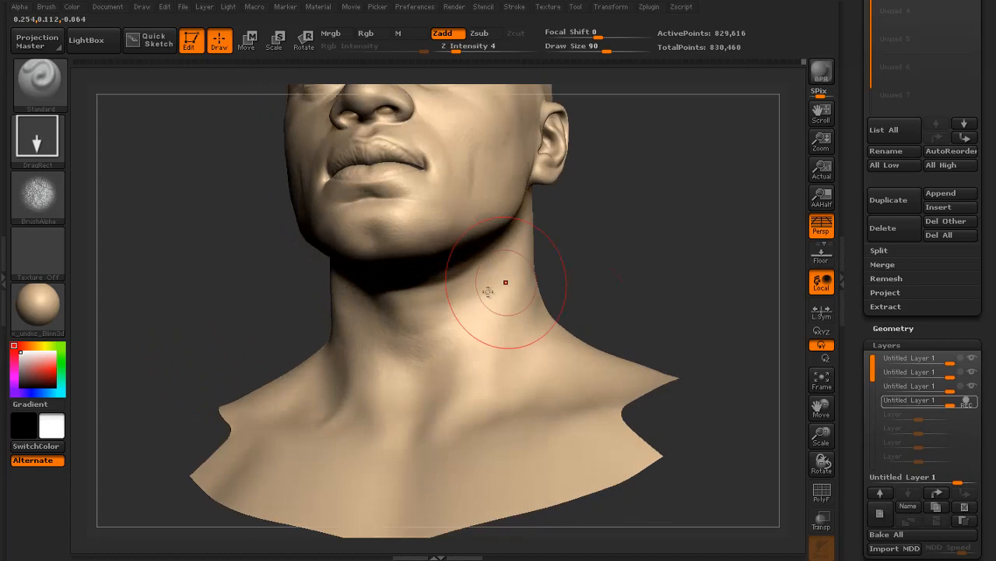
- Stamp skin texture along the base of the neck and the top of the shoulder
{"action": "left_click_drag", "start_coordinate": [621, 288], "coordinate": [609, 354]}
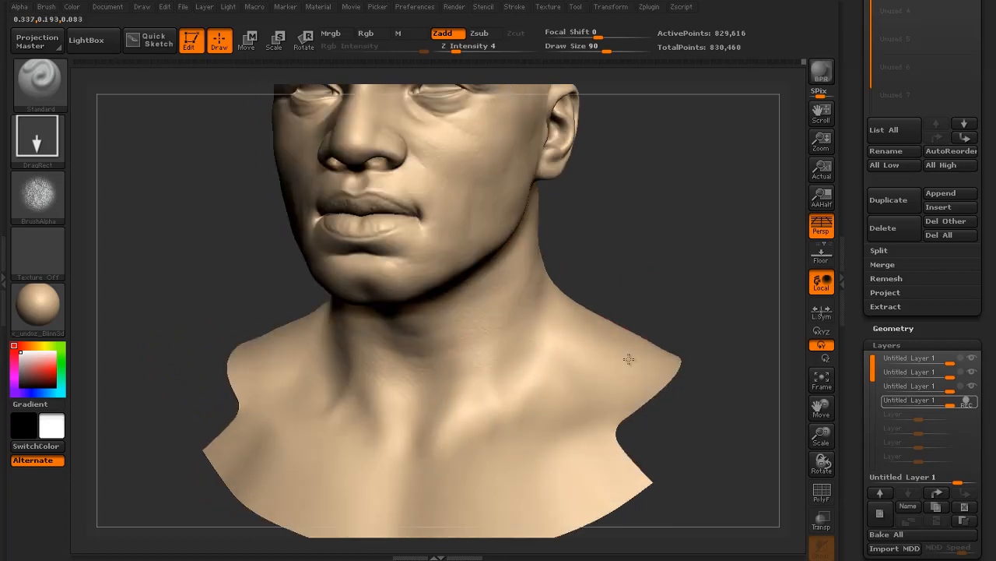
{"action": "left_click_drag", "start_coordinate": [685, 262], "coordinate": [636, 301]}
{"action": "left_click_drag", "start_coordinate": [632, 384], "coordinate": [526, 356]}
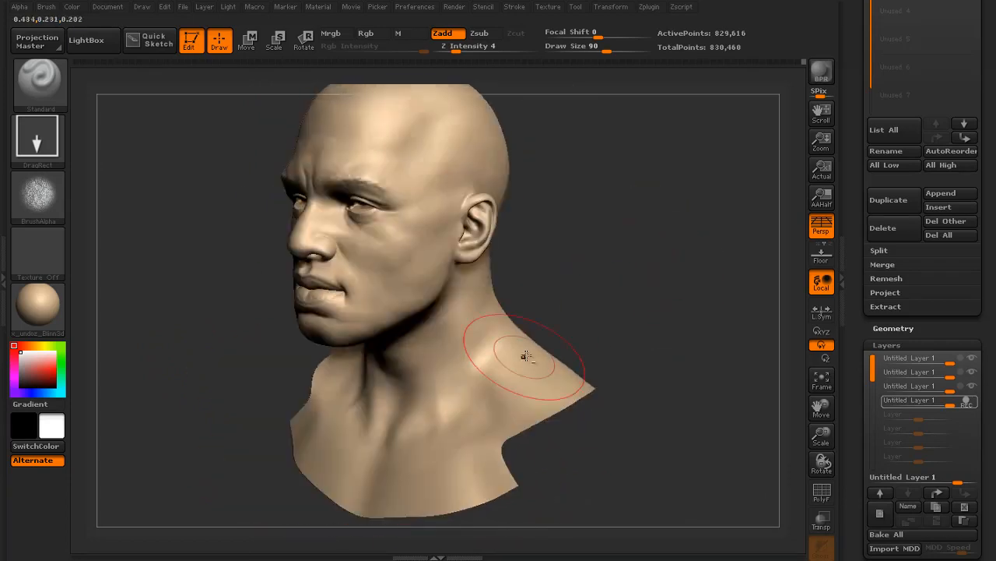
{"action": "left_click_drag", "start_coordinate": [609, 295], "coordinate": [622, 322]}
{"action": "left_click_drag", "start_coordinate": [453, 364], "coordinate": [509, 327]}
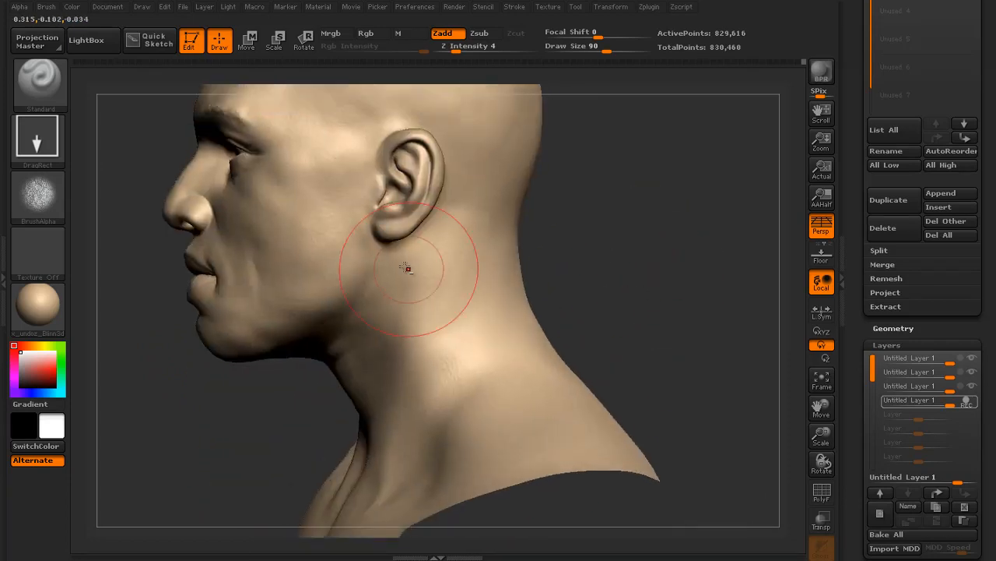
- Stamp skin texture on the side of the neck below the ear and around to the nape
{"action": "left_click_drag", "start_coordinate": [461, 270], "coordinate": [504, 299]}
{"action": "left_click_drag", "start_coordinate": [642, 268], "coordinate": [544, 265]}
{"action": "left_click_drag", "start_coordinate": [519, 351], "coordinate": [590, 411]}
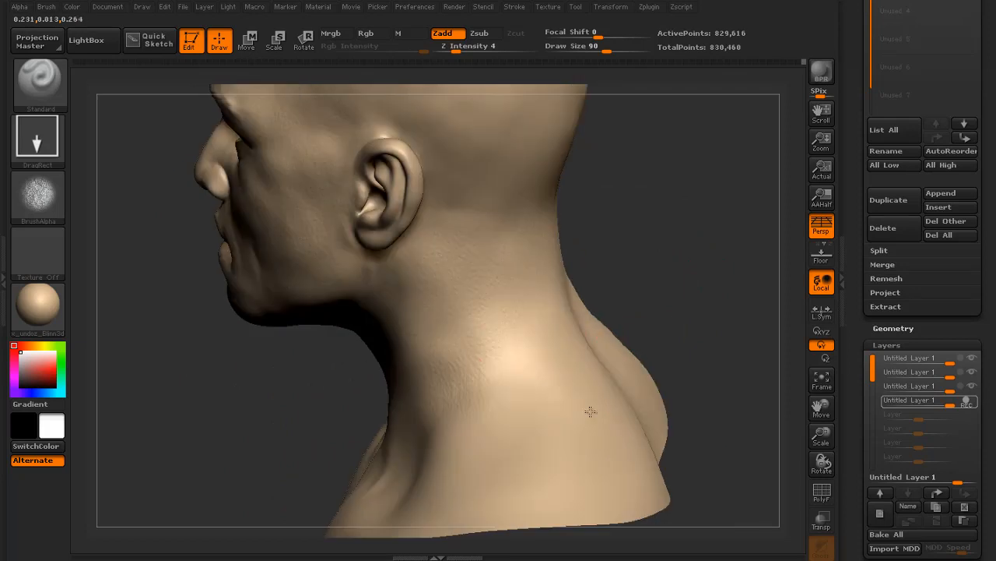
{"action": "left_click_drag", "start_coordinate": [687, 286], "coordinate": [439, 348]}
{"action": "left_click_drag", "start_coordinate": [586, 309], "coordinate": [472, 395]}
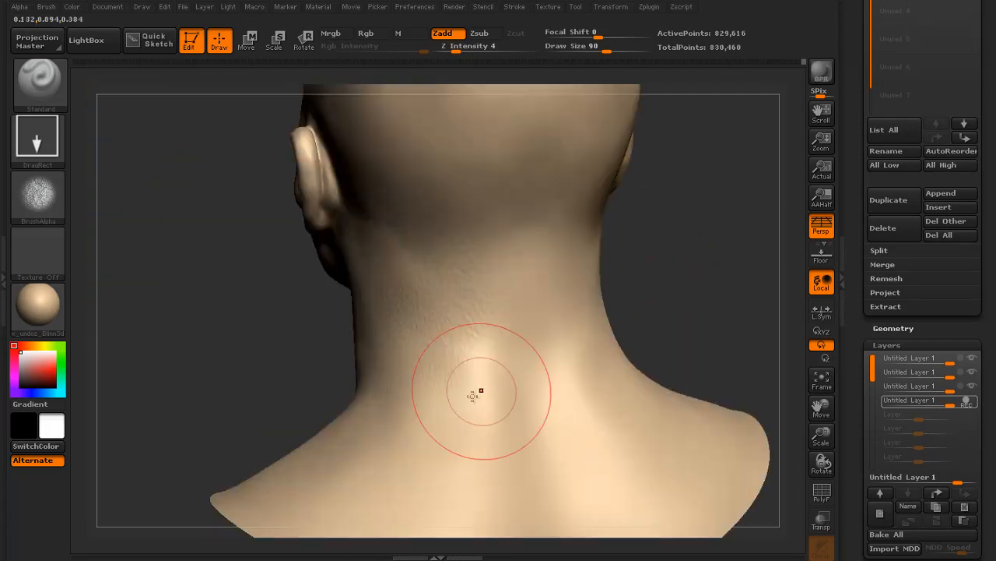
- Continue the skin texture across the back of the neck and the upper back
{"action": "left_click_drag", "start_coordinate": [690, 330], "coordinate": [543, 362]}
{"action": "left_click_drag", "start_coordinate": [518, 330], "coordinate": [336, 325]}
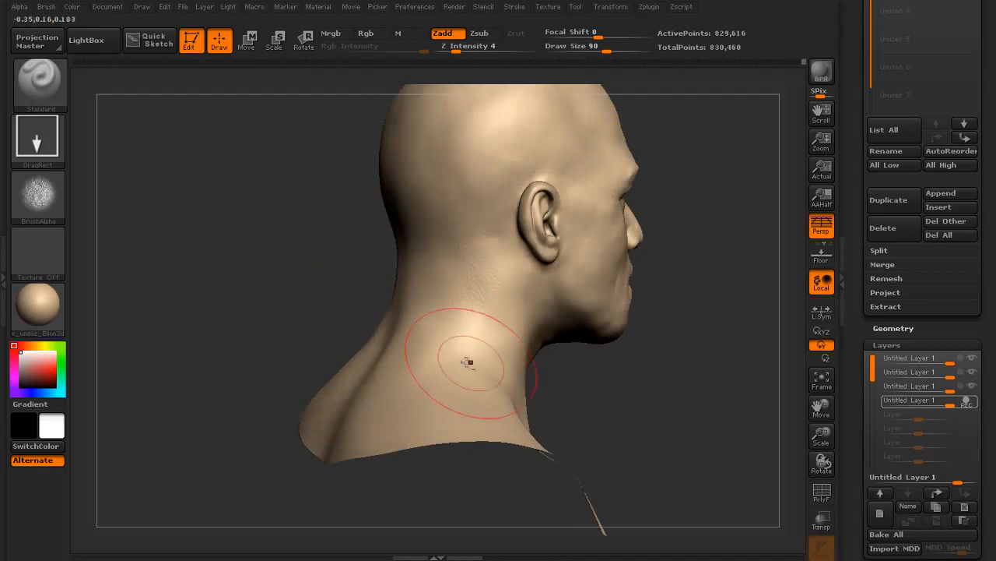
{"action": "left_click_drag", "start_coordinate": [467, 362], "coordinate": [385, 264]}
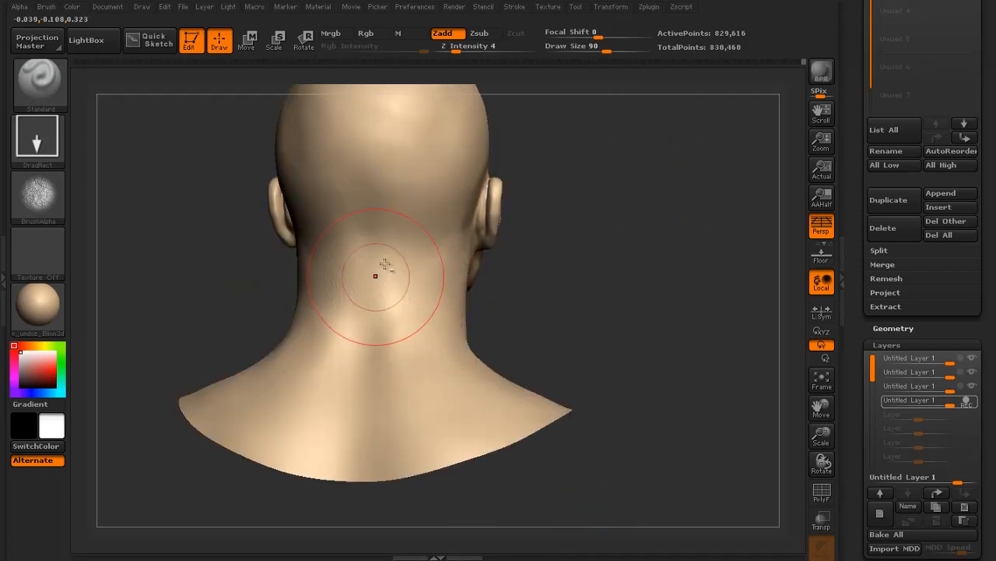
{"action": "left_click_drag", "start_coordinate": [427, 371], "coordinate": [430, 382]}
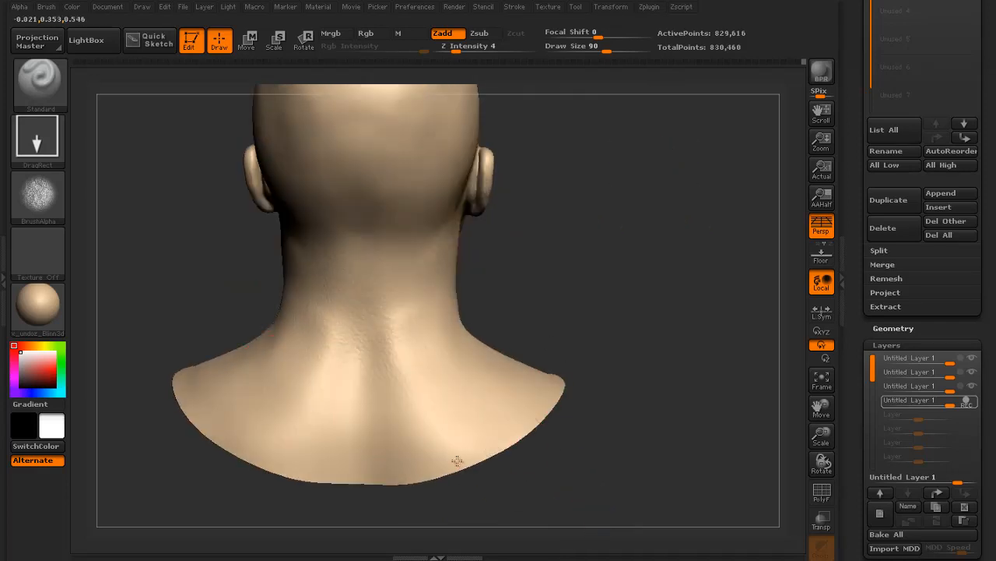
{"action": "left_click_drag", "start_coordinate": [573, 327], "coordinate": [588, 334]}
{"action": "left_click_drag", "start_coordinate": [397, 330], "coordinate": [501, 324]}
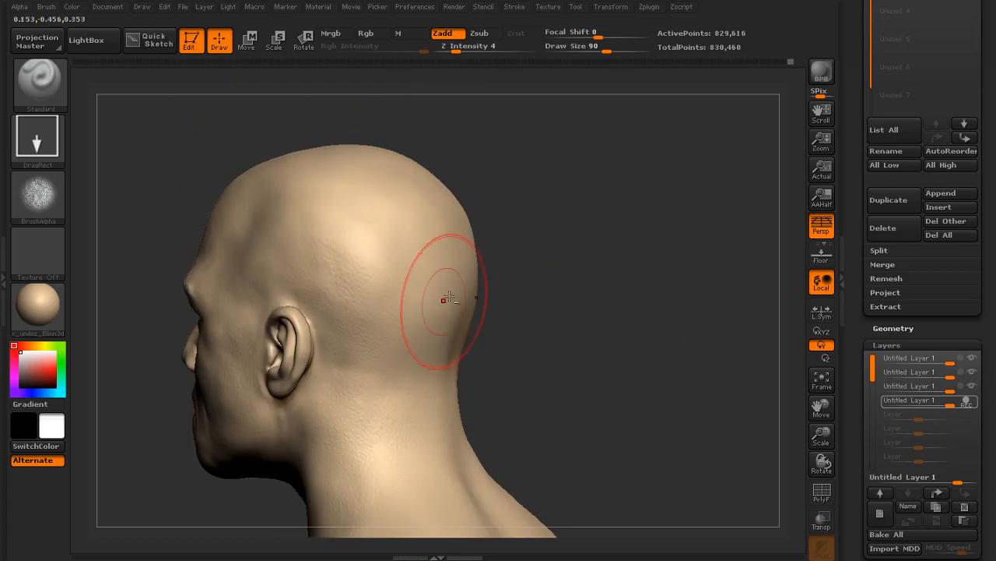
- Stamp skin texture over the side and back of the skull
{"action": "mouse_move", "coordinate": [449, 296]}
{"action": "left_mouse_down"}
{"action": "mouse_move", "coordinate": [495, 331]}
{"action": "mouse_move", "coordinate": [285, 205]}
{"action": "mouse_move", "coordinate": [405, 178]}
{"action": "mouse_move", "coordinate": [469, 284]}
{"action": "mouse_move", "coordinate": [373, 293]}
{"action": "left_mouse_up"}
{"action": "left_click_drag", "start_coordinate": [423, 259], "coordinate": [542, 315]}
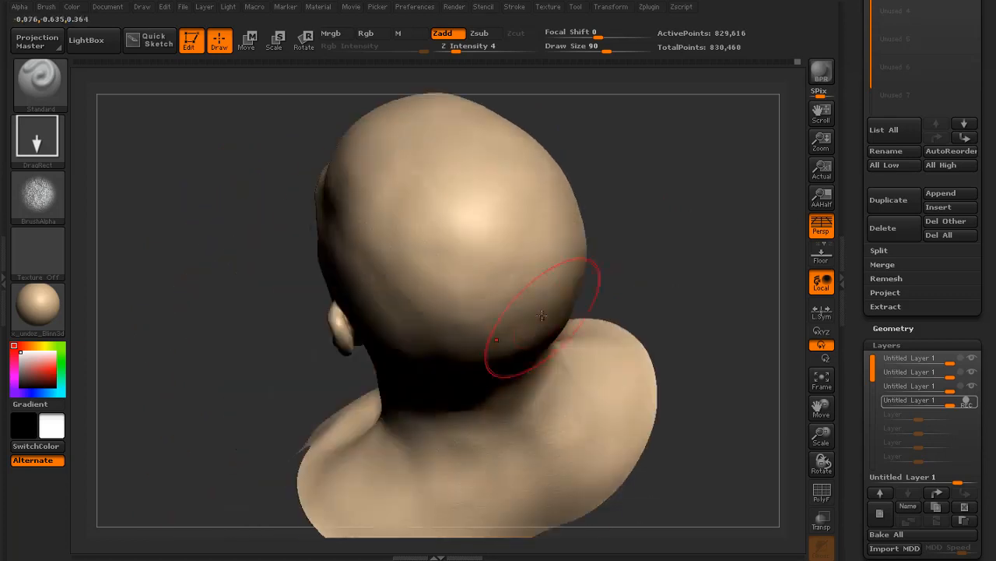
{"action": "left_click_drag", "start_coordinate": [668, 300], "coordinate": [718, 352]}
{"action": "left_click_drag", "start_coordinate": [260, 348], "coordinate": [695, 257]}
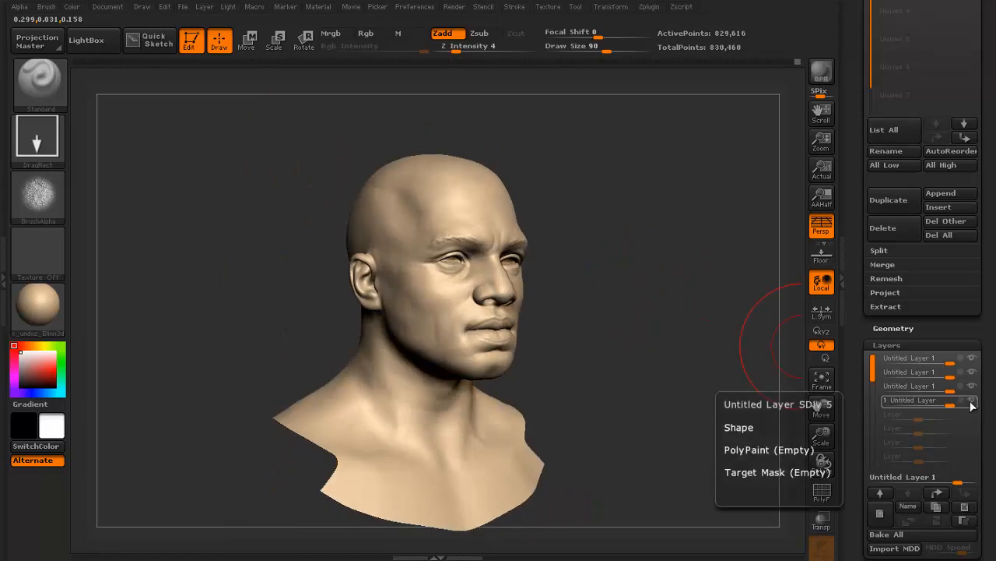
- Add a new layer to the head's layer stack for hand-sculpted skin detail
{"action": "left_click_drag", "start_coordinate": [748, 315], "coordinate": [696, 399], "text": "alt"}
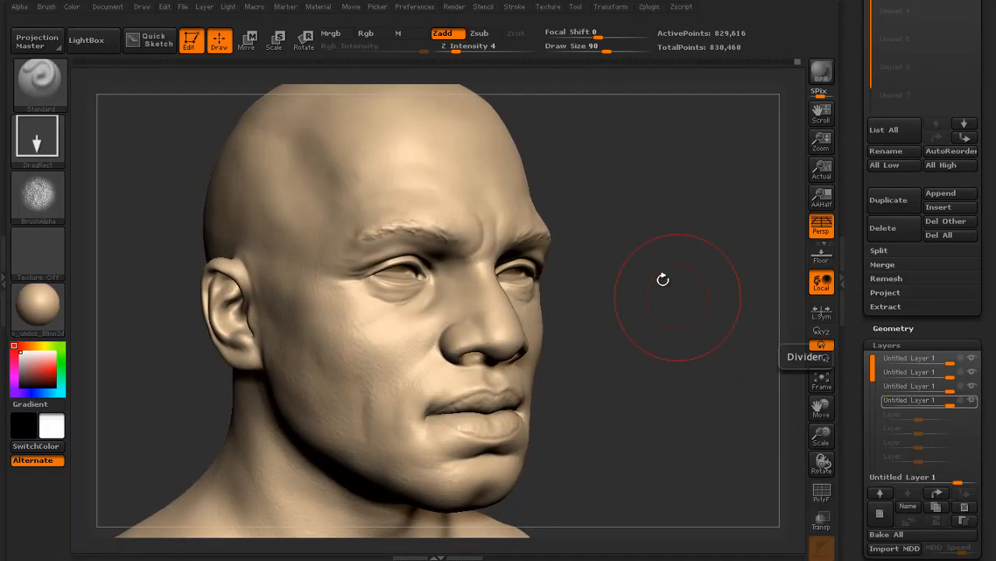
{"action": "left_click_drag", "start_coordinate": [664, 281], "coordinate": [673, 318]}
{"action": "left_click", "coordinate": [334, 200]}
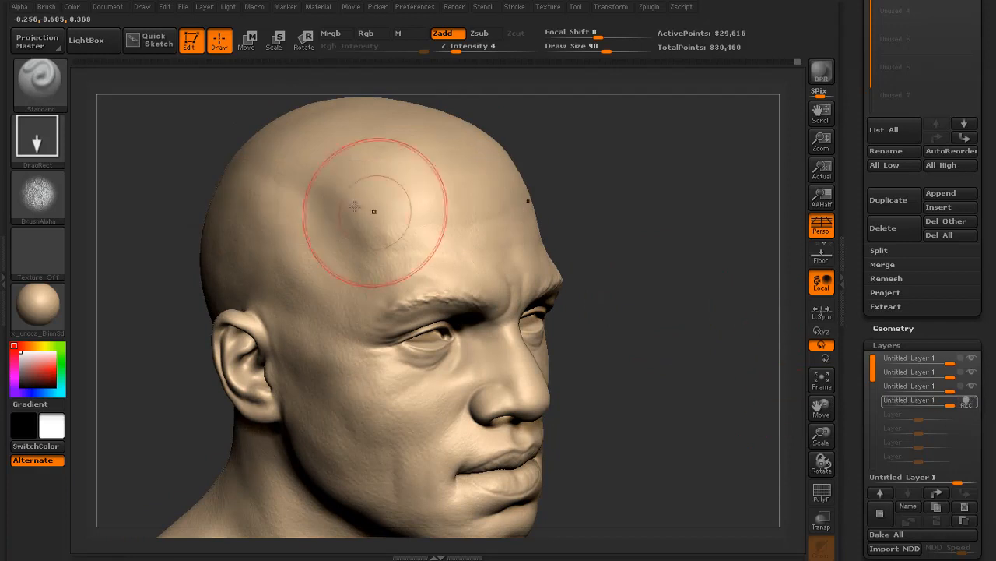
{"action": "left_click_drag", "start_coordinate": [595, 222], "coordinate": [731, 302]}
{"action": "left_click", "coordinate": [880, 513]}
{"action": "left_click_drag", "start_coordinate": [697, 339], "coordinate": [666, 359]}
- Set the Standard brush to a FreeHand stroke with Alpha 39 and a Z Intensity of 13
{"action": "left_click", "coordinate": [44, 146]}
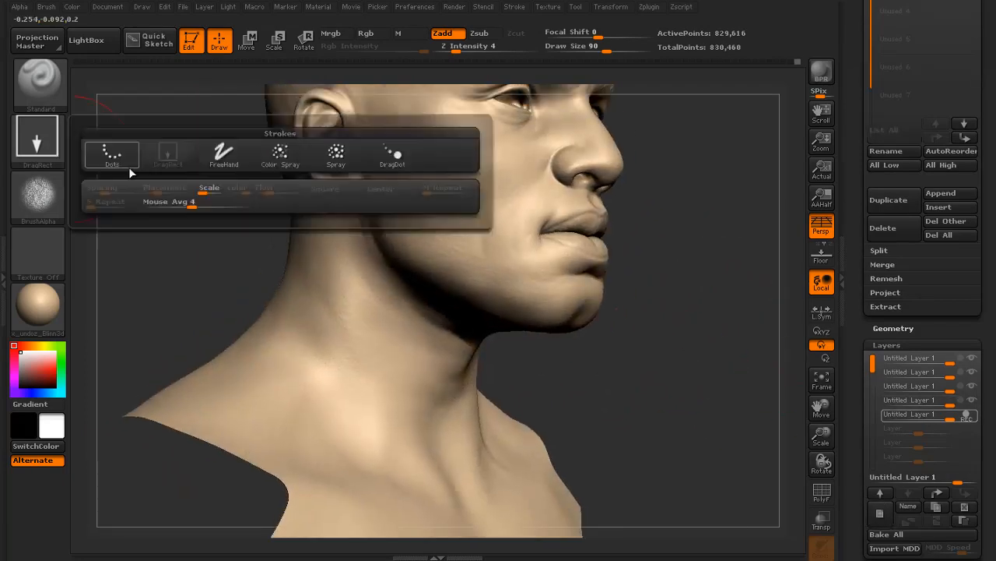
{"action": "left_click", "coordinate": [37, 195]}
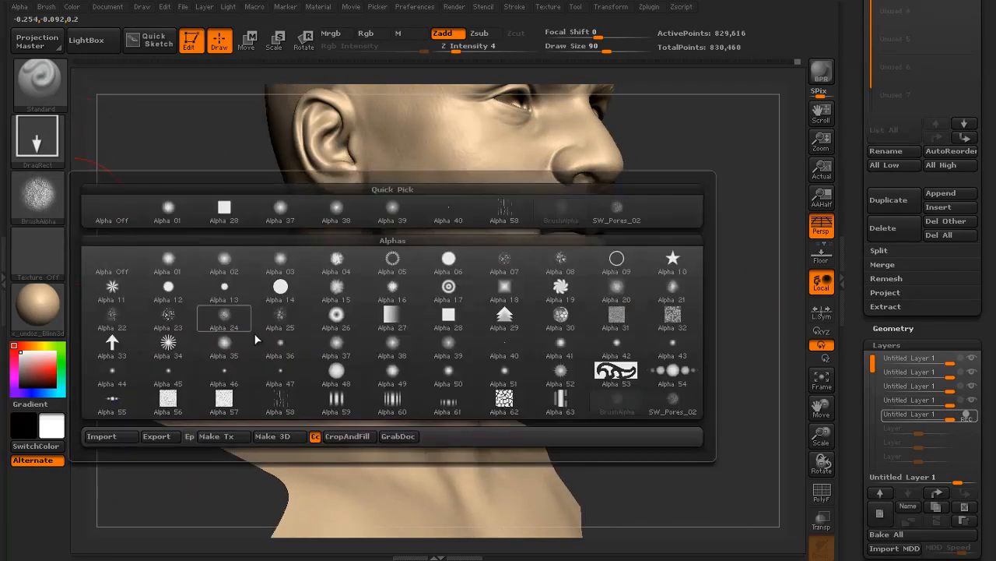
{"action": "left_click", "coordinate": [448, 343]}
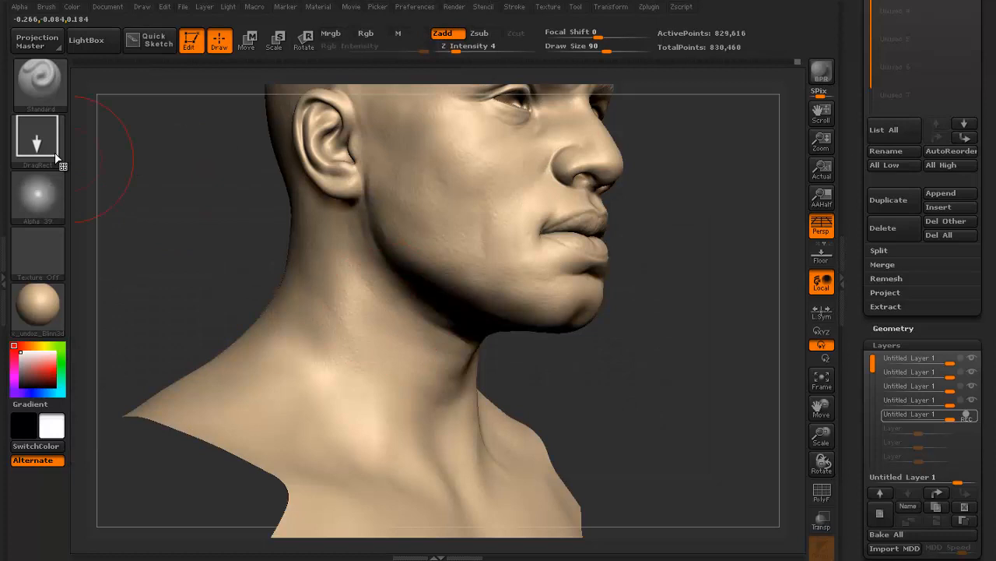
{"action": "left_click", "coordinate": [56, 155]}
{"action": "left_click", "coordinate": [225, 159]}
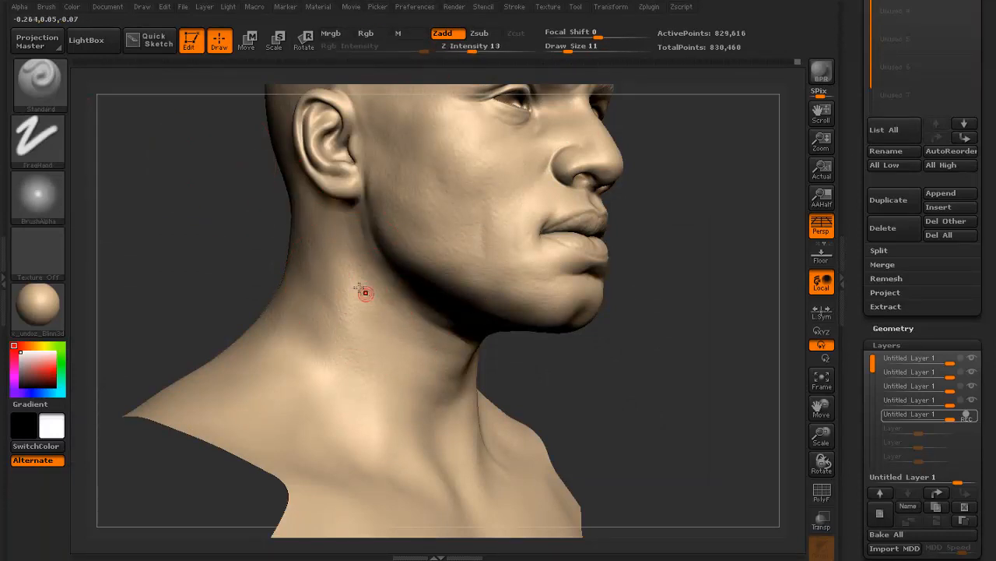
- Sculpt fine skin creases along the side of the neck below the ear and jaw, with Draw Size 11 to 20
{"action": "left_click_drag", "start_coordinate": [344, 271], "coordinate": [362, 299]}
{"action": "left_click_drag", "start_coordinate": [223, 242], "coordinate": [375, 282]}
{"action": "left_click_drag", "start_coordinate": [543, 361], "coordinate": [436, 335]}
{"action": "key", "text": "s"}
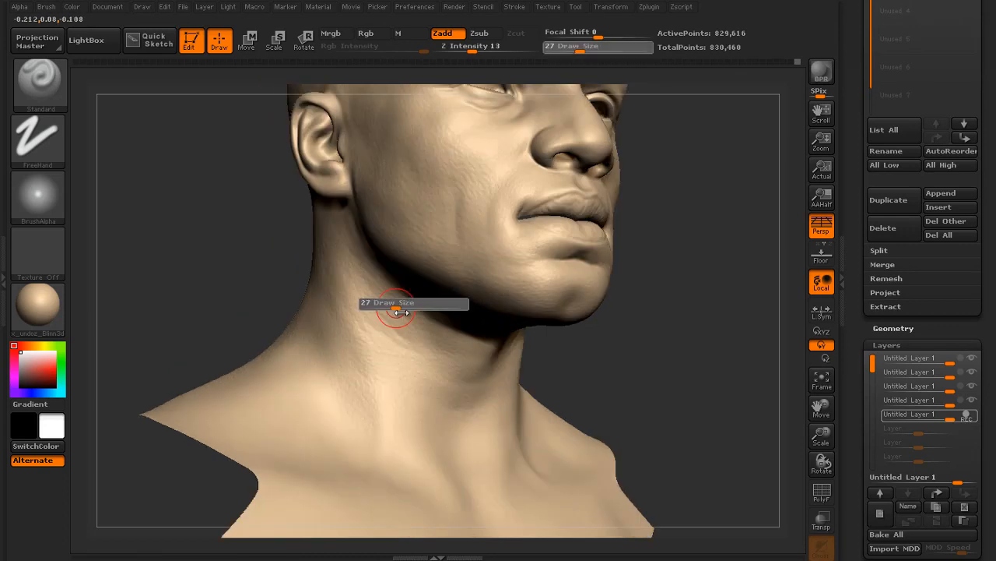
{"action": "left_click_drag", "start_coordinate": [396, 309], "coordinate": [401, 309]}
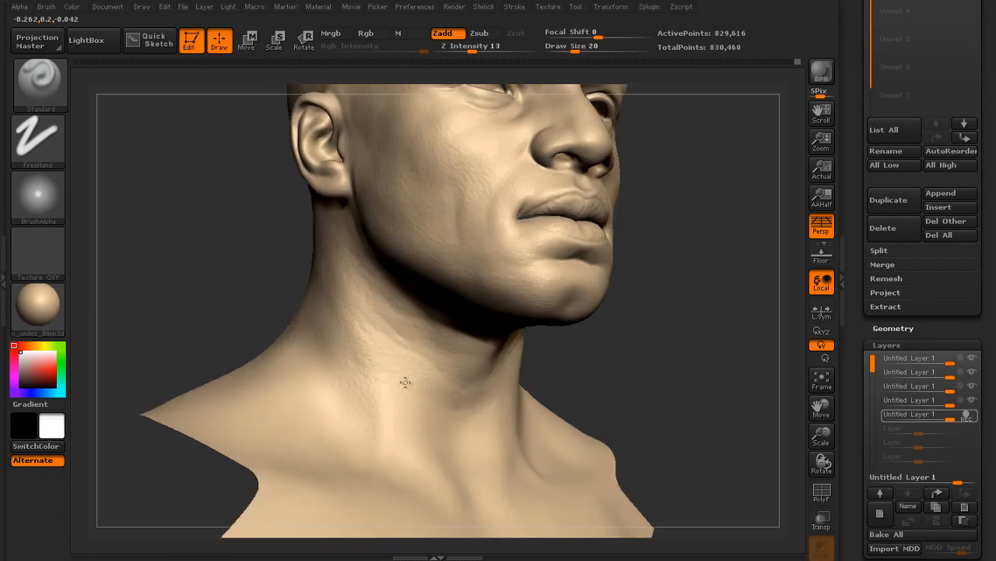
{"action": "left_click_drag", "start_coordinate": [225, 268], "coordinate": [307, 307]}
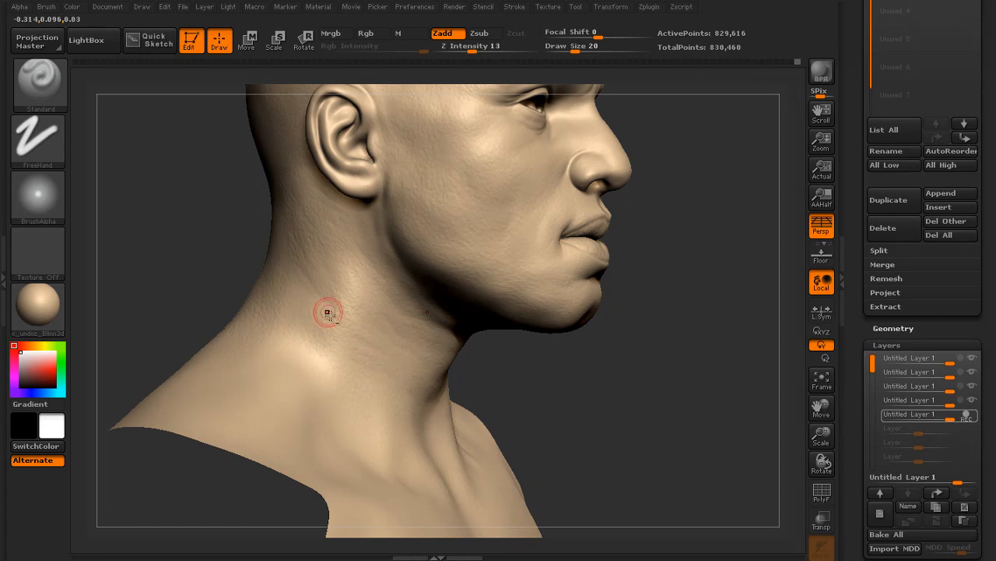
{"action": "left_click_drag", "start_coordinate": [328, 313], "coordinate": [288, 234]}
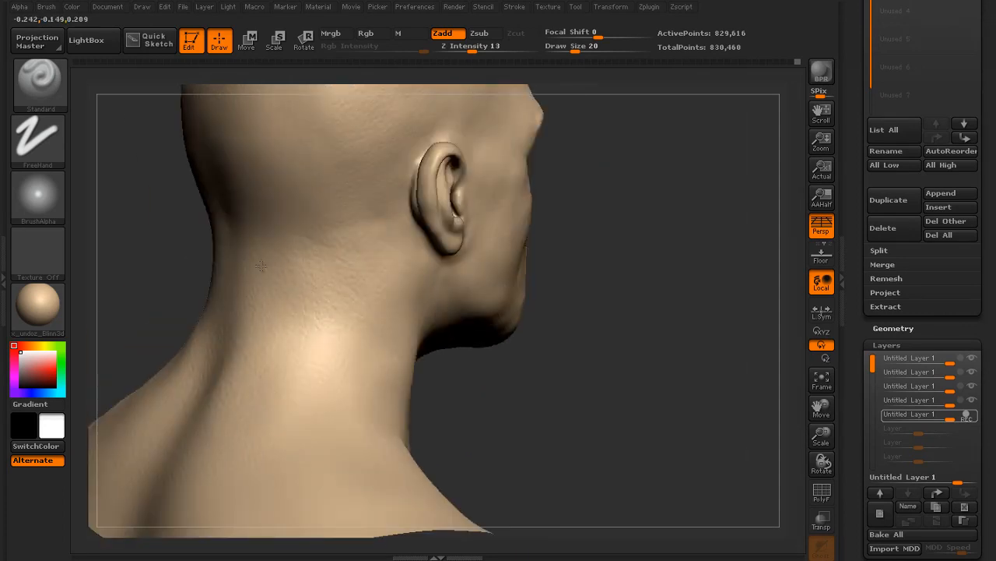
- Continue the fine creases around the nape and under the jawline, enlarging the brush to Draw Size 29
{"action": "left_click_drag", "start_coordinate": [530, 366], "coordinate": [507, 374], "text": "alt"}
{"action": "left_click_drag", "start_coordinate": [506, 296], "coordinate": [567, 272], "text": "alt"}
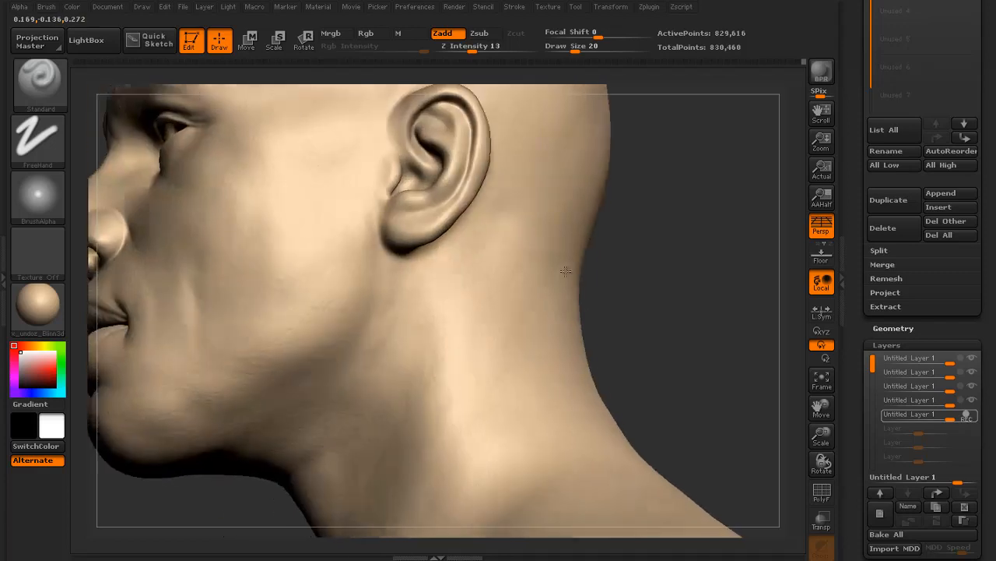
{"action": "key", "text": "bracketright"}
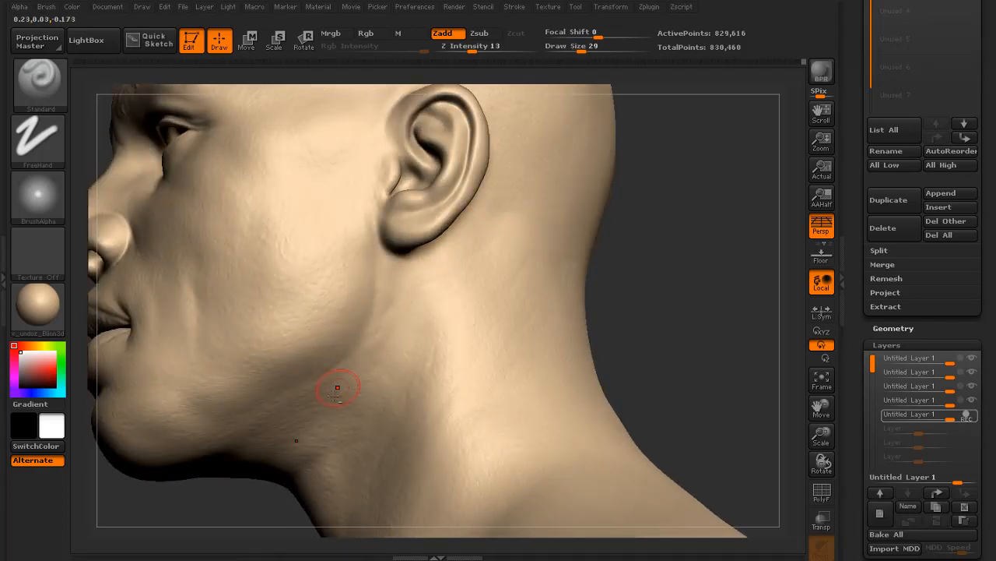
{"action": "left_click_drag", "start_coordinate": [591, 273], "coordinate": [539, 274]}
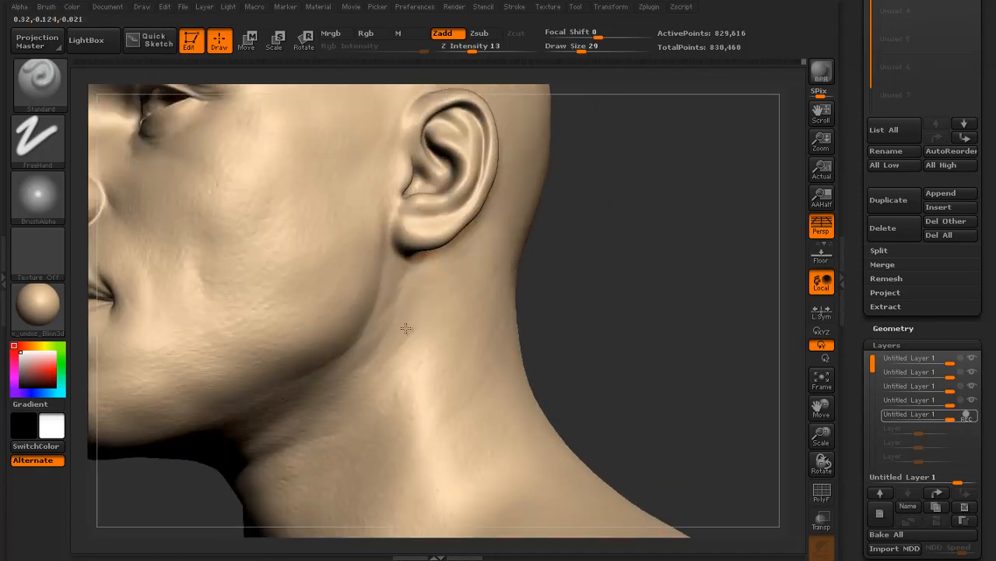
{"action": "mouse_move", "coordinate": [589, 323]}
{"action": "left_mouse_down", "text": "alt"}
{"action": "mouse_move", "coordinate": [592, 285]}
{"action": "mouse_move", "coordinate": [686, 285]}
{"action": "left_mouse_up", "text": "alt"}
{"action": "left_click_drag", "start_coordinate": [685, 285], "coordinate": [685, 319], "text": "alt"}
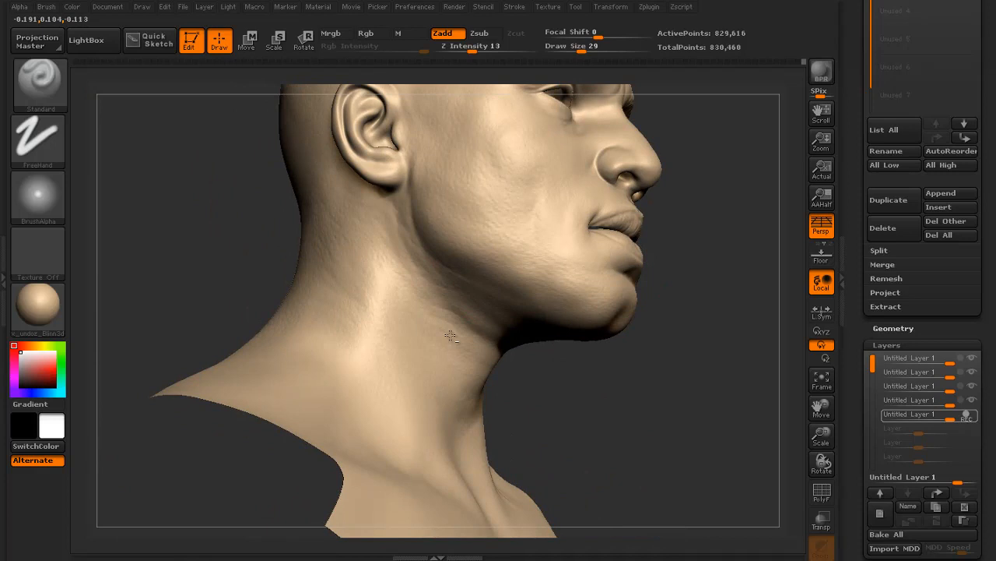
{"action": "left_click_drag", "start_coordinate": [545, 374], "coordinate": [427, 314]}
- Sculpt subtle skin creases over the front of the neck and down onto the upper chest
{"action": "left_click_drag", "start_coordinate": [680, 361], "coordinate": [674, 328], "text": "alt"}
{"action": "mouse_move", "coordinate": [674, 328]}
{"action": "left_mouse_down"}
{"action": "mouse_move", "coordinate": [590, 340]}
{"action": "mouse_move", "coordinate": [508, 380]}
{"action": "left_mouse_up"}
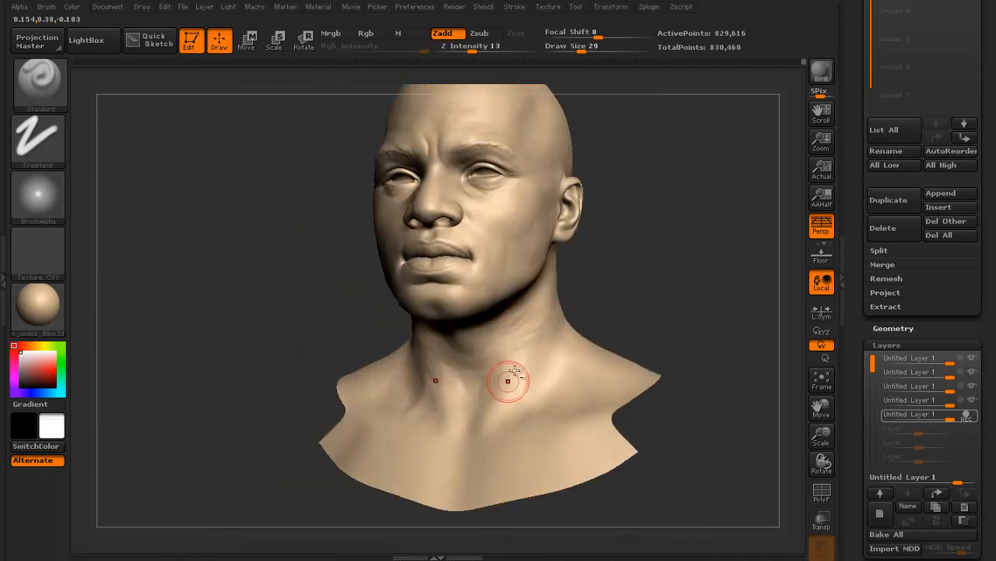
{"action": "left_click_drag", "start_coordinate": [598, 290], "coordinate": [598, 316], "text": "alt"}
{"action": "left_click_drag", "start_coordinate": [598, 316], "coordinate": [689, 321]}
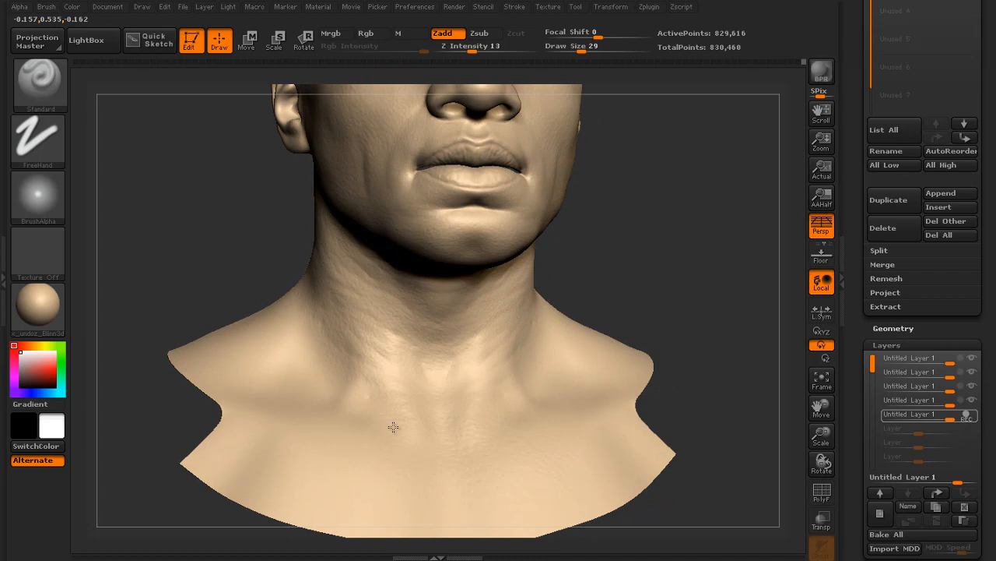
{"action": "left_click_drag", "start_coordinate": [630, 296], "coordinate": [598, 299]}
{"action": "left_click_drag", "start_coordinate": [650, 255], "coordinate": [770, 398]}
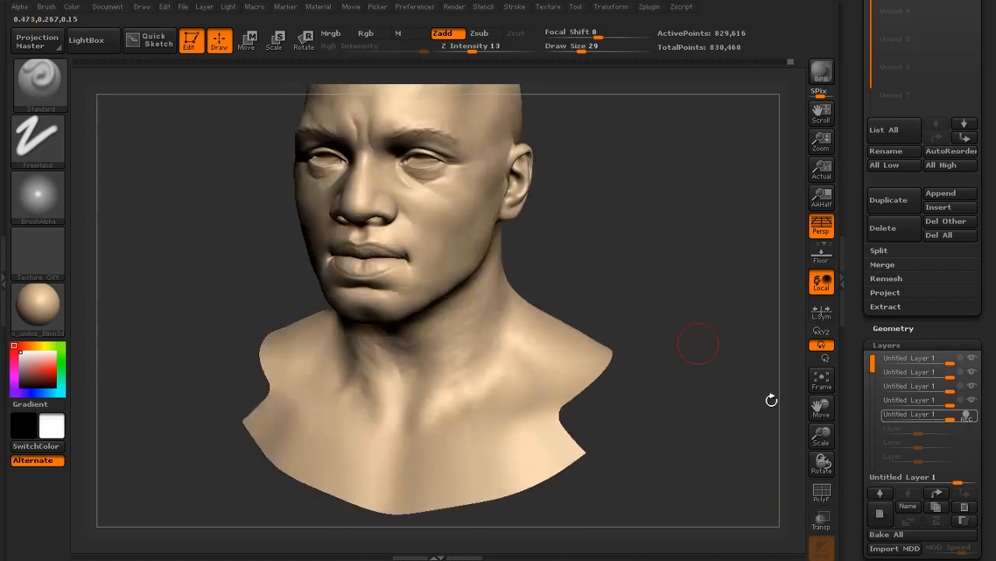
- Inspect the neck detail from several sides with layer recording off, and resume recording on the newest layer
{"action": "mouse_move", "coordinate": [965, 420]}
{"action": "left_click_drag", "start_coordinate": [715, 360], "coordinate": [736, 323]}
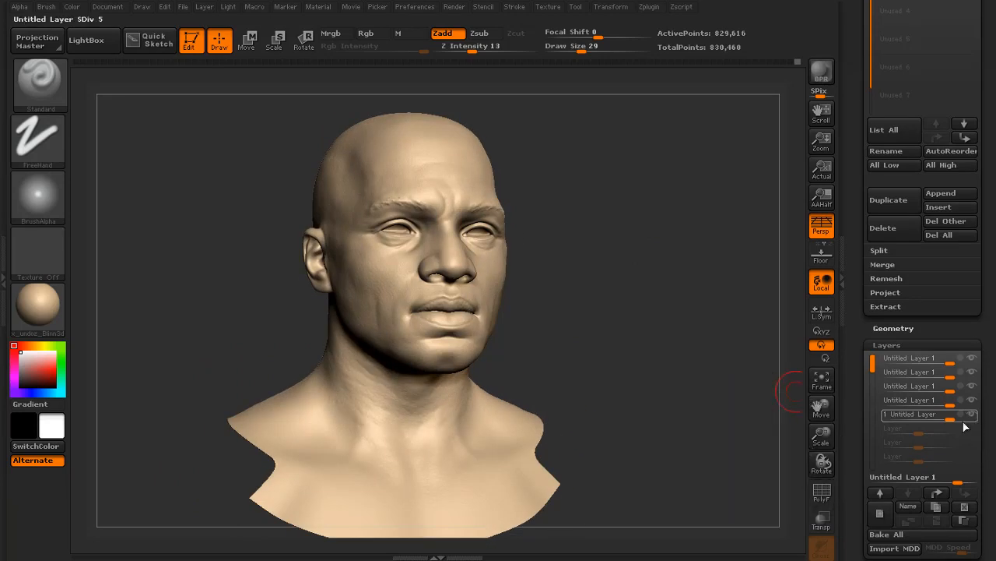
{"action": "left_click_drag", "start_coordinate": [685, 374], "coordinate": [577, 292]}
{"action": "left_click", "coordinate": [494, 403], "text": "shift"}
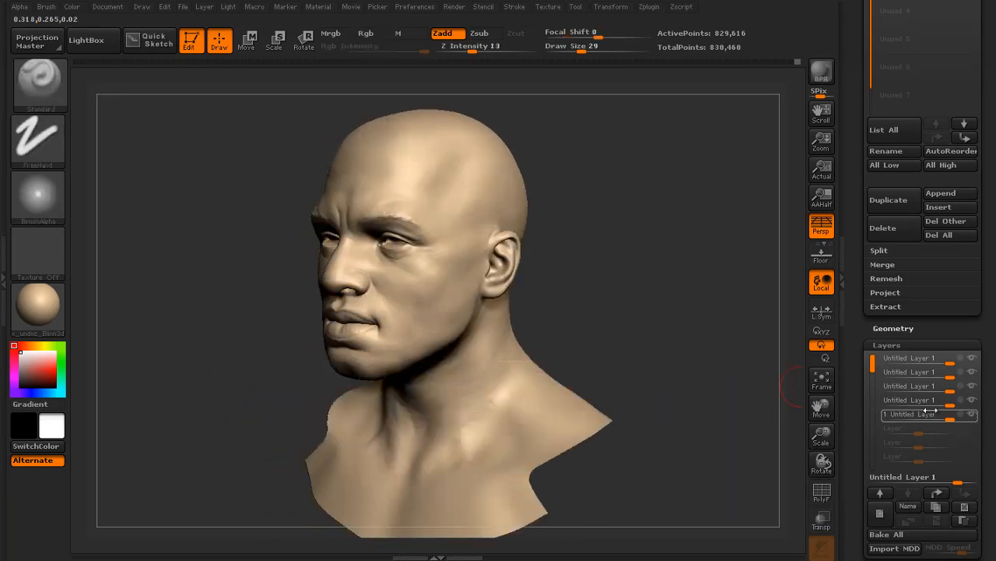
{"action": "left_click_drag", "start_coordinate": [623, 390], "coordinate": [660, 389]}
{"action": "left_click_drag", "start_coordinate": [701, 331], "coordinate": [654, 327]}
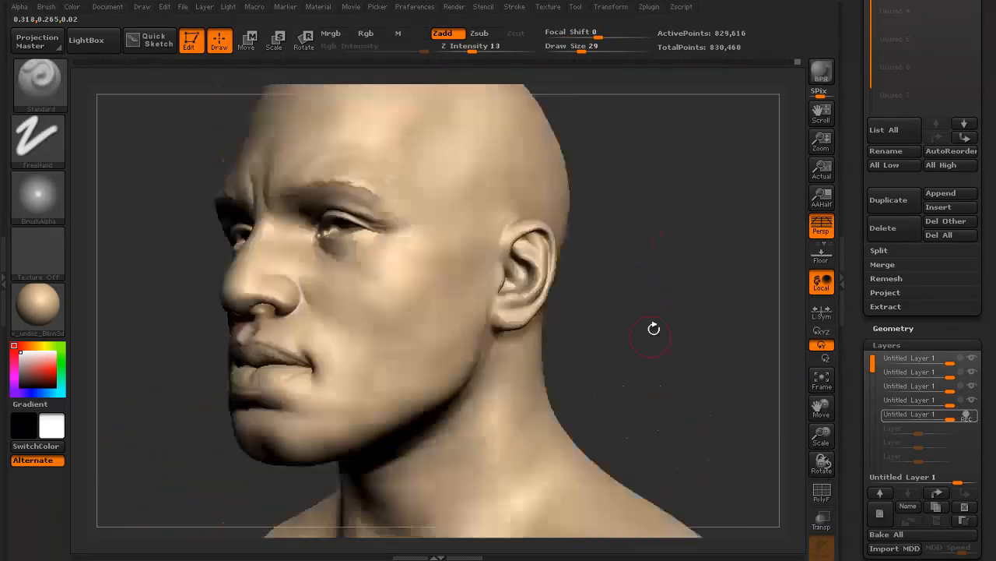
- Sculpt fine skin detail on the cheek beside the nasolabial fold, with Draw Size 22 to 30
{"action": "left_click_drag", "start_coordinate": [662, 284], "coordinate": [727, 356], "text": "alt"}
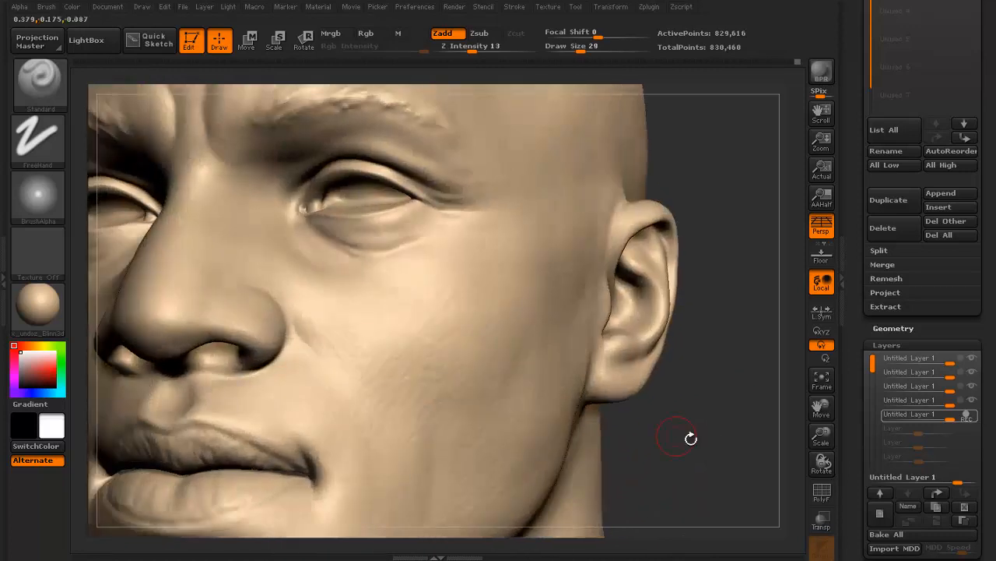
{"action": "mouse_move", "coordinate": [690, 438]}
{"action": "left_mouse_down"}
{"action": "mouse_move", "coordinate": [712, 348]}
{"action": "mouse_move", "coordinate": [669, 342]}
{"action": "mouse_move", "coordinate": [672, 329]}
{"action": "mouse_move", "coordinate": [701, 327]}
{"action": "left_mouse_up"}
{"action": "key", "text": "bracketright"}
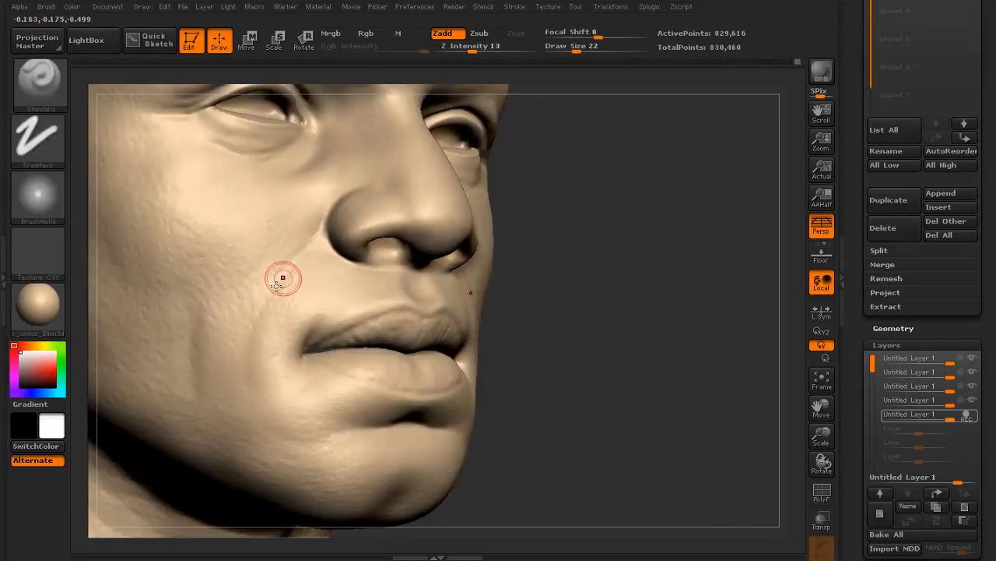
{"action": "mouse_move", "coordinate": [558, 338]}
{"action": "left_mouse_down"}
{"action": "mouse_move", "coordinate": [689, 345]}
{"action": "mouse_move", "coordinate": [607, 319]}
{"action": "mouse_move", "coordinate": [611, 336]}
{"action": "mouse_move", "coordinate": [538, 354]}
{"action": "left_mouse_up"}
{"action": "left_click_drag", "start_coordinate": [639, 395], "coordinate": [562, 395]}
{"action": "key", "text": "s"}
{"action": "left_click_drag", "start_coordinate": [375, 369], "coordinate": [381, 369]}
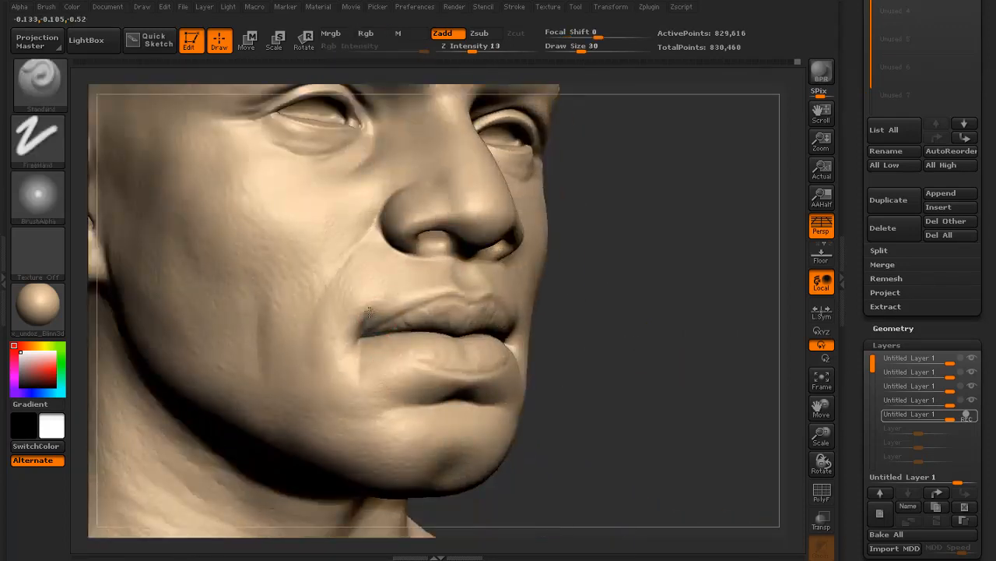
- Sculpt small creases around the corner of the mouth and over the side of the chin
{"action": "left_click_drag", "start_coordinate": [638, 327], "coordinate": [562, 323]}
{"action": "left_click_drag", "start_coordinate": [685, 335], "coordinate": [764, 337]}
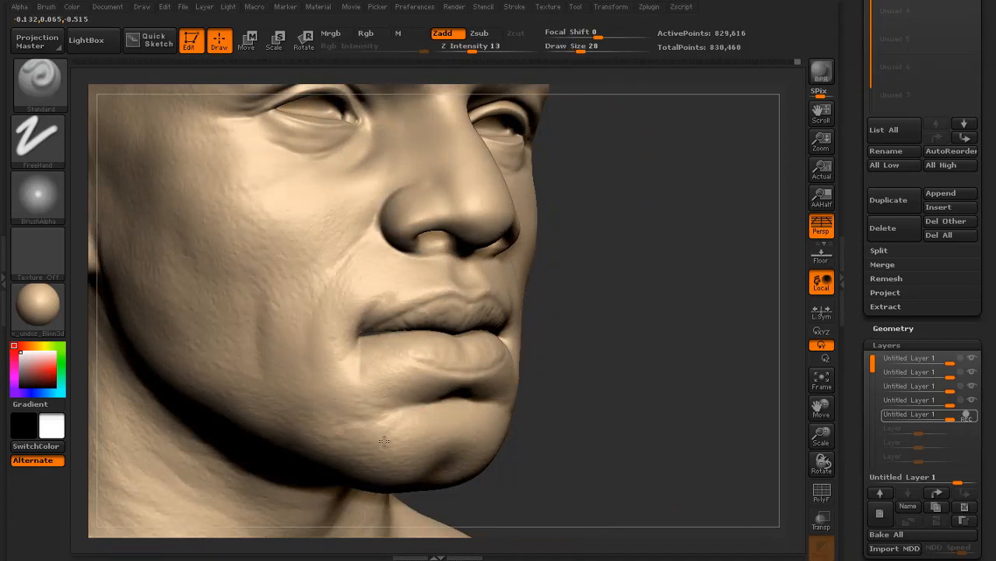
{"action": "left_click_drag", "start_coordinate": [638, 375], "coordinate": [523, 387]}
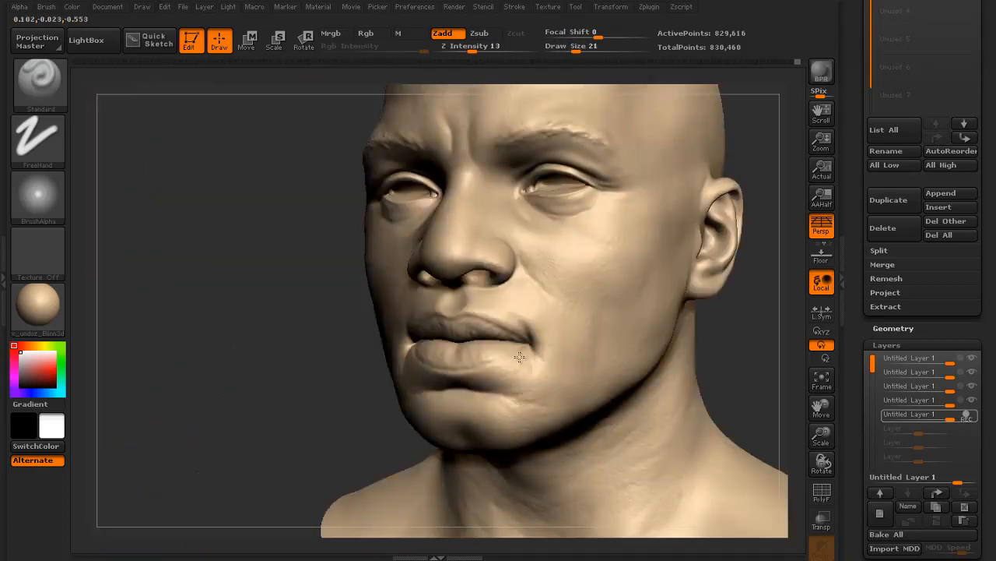
{"action": "left_click_drag", "start_coordinate": [267, 407], "coordinate": [285, 385]}
{"action": "left_click_drag", "start_coordinate": [640, 318], "coordinate": [586, 313]}
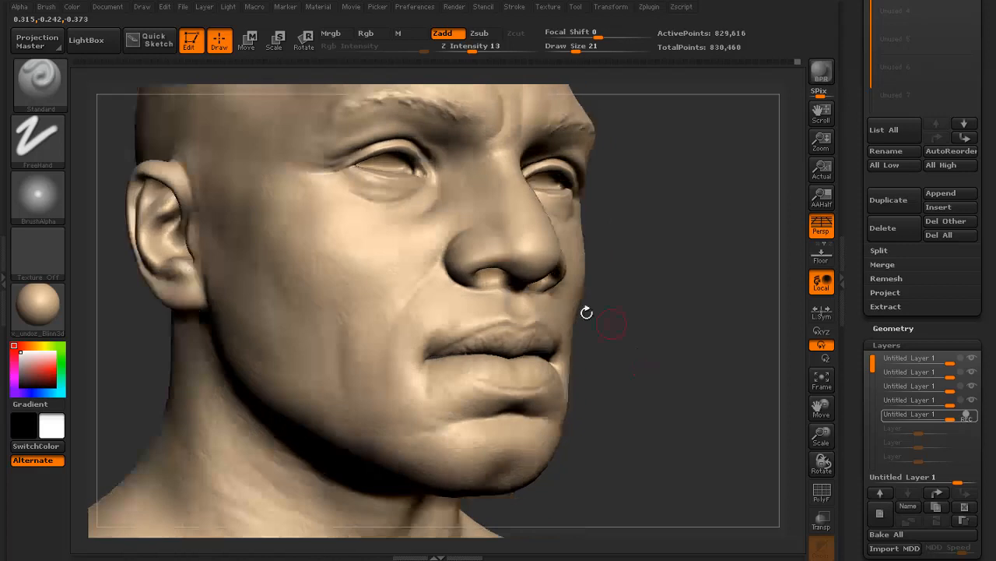
- Build up fine wrinkles along the nasolabial fold and the skin beside the upper lip with Draw Size 21
{"action": "left_click_drag", "start_coordinate": [421, 305], "coordinate": [456, 299]}
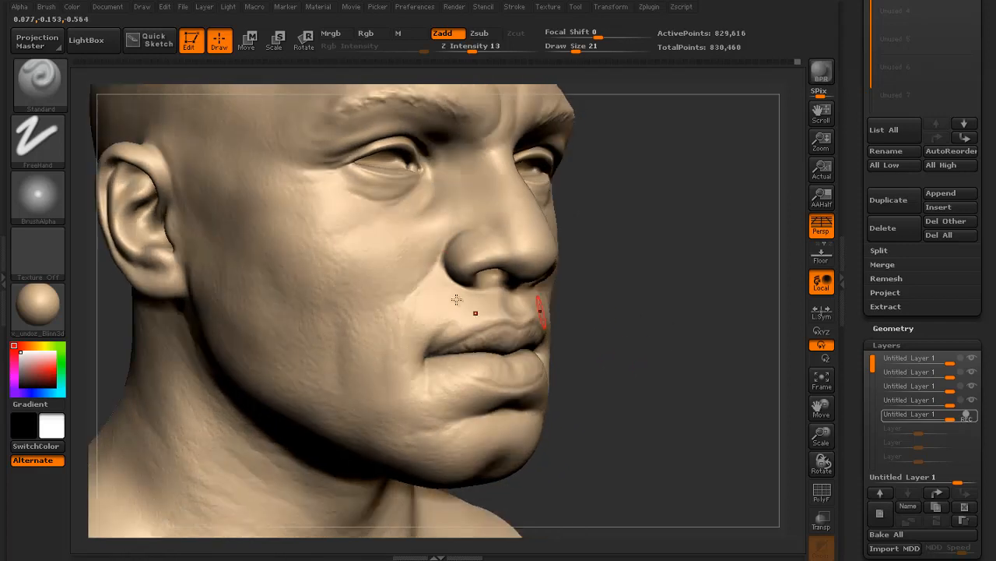
{"action": "left_click_drag", "start_coordinate": [385, 355], "coordinate": [534, 310]}
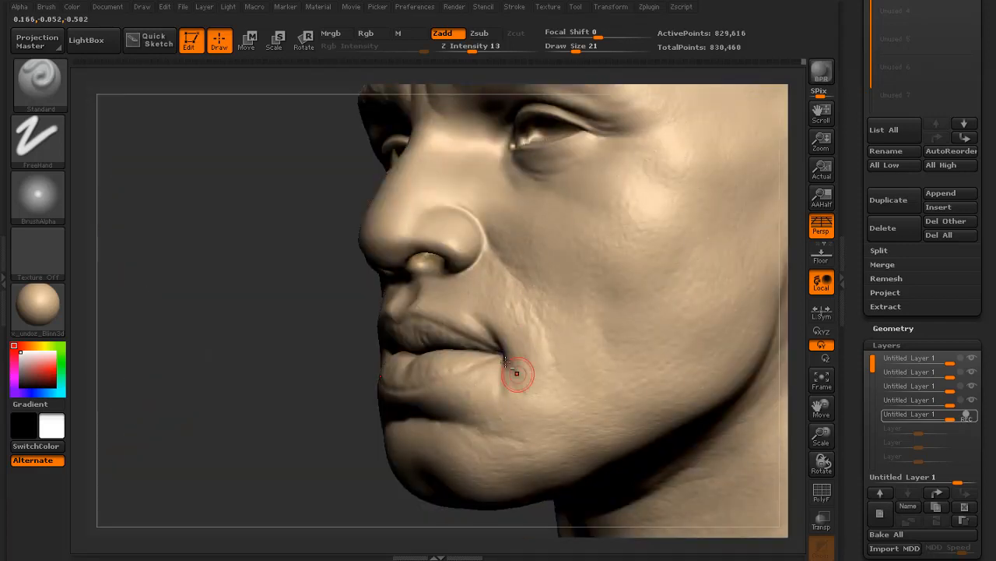
{"action": "left_click_drag", "start_coordinate": [312, 348], "coordinate": [405, 358], "text": "alt"}
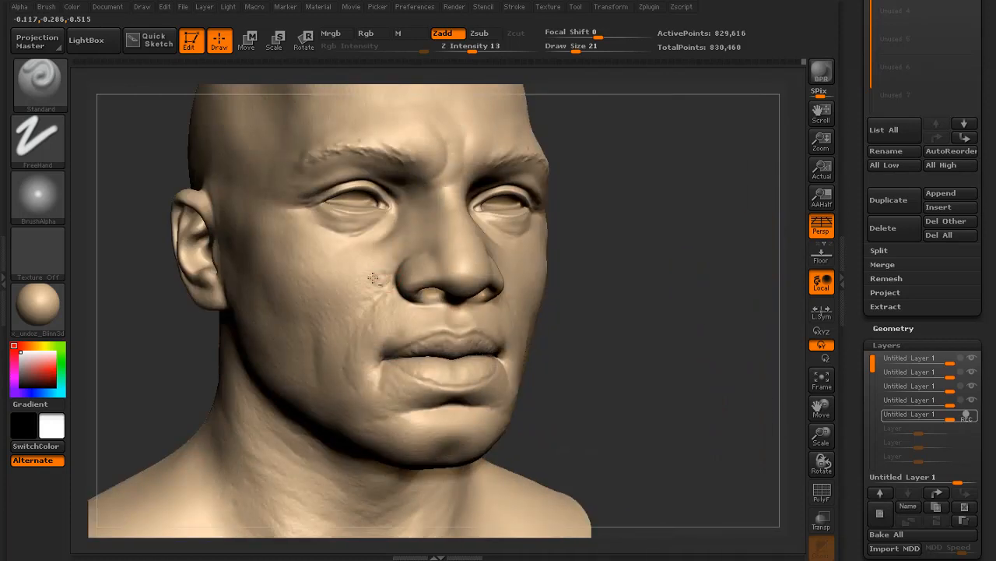
- Sculpt fine creases across the lower cheek and along the jaw with Draw Size 21
{"action": "left_click_drag", "start_coordinate": [591, 267], "coordinate": [634, 283]}
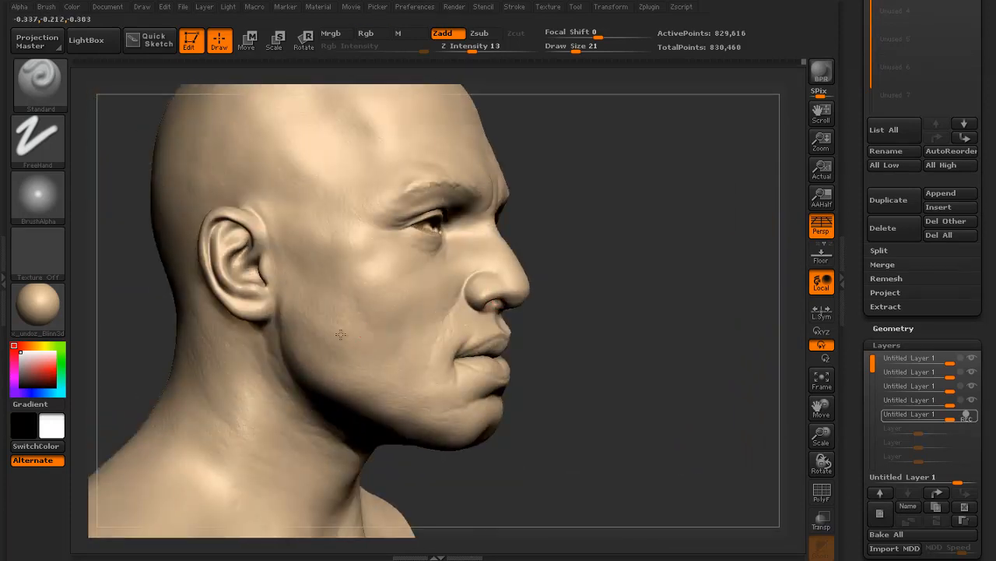
{"action": "left_click_drag", "start_coordinate": [319, 349], "coordinate": [506, 321]}
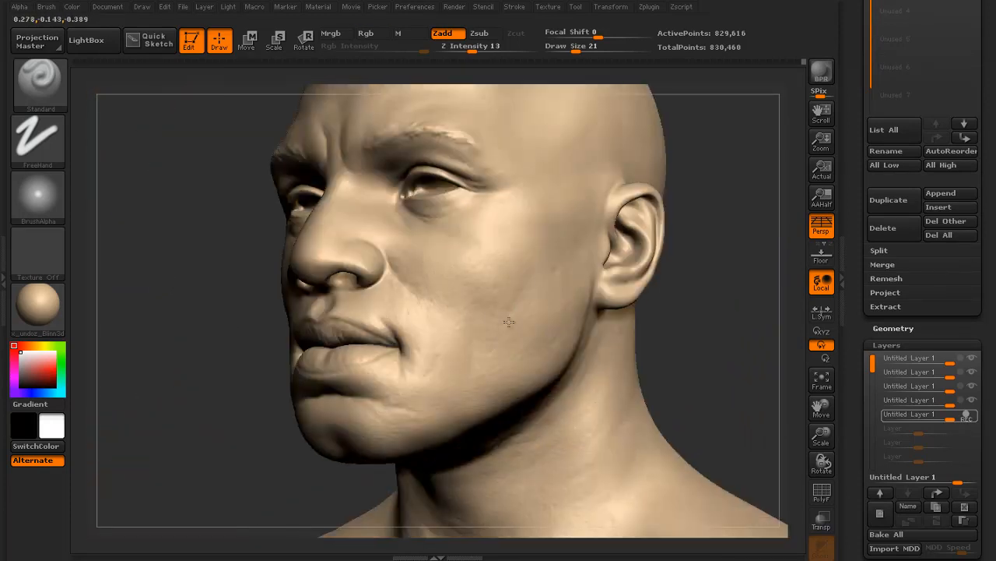
{"action": "left_click_drag", "start_coordinate": [196, 426], "coordinate": [345, 412]}
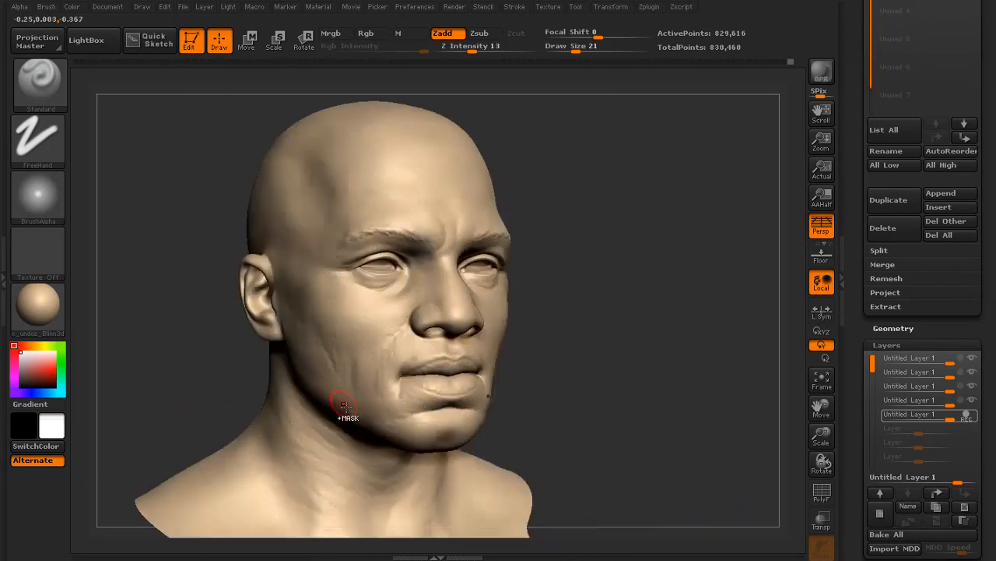
{"action": "key", "text": "ctrl"}
- Sculpt a fine crease along the top of the nostril wing with Draw Size 21
{"action": "mouse_move", "coordinate": [560, 375]}
{"action": "left_mouse_down"}
{"action": "mouse_move", "coordinate": [609, 375]}
{"action": "mouse_move", "coordinate": [461, 352]}
{"action": "left_mouse_up"}
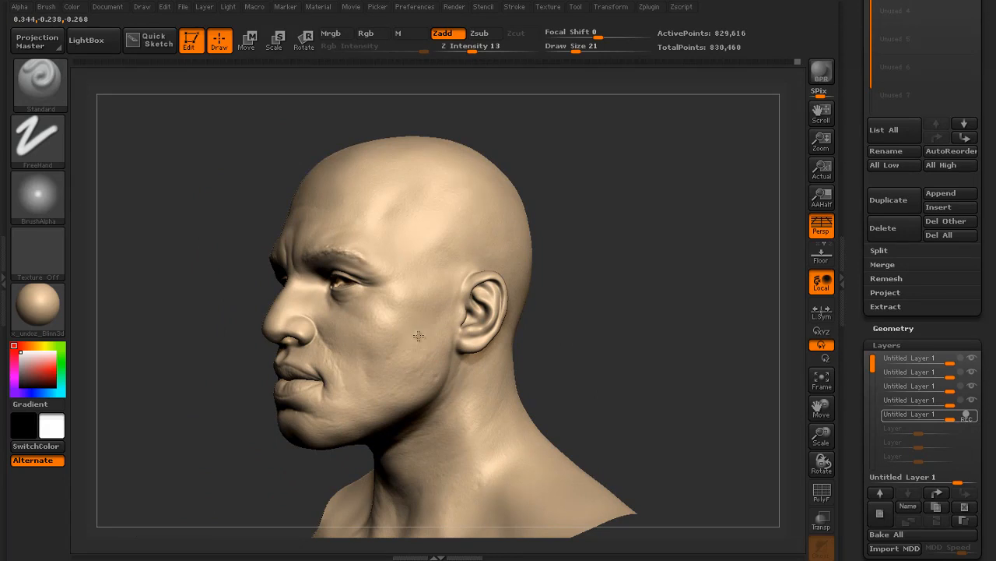
{"action": "left_click_drag", "start_coordinate": [518, 327], "coordinate": [740, 350]}
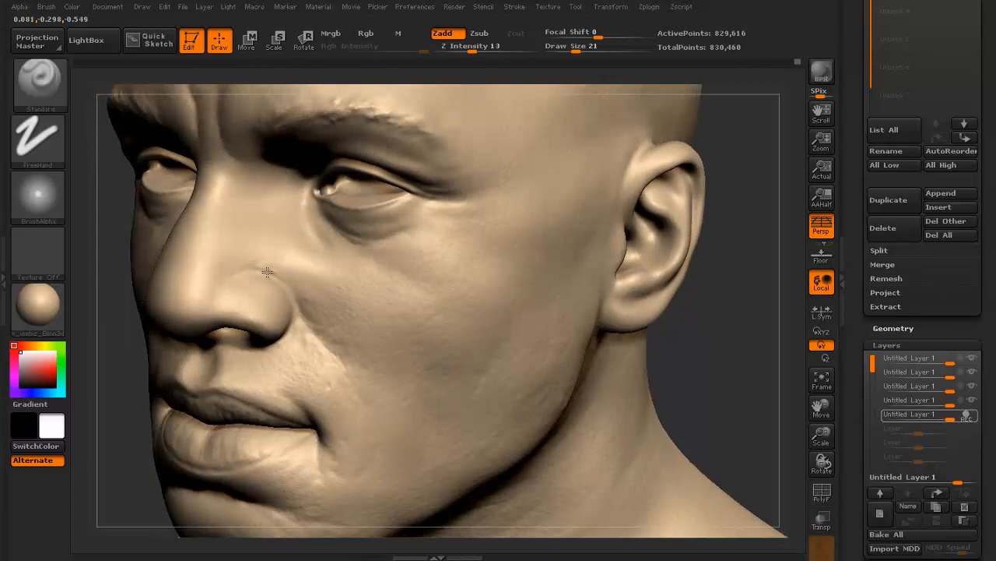
{"action": "left_click_drag", "start_coordinate": [267, 271], "coordinate": [211, 300]}
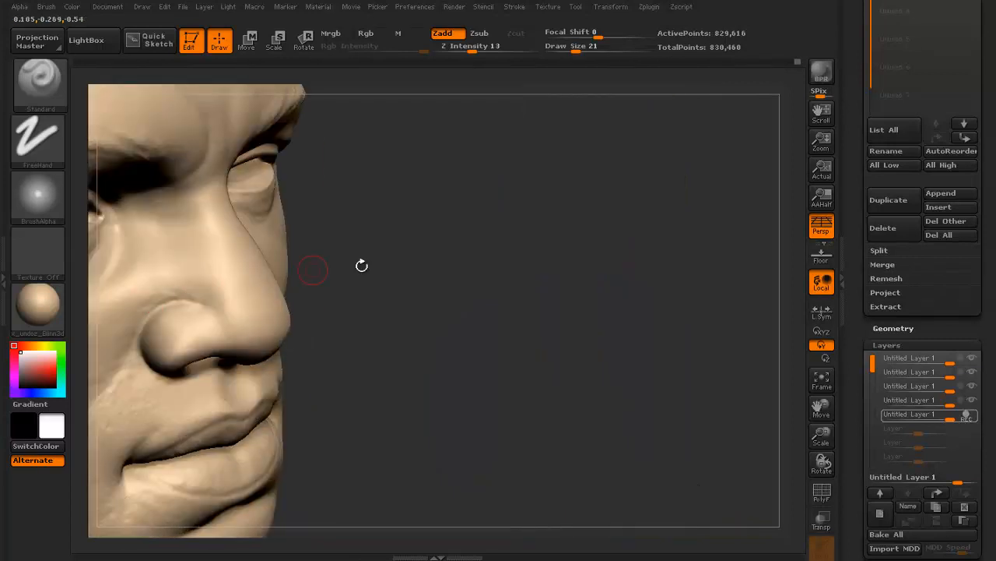
{"action": "left_click_drag", "start_coordinate": [362, 265], "coordinate": [288, 287]}
- Sculpt small skin folds below the eye and across the upper cheek, with Draw Size up to 35
{"action": "left_click_drag", "start_coordinate": [692, 221], "coordinate": [648, 288]}
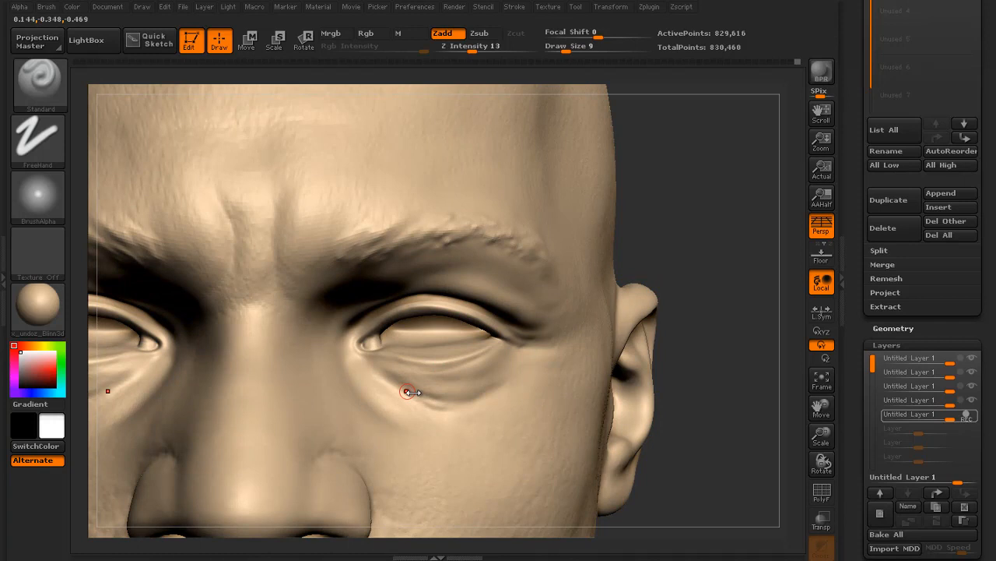
{"action": "left_click_drag", "start_coordinate": [691, 406], "coordinate": [600, 408]}
{"action": "key", "text": "bracketright"}
{"action": "key", "text": "bracketright"}
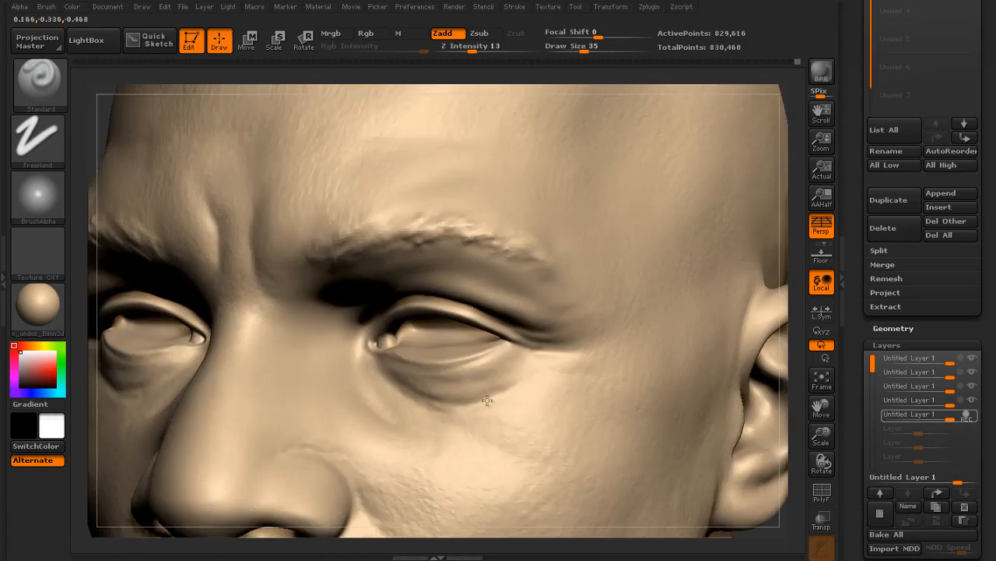
{"action": "left_click_drag", "start_coordinate": [510, 455], "coordinate": [539, 465]}
{"action": "key", "text": "bracketright"}
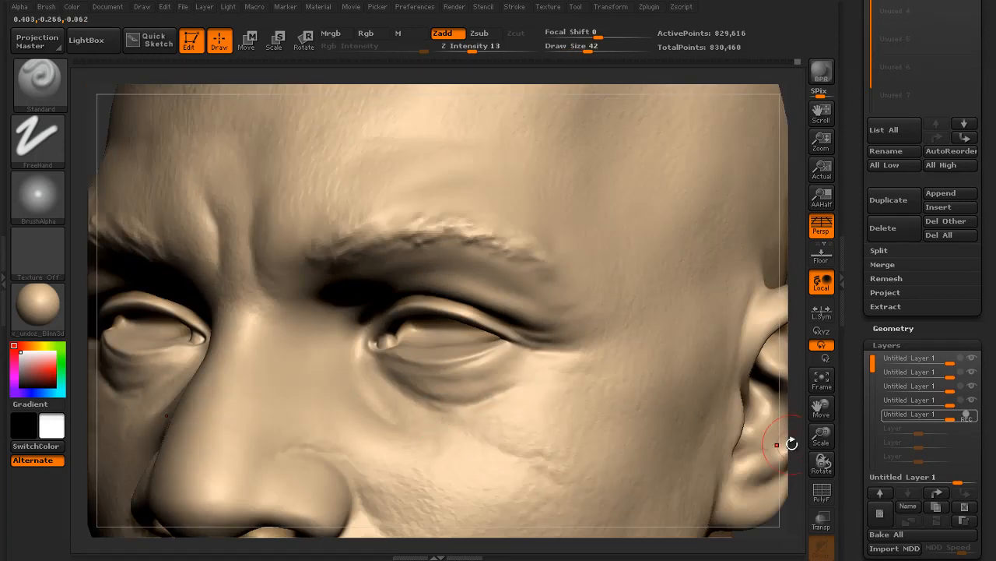
- Refine the folds and skin detail on the cheekbone with Draw Size 23
{"action": "left_click_drag", "start_coordinate": [789, 443], "coordinate": [763, 381], "text": "alt"}
{"action": "left_click_drag", "start_coordinate": [451, 320], "coordinate": [467, 342]}
{"action": "key", "text": "s"}
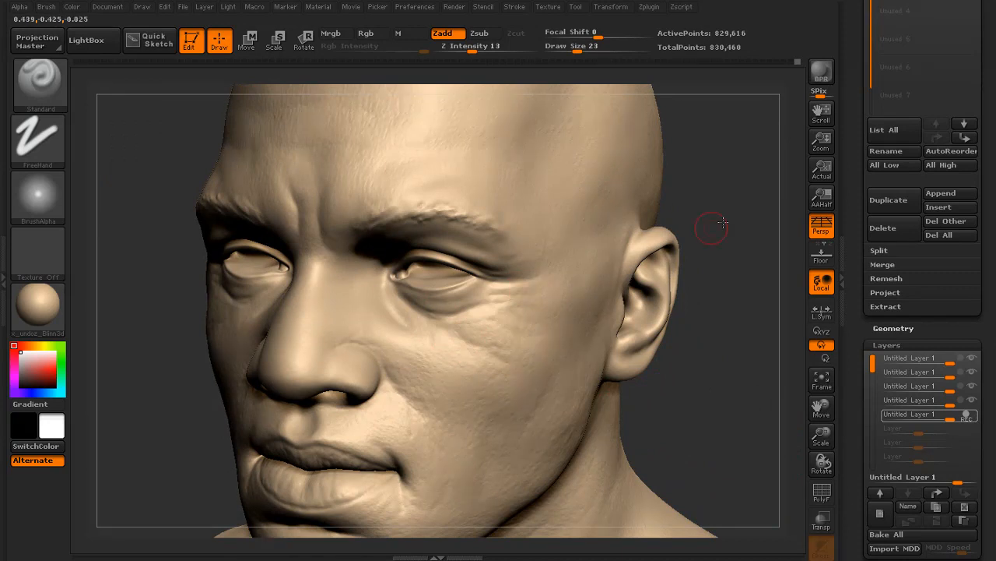
{"action": "left_click_drag", "start_coordinate": [724, 223], "coordinate": [841, 229]}
{"action": "key", "text": "s"}
{"action": "left_click", "coordinate": [296, 295]}
{"action": "left_click_drag", "start_coordinate": [226, 261], "coordinate": [253, 281], "text": "alt"}
{"action": "key", "text": "s"}
- Sculpt crow's-feet creases at the outer corner of the eye with Draw Size 14
{"action": "mouse_move", "coordinate": [623, 334]}
{"action": "left_mouse_down", "text": "alt"}
{"action": "mouse_move", "coordinate": [605, 260]}
{"action": "mouse_move", "coordinate": [498, 273]}
{"action": "left_mouse_up", "text": "alt"}
{"action": "right_click_drag", "start_coordinate": [541, 283], "coordinate": [615, 288]}
{"action": "right_click_drag", "start_coordinate": [615, 288], "coordinate": [582, 368], "text": "ctrl"}
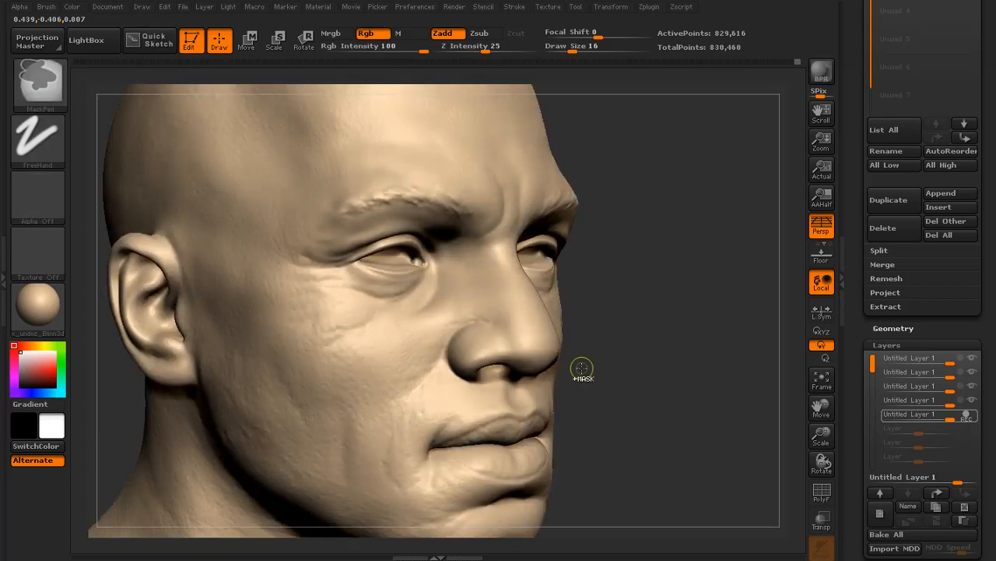
{"action": "mouse_move", "coordinate": [662, 263]}
{"action": "left_mouse_down"}
{"action": "mouse_move", "coordinate": [549, 268]}
{"action": "mouse_move", "coordinate": [542, 277]}
{"action": "left_mouse_up"}
{"action": "key", "text": "s"}
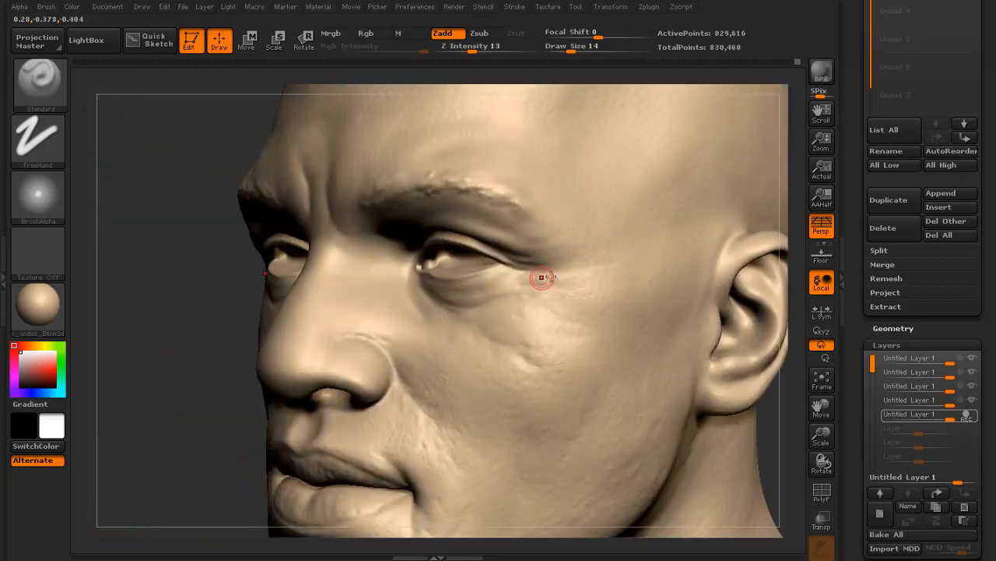
- Add and tighten wrinkles in the lower eyelid and eye bag, using Pinch at Draw Size 22 and Standard at Draw Size 16
{"action": "right_click_drag", "start_coordinate": [514, 276], "coordinate": [392, 278]}
{"action": "right_click_drag", "start_coordinate": [554, 274], "coordinate": [204, 381]}
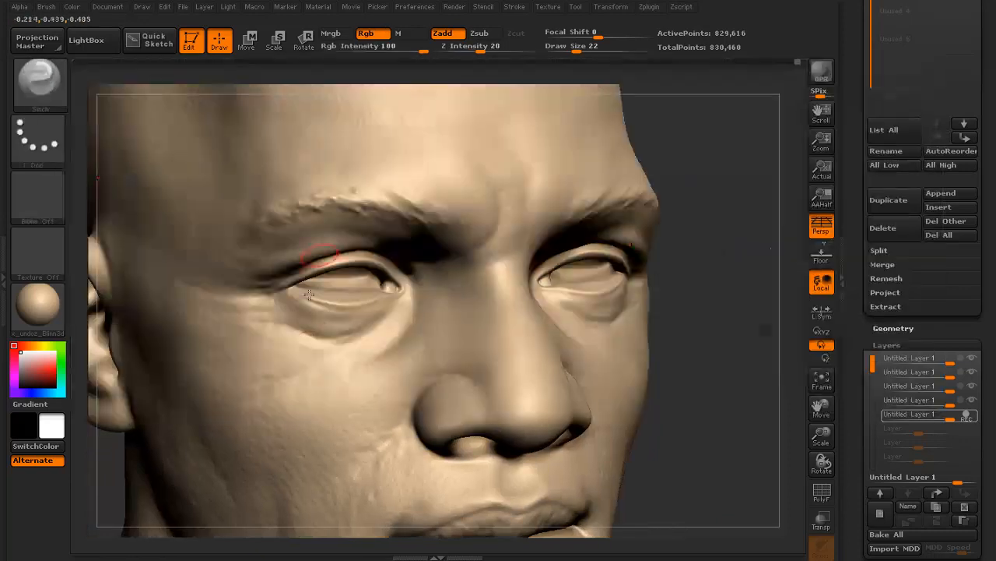
{"action": "key", "text": "s"}
{"action": "left_click", "coordinate": [322, 335]}
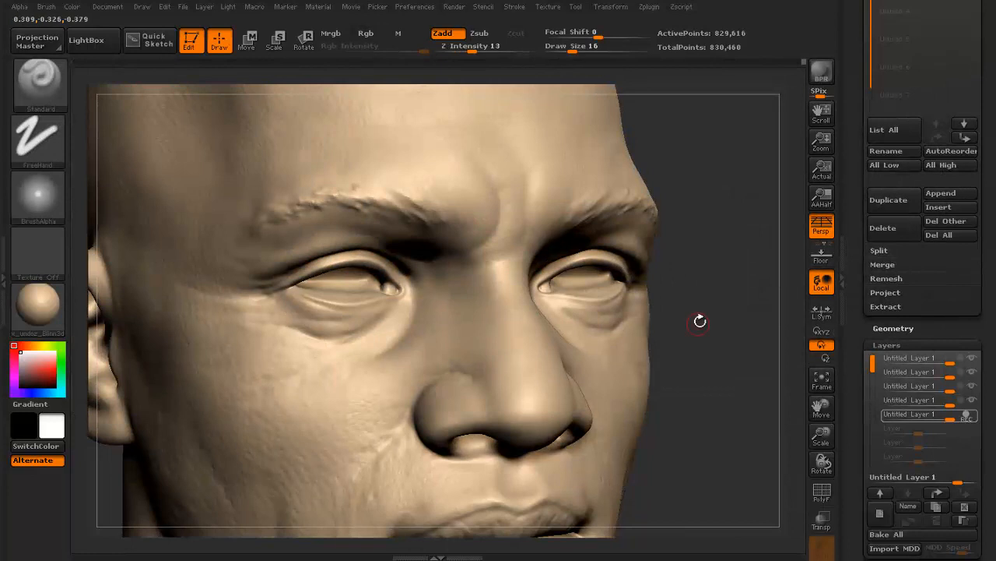
{"action": "left_click_drag", "start_coordinate": [700, 320], "coordinate": [653, 322], "text": "alt"}
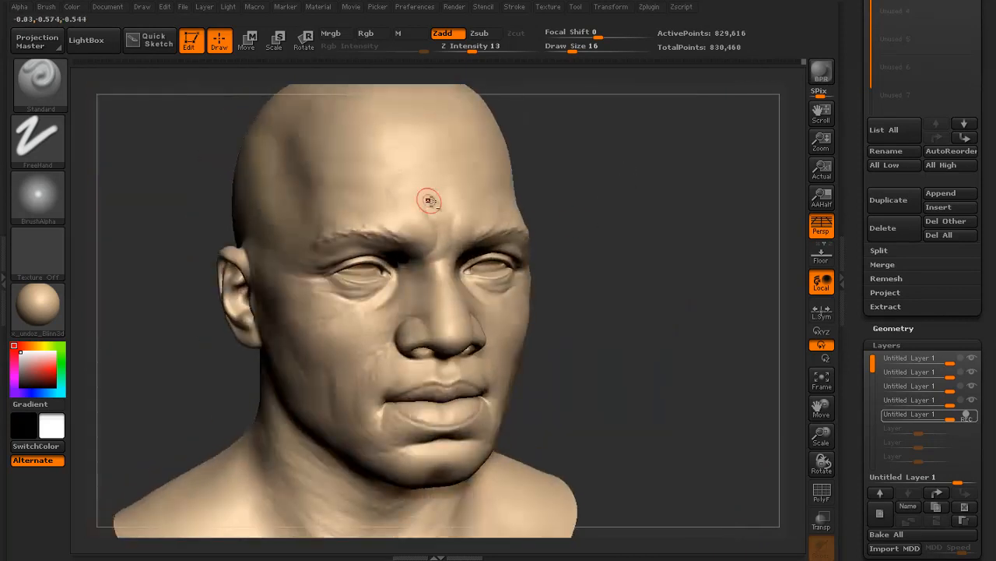
- Soften the skin below the eye with the Smooth brush at Draw Size 16 and check the head from both sides
{"action": "key", "text": "shift"}
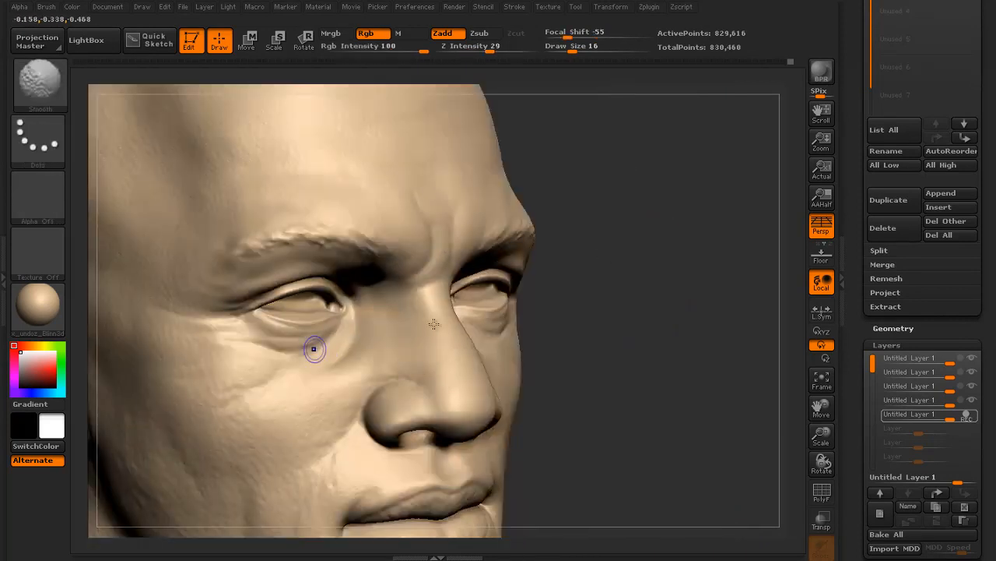
{"action": "key", "text": "f"}
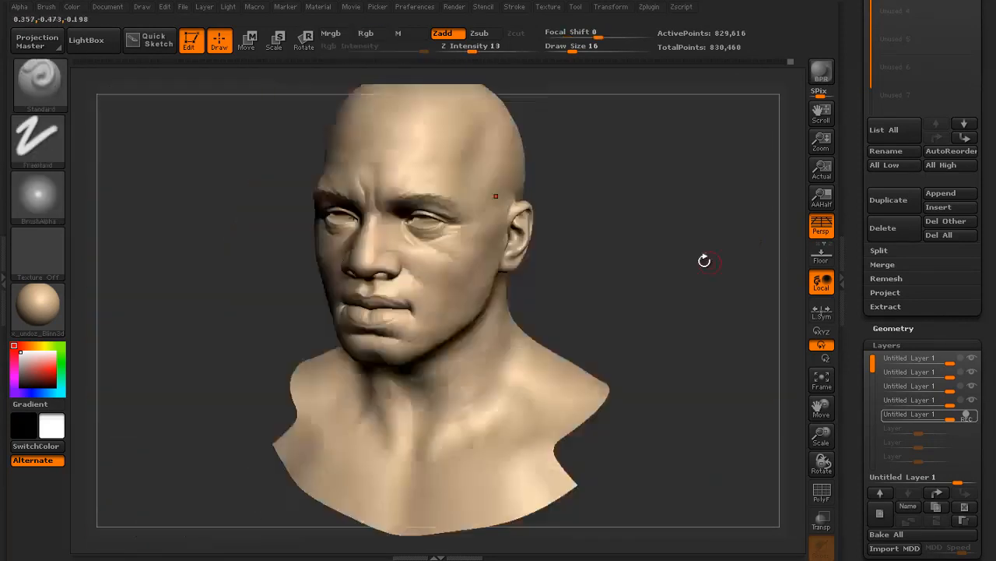
{"action": "mouse_move", "coordinate": [706, 260]}
{"action": "left_mouse_down"}
{"action": "mouse_move", "coordinate": [660, 258]}
{"action": "mouse_move", "coordinate": [663, 251]}
{"action": "mouse_move", "coordinate": [648, 283]}
{"action": "mouse_move", "coordinate": [608, 277]}
{"action": "mouse_move", "coordinate": [672, 258]}
{"action": "mouse_move", "coordinate": [659, 251]}
{"action": "mouse_move", "coordinate": [674, 303]}
{"action": "left_mouse_up"}
{"action": "key", "text": "f"}
{"action": "mouse_move", "coordinate": [669, 261]}
{"action": "left_mouse_down"}
{"action": "mouse_move", "coordinate": [625, 258]}
{"action": "mouse_move", "coordinate": [627, 221]}
{"action": "mouse_move", "coordinate": [670, 241]}
{"action": "mouse_move", "coordinate": [744, 214]}
{"action": "mouse_move", "coordinate": [705, 205]}
{"action": "mouse_move", "coordinate": [698, 245]}
{"action": "mouse_move", "coordinate": [728, 263]}
{"action": "left_mouse_up"}
- Sculpt horizontal wrinkles across the forehead above the brows with Draw Size 20
{"action": "key", "text": "bracketright"}
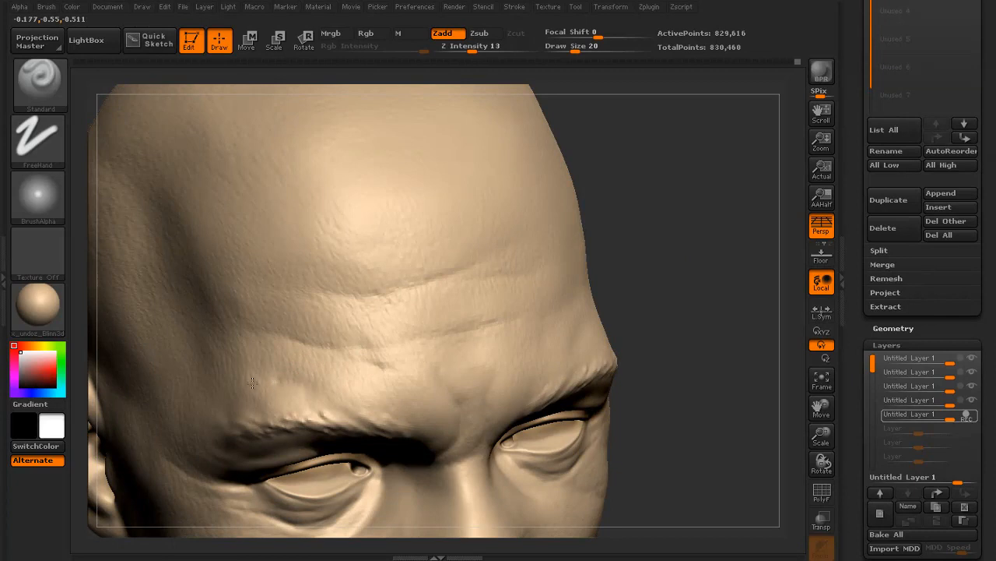
{"action": "left_click_drag", "start_coordinate": [617, 302], "coordinate": [770, 348]}
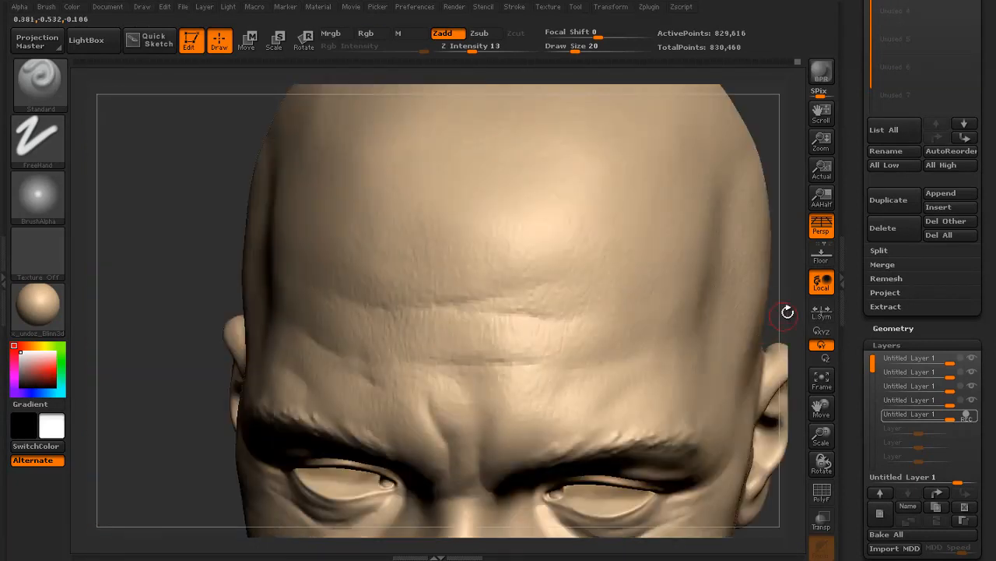
{"action": "left_click_drag", "start_coordinate": [787, 312], "coordinate": [745, 278], "text": "alt"}
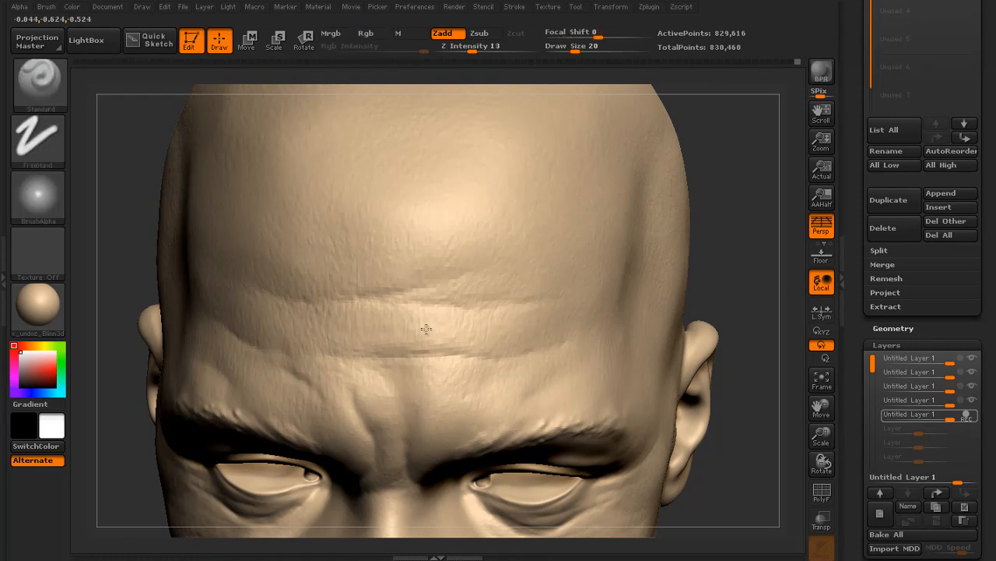
{"action": "left_click_drag", "start_coordinate": [693, 339], "coordinate": [678, 311], "text": "alt"}
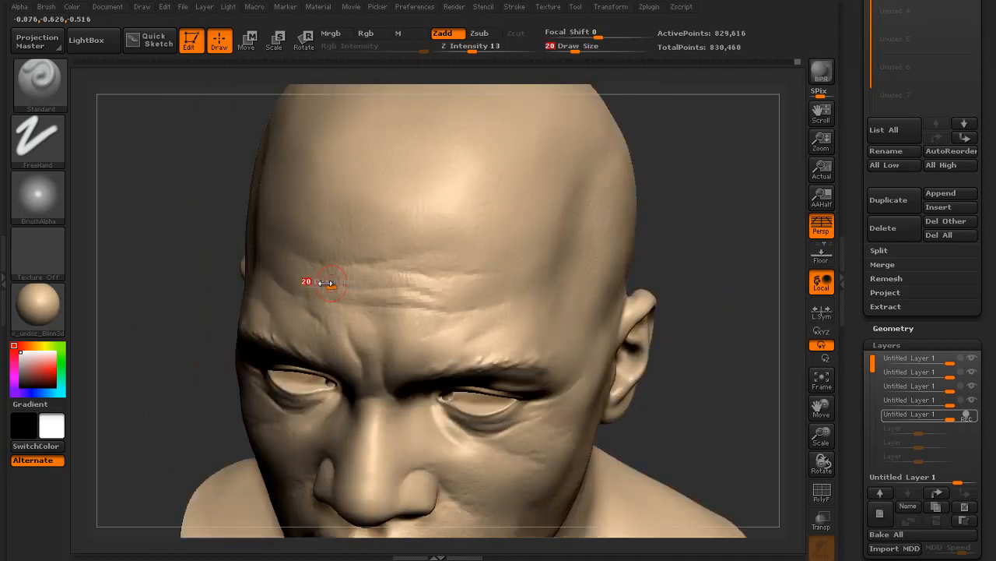
{"action": "left_click_drag", "start_coordinate": [707, 206], "coordinate": [674, 211]}
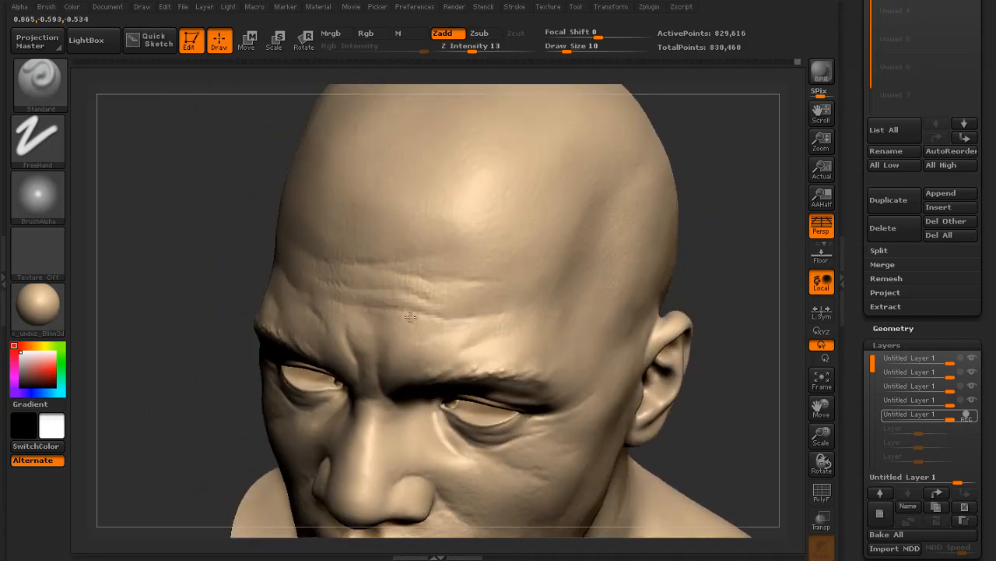
- Refine the forehead wrinkles with thinner creases at Draw Size 10 to 13
{"action": "left_click_drag", "start_coordinate": [673, 312], "coordinate": [676, 256], "text": "alt"}
{"action": "left_click_drag", "start_coordinate": [613, 204], "coordinate": [609, 350], "text": "alt"}
{"action": "key", "text": "]"}
{"action": "key", "text": "f"}
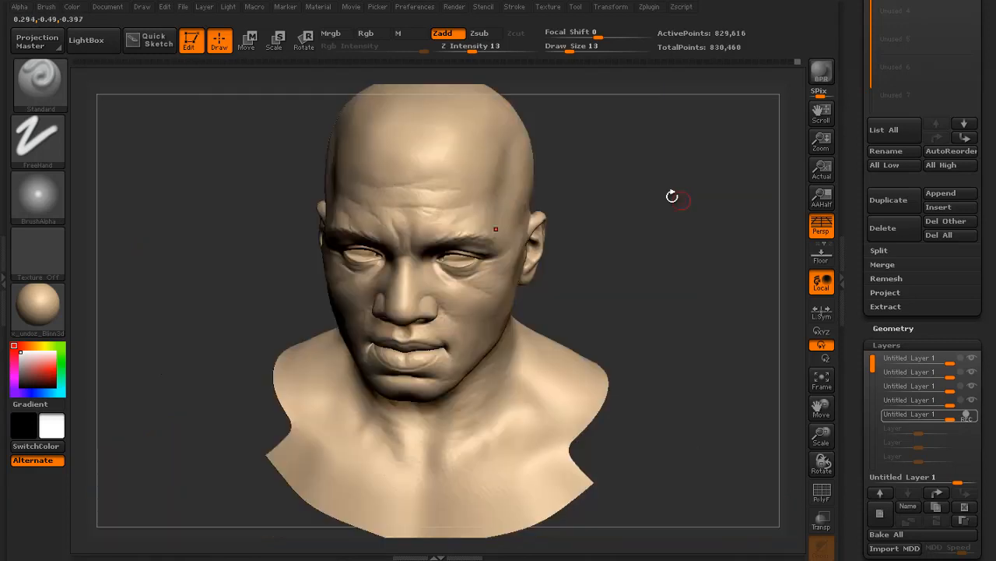
{"action": "left_click_drag", "start_coordinate": [672, 196], "coordinate": [605, 203]}
{"action": "mouse_move", "coordinate": [712, 160]}
{"action": "left_mouse_down", "text": "alt"}
{"action": "mouse_move", "coordinate": [650, 209]}
{"action": "mouse_move", "coordinate": [660, 261]}
{"action": "left_mouse_up", "text": "alt"}
{"action": "key", "text": "]"}
{"action": "mouse_move", "coordinate": [670, 210]}
{"action": "left_mouse_down"}
{"action": "mouse_move", "coordinate": [705, 242]}
{"action": "mouse_move", "coordinate": [728, 242]}
{"action": "left_mouse_up"}
- Record on the fourth layer and smooth the forehead and temples with the Smooth brush at Draw Size 70 to 74
{"action": "left_click", "coordinate": [920, 401]}
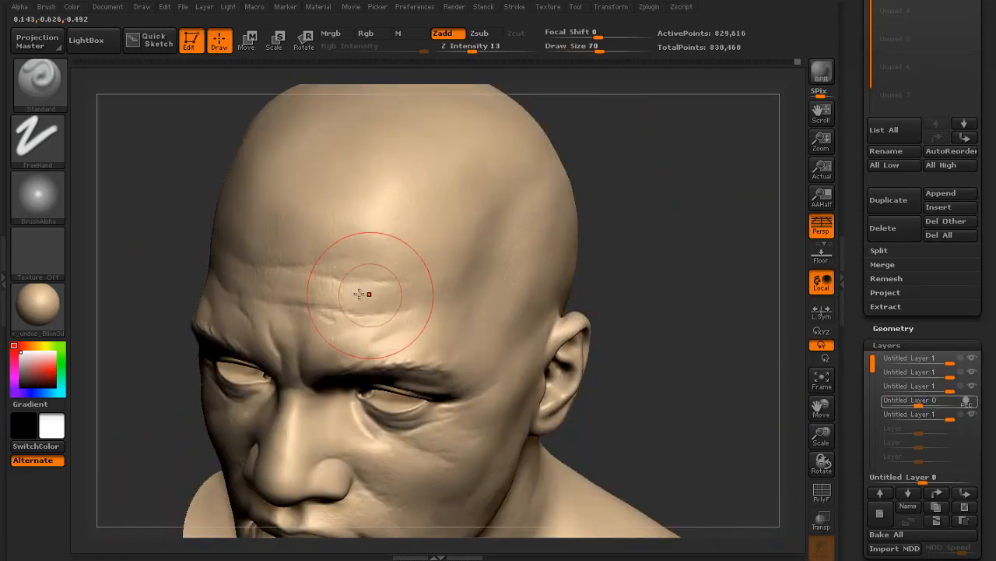
{"action": "key", "text": "shift"}
{"action": "left_click_drag", "start_coordinate": [185, 268], "coordinate": [224, 232], "text": "shift"}
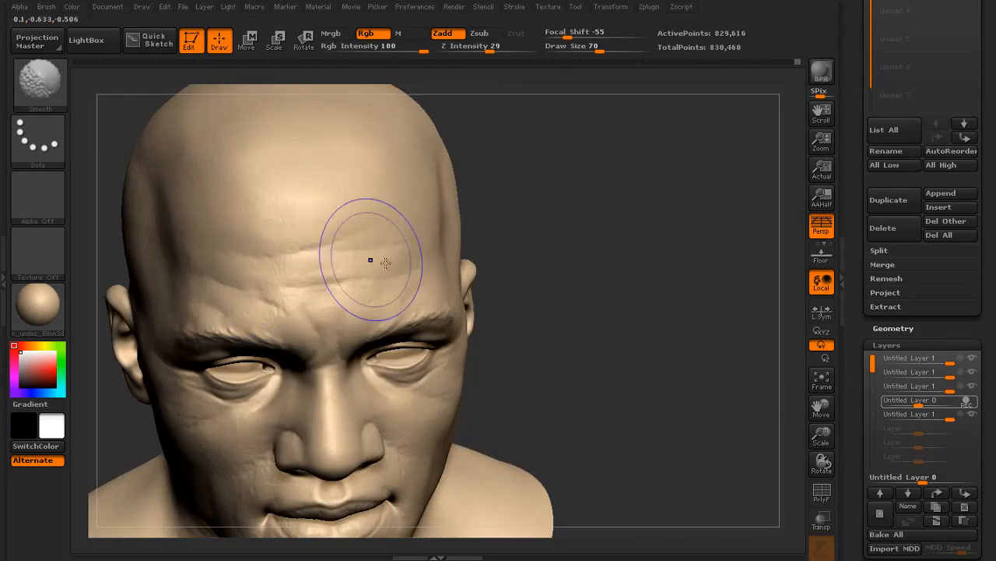
{"action": "left_click_drag", "start_coordinate": [500, 232], "coordinate": [390, 218]}
{"action": "mouse_move", "coordinate": [180, 300]}
{"action": "left_mouse_down"}
{"action": "mouse_move", "coordinate": [594, 207]}
{"action": "mouse_move", "coordinate": [605, 256]}
{"action": "mouse_move", "coordinate": [612, 194]}
{"action": "mouse_move", "coordinate": [327, 263]}
{"action": "mouse_move", "coordinate": [499, 267]}
{"action": "mouse_move", "coordinate": [587, 251]}
{"action": "mouse_move", "coordinate": [578, 284]}
{"action": "left_mouse_up"}
{"action": "left_click_drag", "start_coordinate": [257, 268], "coordinate": [545, 268]}
{"action": "left_click_drag", "start_coordinate": [264, 380], "coordinate": [230, 418], "text": "shift"}
{"action": "left_click_drag", "start_coordinate": [529, 268], "coordinate": [607, 265]}
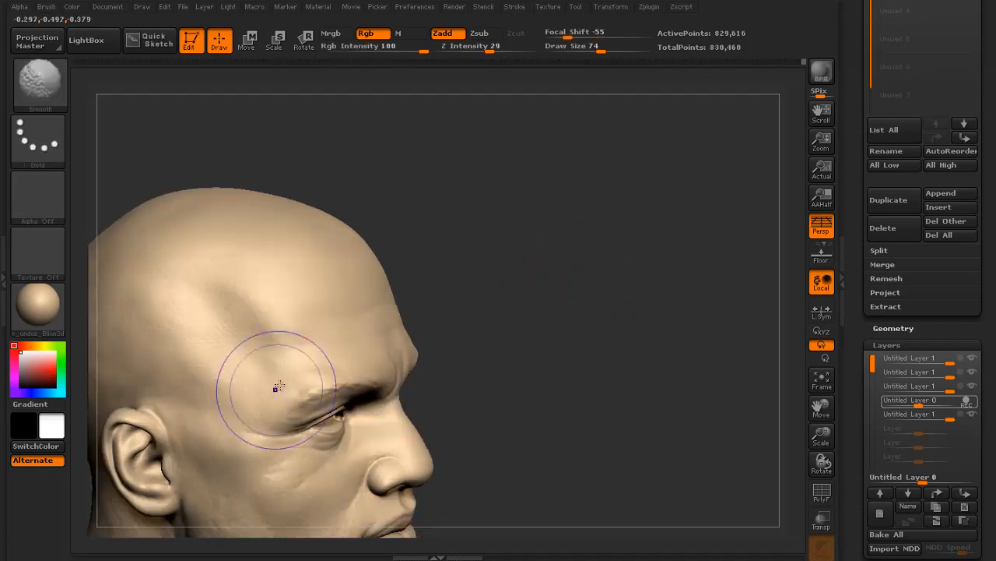
{"action": "mouse_move", "coordinate": [465, 298]}
{"action": "left_mouse_down"}
{"action": "mouse_move", "coordinate": [534, 262]}
{"action": "mouse_move", "coordinate": [517, 244]}
{"action": "mouse_move", "coordinate": [625, 269]}
{"action": "mouse_move", "coordinate": [605, 240]}
{"action": "mouse_move", "coordinate": [617, 246]}
{"action": "mouse_move", "coordinate": [600, 250]}
{"action": "mouse_move", "coordinate": [657, 242]}
{"action": "mouse_move", "coordinate": [652, 260]}
{"action": "mouse_move", "coordinate": [664, 249]}
{"action": "mouse_move", "coordinate": [722, 251]}
{"action": "mouse_move", "coordinate": [795, 334]}
{"action": "left_mouse_up"}
- Try a negative intensity on the fourth layer and set its intensity to 1
{"action": "left_click", "coordinate": [932, 413]}
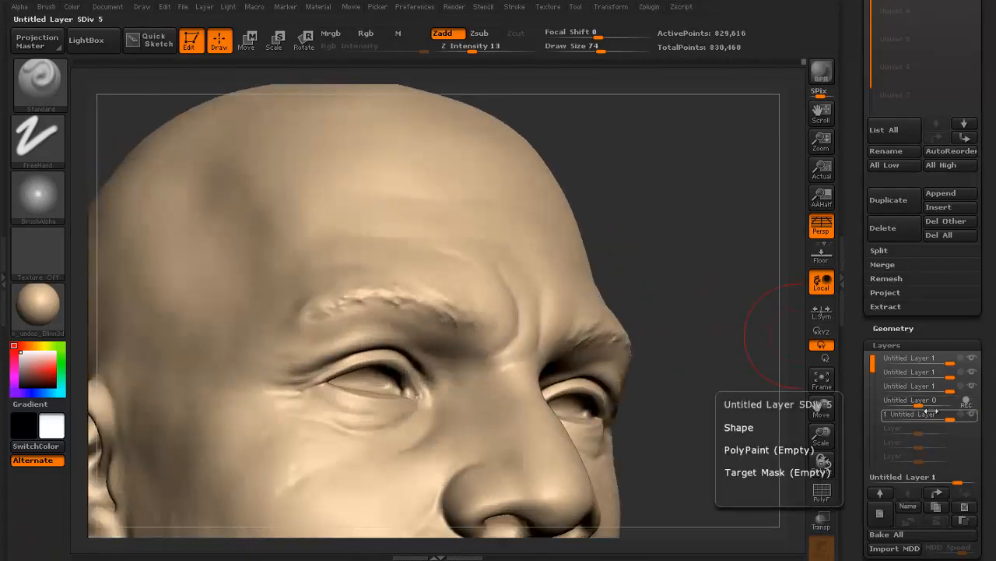
{"action": "left_click", "coordinate": [934, 403]}
{"action": "left_click_drag", "start_coordinate": [913, 399], "coordinate": [902, 400]}
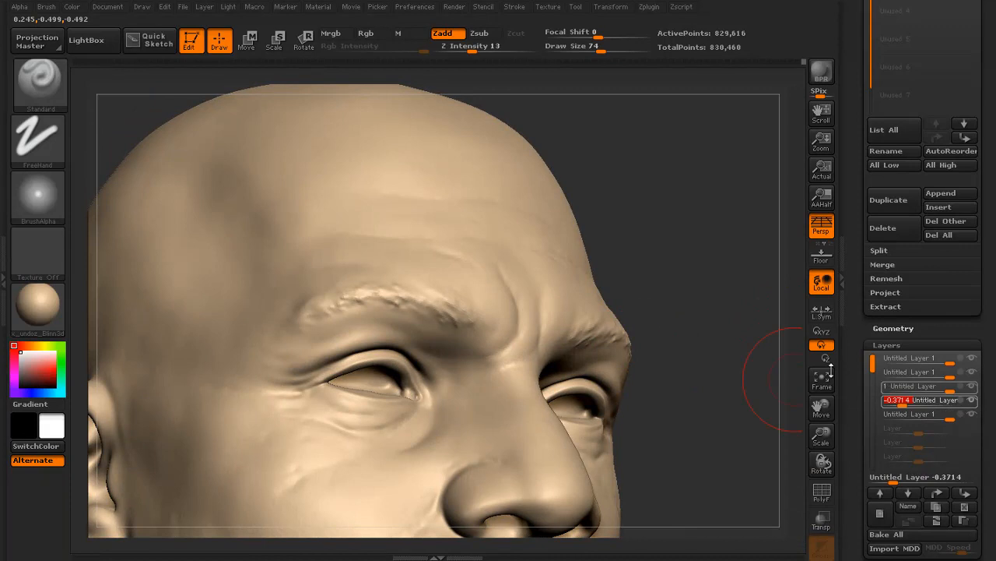
{"action": "left_click_drag", "start_coordinate": [706, 285], "coordinate": [720, 299]}
{"action": "left_click", "coordinate": [931, 400]}
{"action": "type", "text": "1"}
{"action": "key", "text": "Return"}
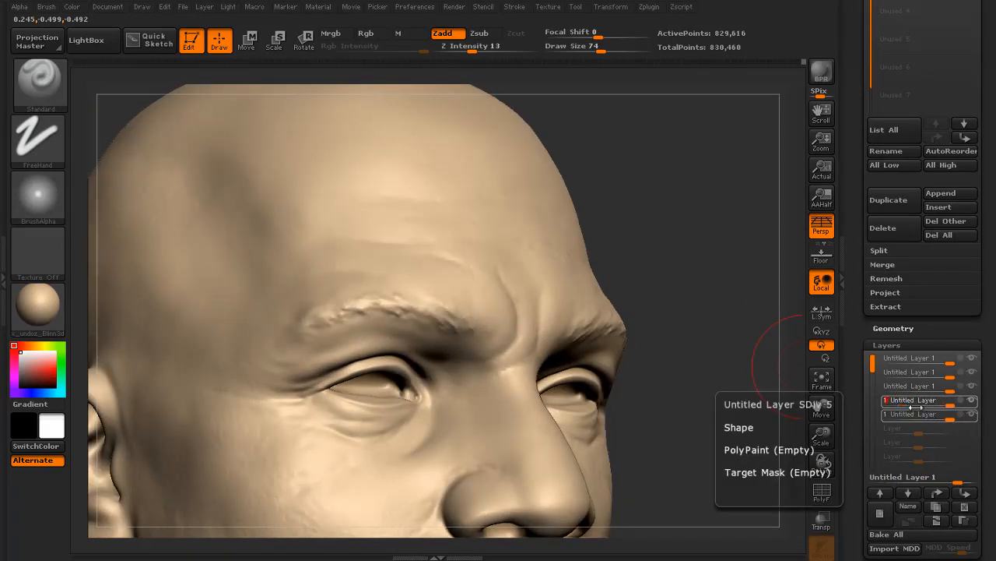
- Assign the SW_Pores_02 alpha to the Standard brush
{"action": "left_click", "coordinate": [26, 201]}
{"action": "left_click", "coordinate": [45, 87]}
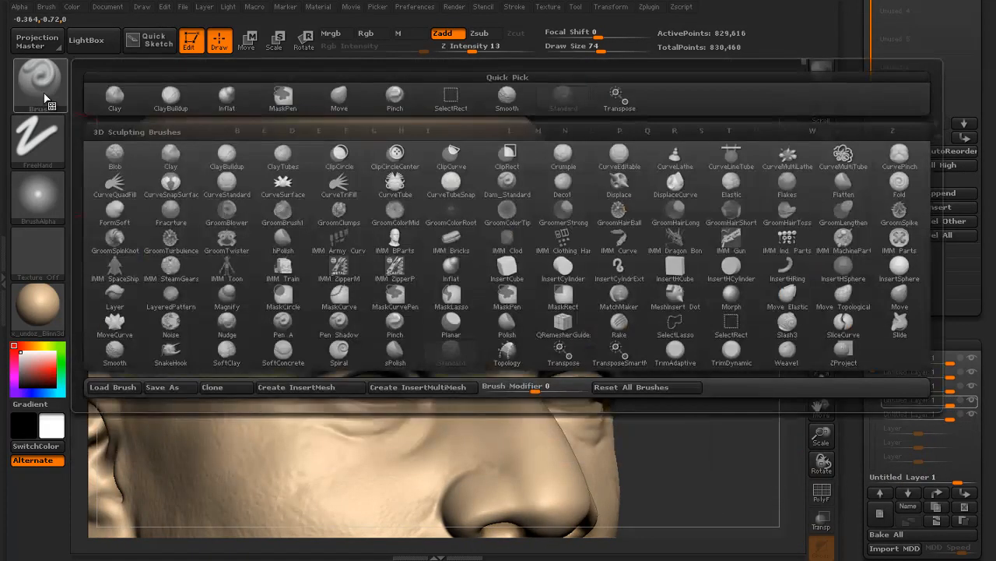
{"action": "left_click", "coordinate": [37, 199]}
{"action": "left_click", "coordinate": [617, 209]}
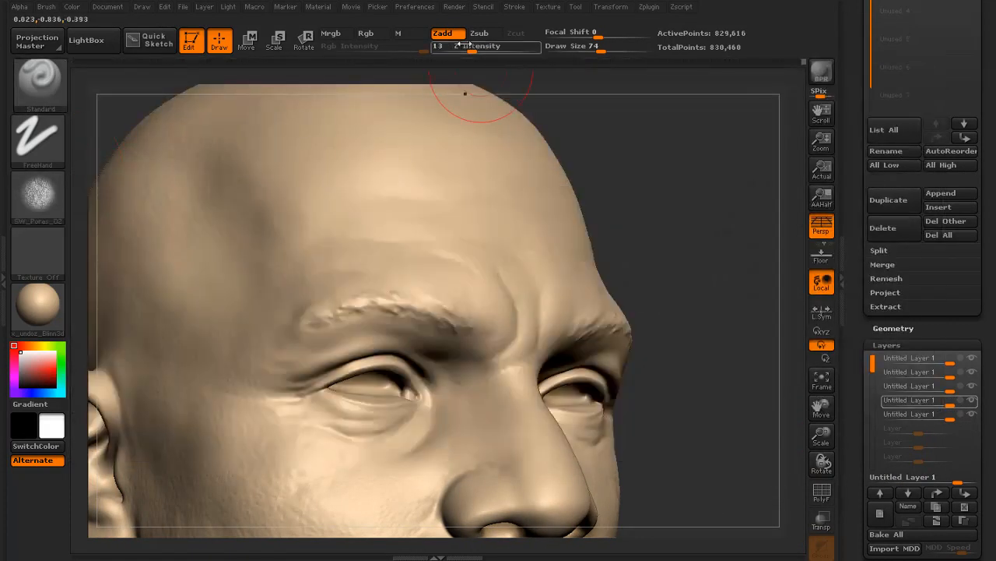
- Record on the fifth layer at intensity 0 and set the brush's Z Intensity to 4
{"action": "left_click", "coordinate": [374, 350]}
{"action": "left_click", "coordinate": [926, 418]}
{"action": "left_click", "coordinate": [966, 417]}
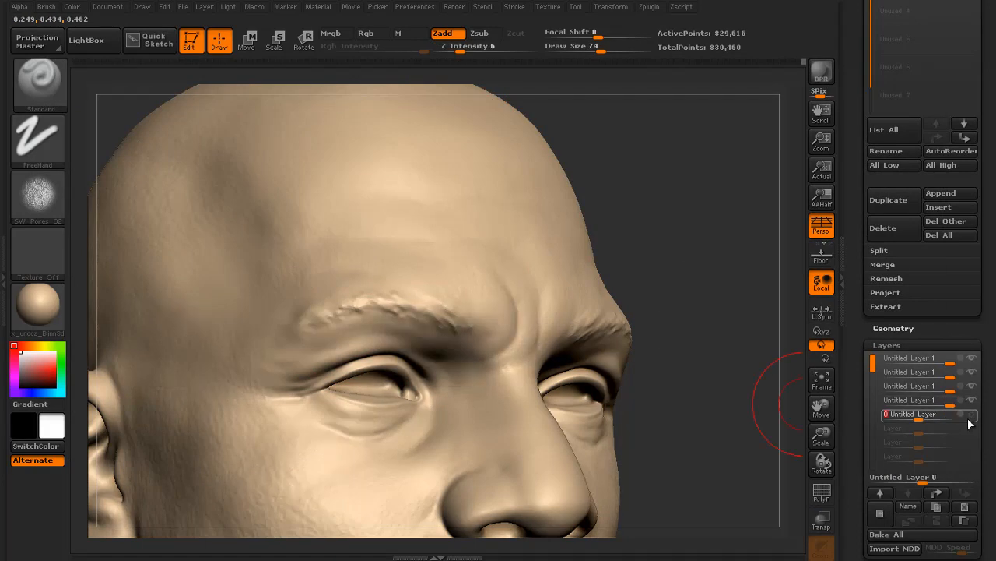
{"action": "left_click", "coordinate": [485, 48]}
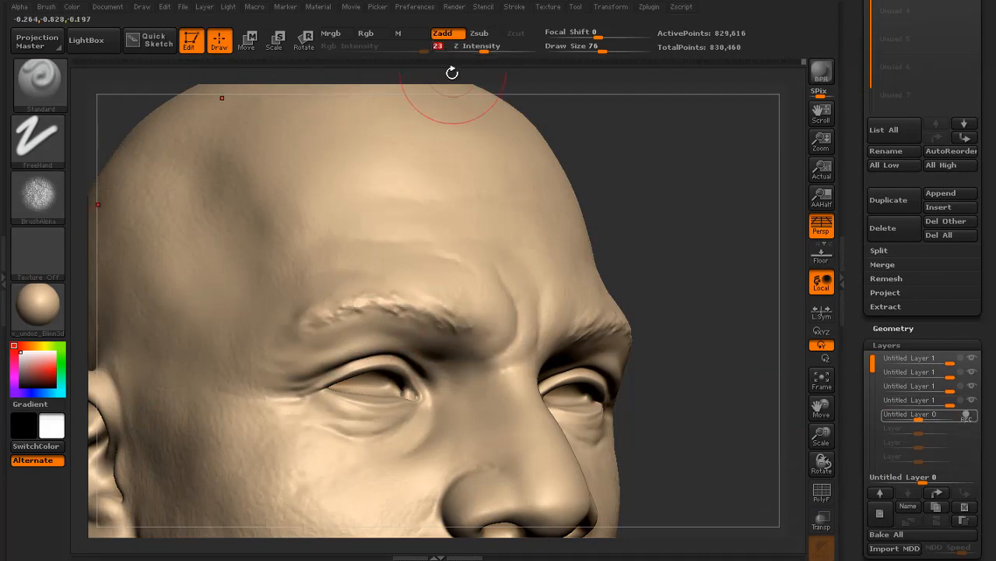
{"action": "left_click", "coordinate": [457, 50]}
- Switch the stroke type to DragRect and stamp pore texture around the brows and forehead with Draw Size 76
{"action": "left_click", "coordinate": [39, 142]}
{"action": "left_click", "coordinate": [166, 154]}
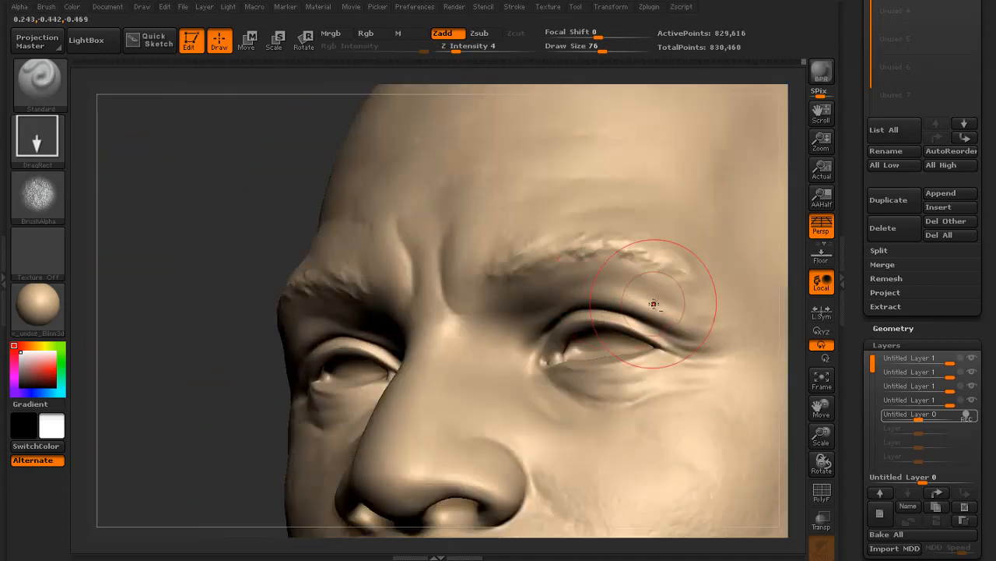
{"action": "left_click_drag", "start_coordinate": [187, 366], "coordinate": [390, 377]}
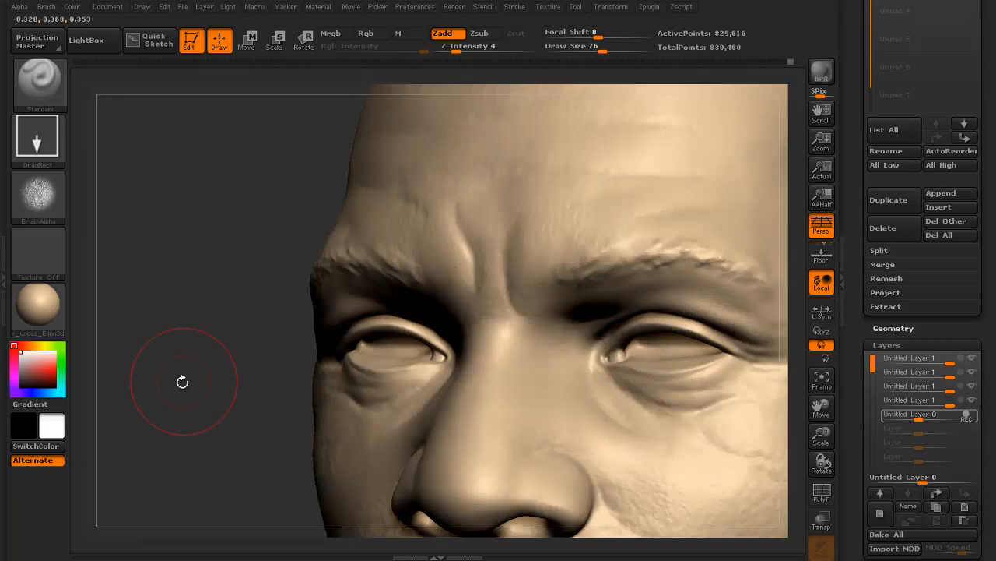
{"action": "left_click_drag", "start_coordinate": [182, 380], "coordinate": [289, 389]}
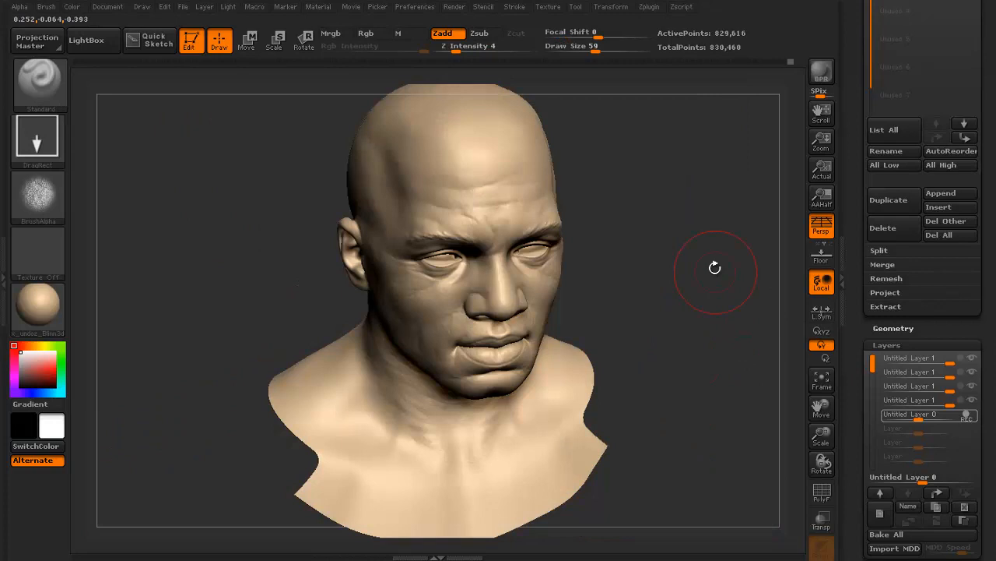
- Stamp pore texture over the face and check it from both sides, with Draw Size 59
{"action": "left_click_drag", "start_coordinate": [715, 268], "coordinate": [685, 246]}
{"action": "left_click_drag", "start_coordinate": [257, 315], "coordinate": [310, 309]}
{"action": "left_click_drag", "start_coordinate": [685, 264], "coordinate": [702, 313]}
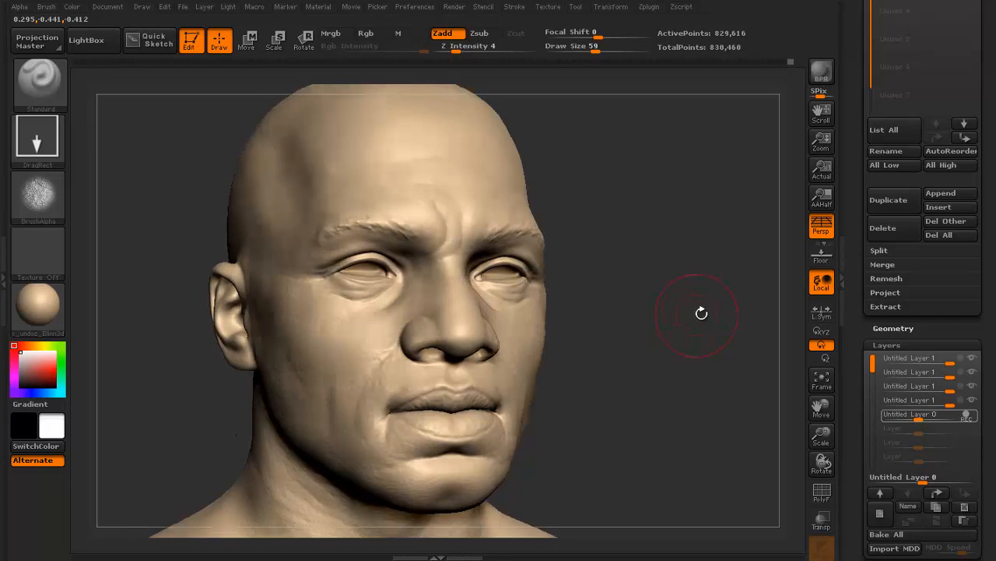
{"action": "left_click_drag", "start_coordinate": [708, 277], "coordinate": [298, 307]}
{"action": "left_click_drag", "start_coordinate": [374, 353], "coordinate": [693, 298]}
- Set the Standard brush to a FreeHand stroke with the alpha off and reduce the Draw Size to 21
{"action": "left_click", "coordinate": [32, 105]}
{"action": "left_click", "coordinate": [37, 138]}
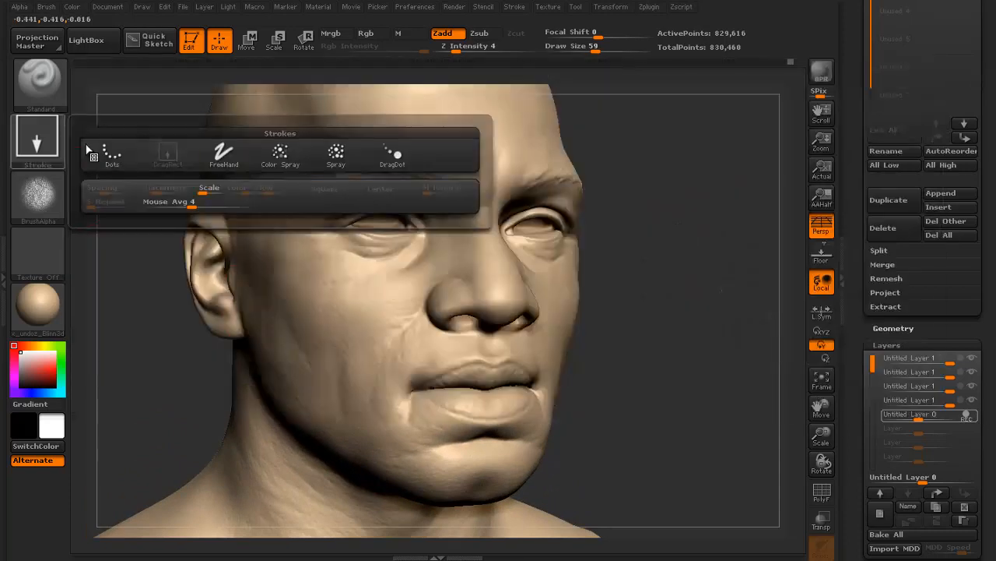
{"action": "left_click", "coordinate": [224, 154]}
{"action": "left_click", "coordinate": [39, 195]}
{"action": "left_click", "coordinate": [125, 211]}
{"action": "key", "text": "s"}
{"action": "left_click_drag", "start_coordinate": [469, 318], "coordinate": [449, 318]}
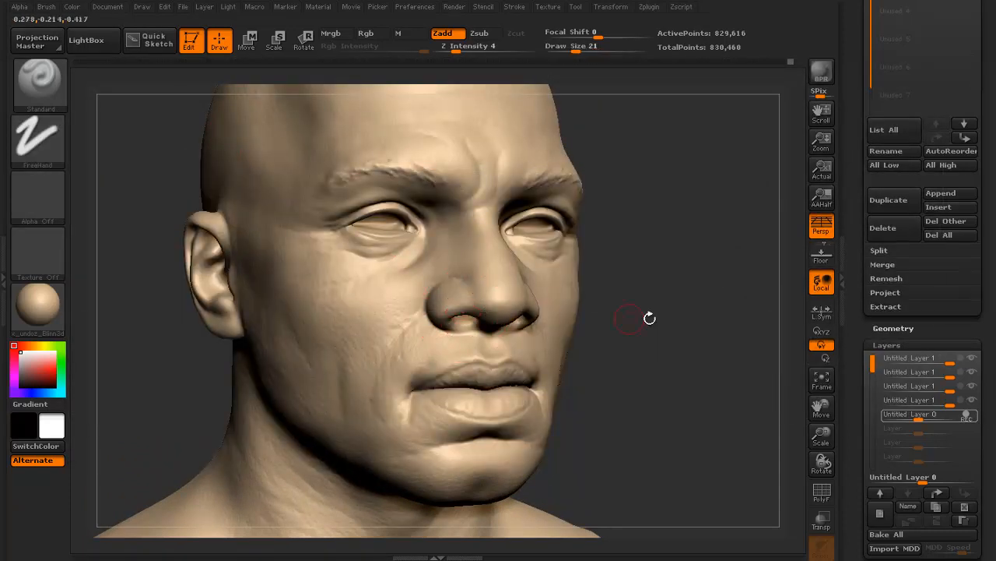
- Refine the wings and sides of the nose with Draw Size 30 and Z Intensity 6
{"action": "left_click_drag", "start_coordinate": [647, 316], "coordinate": [615, 301]}
{"action": "left_click_drag", "start_coordinate": [234, 327], "coordinate": [373, 335]}
{"action": "left_click_drag", "start_coordinate": [662, 311], "coordinate": [670, 373], "text": "alt"}
{"action": "key", "text": "]"}
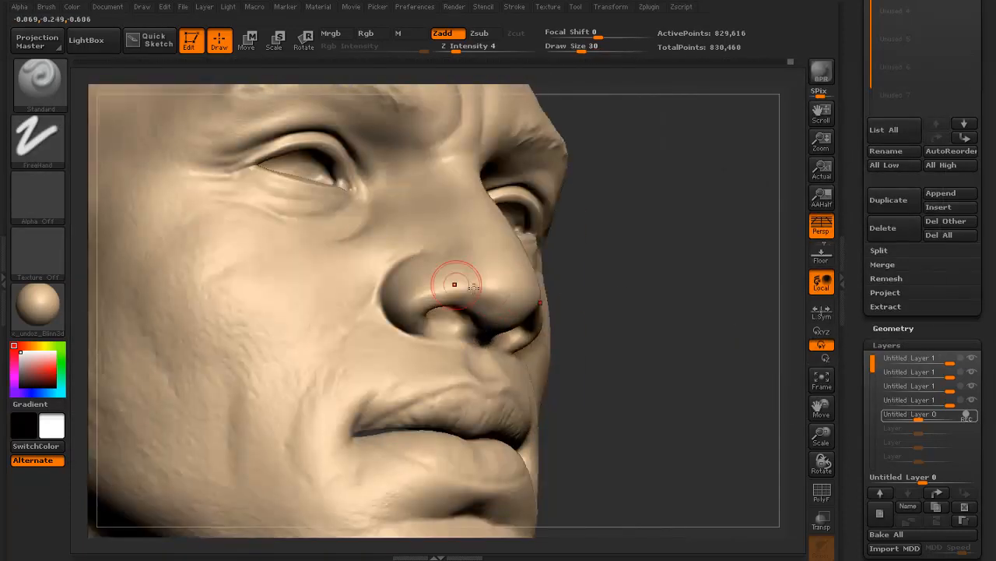
{"action": "left_click", "coordinate": [460, 49]}
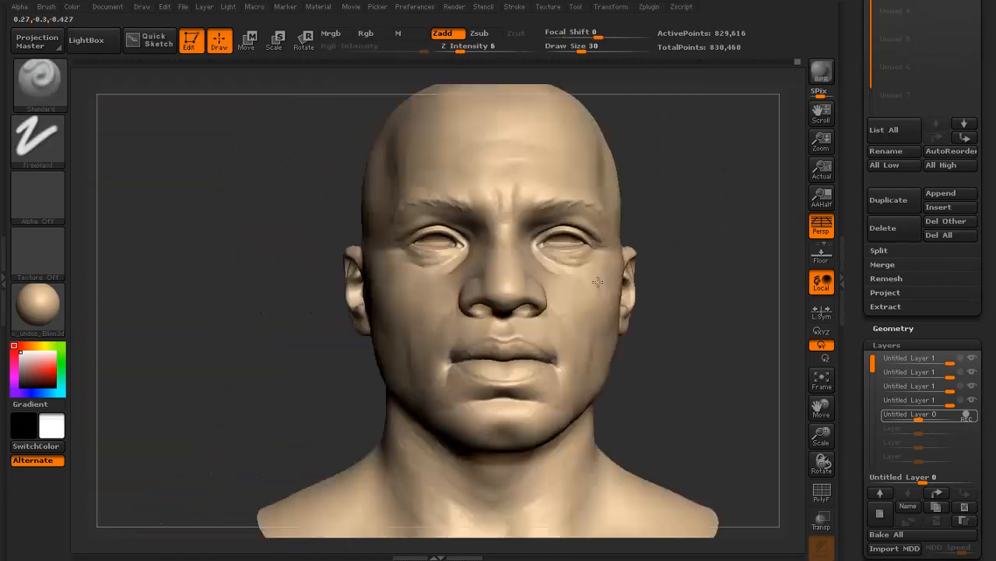
{"action": "left_click_drag", "start_coordinate": [622, 294], "coordinate": [545, 272]}
{"action": "left_click_drag", "start_coordinate": [662, 296], "coordinate": [665, 366], "text": "alt"}
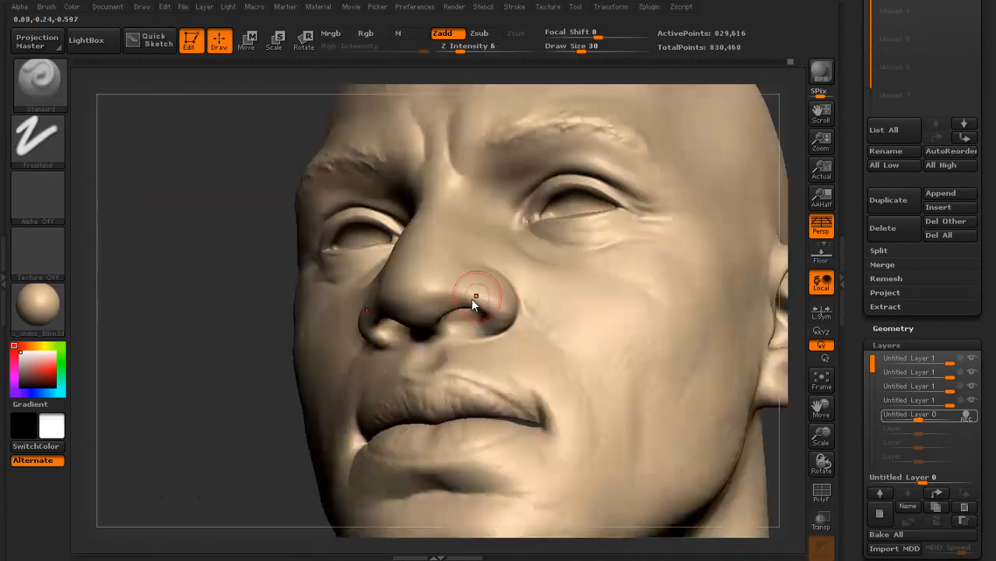
{"action": "mouse_move", "coordinate": [231, 365]}
{"action": "left_mouse_down"}
{"action": "mouse_move", "coordinate": [327, 342]}
{"action": "mouse_move", "coordinate": [583, 321]}
{"action": "mouse_move", "coordinate": [472, 322]}
{"action": "mouse_move", "coordinate": [229, 354]}
{"action": "mouse_move", "coordinate": [226, 381]}
{"action": "left_mouse_up"}
- Assign Alpha 39 to the brush and detail the skin around the nostrils and upper lip with Draw Size 13 and Z Intensity 18
{"action": "left_click", "coordinate": [43, 196]}
{"action": "left_click", "coordinate": [441, 348]}
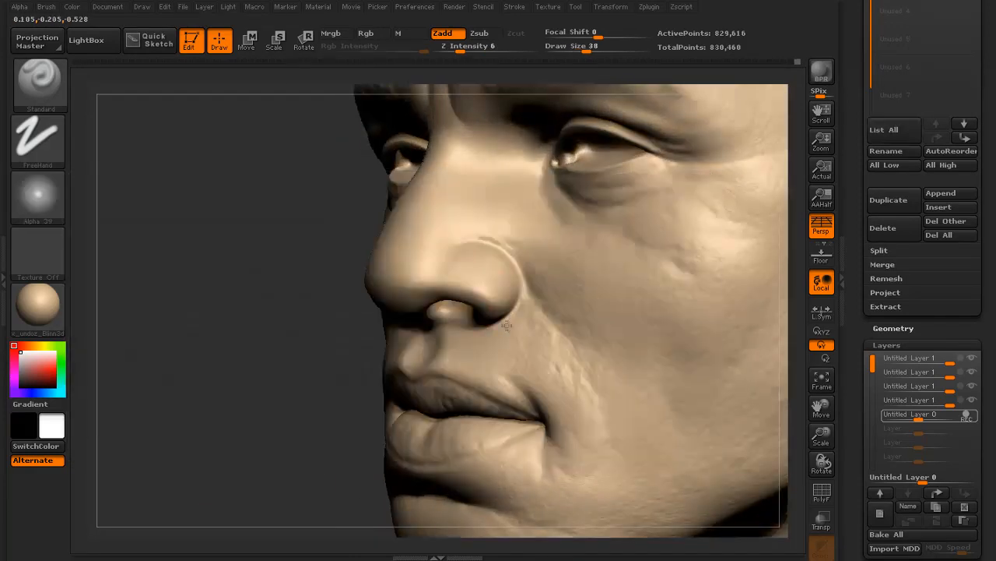
{"action": "key", "text": "s"}
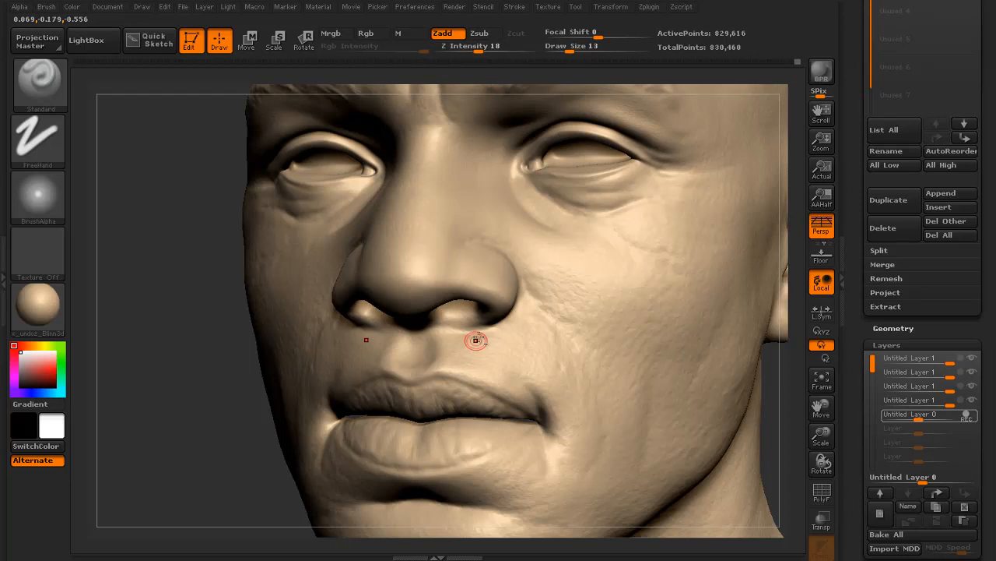
{"action": "mouse_move", "coordinate": [140, 395]}
{"action": "left_mouse_down"}
{"action": "mouse_move", "coordinate": [211, 389]}
{"action": "mouse_move", "coordinate": [364, 329]}
{"action": "left_mouse_up"}
{"action": "left_click_drag", "start_coordinate": [616, 363], "coordinate": [646, 363]}
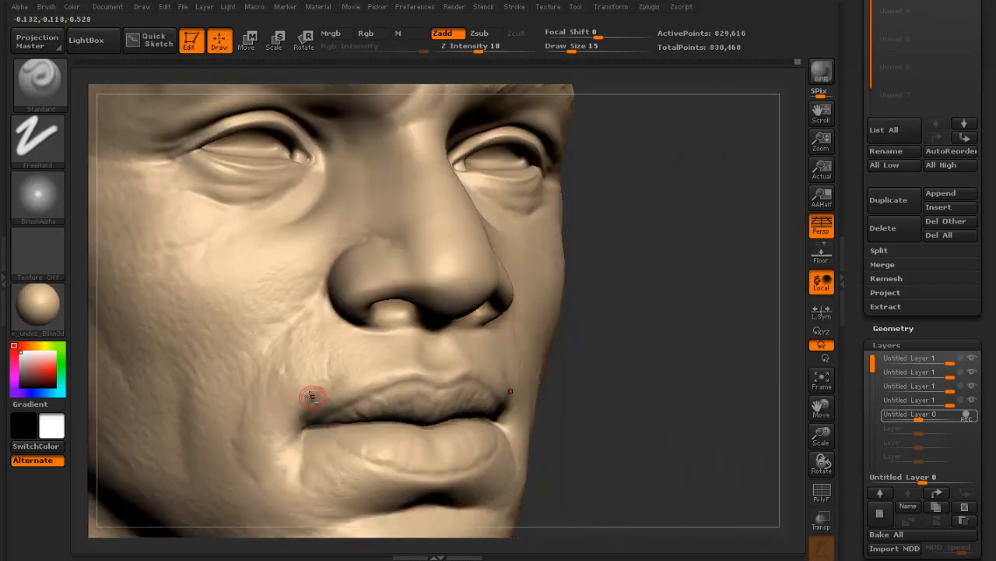
- Sculpt fine creases at the corners of the mouth and along the nasolabial folds with Draw Size 15
{"action": "left_click_drag", "start_coordinate": [312, 396], "coordinate": [297, 424]}
{"action": "left_click_drag", "start_coordinate": [654, 350], "coordinate": [428, 358]}
{"action": "left_click_drag", "start_coordinate": [511, 433], "coordinate": [504, 422]}
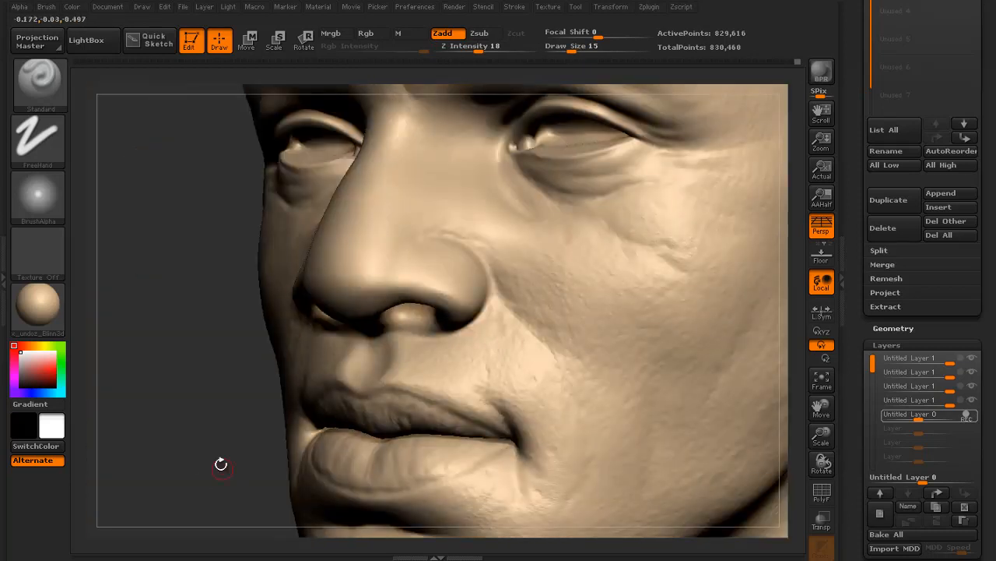
{"action": "left_click_drag", "start_coordinate": [221, 464], "coordinate": [313, 467]}
{"action": "mouse_move", "coordinate": [669, 363]}
{"action": "left_mouse_down"}
{"action": "mouse_move", "coordinate": [592, 330]}
{"action": "mouse_move", "coordinate": [297, 296]}
{"action": "left_mouse_up"}
{"action": "left_click_drag", "start_coordinate": [267, 347], "coordinate": [504, 345]}
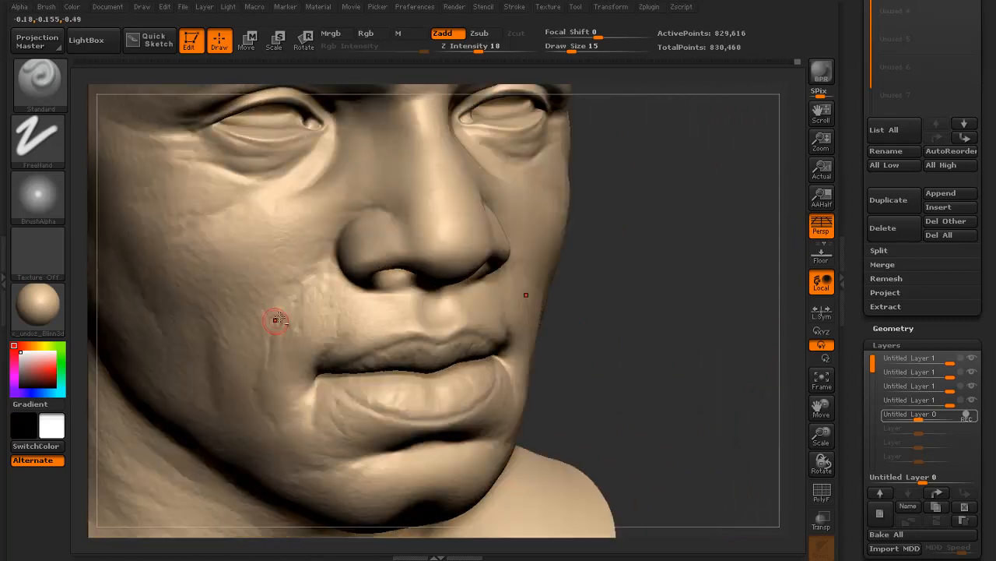
- Refine the cheek and smile-line creases from both sides of the face
{"action": "left_click_drag", "start_coordinate": [615, 350], "coordinate": [424, 324], "text": "alt"}
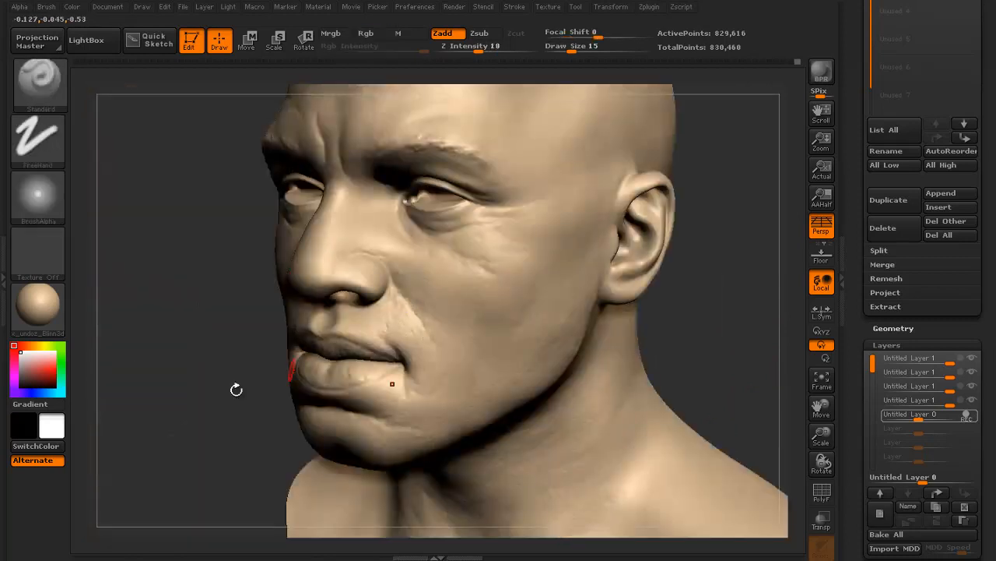
{"action": "mouse_move", "coordinate": [236, 389]}
{"action": "left_mouse_down"}
{"action": "mouse_move", "coordinate": [518, 315]}
{"action": "mouse_move", "coordinate": [552, 325]}
{"action": "mouse_move", "coordinate": [485, 356]}
{"action": "left_mouse_up"}
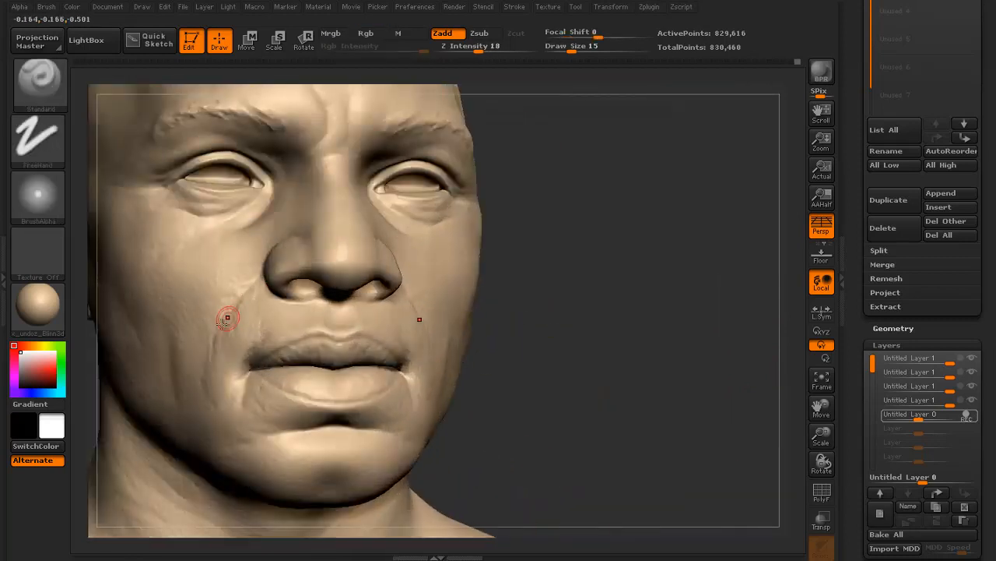
{"action": "mouse_move", "coordinate": [597, 298]}
{"action": "left_mouse_down", "text": "alt"}
{"action": "mouse_move", "coordinate": [641, 302]}
{"action": "mouse_move", "coordinate": [639, 288]}
{"action": "mouse_move", "coordinate": [683, 310]}
{"action": "left_mouse_up", "text": "alt"}
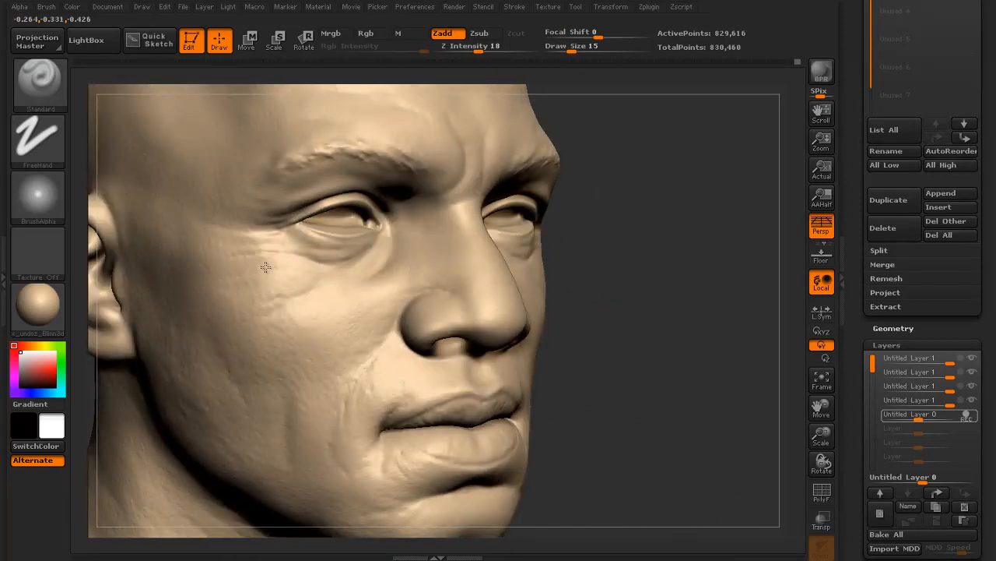
{"action": "left_click_drag", "start_coordinate": [224, 282], "coordinate": [563, 278]}
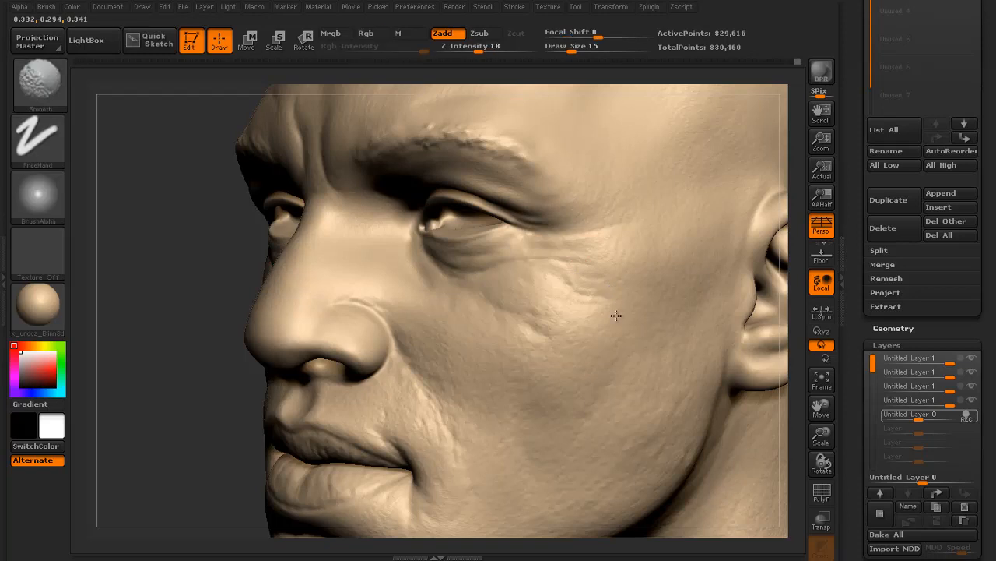
- Sculpt crow's-feet wrinkles beside the outer eye corners and over the upper cheekbones
{"action": "key", "text": "f"}
{"action": "left_click_drag", "start_coordinate": [618, 249], "coordinate": [663, 272]}
{"action": "mouse_move", "coordinate": [663, 272]}
{"action": "right_mouse_down"}
{"action": "mouse_move", "coordinate": [600, 276]}
{"action": "mouse_move", "coordinate": [653, 243]}
{"action": "right_mouse_up"}
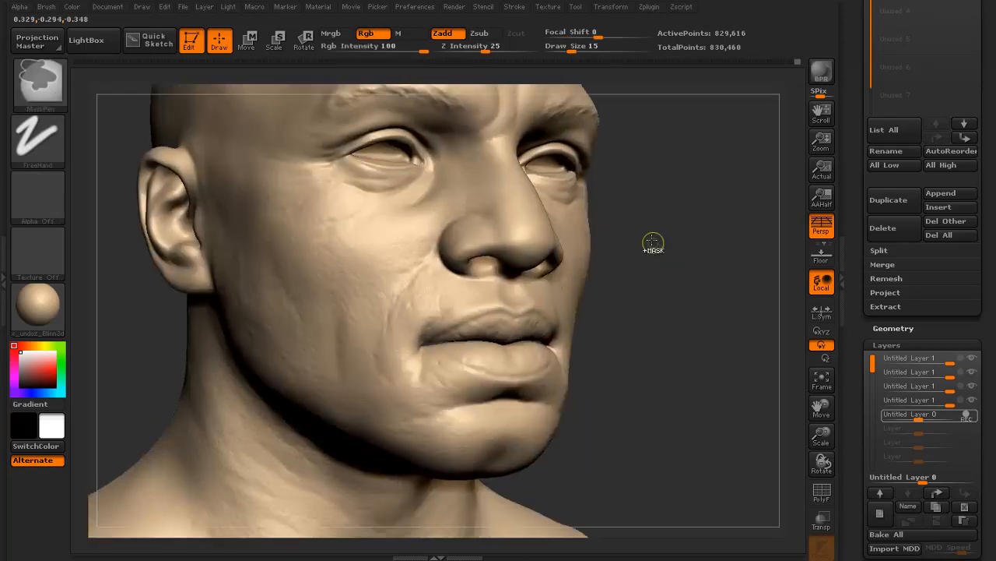
{"action": "left_click_drag", "start_coordinate": [676, 248], "coordinate": [332, 193]}
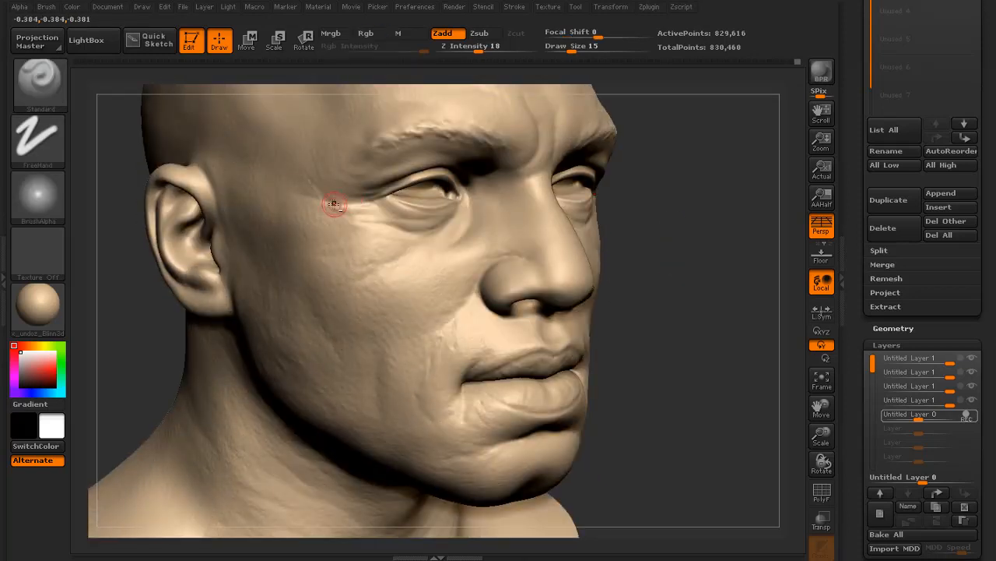
{"action": "left_click_drag", "start_coordinate": [673, 237], "coordinate": [642, 218]}
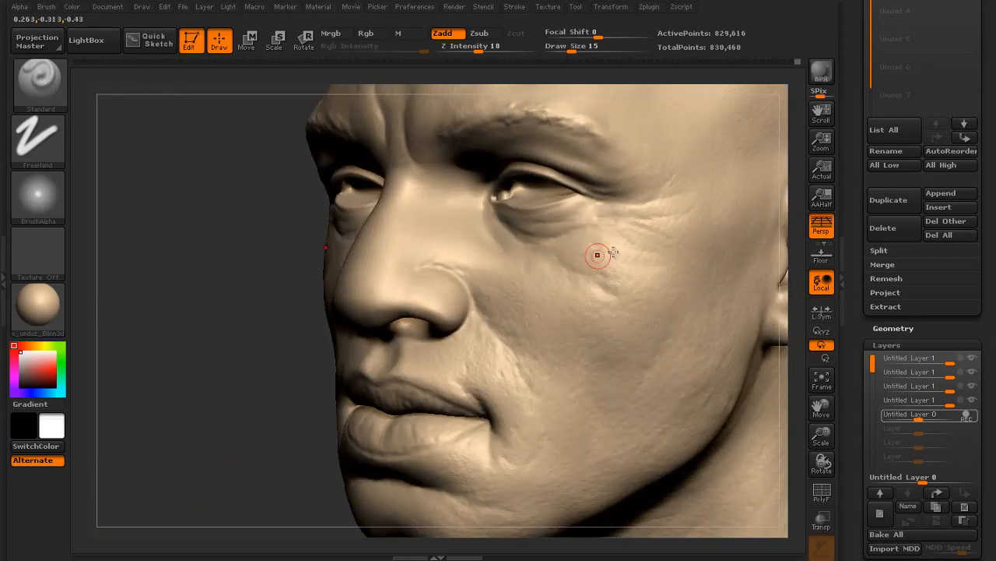
{"action": "left_click_drag", "start_coordinate": [234, 256], "coordinate": [342, 261]}
- Refine the skin detail around the brows, temples and bridge of the nose
{"action": "left_click_drag", "start_coordinate": [682, 311], "coordinate": [569, 251], "text": "alt"}
{"action": "left_click_drag", "start_coordinate": [672, 252], "coordinate": [707, 311], "text": "alt"}
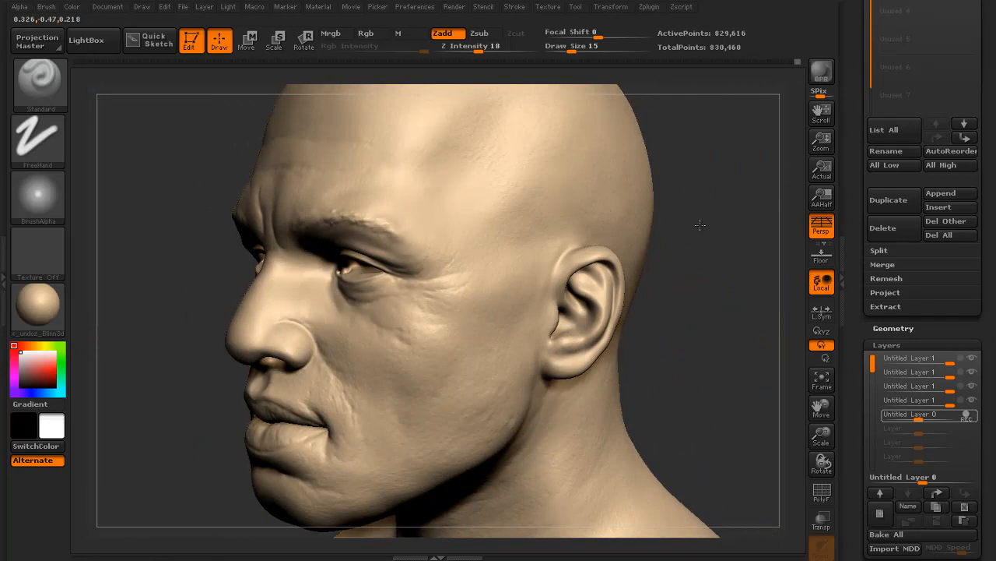
{"action": "left_click_drag", "start_coordinate": [699, 225], "coordinate": [345, 218]}
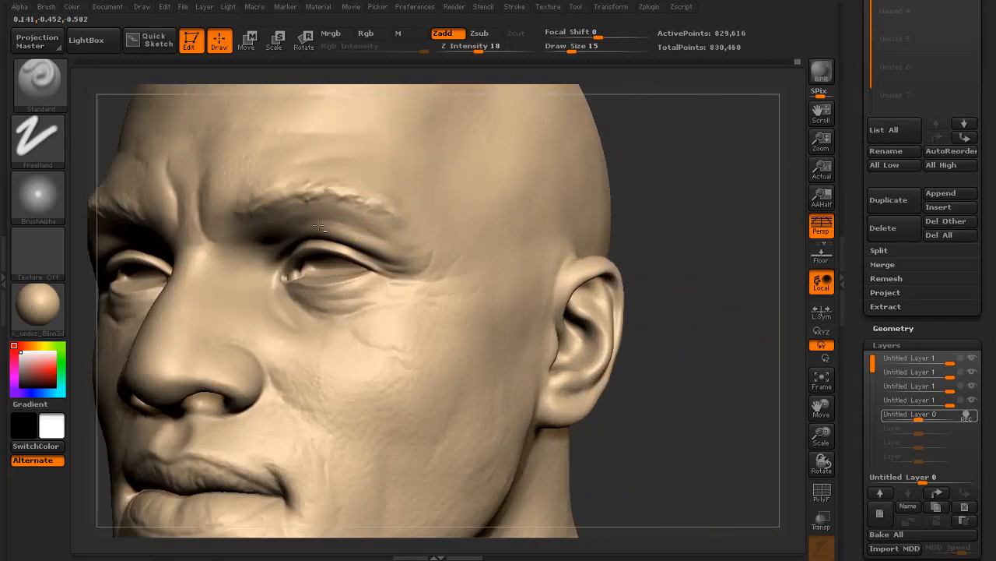
{"action": "left_click_drag", "start_coordinate": [662, 233], "coordinate": [685, 186]}
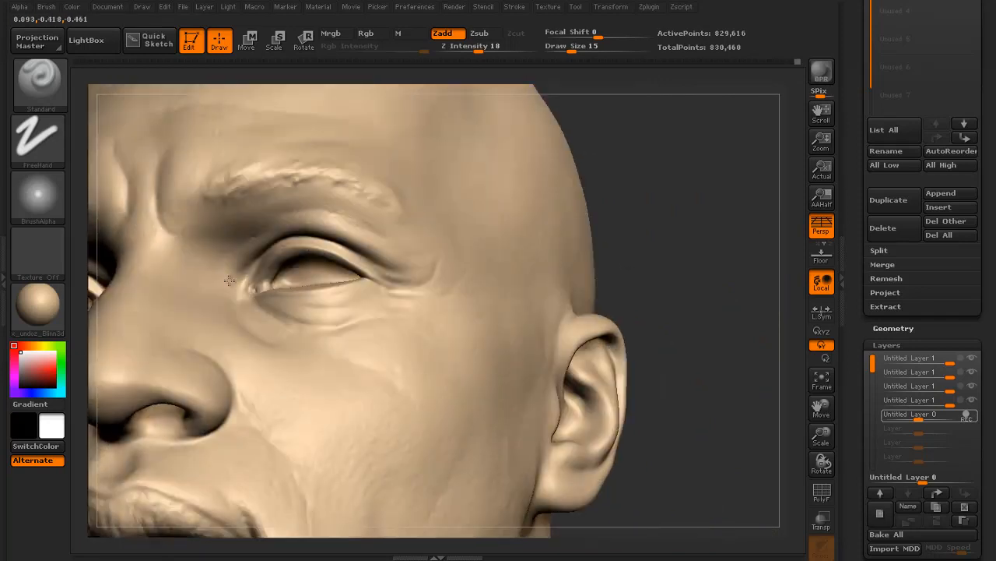
{"action": "left_click_drag", "start_coordinate": [661, 234], "coordinate": [553, 268]}
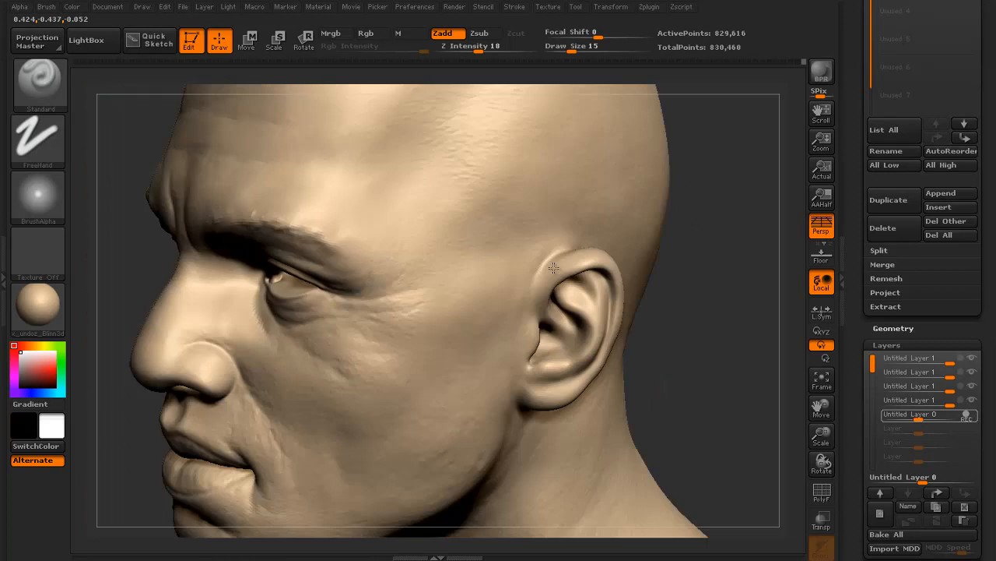
{"action": "key", "text": "f"}
{"action": "mouse_move", "coordinate": [641, 258]}
{"action": "left_mouse_down"}
{"action": "mouse_move", "coordinate": [664, 277]}
{"action": "mouse_move", "coordinate": [611, 282]}
{"action": "mouse_move", "coordinate": [646, 330]}
{"action": "left_mouse_up"}
{"action": "mouse_move", "coordinate": [636, 289]}
{"action": "left_mouse_down", "text": "alt"}
{"action": "mouse_move", "coordinate": [681, 282]}
{"action": "mouse_move", "coordinate": [639, 280]}
{"action": "left_mouse_up", "text": "alt"}
{"action": "left_click_drag", "start_coordinate": [387, 270], "coordinate": [280, 272]}
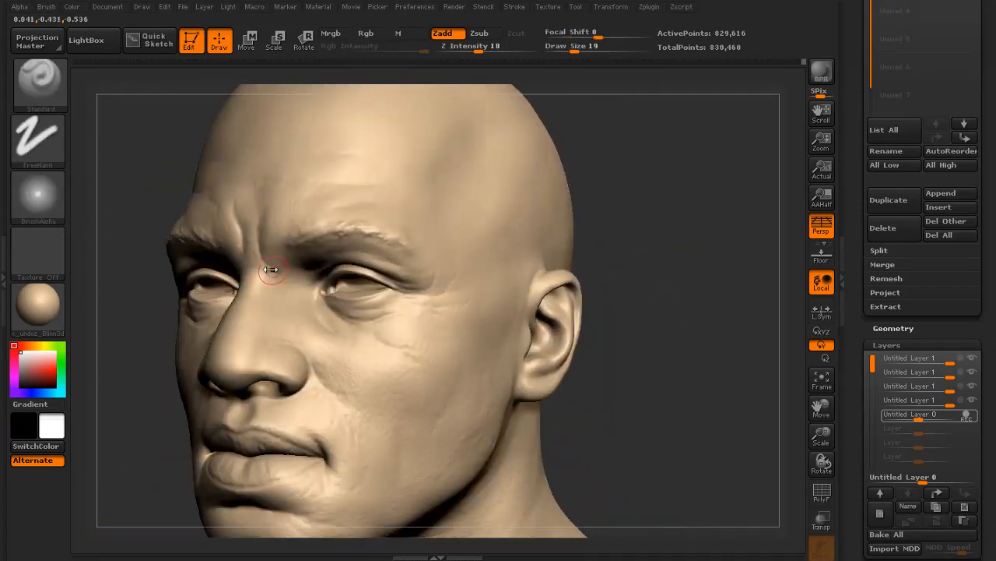
- Sculpt fine wrinkles around the eyelids and under the eyes with Draw Size 10
{"action": "left_click_drag", "start_coordinate": [627, 238], "coordinate": [671, 292]}
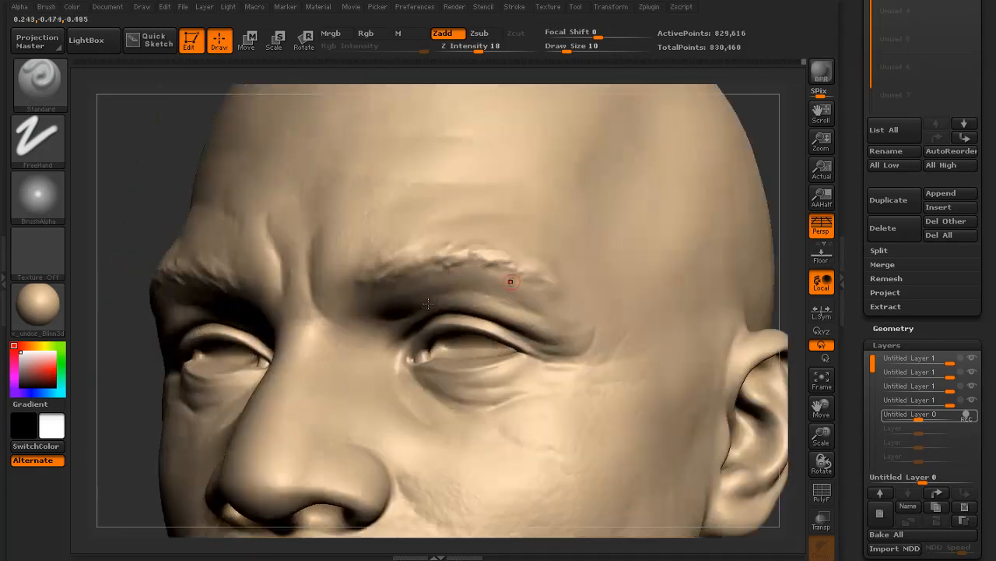
{"action": "left_click_drag", "start_coordinate": [133, 340], "coordinate": [285, 320]}
{"action": "key", "text": "f"}
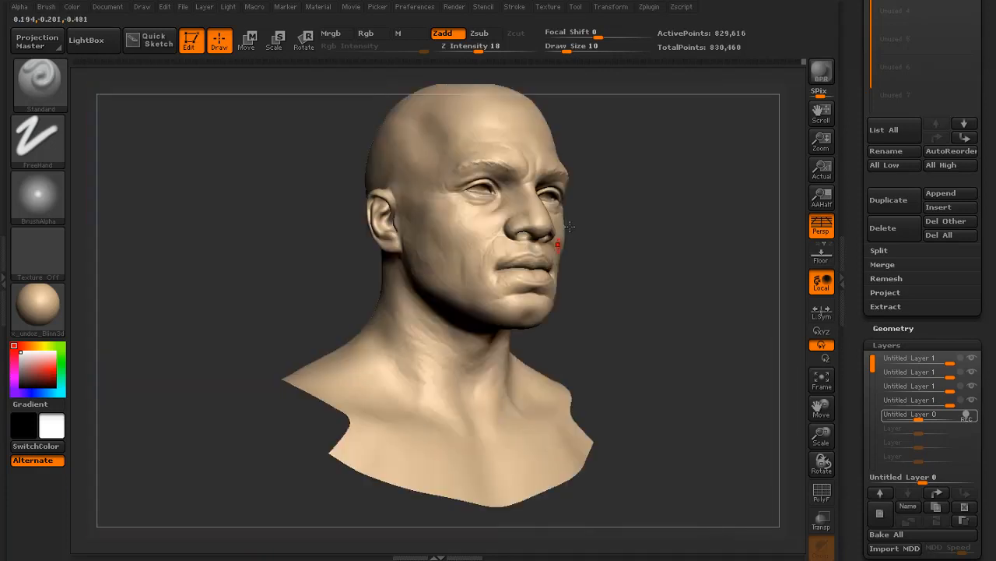
{"action": "left_click_drag", "start_coordinate": [695, 202], "coordinate": [546, 350], "text": "alt"}
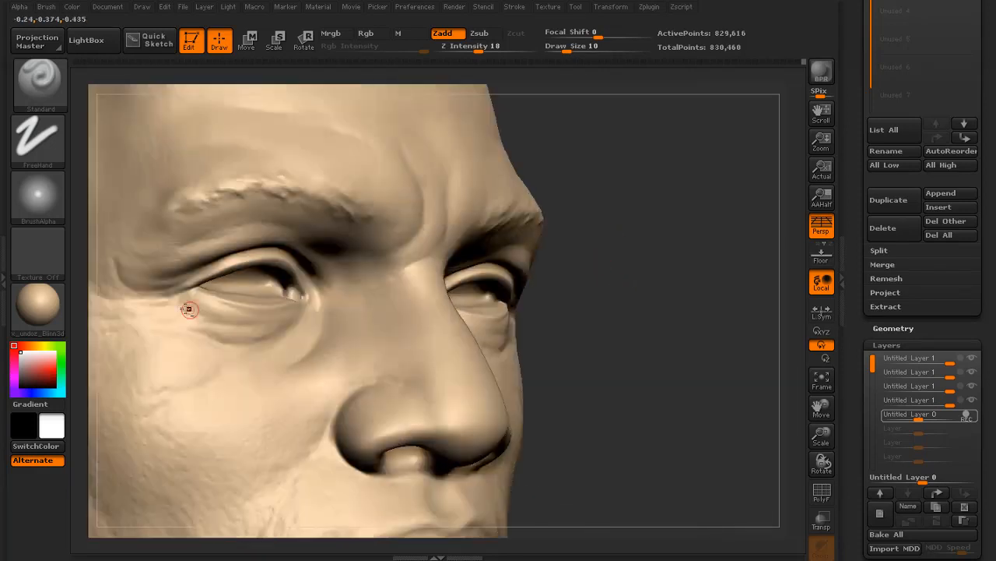
{"action": "left_click_drag", "start_coordinate": [191, 322], "coordinate": [619, 306]}
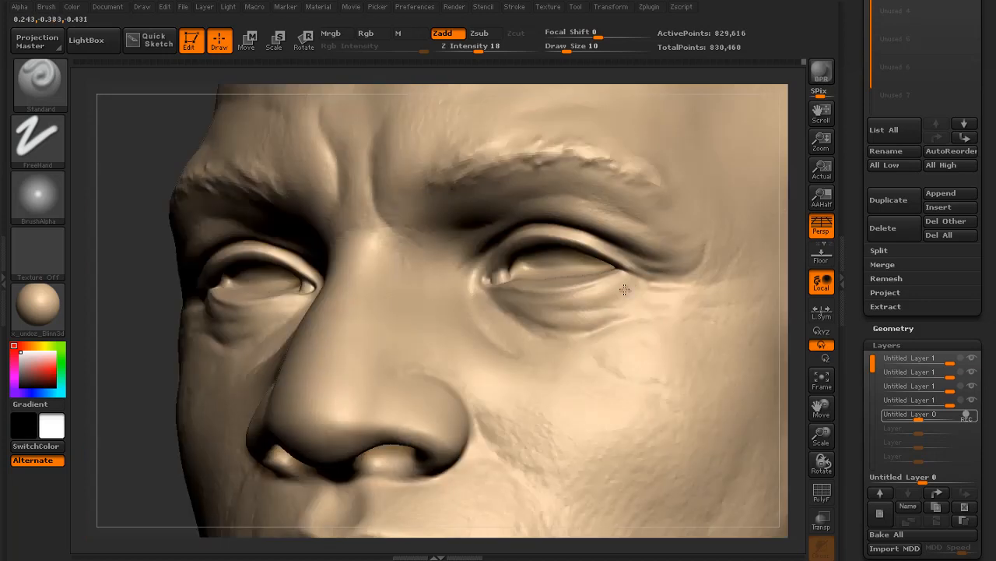
{"action": "key", "text": "f"}
{"action": "left_click_drag", "start_coordinate": [651, 249], "coordinate": [661, 281]}
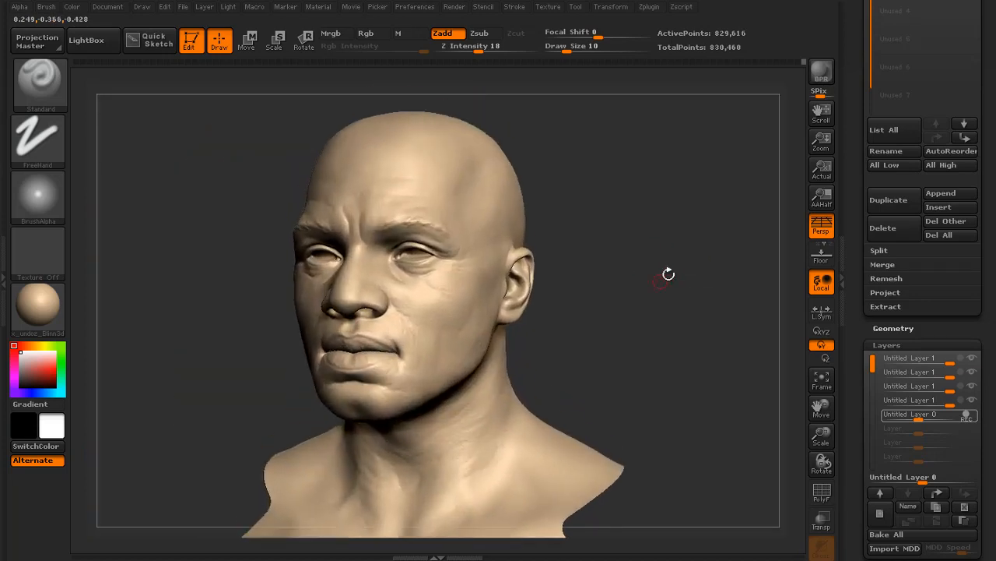
- Try to sculpt a branching vein on the temple with Draw Size 20 and Z Intensity 18, and smooth it down
{"action": "mouse_move", "coordinate": [708, 243]}
{"action": "left_mouse_down", "text": "alt"}
{"action": "mouse_move", "coordinate": [706, 257]}
{"action": "mouse_move", "coordinate": [615, 263]}
{"action": "left_mouse_up", "text": "alt"}
{"action": "left_click_drag", "start_coordinate": [615, 263], "coordinate": [650, 304], "text": "alt"}
{"action": "mouse_move", "coordinate": [650, 246]}
{"action": "left_mouse_down", "text": "alt"}
{"action": "mouse_move", "coordinate": [655, 301]}
{"action": "mouse_move", "coordinate": [662, 296]}
{"action": "left_mouse_up", "text": "alt"}
{"action": "key", "text": "s"}
{"action": "left_click_drag", "start_coordinate": [413, 276], "coordinate": [426, 276]}
{"action": "key", "text": "ctrl+z"}
{"action": "key", "text": "bracketleft"}
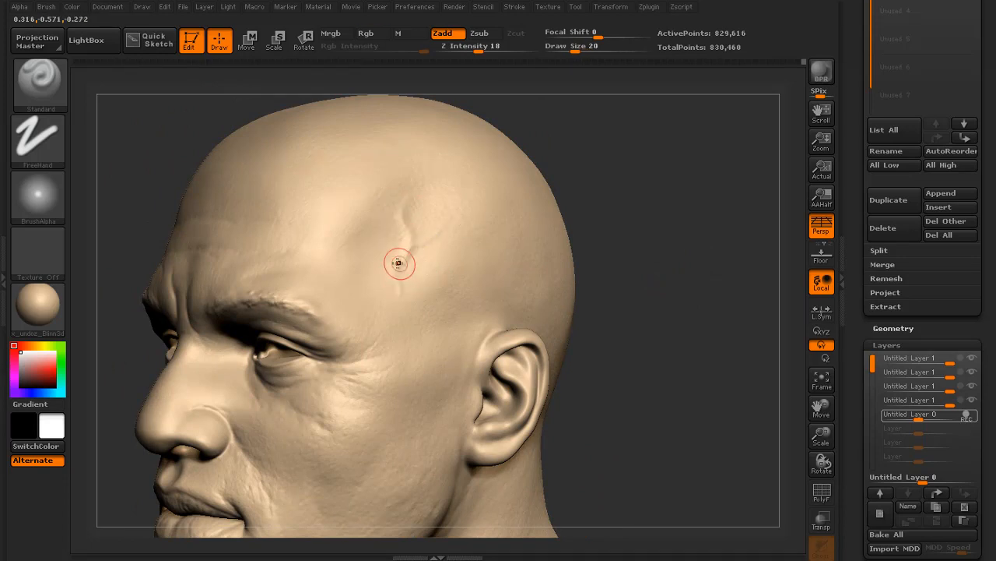
{"action": "left_click_drag", "start_coordinate": [403, 302], "coordinate": [404, 257], "text": "shift"}
{"action": "left_click_drag", "start_coordinate": [401, 217], "coordinate": [425, 238], "text": "shift"}
- Sculpt a soft raised vein on the temples with the alpha off and Z Intensity 14
{"action": "left_click_drag", "start_coordinate": [623, 257], "coordinate": [685, 257]}
{"action": "left_click_drag", "start_coordinate": [685, 256], "coordinate": [677, 218], "text": "alt"}
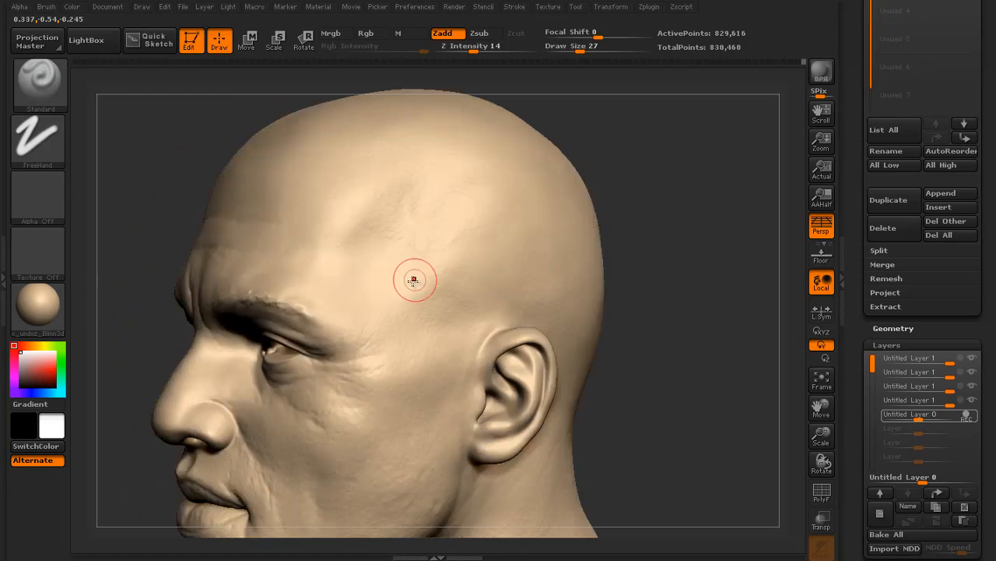
{"action": "left_click_drag", "start_coordinate": [641, 232], "coordinate": [596, 246]}
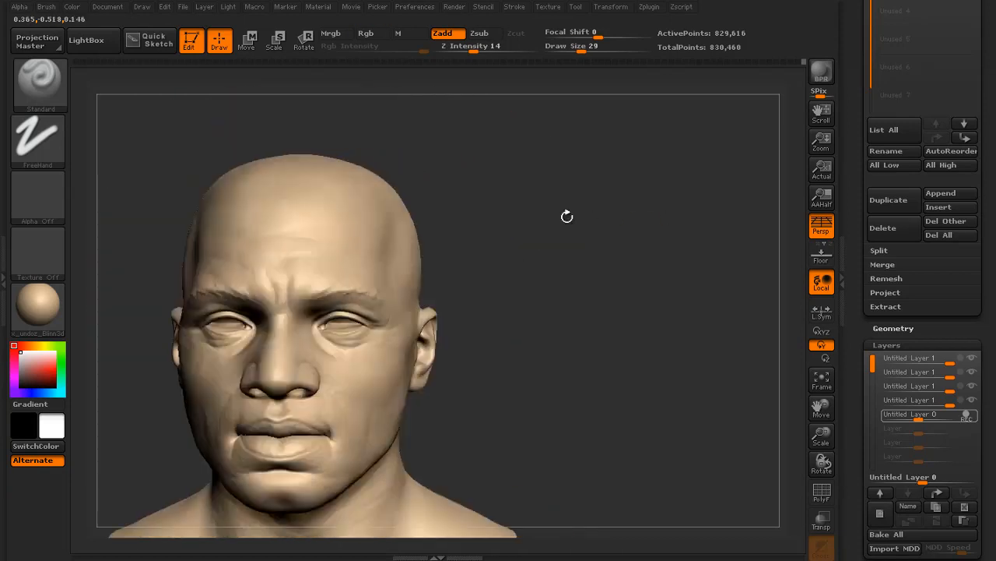
{"action": "left_click_drag", "start_coordinate": [568, 216], "coordinate": [654, 192]}
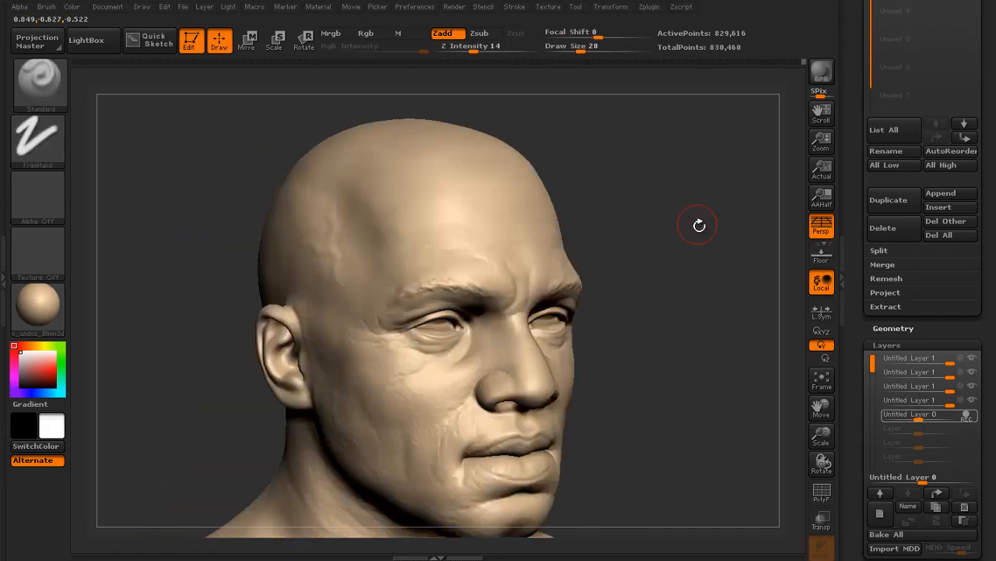
{"action": "left_click_drag", "start_coordinate": [698, 223], "coordinate": [670, 294]}
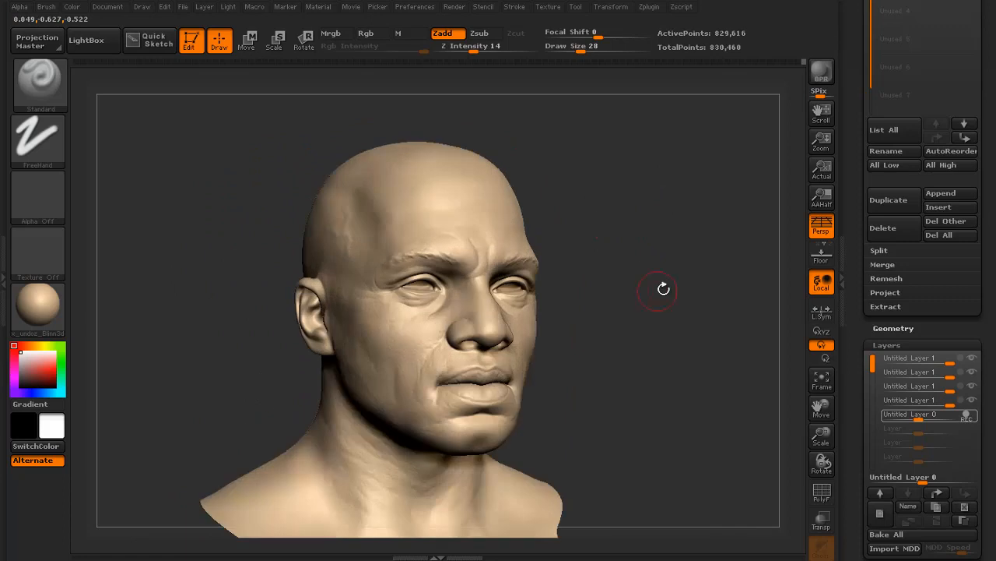
{"action": "mouse_move", "coordinate": [660, 285]}
{"action": "left_mouse_down"}
{"action": "mouse_move", "coordinate": [665, 298]}
{"action": "mouse_move", "coordinate": [694, 289]}
{"action": "mouse_move", "coordinate": [731, 218]}
{"action": "mouse_move", "coordinate": [734, 294]}
{"action": "mouse_move", "coordinate": [656, 285]}
{"action": "left_mouse_up"}
- Assign a soft round alpha to the brush, then add small skin bumps on the cheek and jaw and smooth them
{"action": "left_click", "coordinate": [52, 197]}
{"action": "left_click", "coordinate": [325, 289]}
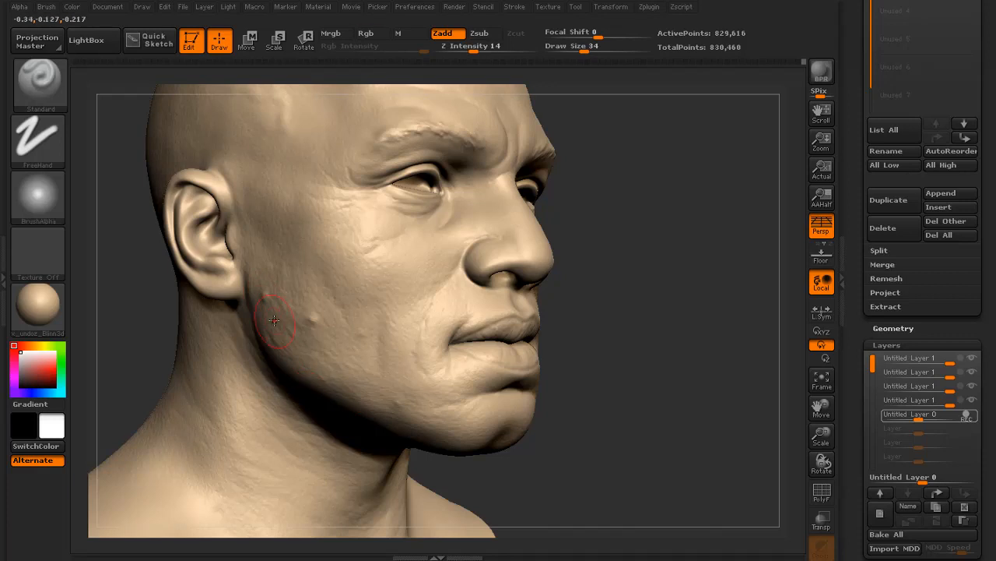
{"action": "key", "text": "bracketleft"}
{"action": "mouse_move", "coordinate": [274, 320]}
{"action": "left_mouse_down", "text": "shift"}
{"action": "mouse_move", "coordinate": [272, 312]}
{"action": "mouse_move", "coordinate": [275, 321]}
{"action": "left_mouse_up", "text": "shift"}
- Sculpt skin irregularities and creases on the neck below the jaw, enlarging the brush to Draw Size 24
{"action": "left_click_drag", "start_coordinate": [508, 472], "coordinate": [545, 457]}
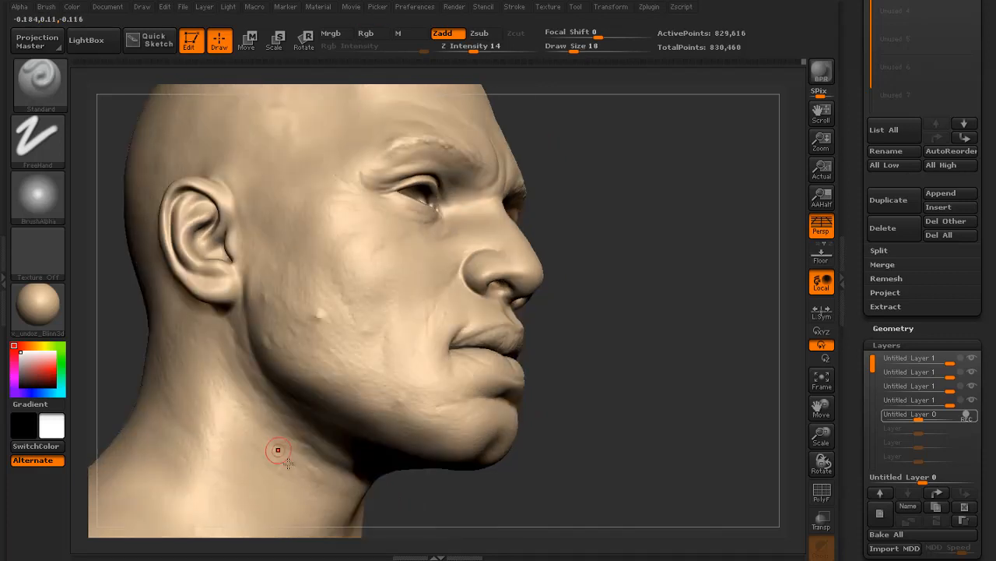
{"action": "mouse_move", "coordinate": [460, 525]}
{"action": "left_mouse_down", "text": "alt"}
{"action": "mouse_move", "coordinate": [465, 480]}
{"action": "mouse_move", "coordinate": [421, 487]}
{"action": "left_mouse_up", "text": "alt"}
{"action": "left_click_drag", "start_coordinate": [420, 487], "coordinate": [425, 461], "text": "alt"}
{"action": "key", "text": "bracketright"}
{"action": "left_click_drag", "start_coordinate": [294, 462], "coordinate": [371, 440]}
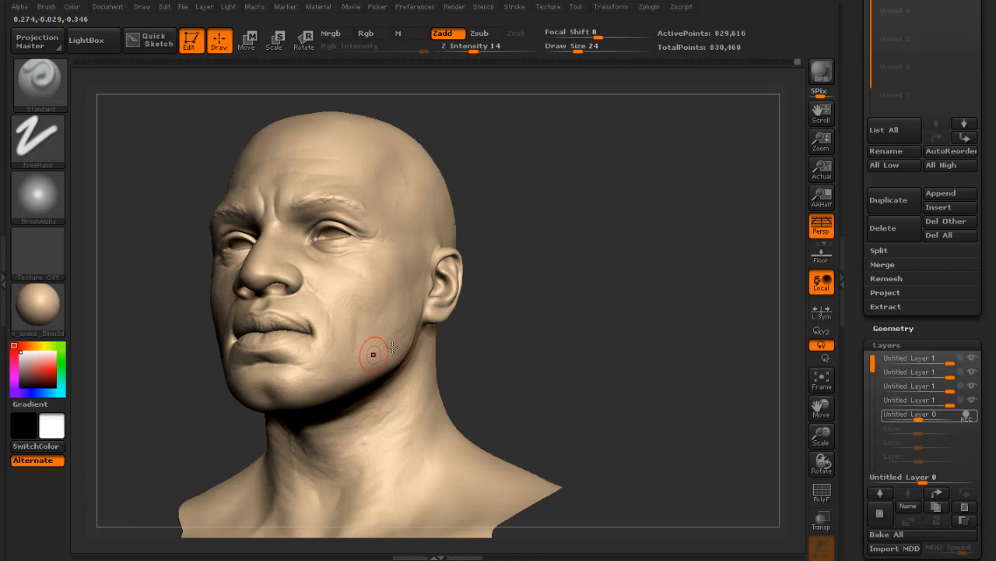
- Sculpt further skin irregularities and creases on both sides of the neck, enlarging the brush to Draw Size 33
{"action": "left_click_drag", "start_coordinate": [493, 354], "coordinate": [441, 350]}
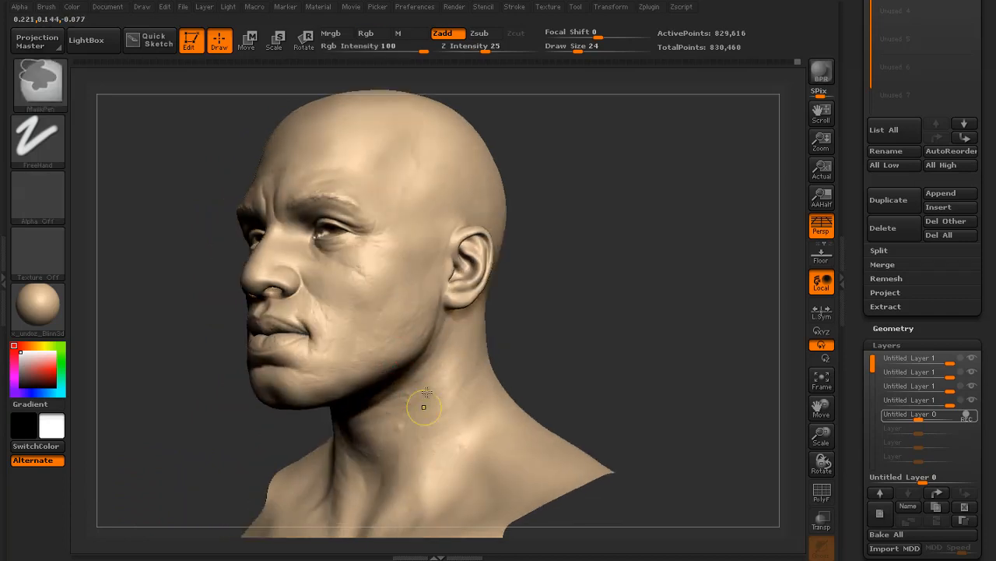
{"action": "mouse_move", "coordinate": [530, 302]}
{"action": "left_mouse_down"}
{"action": "mouse_move", "coordinate": [583, 288]}
{"action": "mouse_move", "coordinate": [537, 304]}
{"action": "mouse_move", "coordinate": [549, 294]}
{"action": "mouse_move", "coordinate": [546, 313]}
{"action": "mouse_move", "coordinate": [596, 360]}
{"action": "mouse_move", "coordinate": [599, 383]}
{"action": "left_mouse_up"}
{"action": "key", "text": "bracketright"}
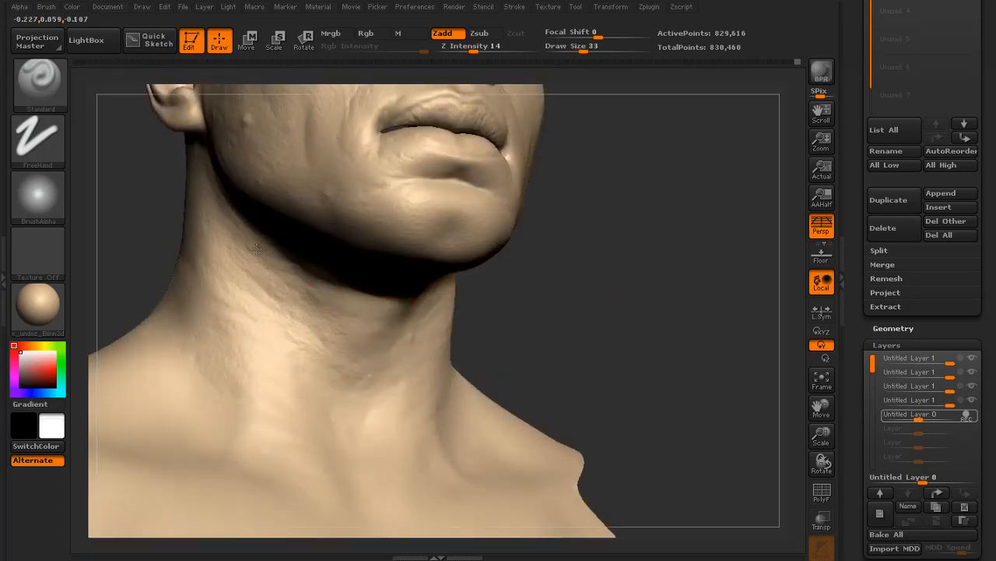
{"action": "mouse_move", "coordinate": [537, 343]}
{"action": "left_mouse_down", "text": "alt"}
{"action": "mouse_move", "coordinate": [516, 296]}
{"action": "mouse_move", "coordinate": [501, 294]}
{"action": "mouse_move", "coordinate": [561, 303]}
{"action": "mouse_move", "coordinate": [576, 334]}
{"action": "mouse_move", "coordinate": [645, 352]}
{"action": "mouse_move", "coordinate": [585, 294]}
{"action": "mouse_move", "coordinate": [552, 279]}
{"action": "mouse_move", "coordinate": [698, 256]}
{"action": "mouse_move", "coordinate": [692, 280]}
{"action": "mouse_move", "coordinate": [625, 289]}
{"action": "mouse_move", "coordinate": [623, 259]}
{"action": "mouse_move", "coordinate": [703, 249]}
{"action": "mouse_move", "coordinate": [685, 319]}
{"action": "mouse_move", "coordinate": [654, 265]}
{"action": "mouse_move", "coordinate": [568, 272]}
{"action": "mouse_move", "coordinate": [562, 256]}
{"action": "mouse_move", "coordinate": [654, 296]}
{"action": "left_mouse_up", "text": "alt"}
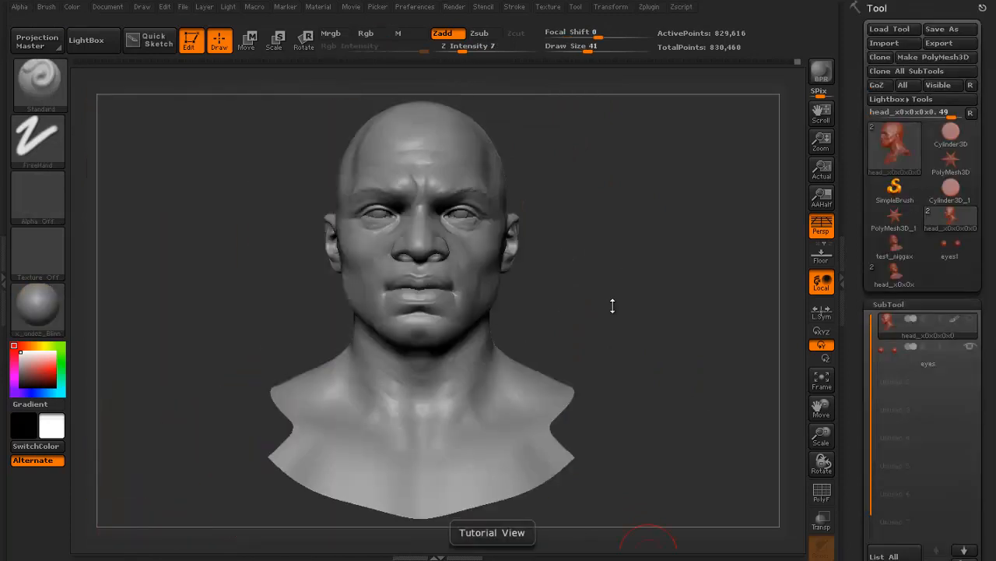
- Compare the detailed head with the earlier head_x0x0x version from front and three-quarter views
{"action": "left_click_drag", "start_coordinate": [612, 306], "coordinate": [656, 280]}
{"action": "left_click", "coordinate": [821, 282]}
{"action": "mouse_move", "coordinate": [723, 295]}
{"action": "left_mouse_down"}
{"action": "mouse_move", "coordinate": [709, 298]}
{"action": "mouse_move", "coordinate": [718, 291]}
{"action": "mouse_move", "coordinate": [700, 267]}
{"action": "mouse_move", "coordinate": [696, 282]}
{"action": "mouse_move", "coordinate": [708, 283]}
{"action": "mouse_move", "coordinate": [682, 300]}
{"action": "mouse_move", "coordinate": [701, 321]}
{"action": "mouse_move", "coordinate": [679, 321]}
{"action": "left_mouse_up"}
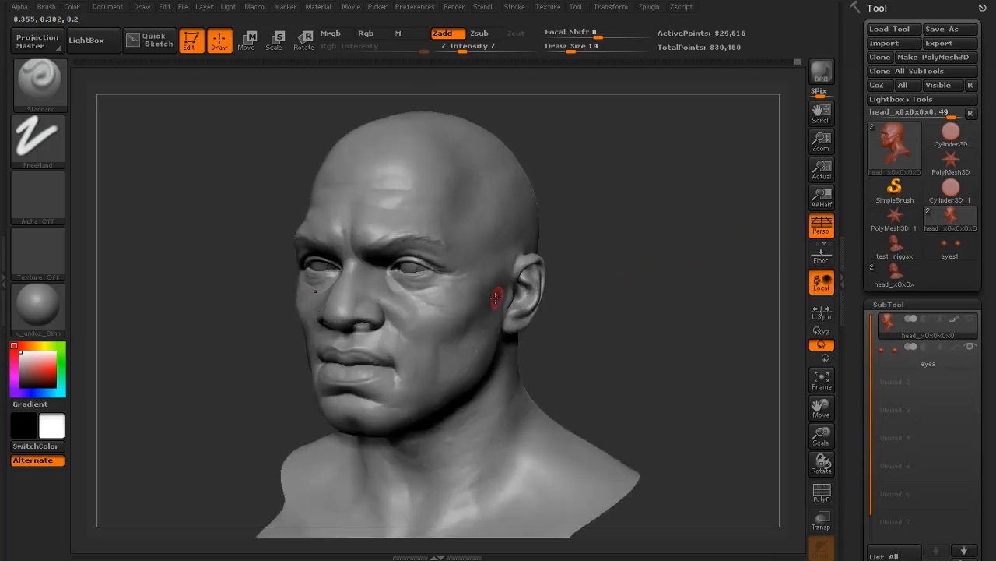
{"action": "mouse_move", "coordinate": [611, 280]}
{"action": "left_mouse_down"}
{"action": "mouse_move", "coordinate": [665, 275]}
{"action": "mouse_move", "coordinate": [711, 304]}
{"action": "mouse_move", "coordinate": [636, 318]}
{"action": "mouse_move", "coordinate": [659, 288]}
{"action": "mouse_move", "coordinate": [794, 274]}
{"action": "left_mouse_up"}
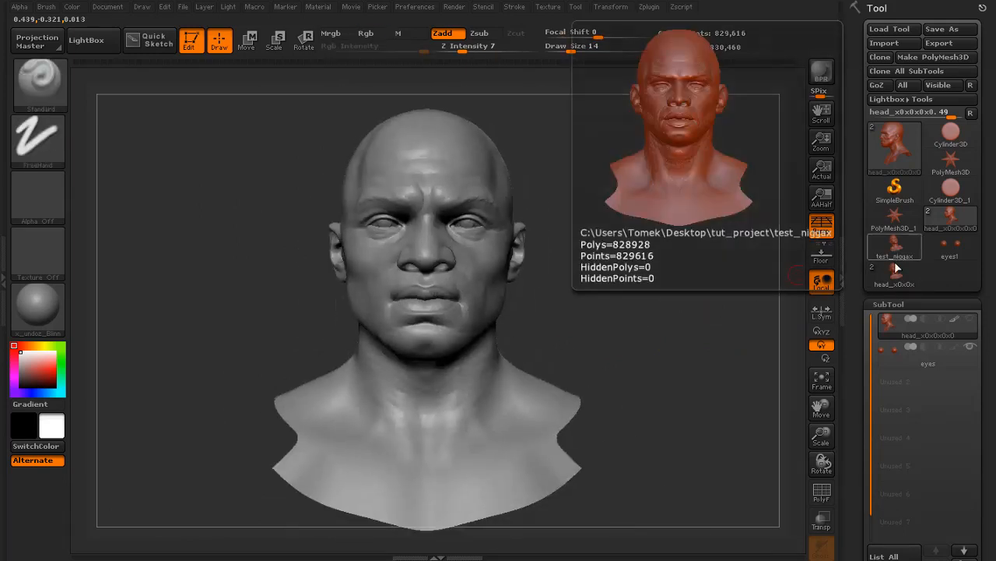
{"action": "left_click", "coordinate": [878, 286]}
{"action": "left_click", "coordinate": [957, 221]}
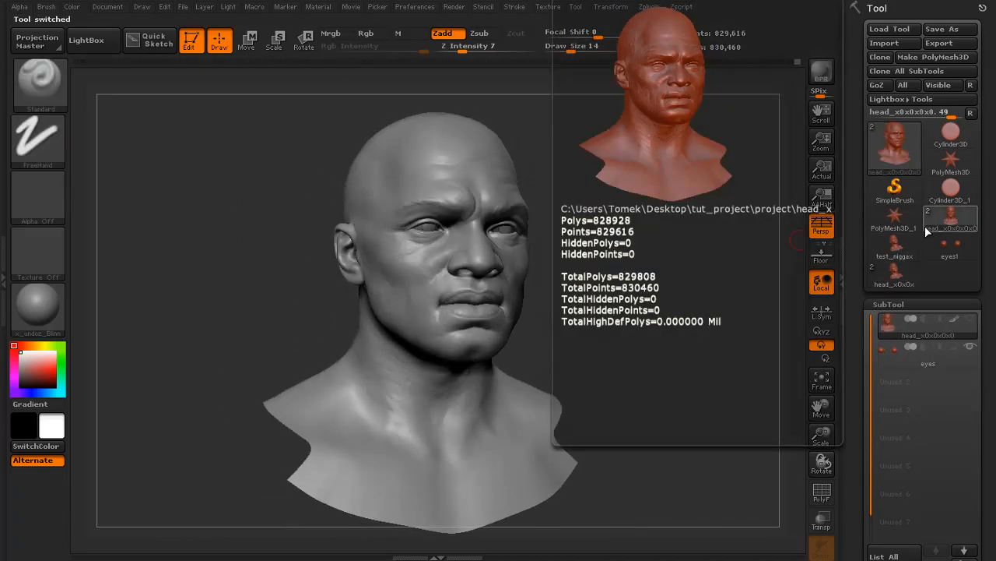
{"action": "left_click_drag", "start_coordinate": [697, 288], "coordinate": [669, 302], "text": "shift"}
{"action": "left_click", "coordinate": [895, 270]}
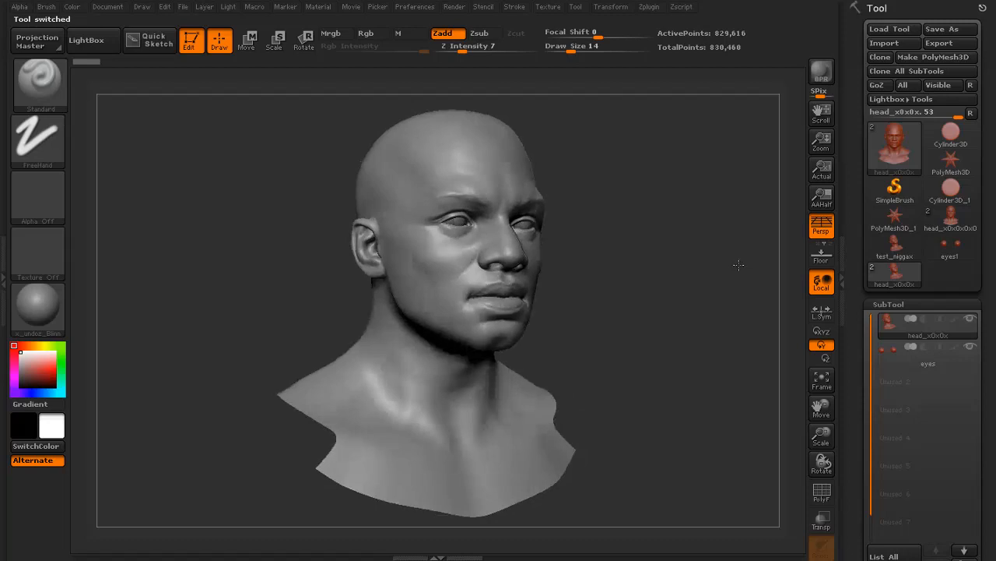
{"action": "left_click", "coordinate": [964, 226]}
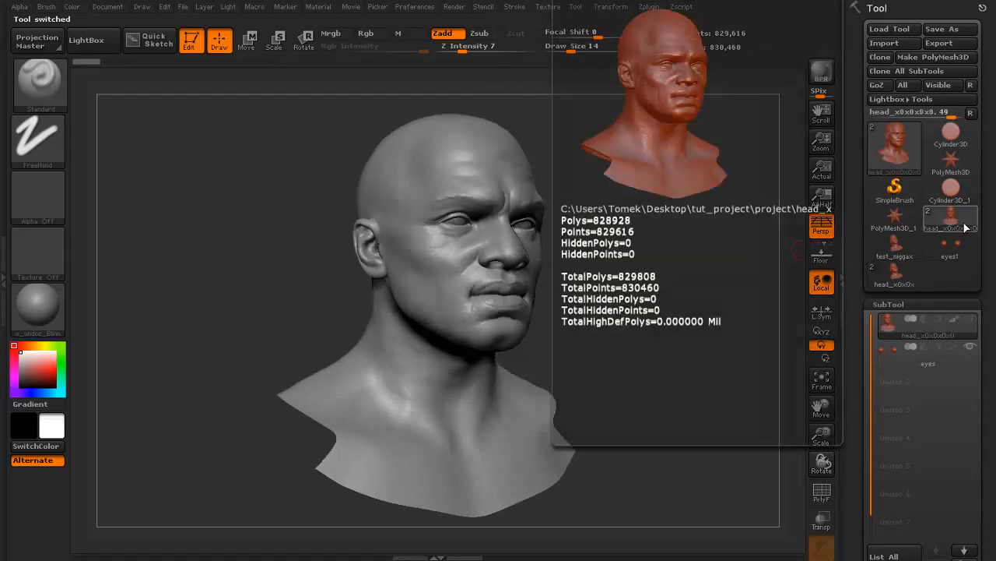
{"action": "left_click_drag", "start_coordinate": [671, 331], "coordinate": [751, 344]}
{"action": "left_click", "coordinate": [902, 270]}
{"action": "left_click", "coordinate": [957, 221]}
{"action": "left_click_drag", "start_coordinate": [763, 296], "coordinate": [695, 266]}
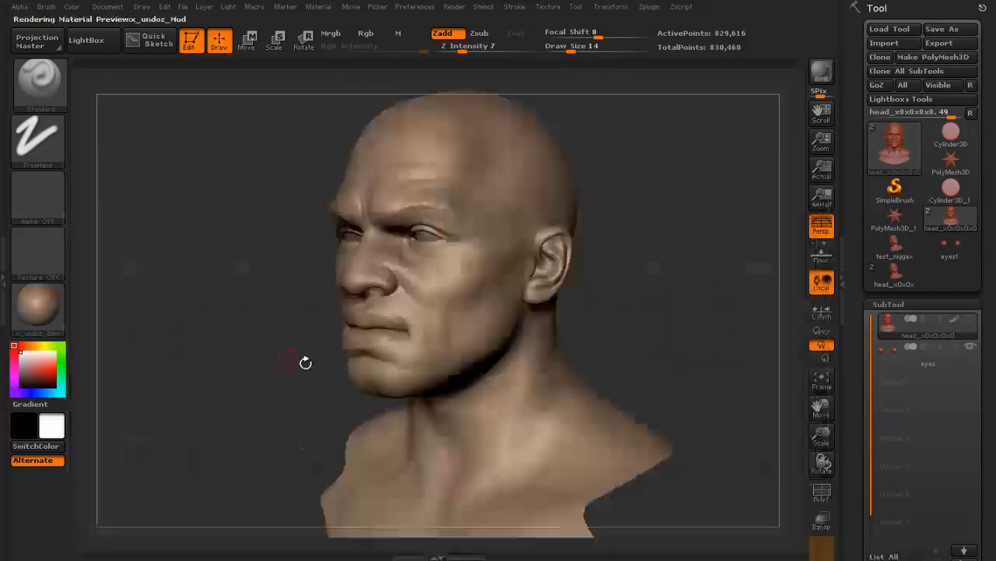
- Preview the head with the x_undoz_Mud and x_undoz_Blinn3d materials, finishing with x_undoz_Blinn
{"action": "left_click_drag", "start_coordinate": [304, 360], "coordinate": [679, 309]}
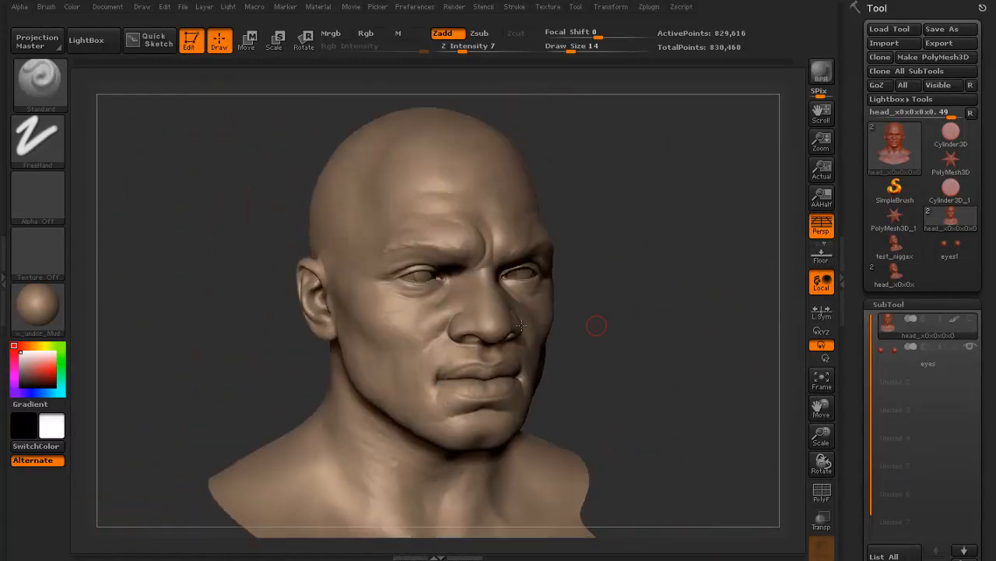
{"action": "left_click", "coordinate": [51, 300]}
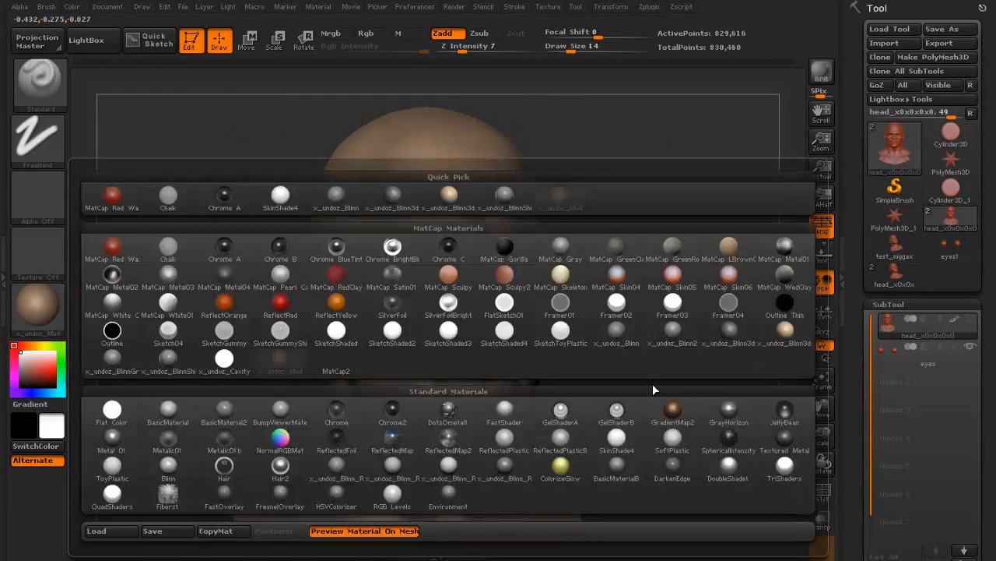
{"action": "left_click", "coordinate": [716, 336]}
{"action": "left_click", "coordinate": [47, 302]}
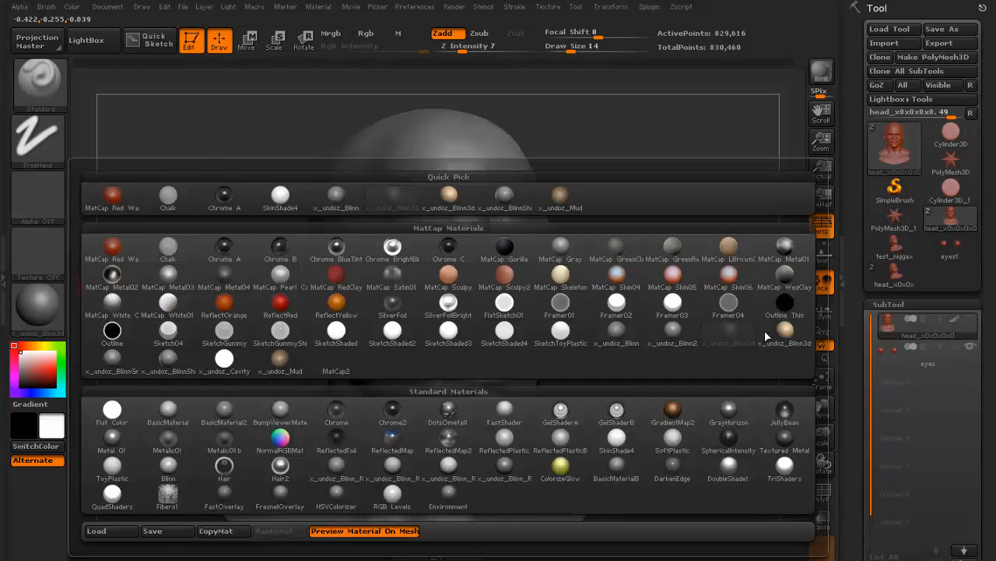
{"action": "left_click", "coordinate": [768, 335]}
{"action": "mouse_move", "coordinate": [681, 340]}
{"action": "left_mouse_down"}
{"action": "mouse_move", "coordinate": [704, 343]}
{"action": "mouse_move", "coordinate": [659, 293]}
{"action": "mouse_move", "coordinate": [677, 298]}
{"action": "mouse_move", "coordinate": [652, 292]}
{"action": "left_mouse_up"}
{"action": "left_click", "coordinate": [39, 304]}
{"action": "left_click", "coordinate": [615, 333]}
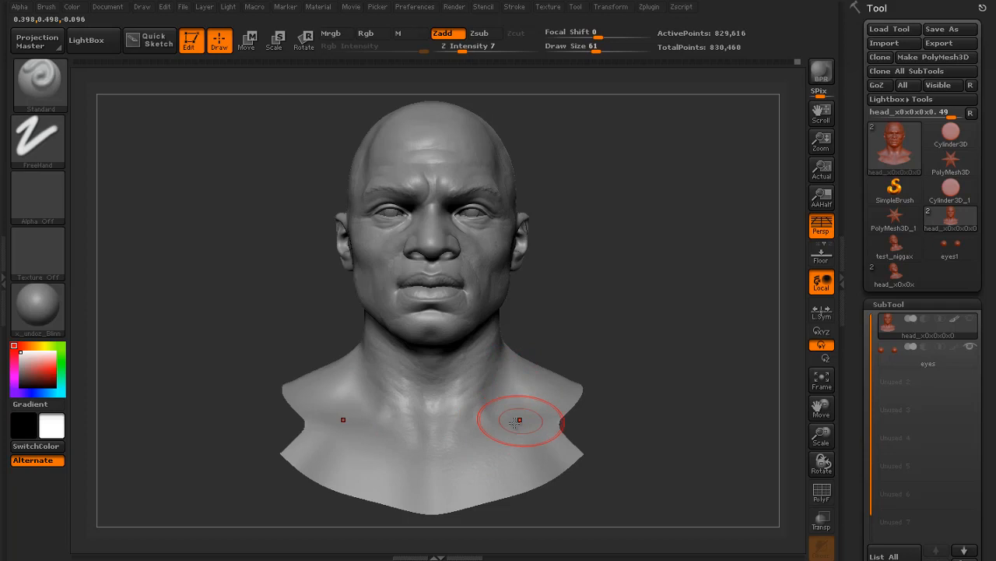
- Mask the chest, shoulders and upper back as a shirt shape with a V-shaped neckline, refining the mask's edges
{"action": "mouse_move", "coordinate": [517, 420]}
{"action": "left_mouse_down", "text": "ctrl"}
{"action": "mouse_move", "coordinate": [498, 475]}
{"action": "mouse_move", "coordinate": [552, 444]}
{"action": "mouse_move", "coordinate": [540, 383]}
{"action": "left_mouse_up", "text": "ctrl"}
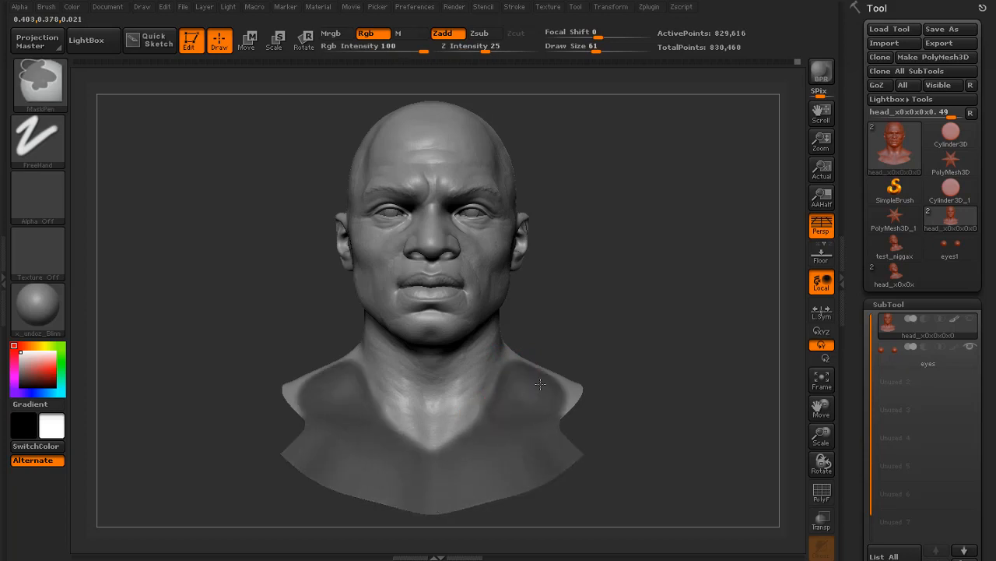
{"action": "mouse_move", "coordinate": [677, 366]}
{"action": "left_mouse_down"}
{"action": "mouse_move", "coordinate": [596, 366]}
{"action": "mouse_move", "coordinate": [566, 390]}
{"action": "mouse_move", "coordinate": [588, 350]}
{"action": "left_mouse_up"}
{"action": "mouse_move", "coordinate": [685, 358]}
{"action": "left_mouse_down"}
{"action": "mouse_move", "coordinate": [622, 351]}
{"action": "mouse_move", "coordinate": [611, 364]}
{"action": "mouse_move", "coordinate": [671, 380]}
{"action": "mouse_move", "coordinate": [545, 429]}
{"action": "mouse_move", "coordinate": [498, 422]}
{"action": "left_mouse_up"}
{"action": "mouse_move", "coordinate": [455, 421]}
{"action": "left_mouse_down"}
{"action": "mouse_move", "coordinate": [516, 476]}
{"action": "mouse_move", "coordinate": [509, 459]}
{"action": "mouse_move", "coordinate": [492, 464]}
{"action": "left_mouse_up"}
{"action": "key", "text": "["}
{"action": "mouse_move", "coordinate": [612, 460]}
{"action": "left_mouse_down"}
{"action": "mouse_move", "coordinate": [649, 289]}
{"action": "mouse_move", "coordinate": [615, 413]}
{"action": "left_mouse_up"}
{"action": "mouse_move", "coordinate": [543, 393]}
{"action": "left_mouse_down", "text": "ctrl"}
{"action": "mouse_move", "coordinate": [556, 397]}
{"action": "mouse_move", "coordinate": [541, 428]}
{"action": "left_mouse_up", "text": "ctrl"}
{"action": "mouse_move", "coordinate": [599, 436]}
{"action": "left_mouse_down"}
{"action": "mouse_move", "coordinate": [627, 333]}
{"action": "mouse_move", "coordinate": [620, 354]}
{"action": "left_mouse_up"}
{"action": "mouse_move", "coordinate": [612, 388]}
{"action": "left_mouse_down", "text": "shift"}
{"action": "mouse_move", "coordinate": [608, 405]}
{"action": "mouse_move", "coordinate": [649, 361]}
{"action": "mouse_move", "coordinate": [648, 315]}
{"action": "left_mouse_up", "text": "shift"}
- Extract the masked shirt area with a thickness of 0.02 and accept it as a new subtool
{"action": "left_click_drag", "start_coordinate": [862, 307], "coordinate": [844, 170]}
{"action": "left_click", "coordinate": [879, 305]}
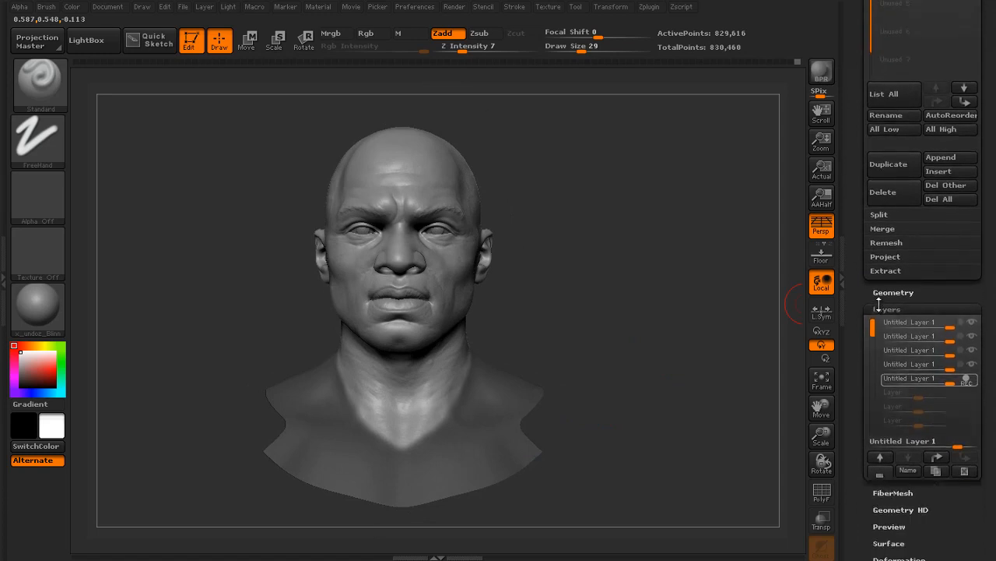
{"action": "left_click", "coordinate": [887, 270]}
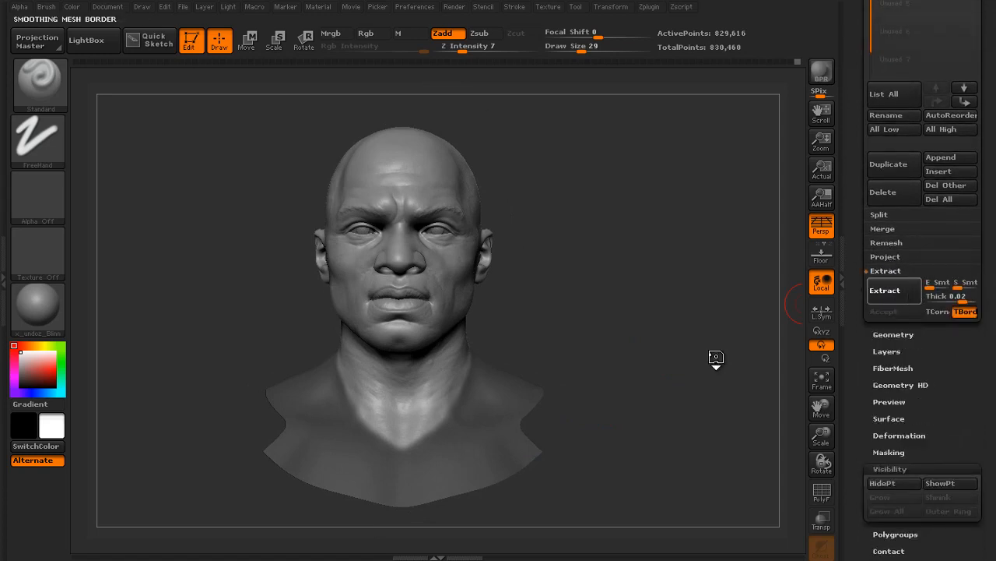
{"action": "left_click_drag", "start_coordinate": [660, 318], "coordinate": [703, 316], "text": "alt"}
{"action": "left_click_drag", "start_coordinate": [864, 167], "coordinate": [865, 307]}
{"action": "left_click_drag", "start_coordinate": [710, 327], "coordinate": [767, 295]}
{"action": "left_click_drag", "start_coordinate": [860, 279], "coordinate": [863, 171]}
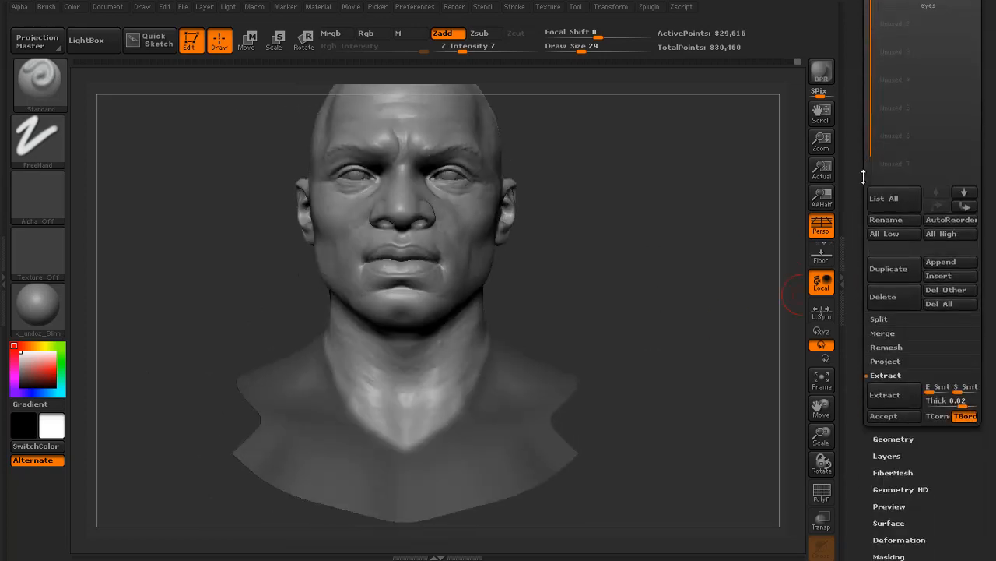
{"action": "left_click", "coordinate": [875, 392]}
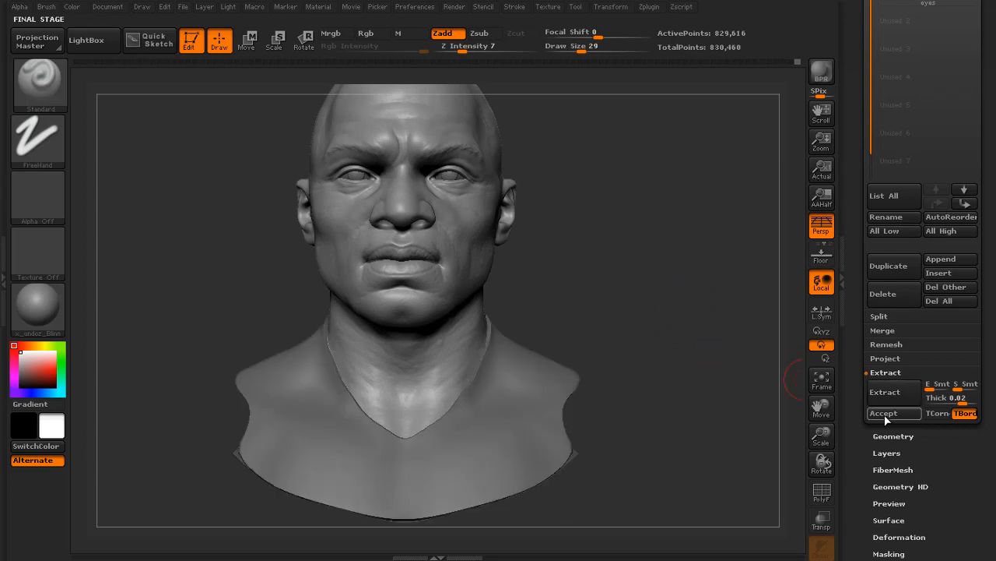
{"action": "left_click_drag", "start_coordinate": [856, 243], "coordinate": [861, 366]}
- Select the extracted shirt, turn on the head's visibility and smooth the shirt's edges with Draw Size 50
{"action": "left_click", "coordinate": [889, 231]}
{"action": "left_click_drag", "start_coordinate": [694, 294], "coordinate": [679, 296]}
{"action": "left_click", "coordinate": [879, 200]}
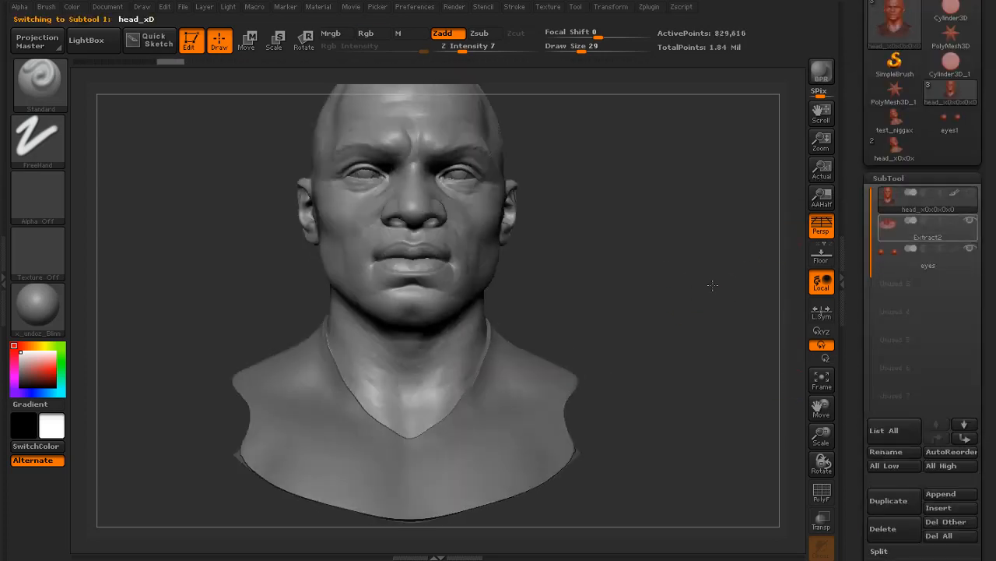
{"action": "left_click", "coordinate": [895, 226]}
{"action": "key", "text": "s"}
{"action": "left_click", "coordinate": [969, 193]}
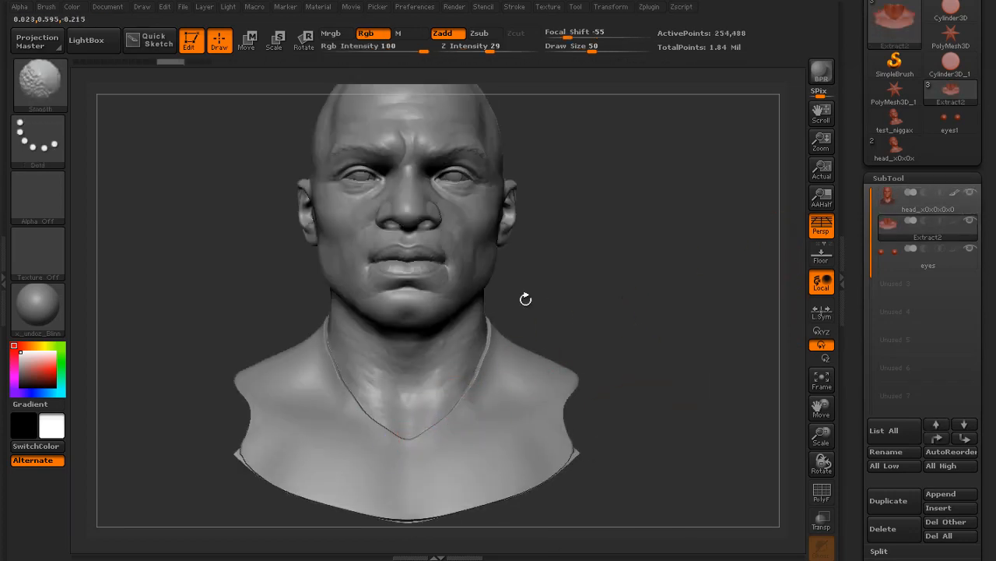
{"action": "left_click_drag", "start_coordinate": [526, 299], "coordinate": [574, 377]}
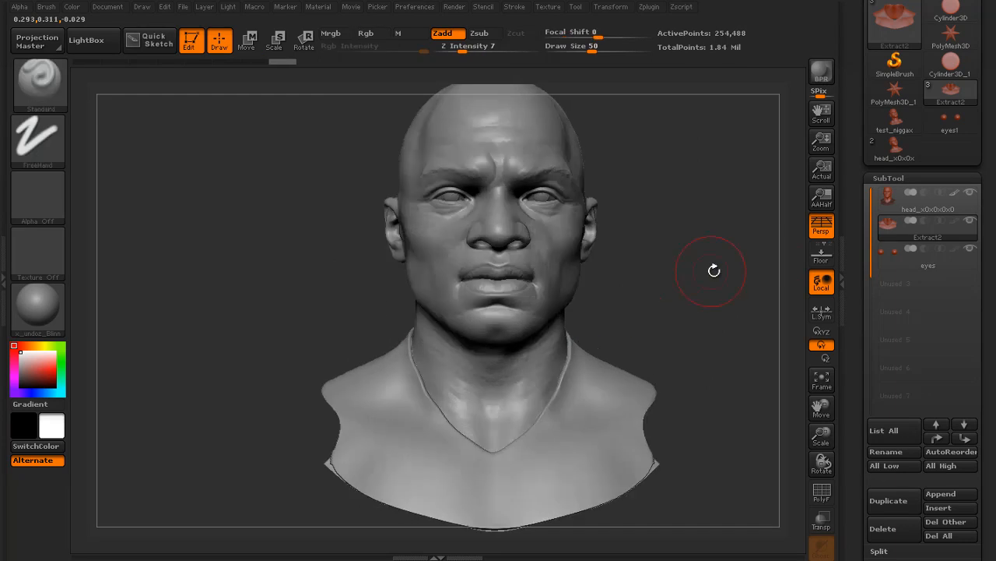
- Reshape the shirt's shoulder corners, lower edge and back neckline with the Move brush at Z Intensity 51
{"action": "left_click_drag", "start_coordinate": [712, 267], "coordinate": [614, 376], "text": "alt"}
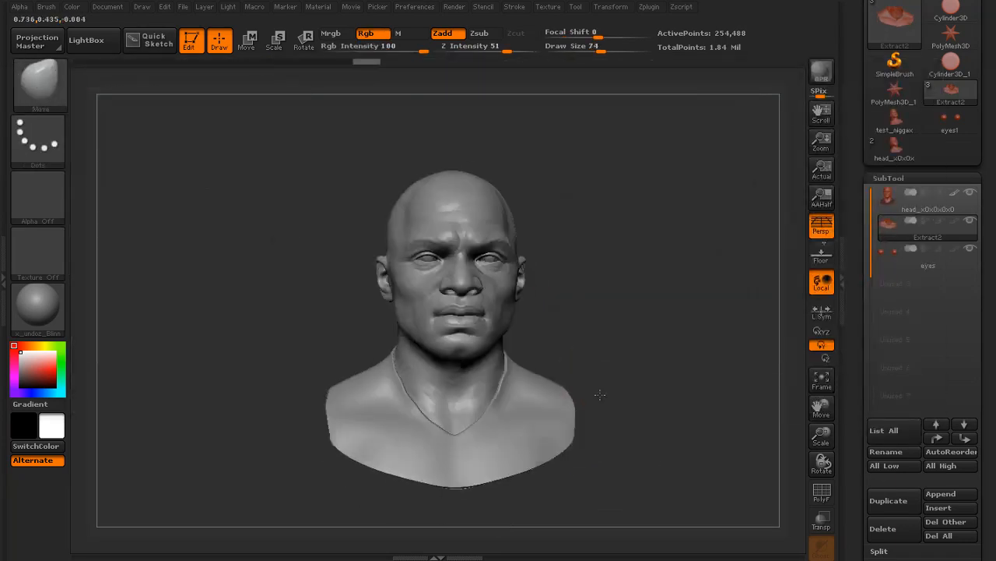
{"action": "left_click_drag", "start_coordinate": [568, 413], "coordinate": [559, 426], "text": "shift"}
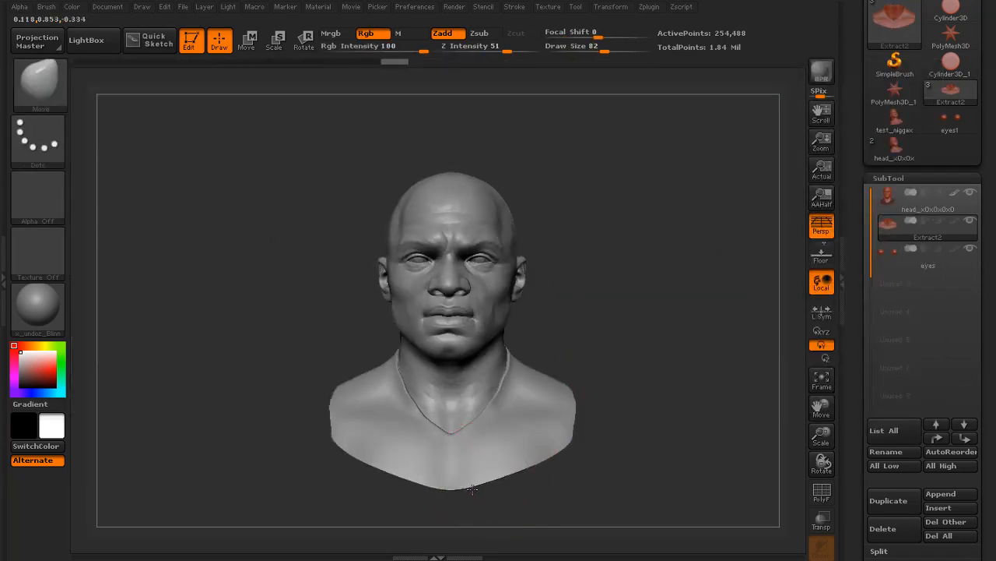
{"action": "left_click_drag", "start_coordinate": [473, 489], "coordinate": [475, 495]}
{"action": "left_click_drag", "start_coordinate": [685, 435], "coordinate": [496, 440]}
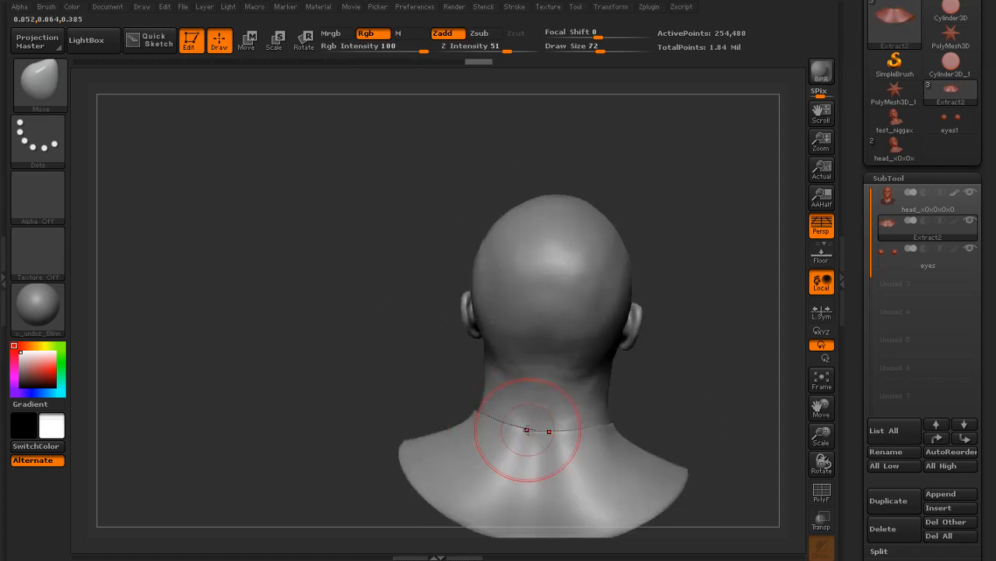
{"action": "left_click_drag", "start_coordinate": [689, 380], "coordinate": [730, 305]}
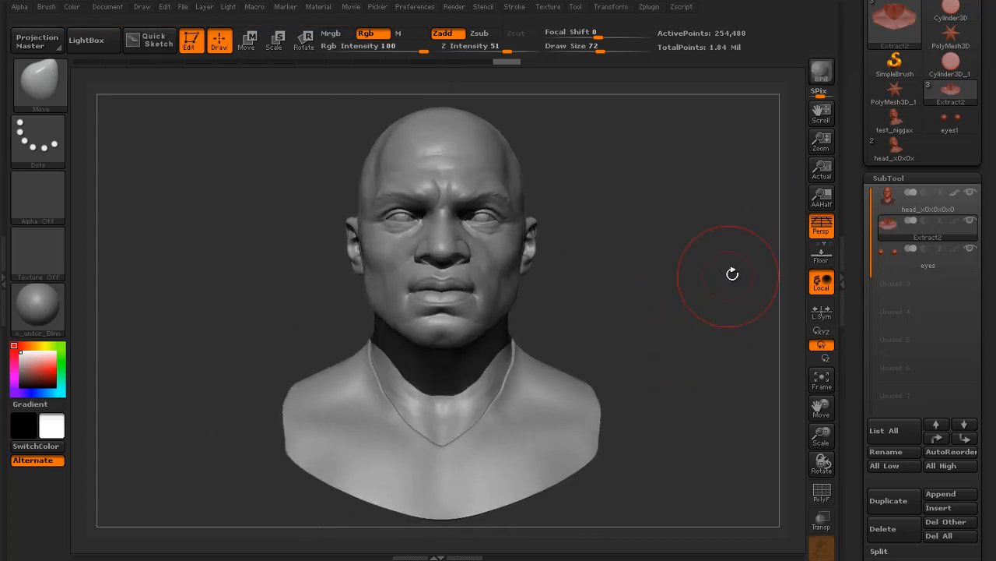
- Check the bust with its shirt from front and side, and save it as a tool file
{"action": "left_click_drag", "start_coordinate": [703, 230], "coordinate": [683, 237]}
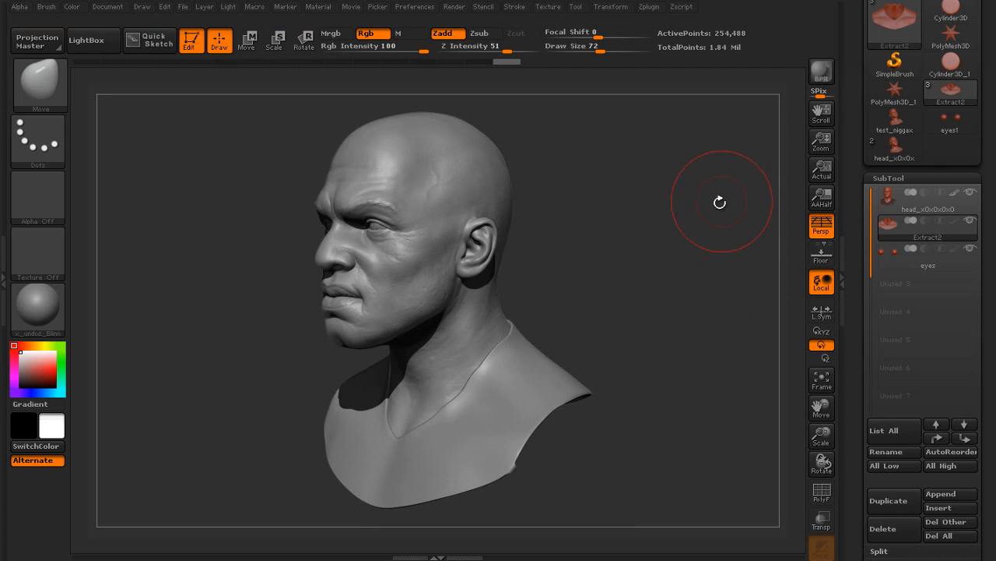
{"action": "left_click_drag", "start_coordinate": [712, 229], "coordinate": [738, 226]}
{"action": "left_click_drag", "start_coordinate": [861, 117], "coordinate": [849, 226]}
{"action": "left_click", "coordinate": [940, 32]}
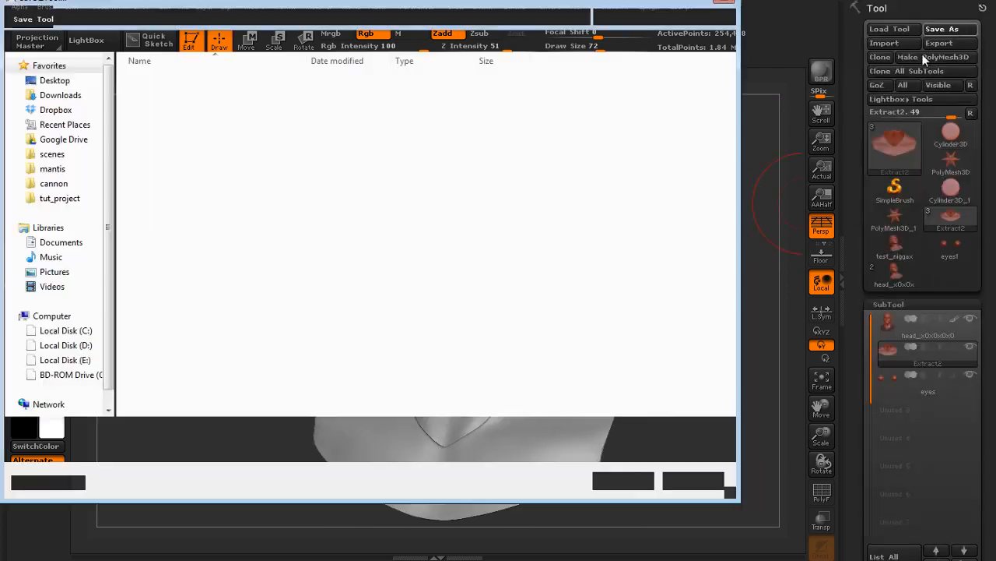
{"action": "left_click", "coordinate": [612, 481]}
{"action": "key", "text": "Return"}
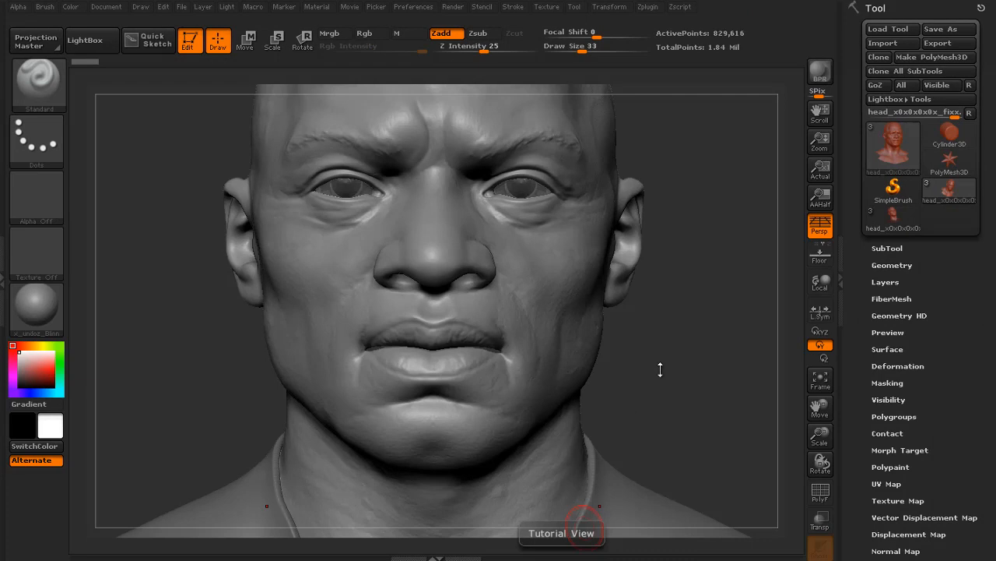
- Compare the head_x0x0x0x_fixx version with the previous head version from side, front and three-quarter views
{"action": "left_click_drag", "start_coordinate": [660, 378], "coordinate": [787, 342]}
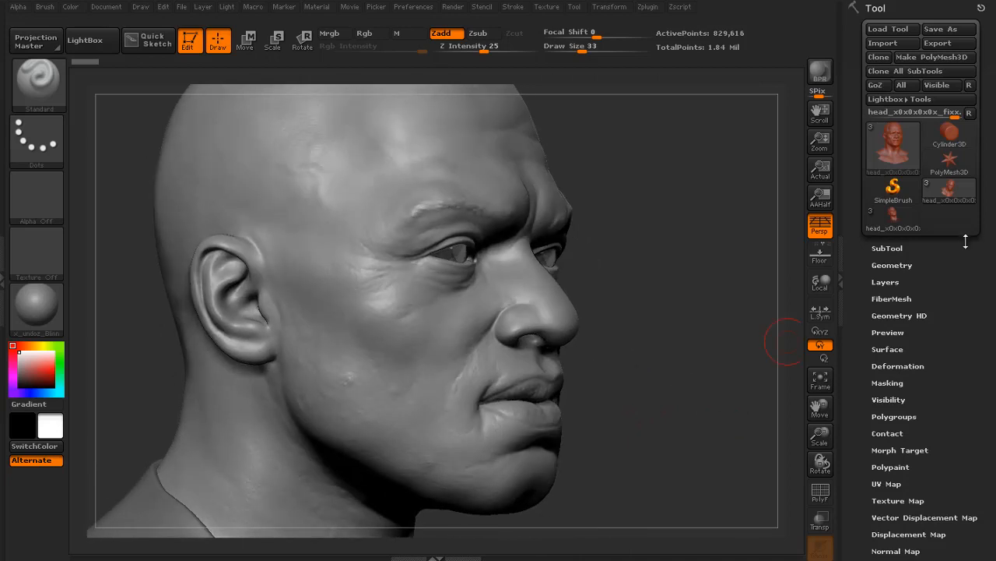
{"action": "left_click", "coordinate": [892, 221]}
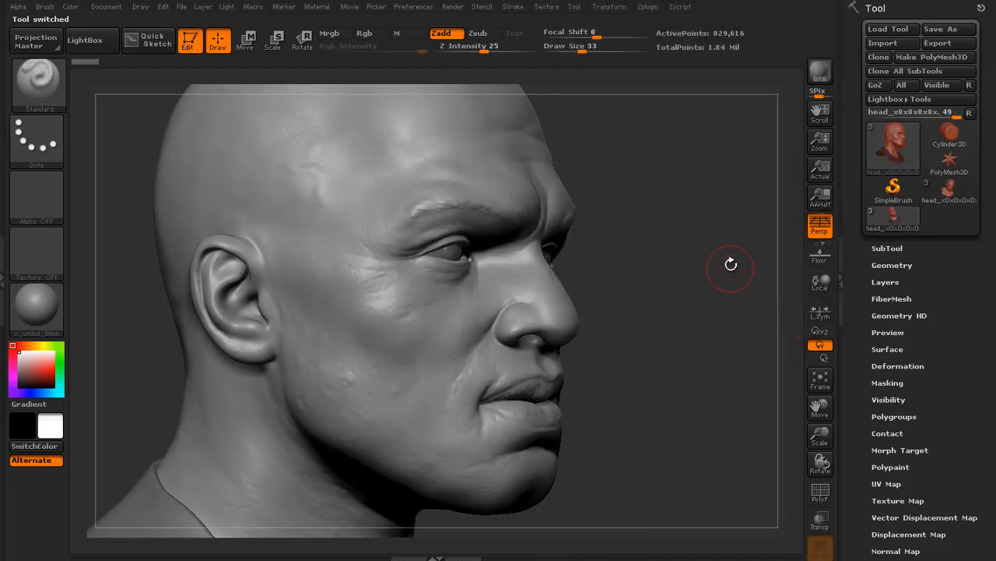
{"action": "left_click", "coordinate": [891, 220]}
{"action": "left_click", "coordinate": [959, 187]}
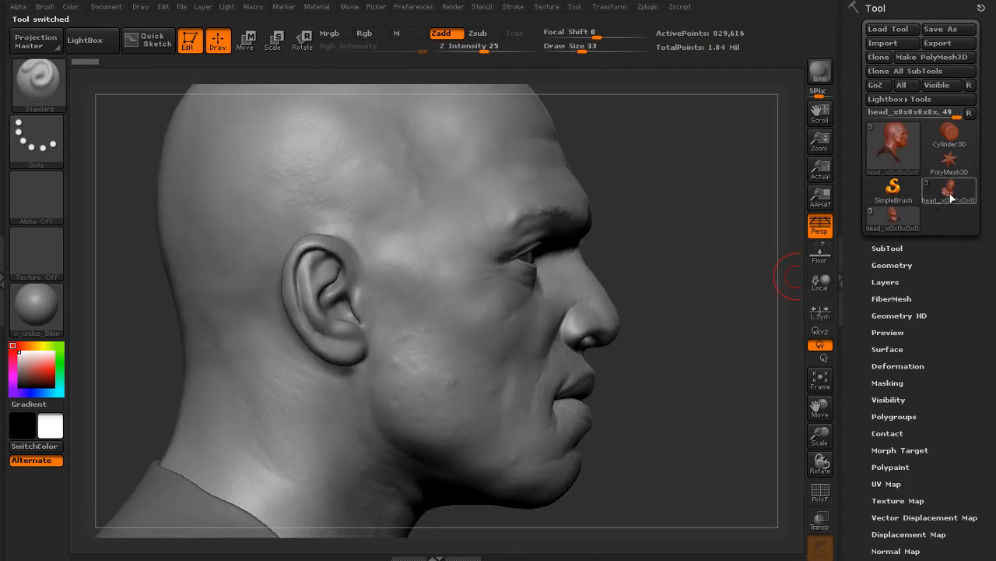
{"action": "left_click_drag", "start_coordinate": [712, 269], "coordinate": [661, 244]}
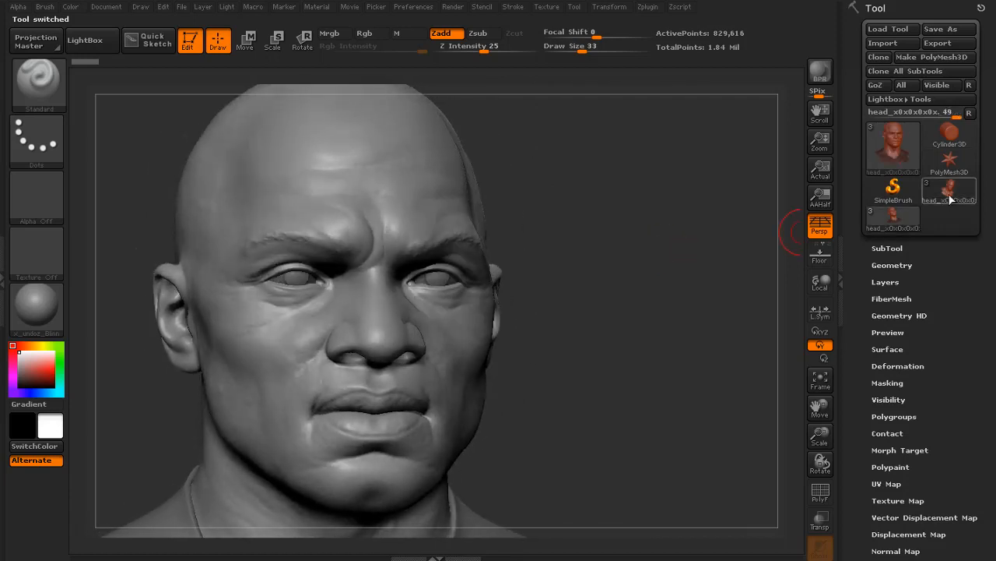
{"action": "mouse_move", "coordinate": [940, 204]}
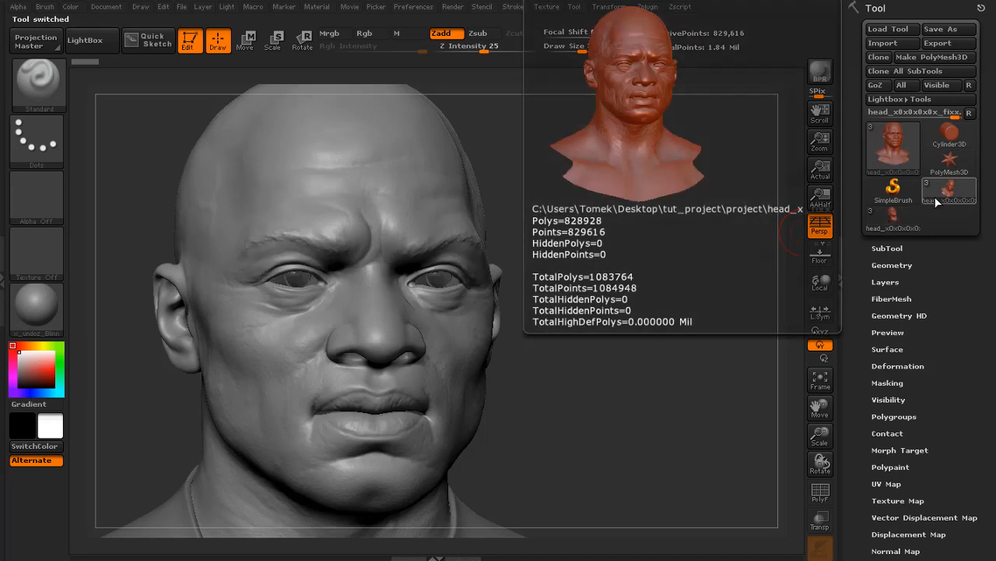
{"action": "mouse_move", "coordinate": [648, 363]}
{"action": "left_mouse_down"}
{"action": "mouse_move", "coordinate": [634, 363]}
{"action": "mouse_move", "coordinate": [657, 360]}
{"action": "left_mouse_up"}
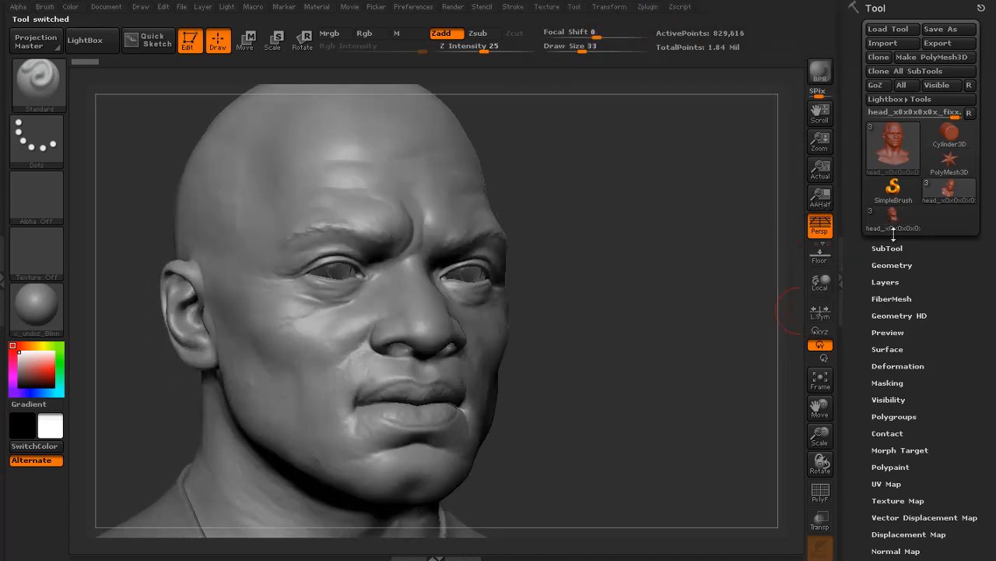
{"action": "left_click", "coordinate": [900, 226]}
{"action": "left_click", "coordinate": [953, 191]}
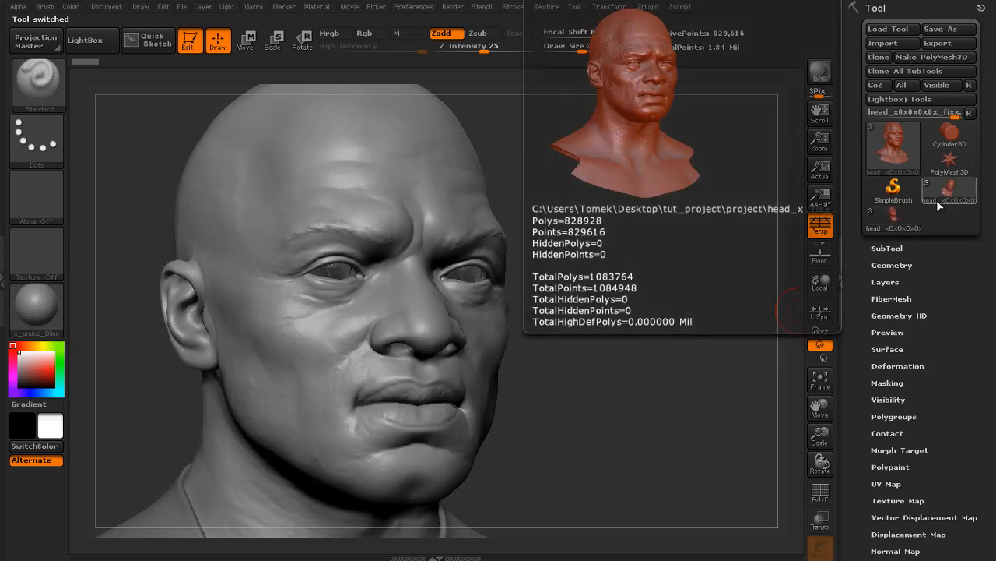